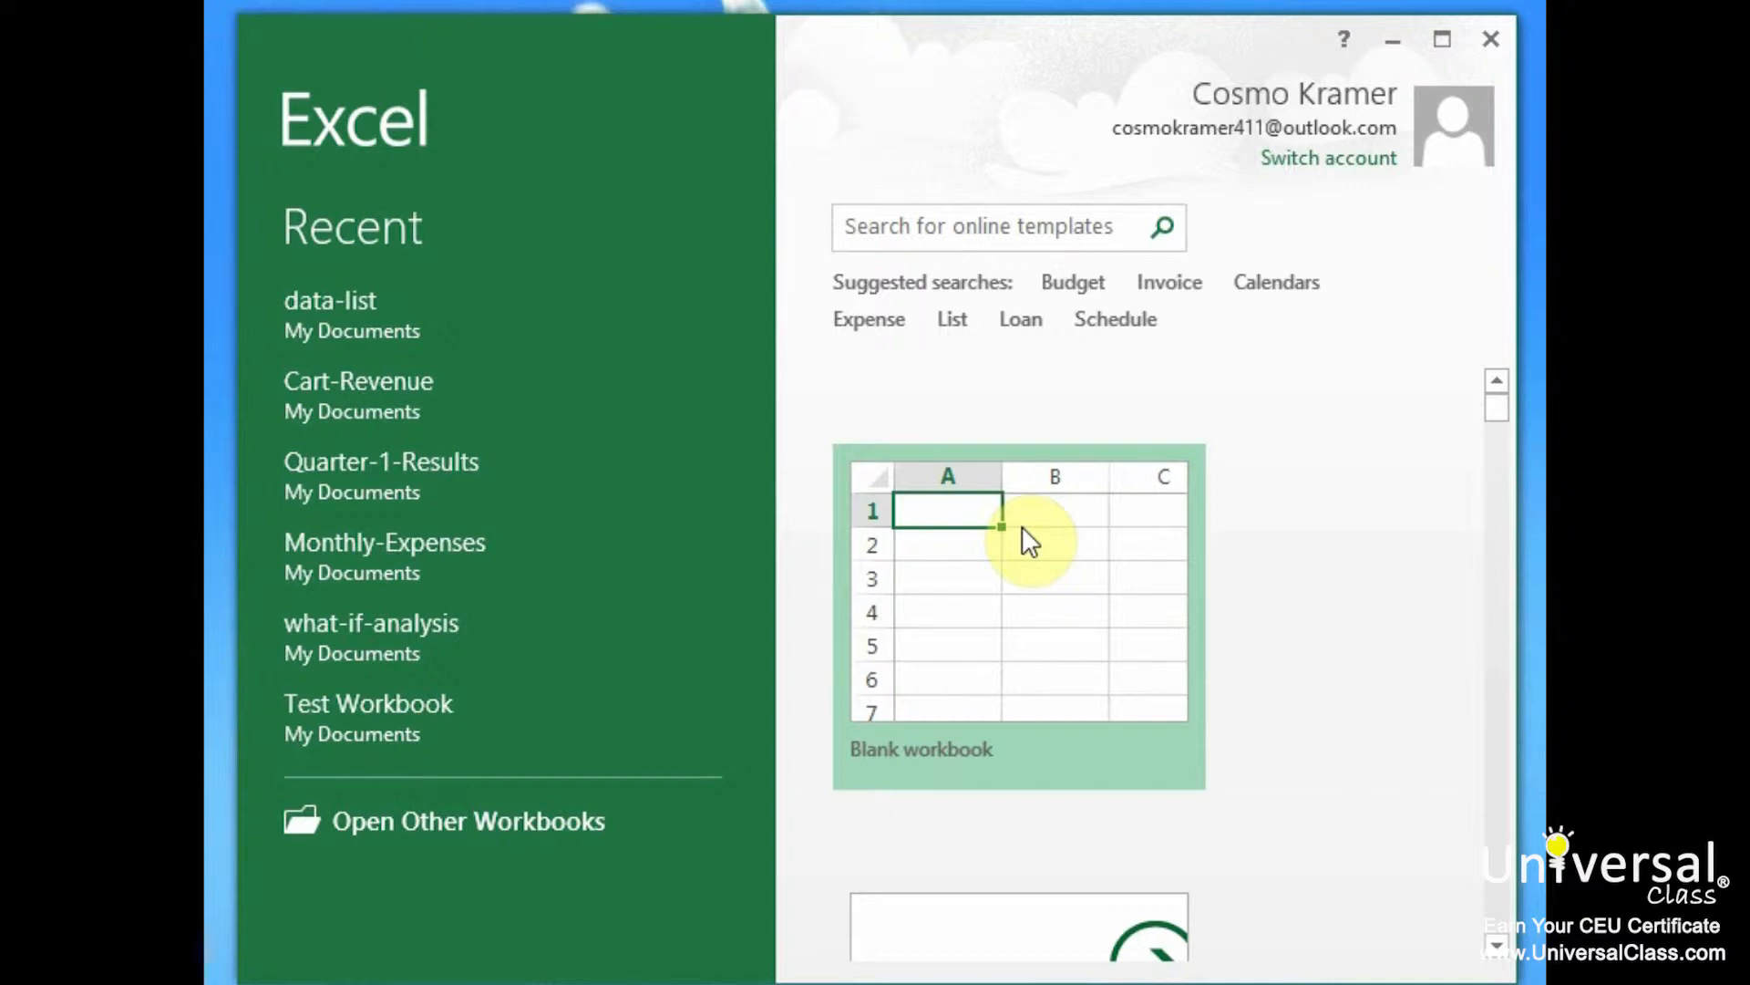
In a new blank workbook, add Form... from Commands Not in the Ribbon to the Quick Access Toolbar
{"action": "left_click", "coordinate": [1021, 527]}
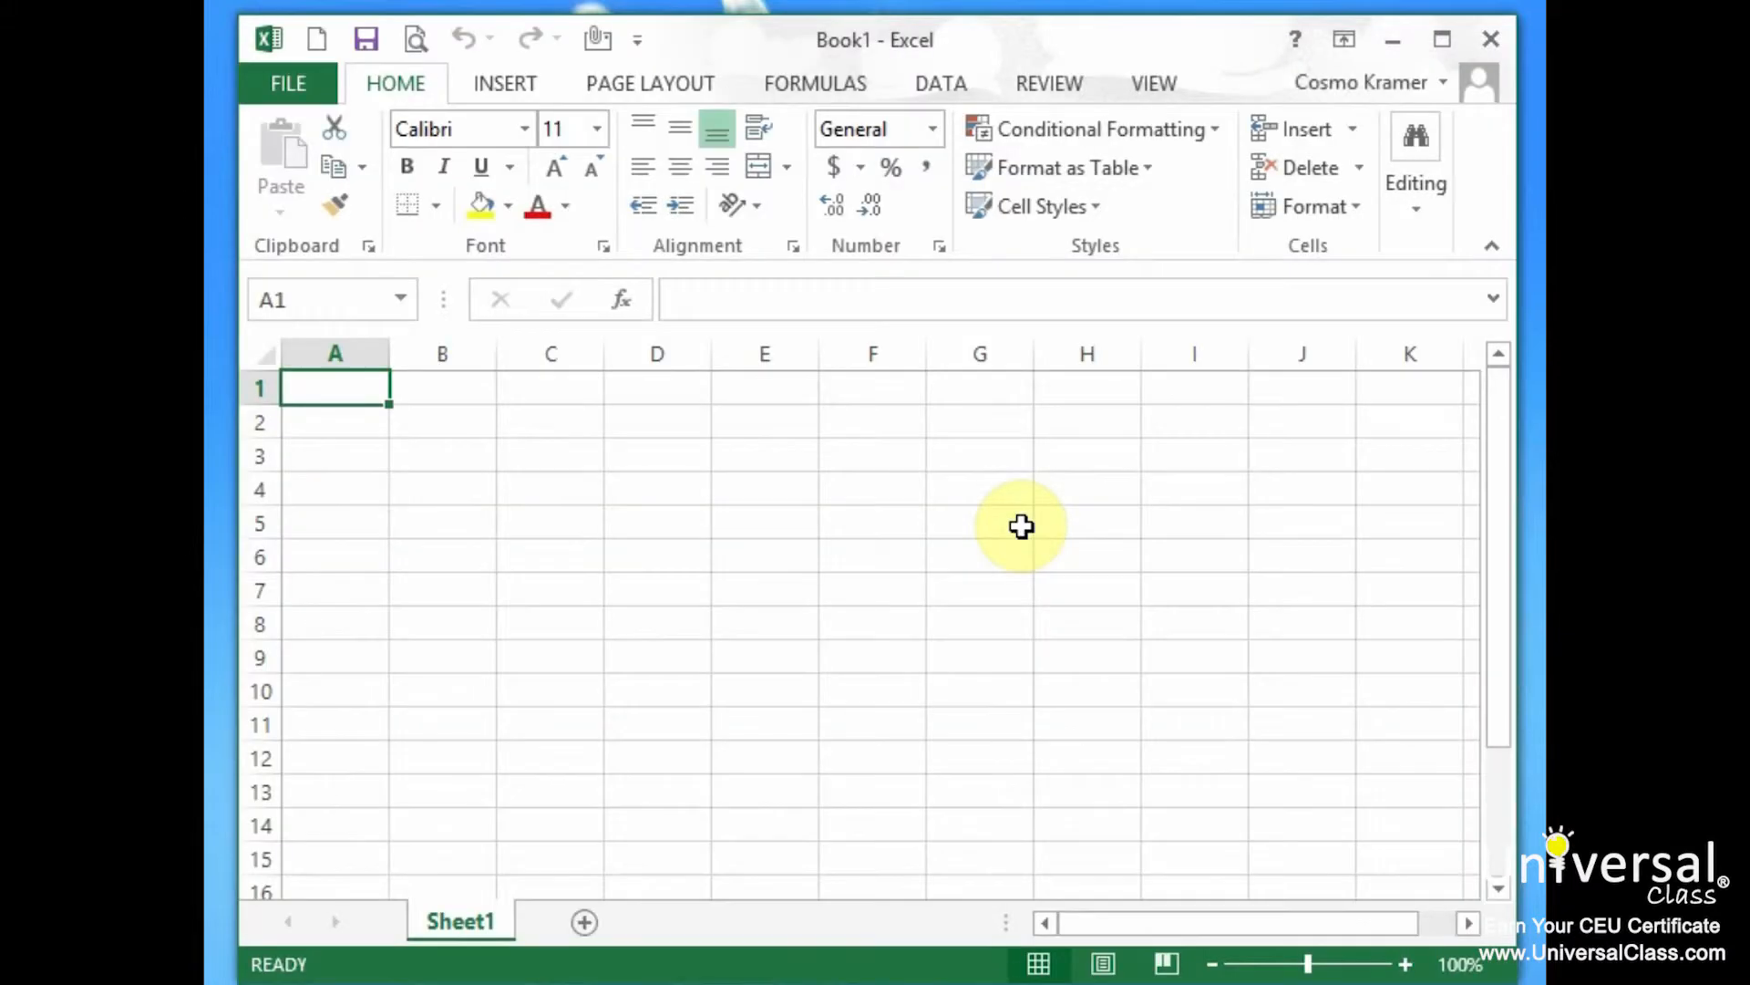
{"action": "left_click", "coordinate": [636, 43]}
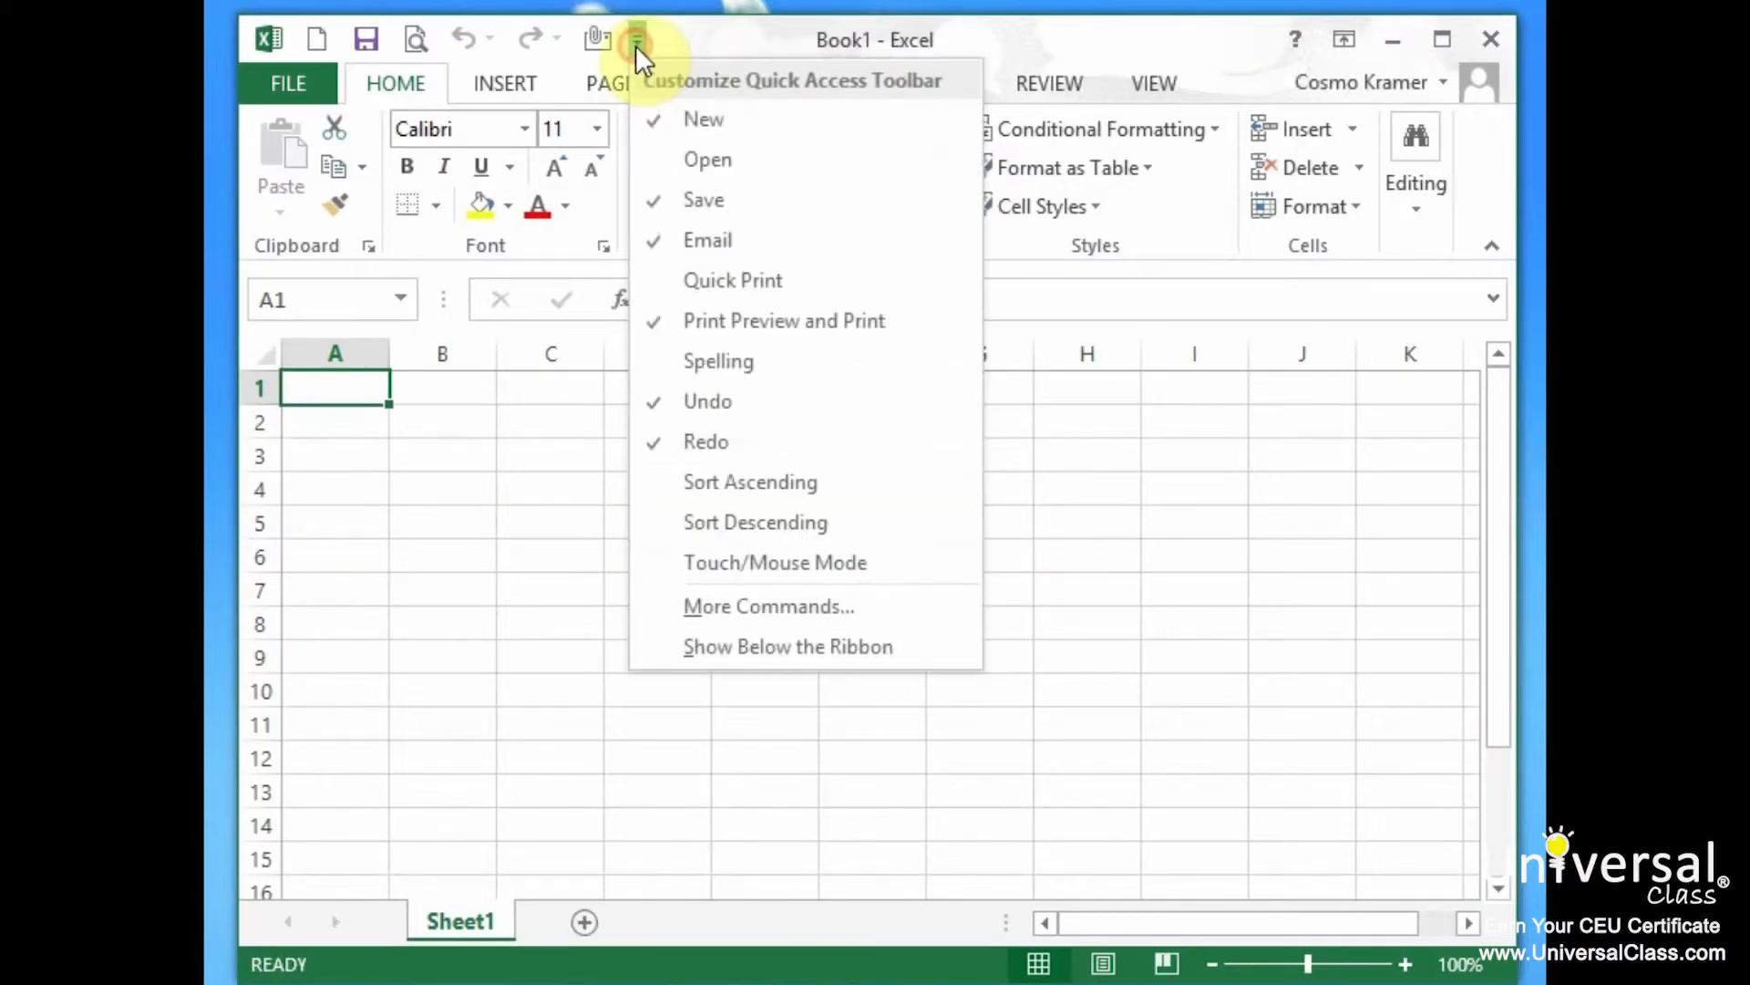
{"action": "left_click", "coordinate": [798, 607]}
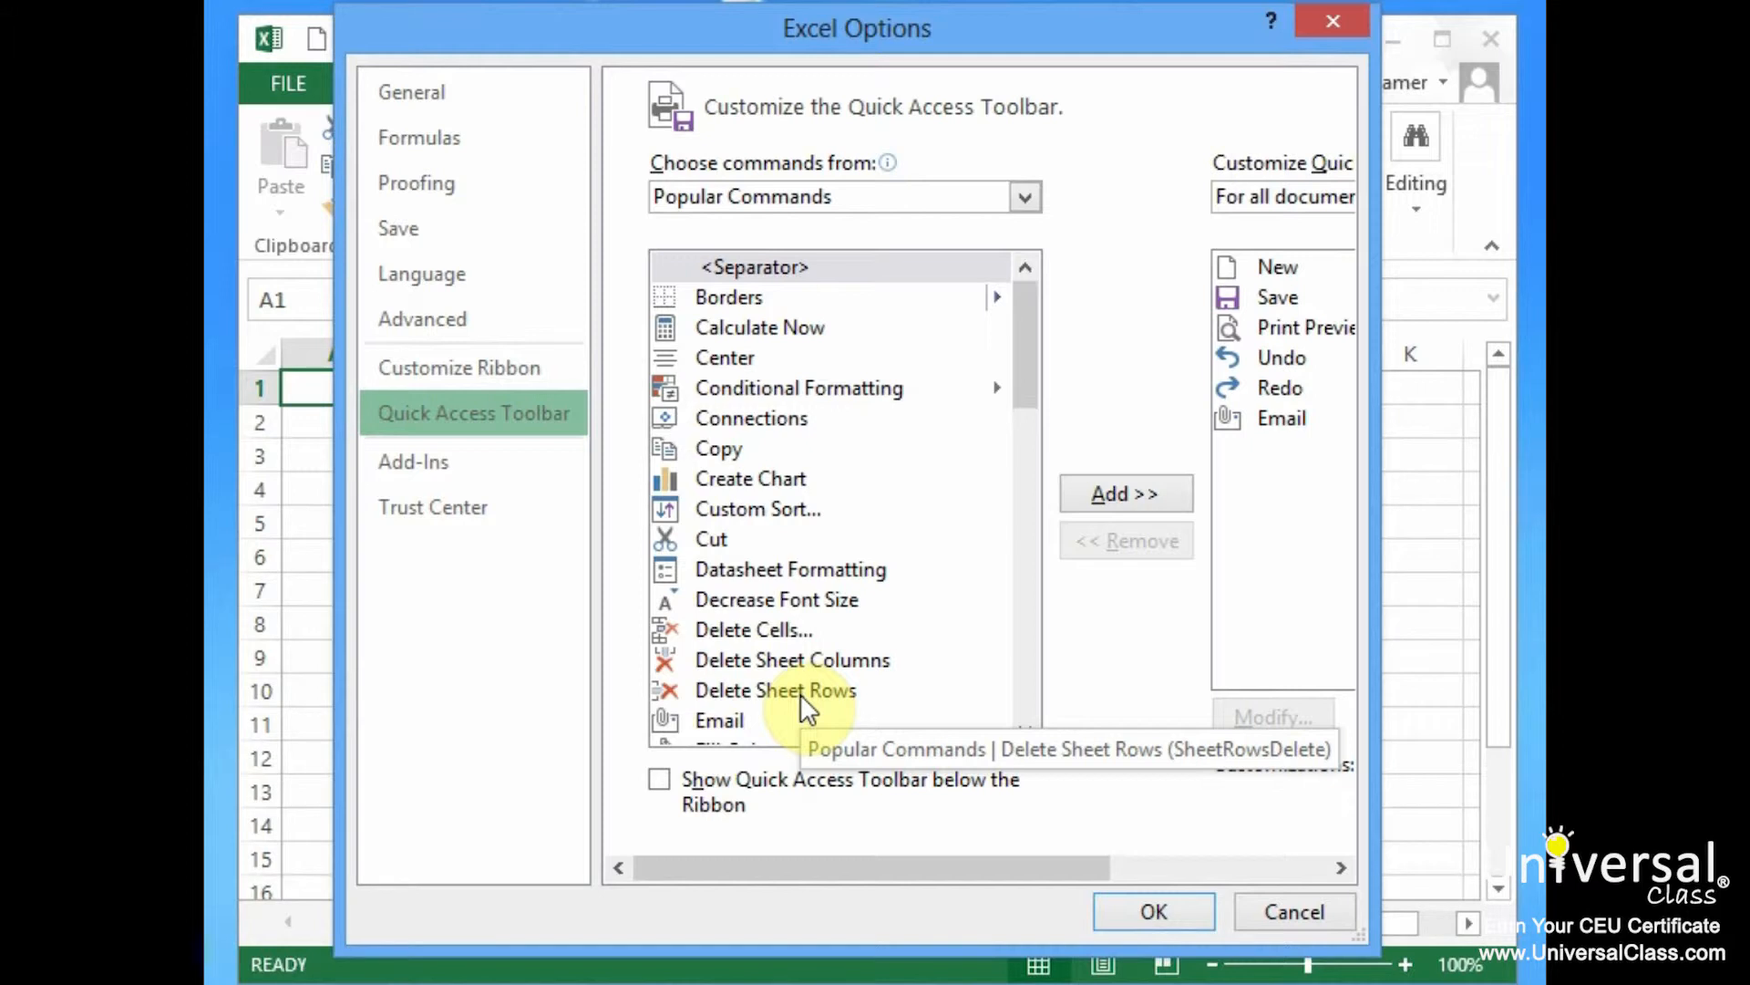
{"action": "left_click", "coordinate": [1176, 195]}
{"action": "left_click", "coordinate": [1147, 282]}
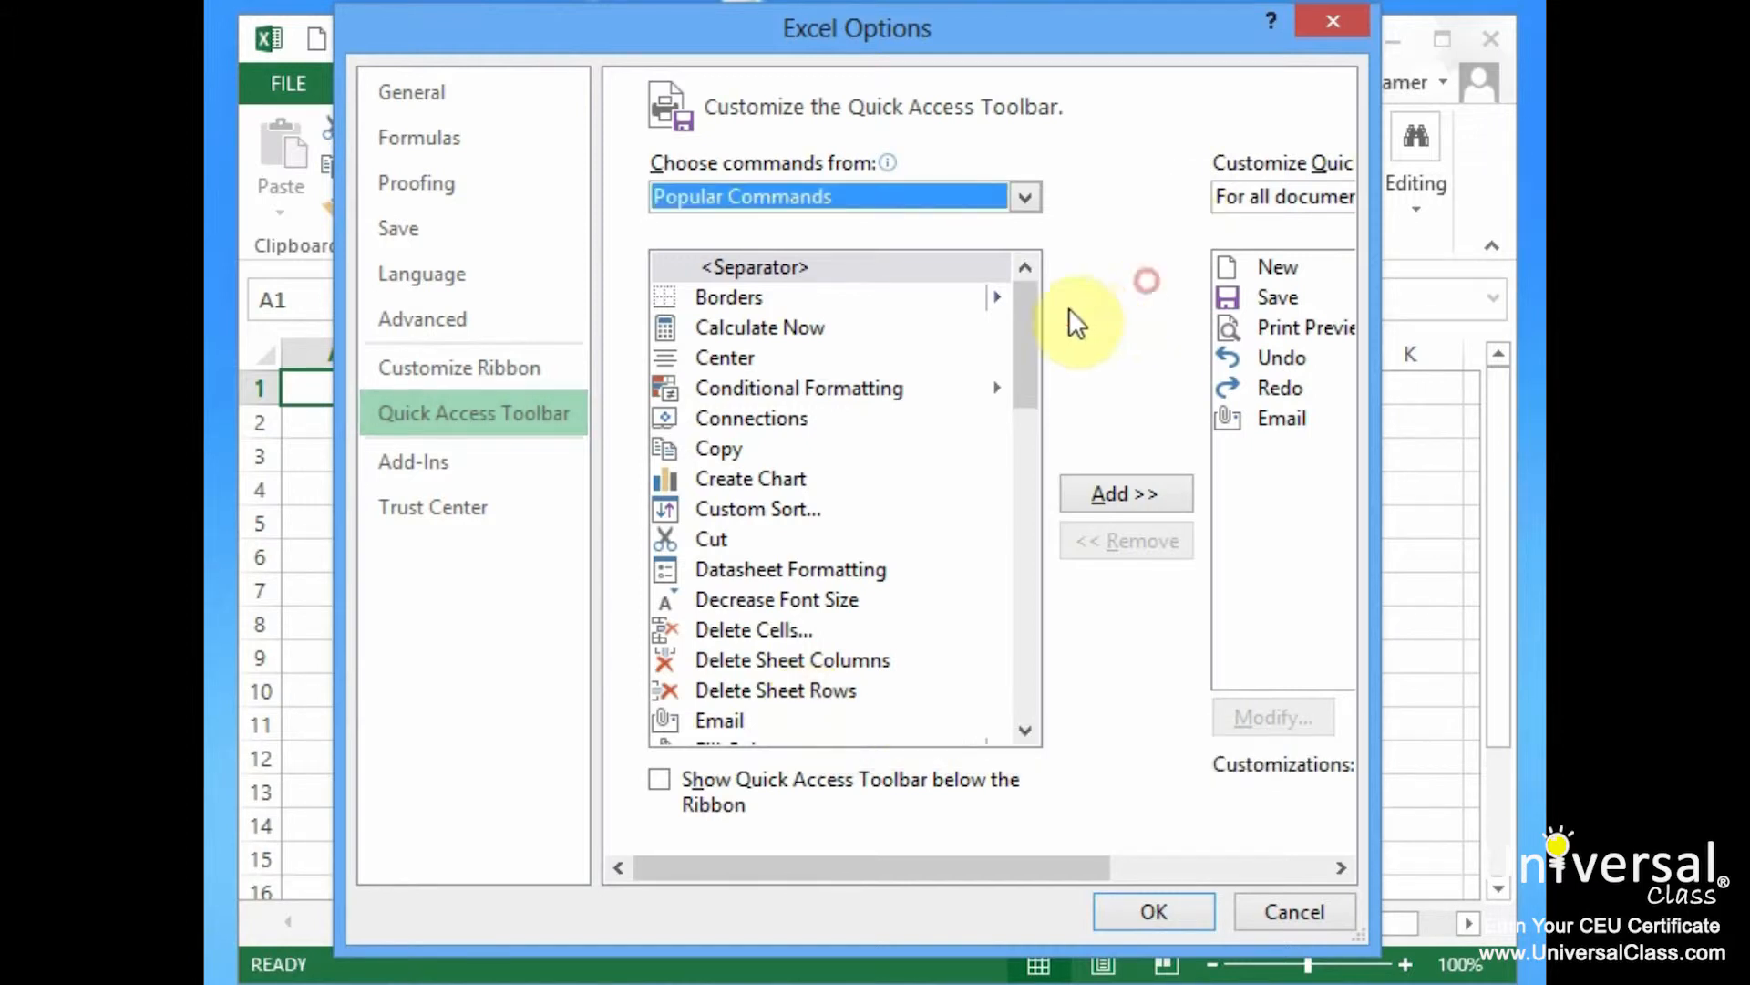
{"action": "left_click", "coordinate": [1023, 195]}
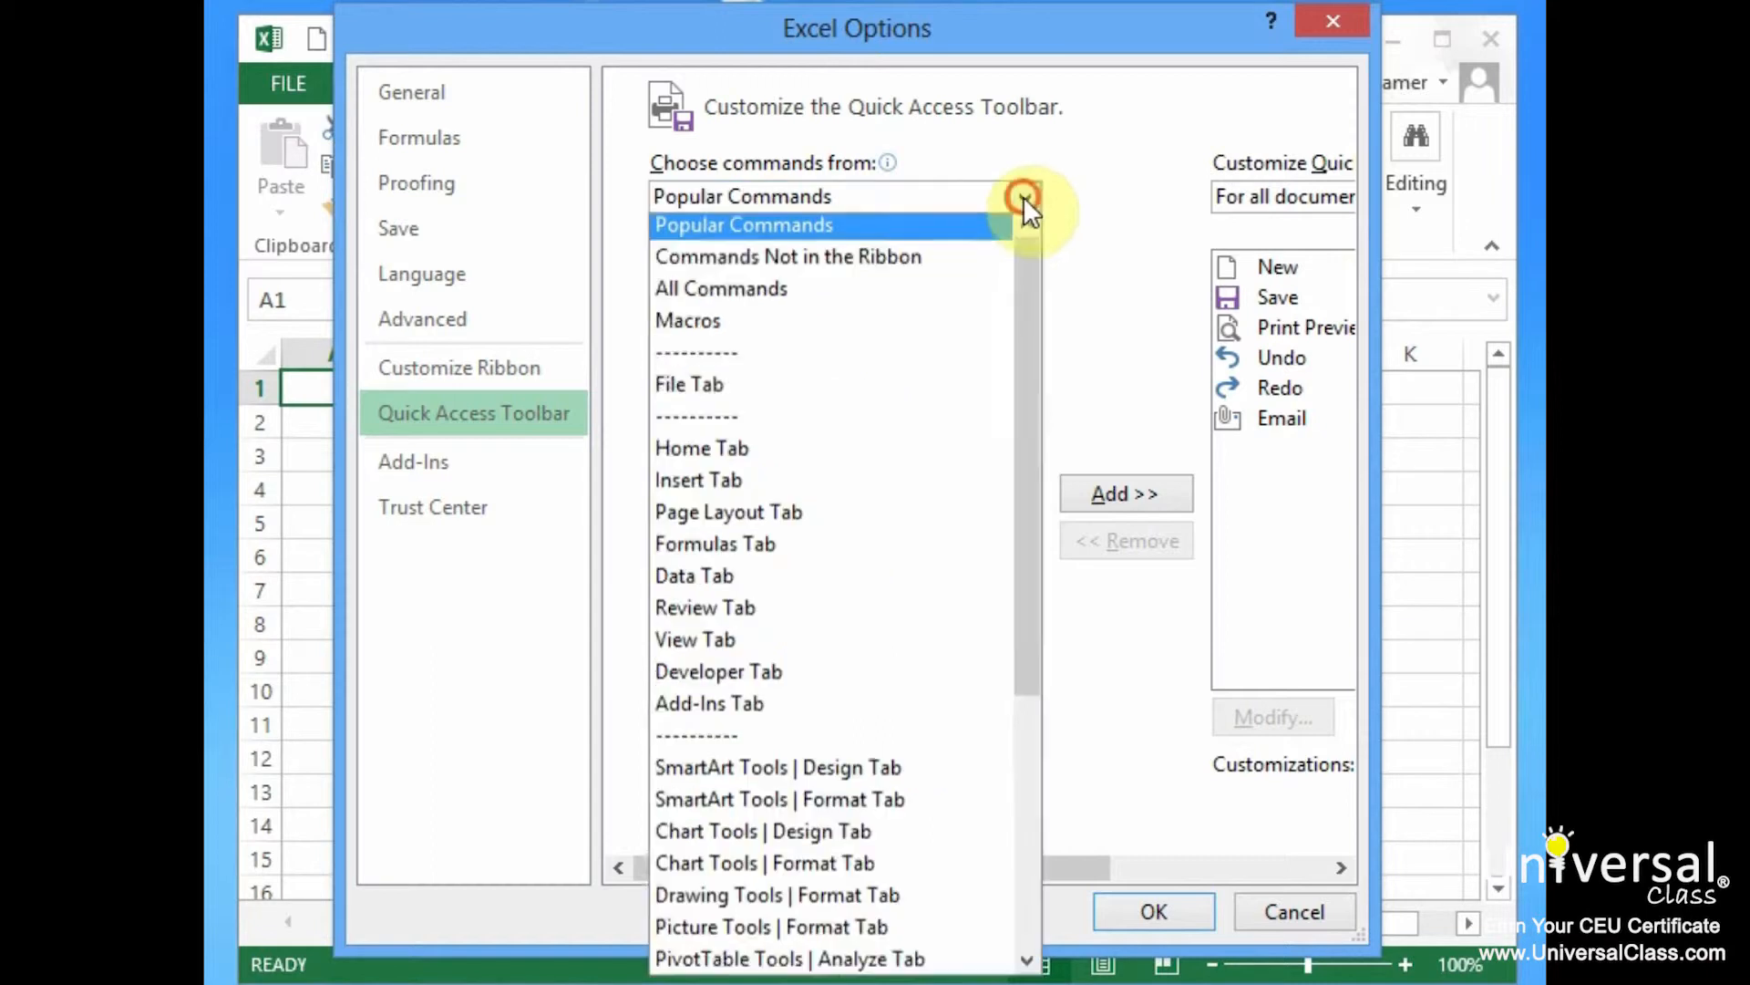
{"action": "left_click", "coordinate": [833, 262]}
{"action": "left_click_drag", "start_coordinate": [1032, 304], "coordinate": [1014, 429]}
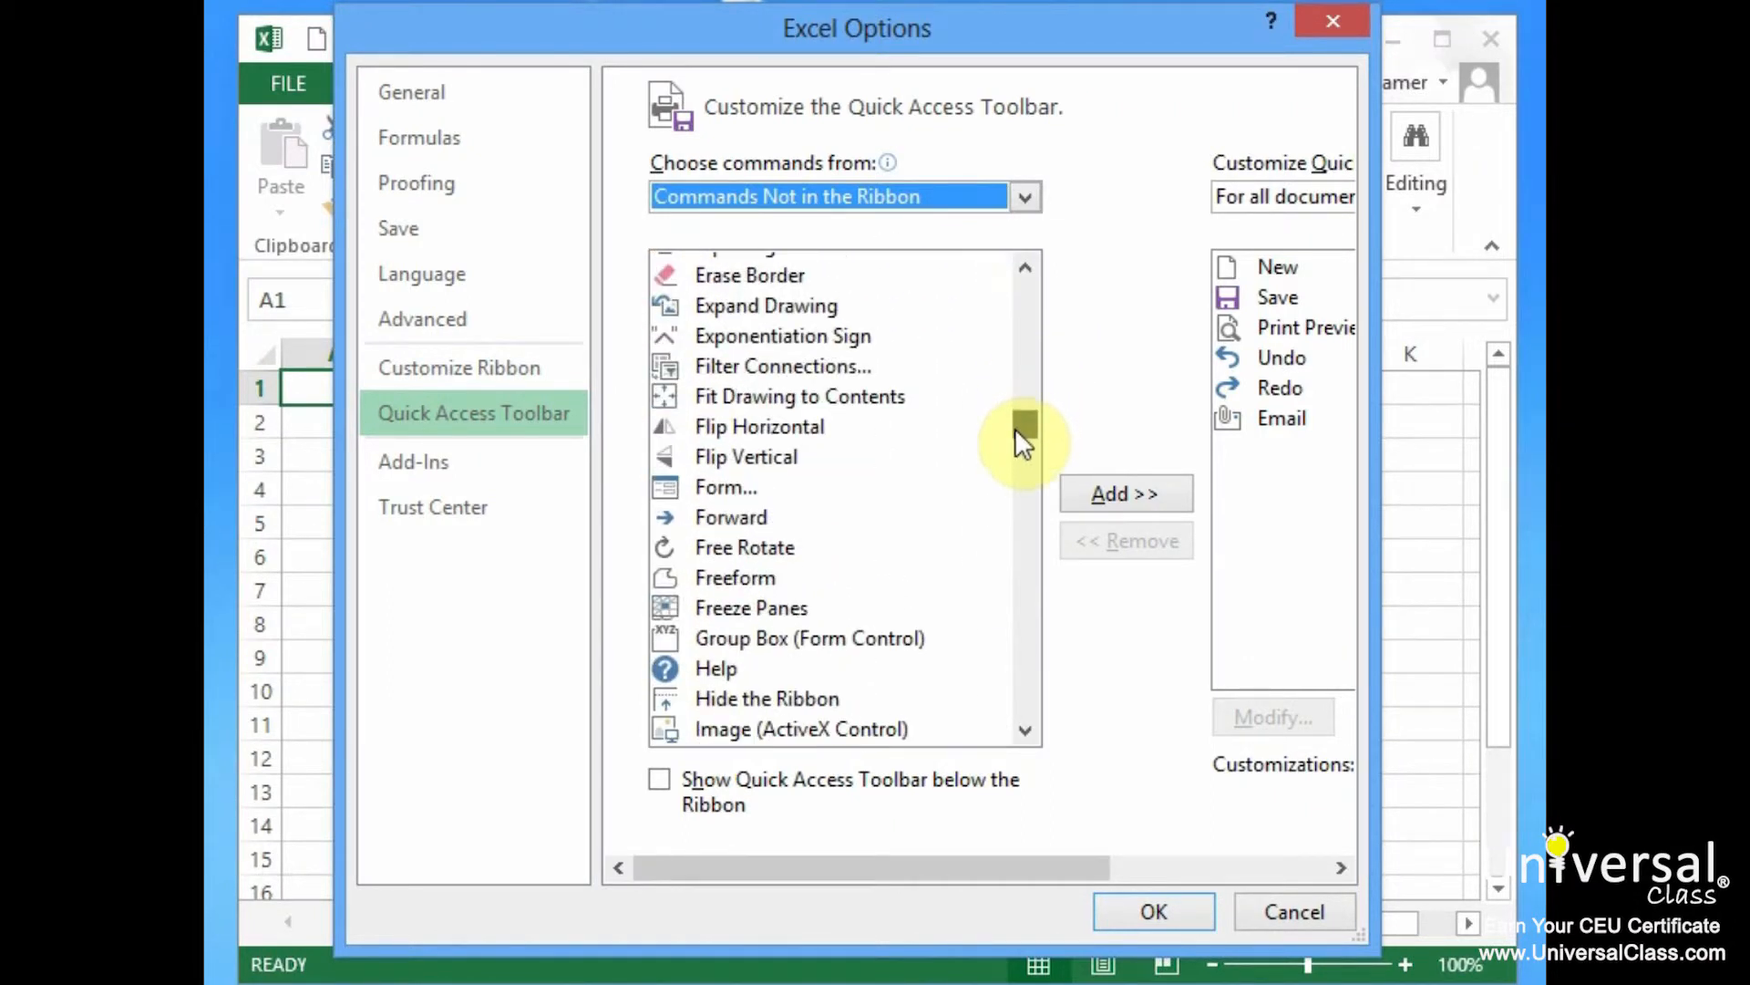
{"action": "left_click", "coordinate": [758, 489]}
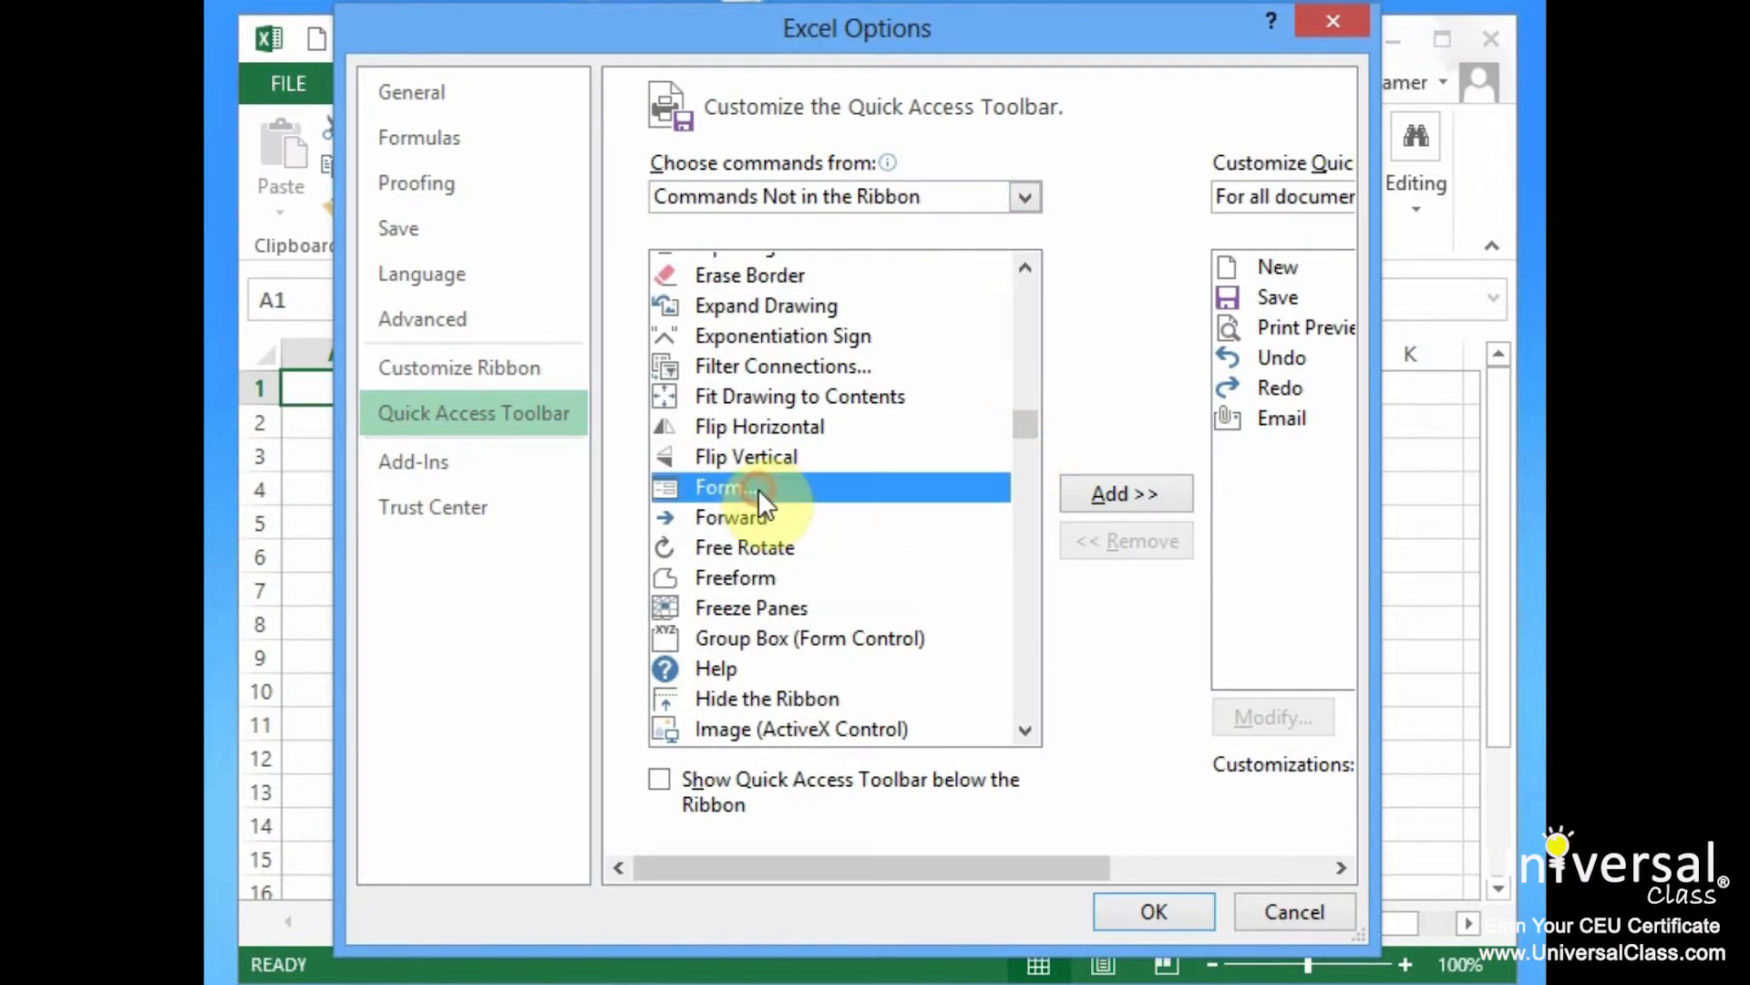
{"action": "left_click_drag", "start_coordinate": [1073, 872], "coordinate": [1201, 883]}
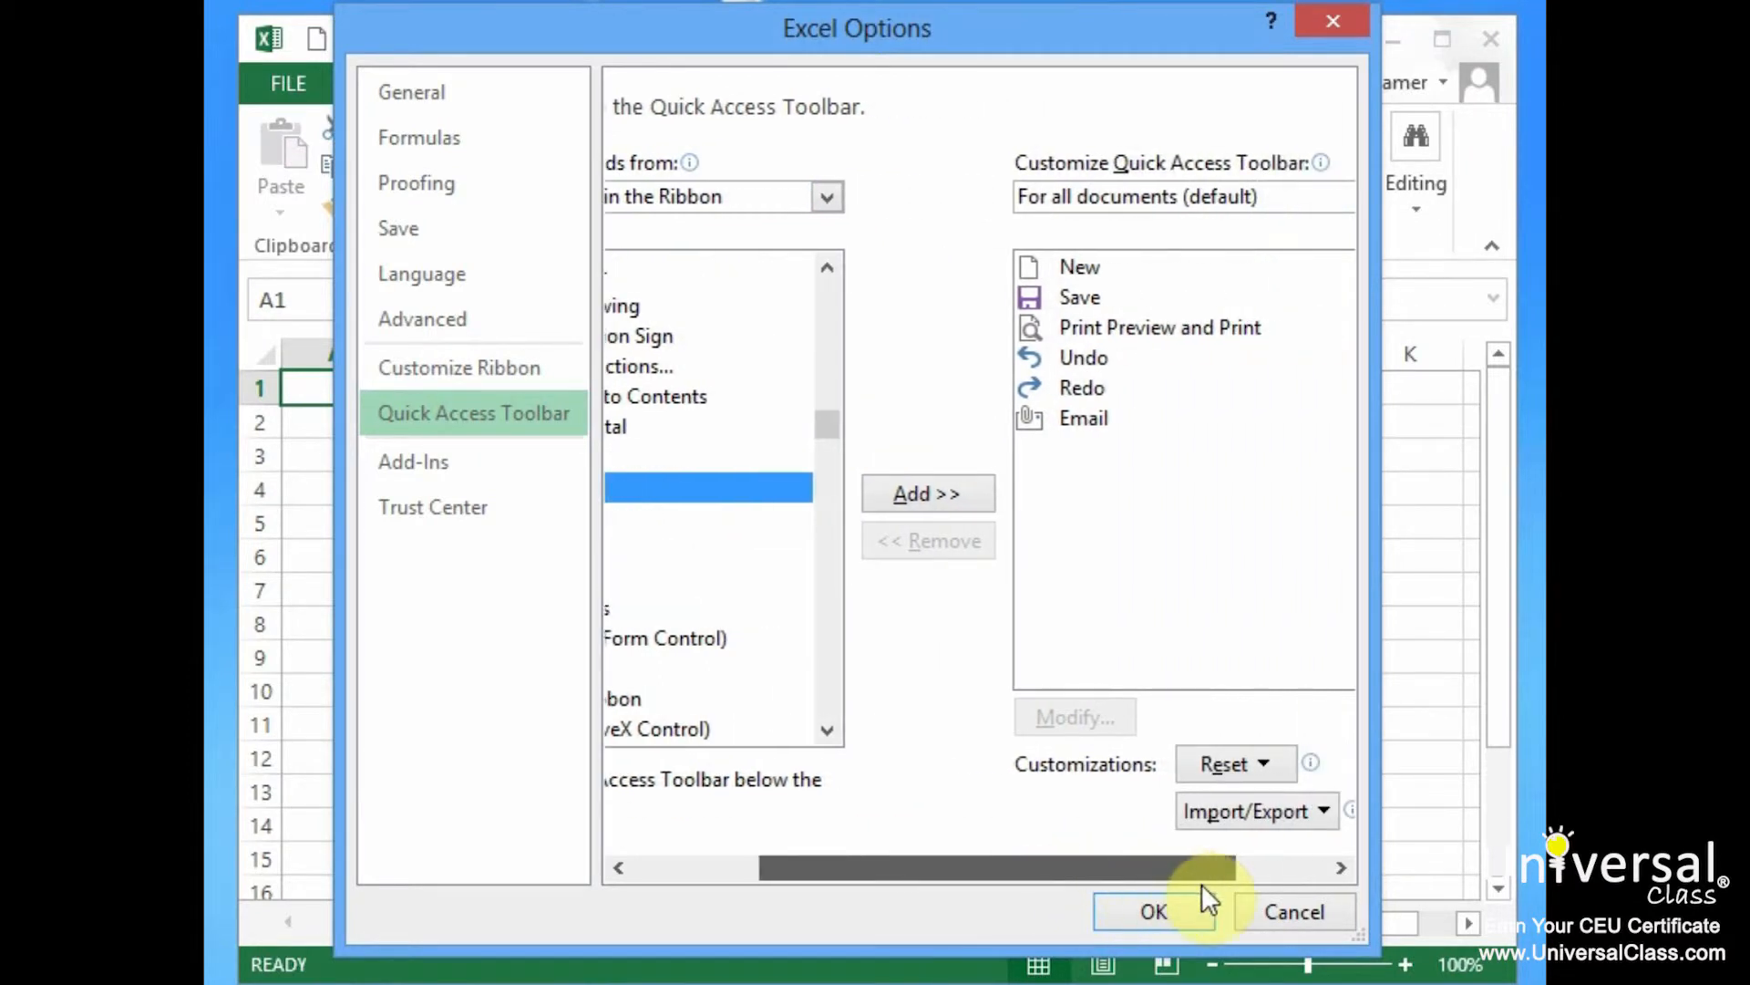
{"action": "left_click", "coordinate": [1027, 493]}
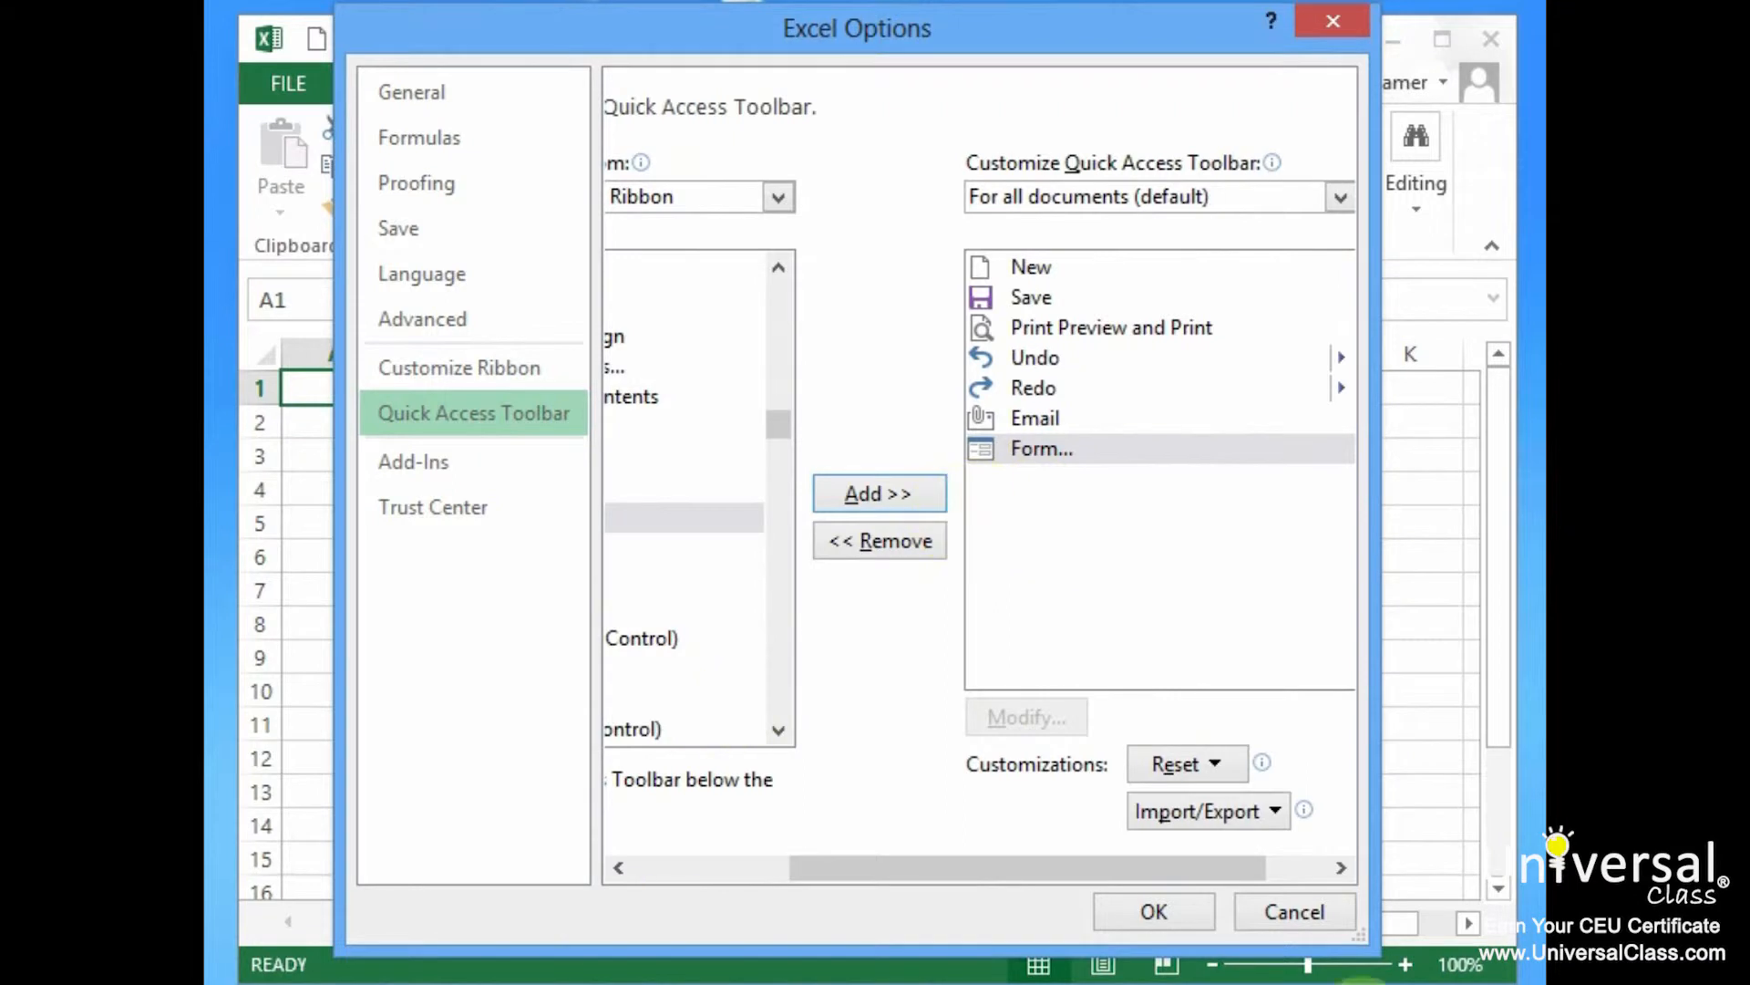
{"action": "left_click", "coordinate": [1185, 915]}
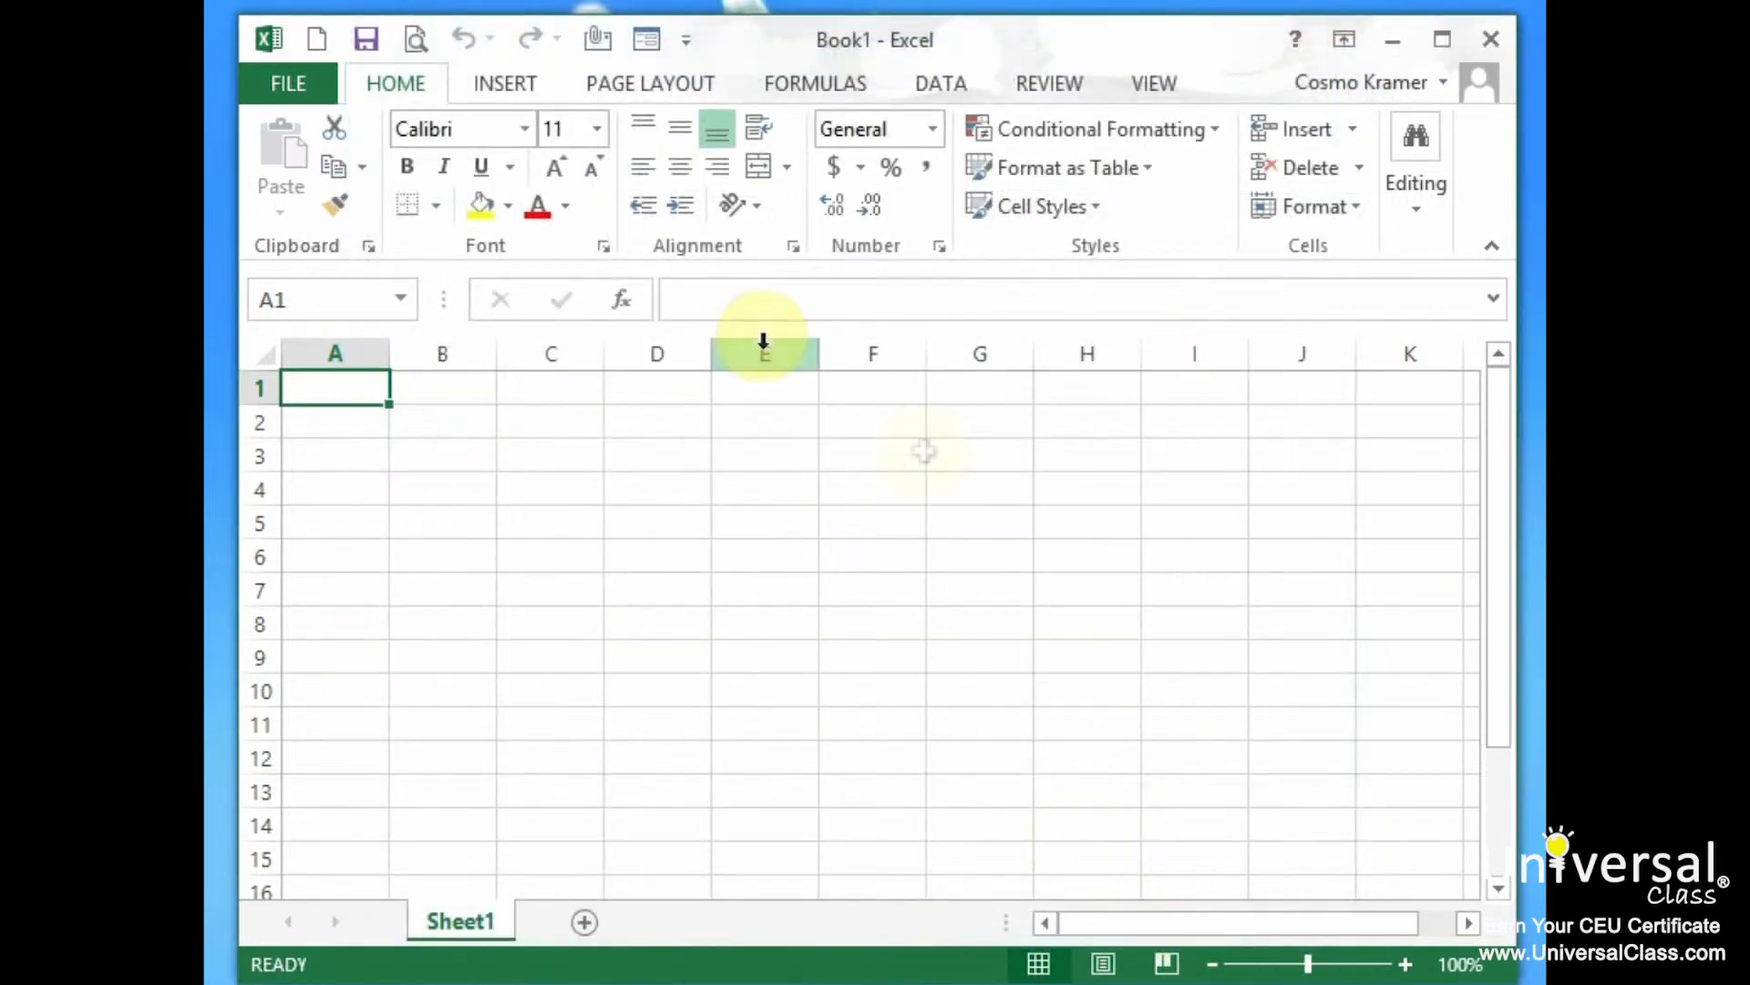
Dismiss the Form range error on the empty sheet, open the data-list workbook and close Book1
{"action": "left_click", "coordinate": [647, 42]}
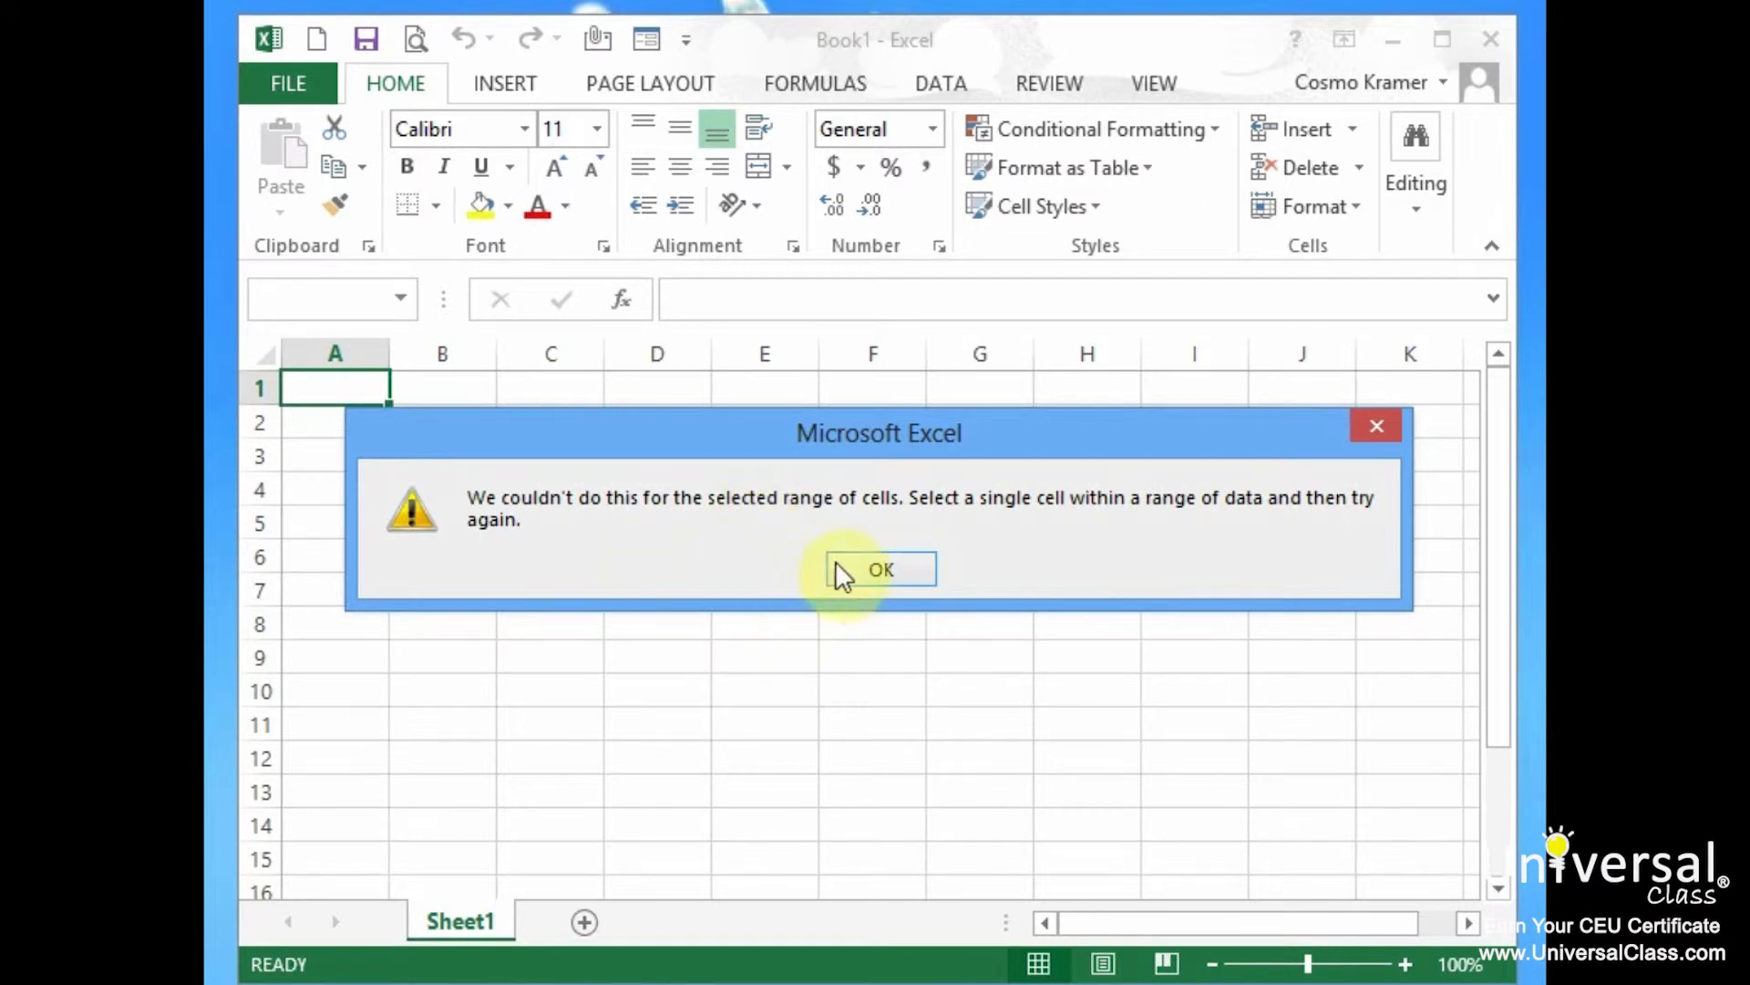
{"action": "left_click", "coordinate": [882, 574]}
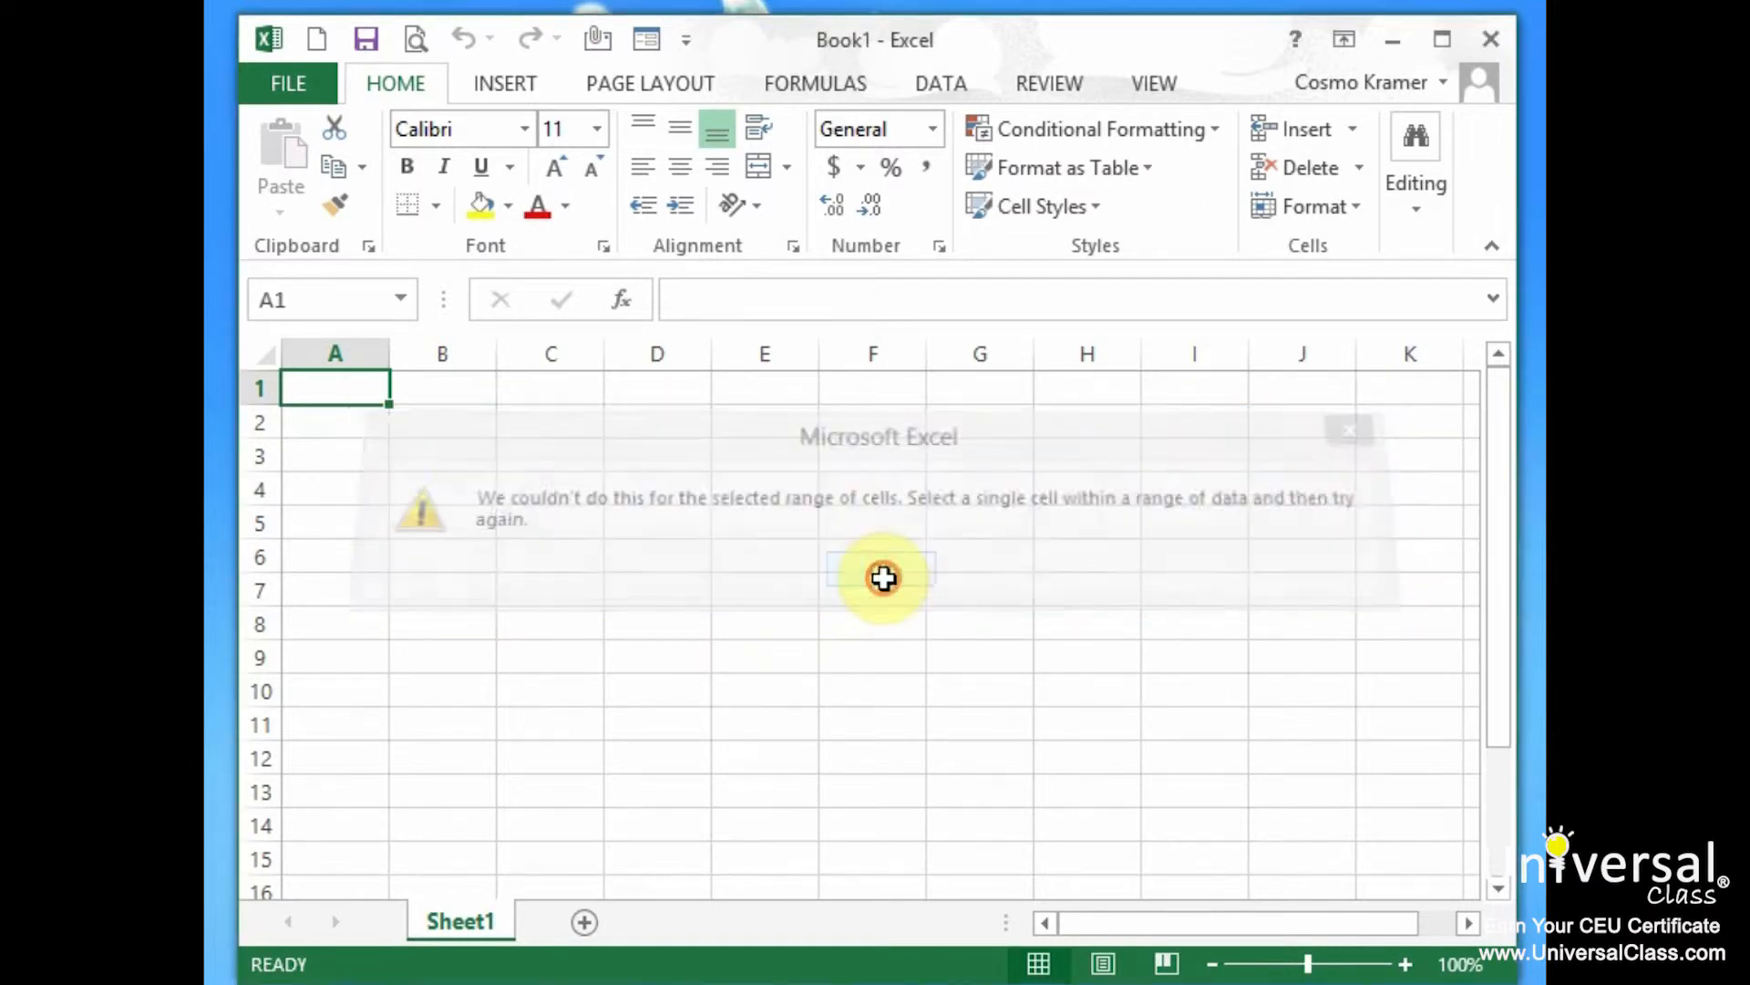
{"action": "left_click", "coordinate": [293, 75]}
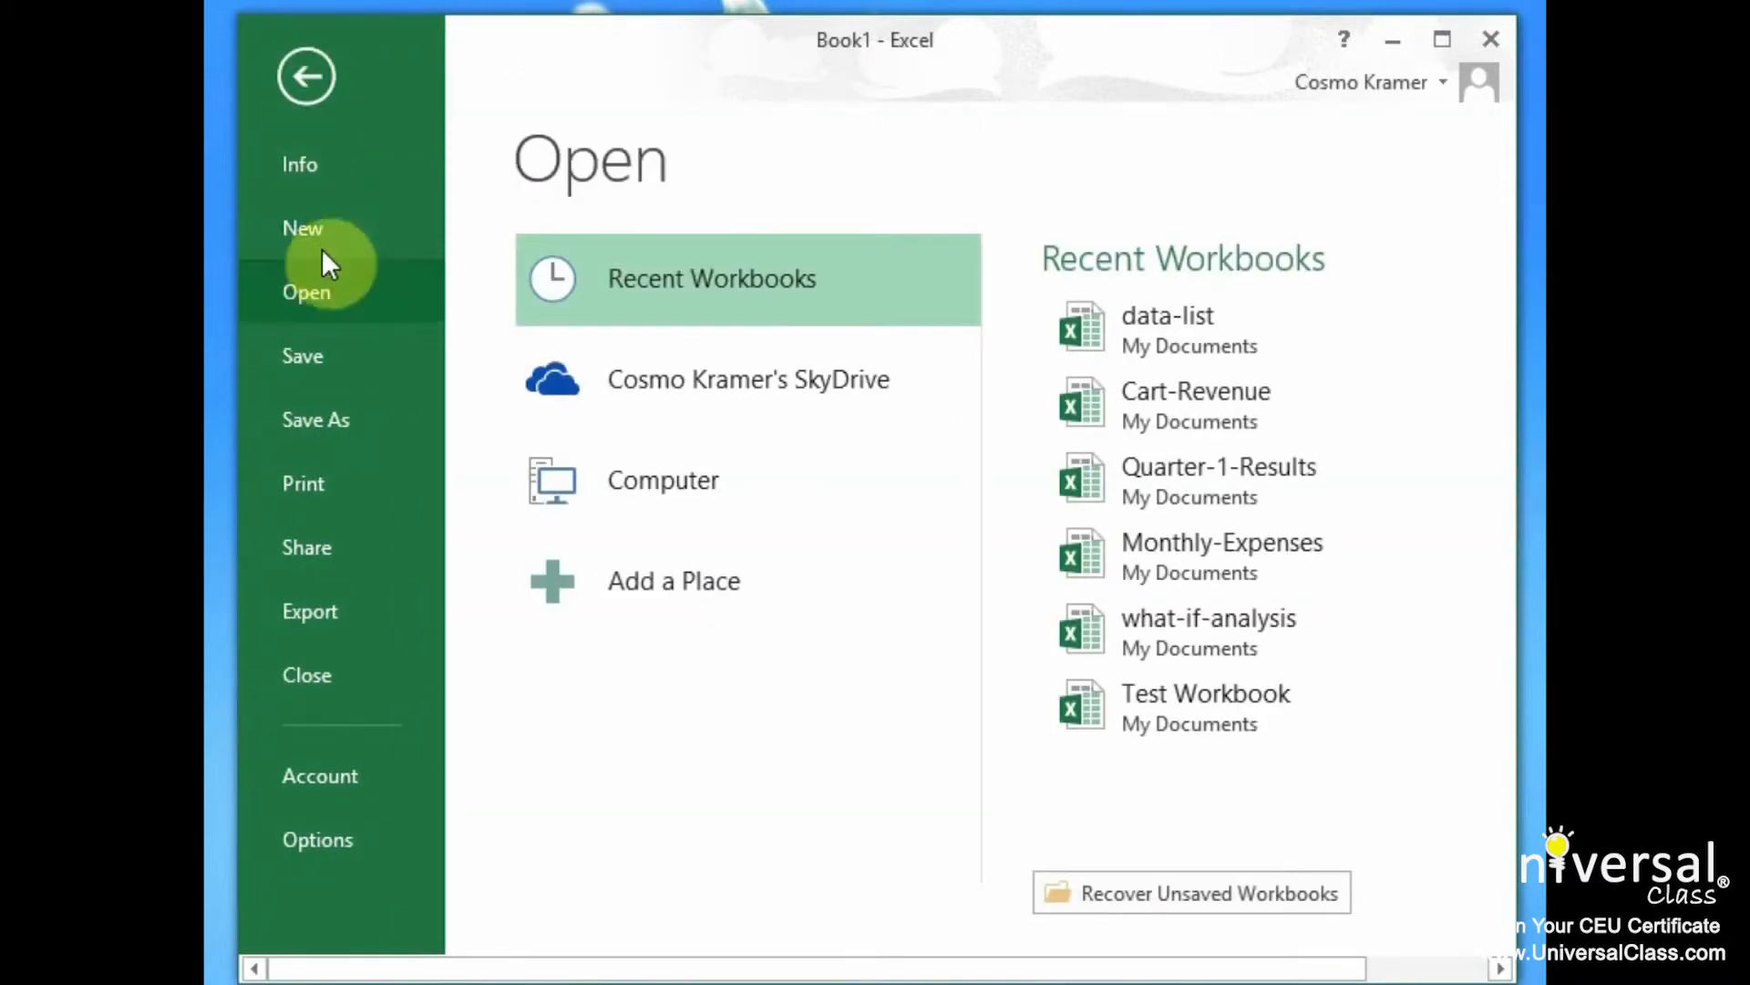
{"action": "left_click", "coordinate": [1183, 321]}
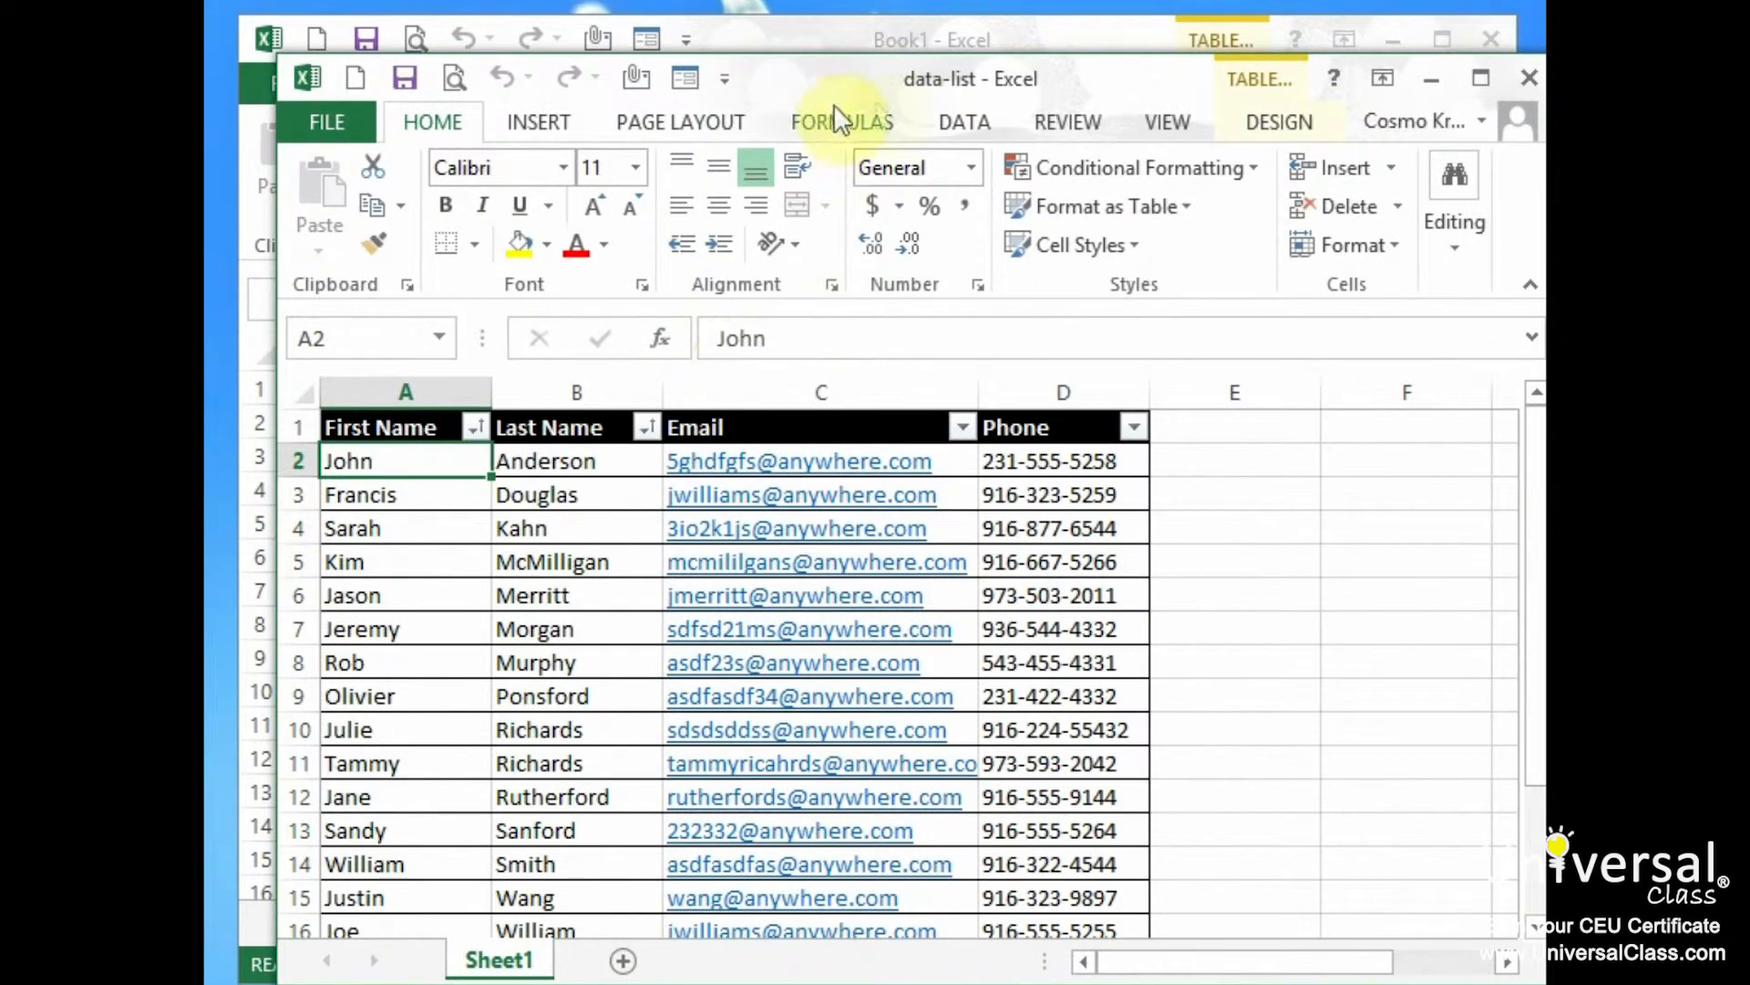
{"action": "left_click", "coordinate": [1495, 34]}
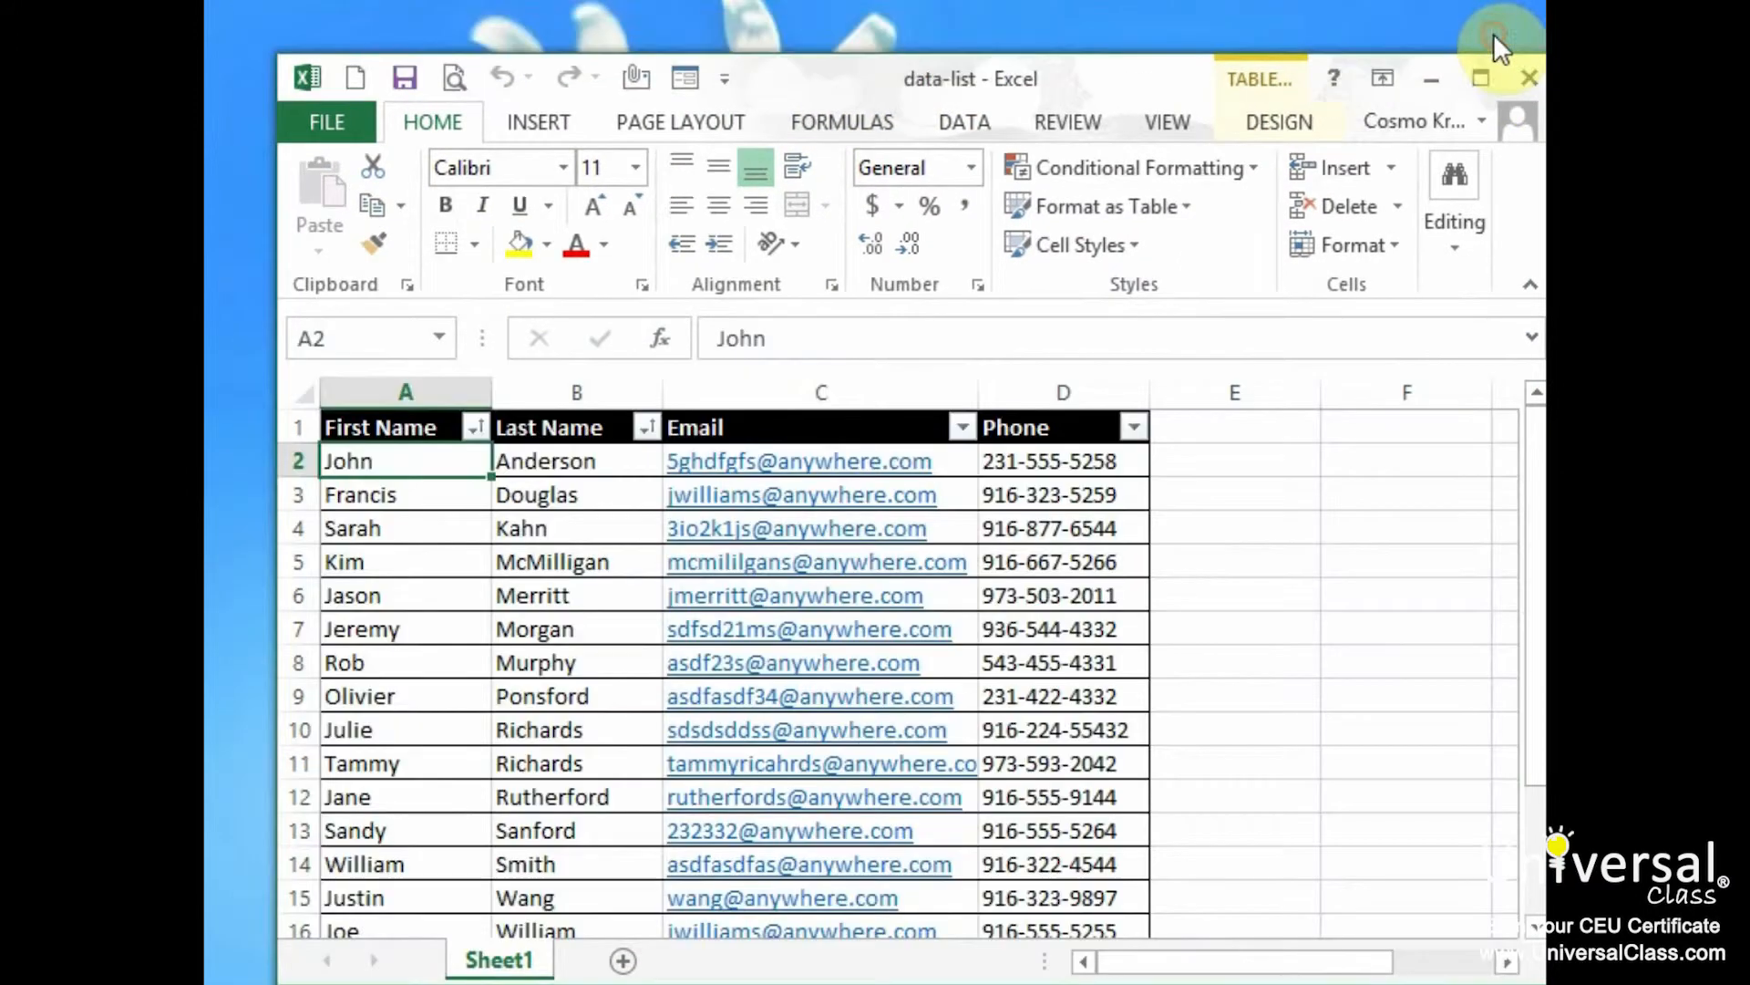
Open the data form and browse six records forward, then four back
{"action": "left_click_drag", "start_coordinate": [1145, 78], "coordinate": [1111, 46]}
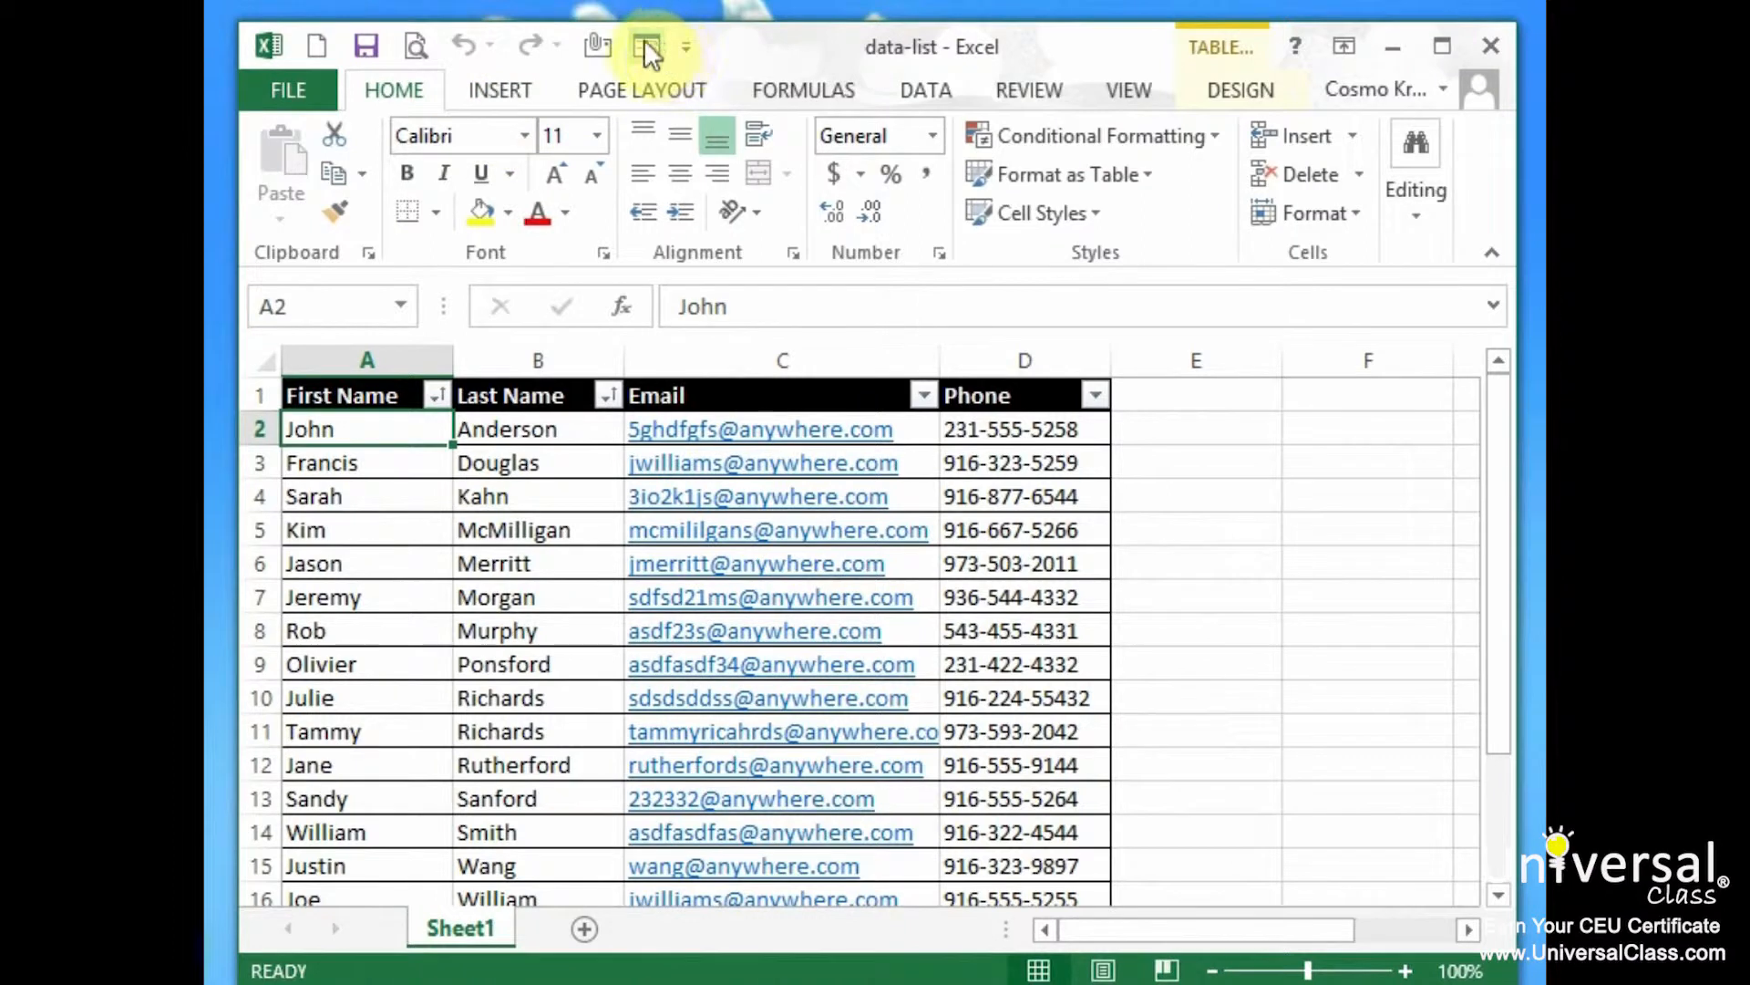
{"action": "left_click", "coordinate": [646, 45]}
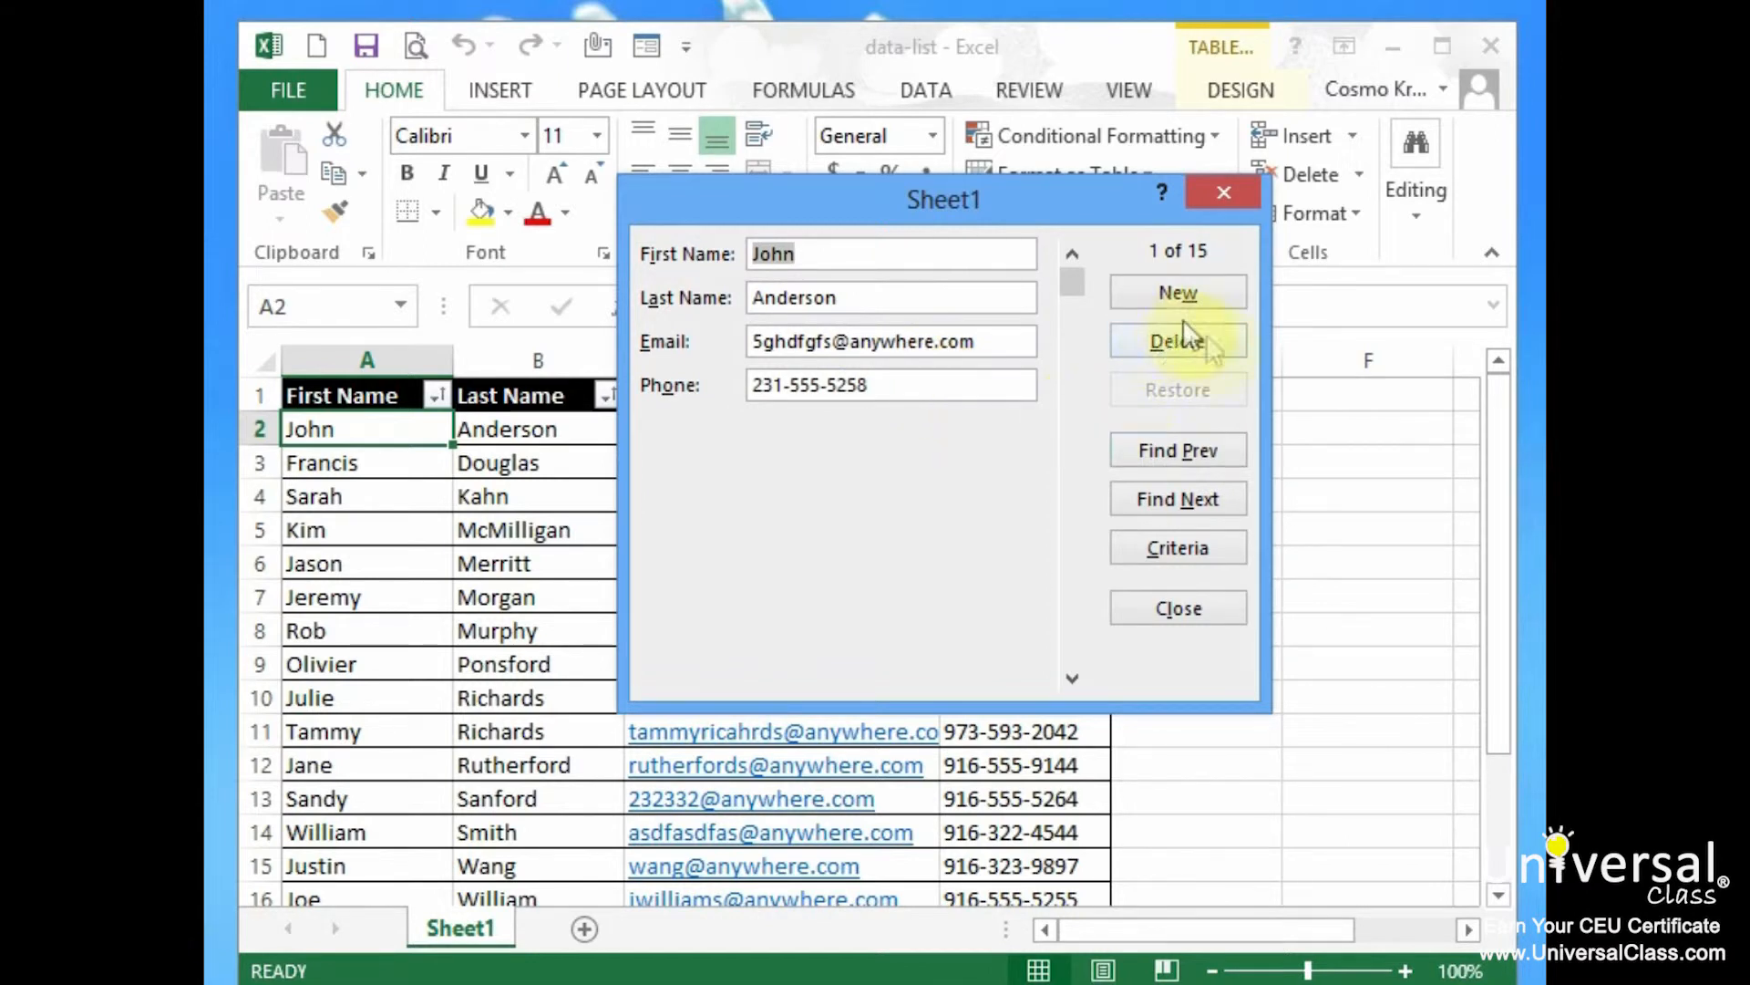
{"action": "left_click", "coordinate": [1205, 496]}
{"action": "left_click", "coordinate": [1207, 500]}
{"action": "left_click", "coordinate": [1207, 500]}
{"action": "left_click", "coordinate": [1207, 500]}
{"action": "left_click", "coordinate": [1207, 500]}
{"action": "left_click", "coordinate": [1207, 500]}
{"action": "left_click", "coordinate": [1205, 451]}
{"action": "left_click", "coordinate": [1206, 451]}
{"action": "left_click", "coordinate": [1205, 452]}
{"action": "left_click", "coordinate": [1205, 451]}
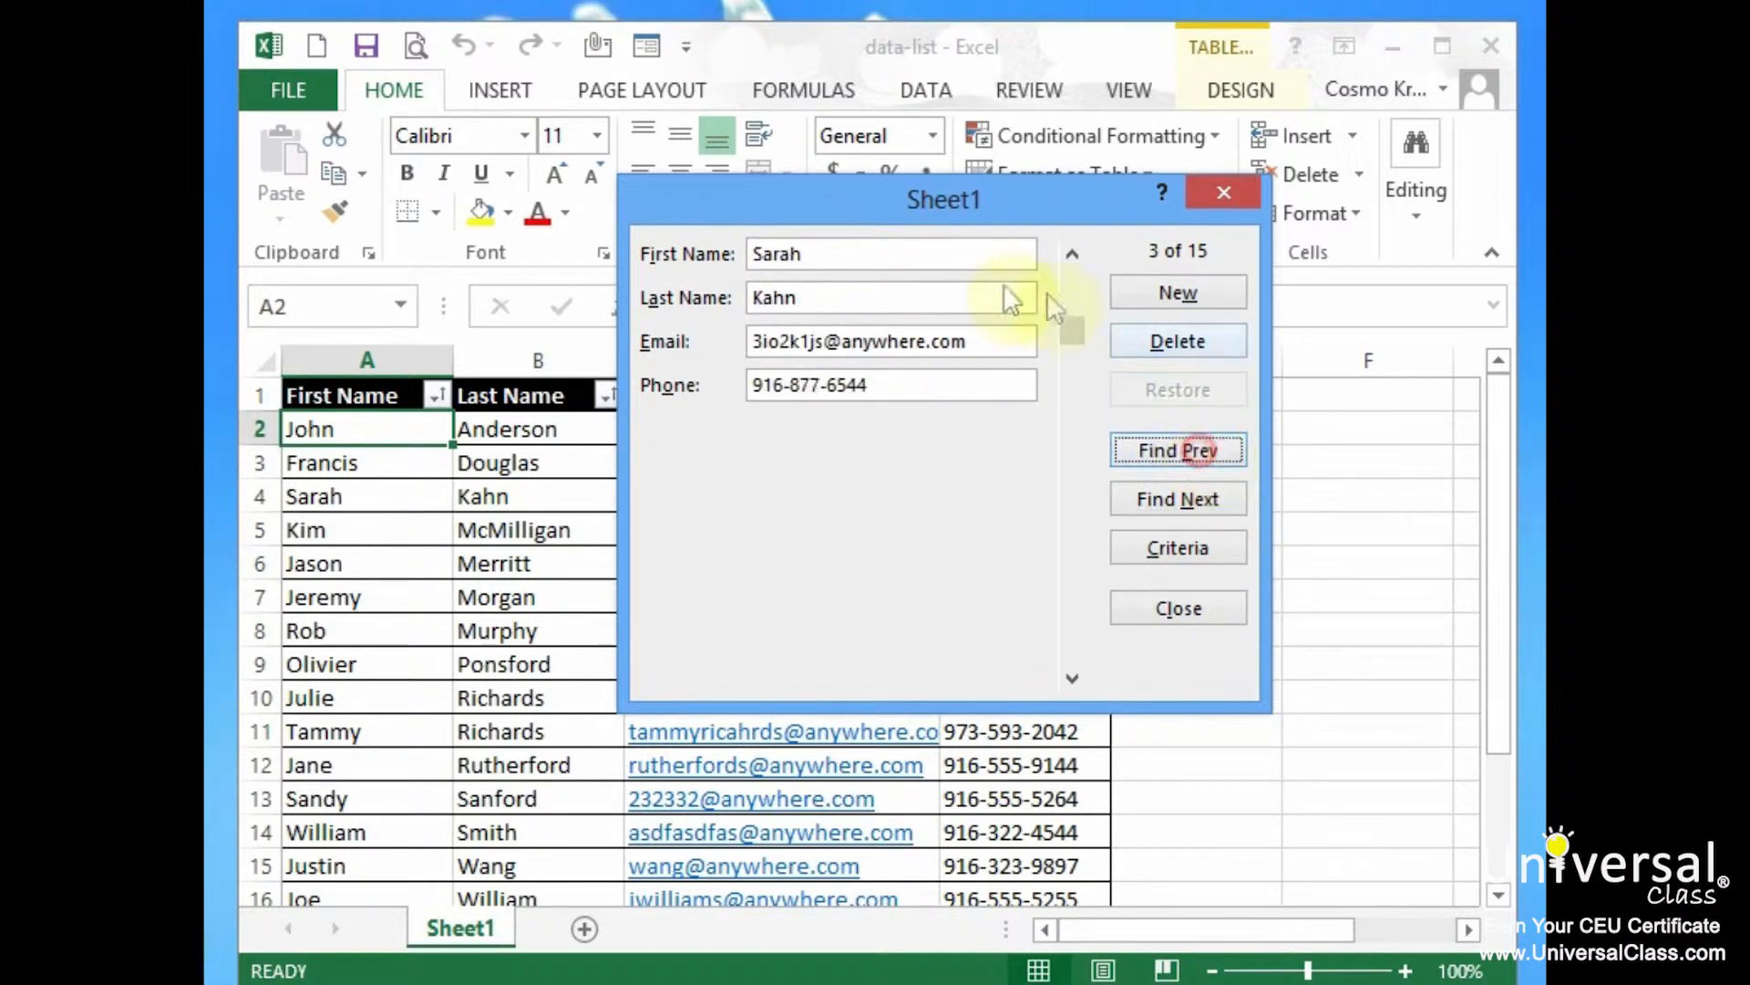
Enter a new record with the contact's first name, last name, e-mail and phone number
{"action": "left_click", "coordinate": [1190, 290]}
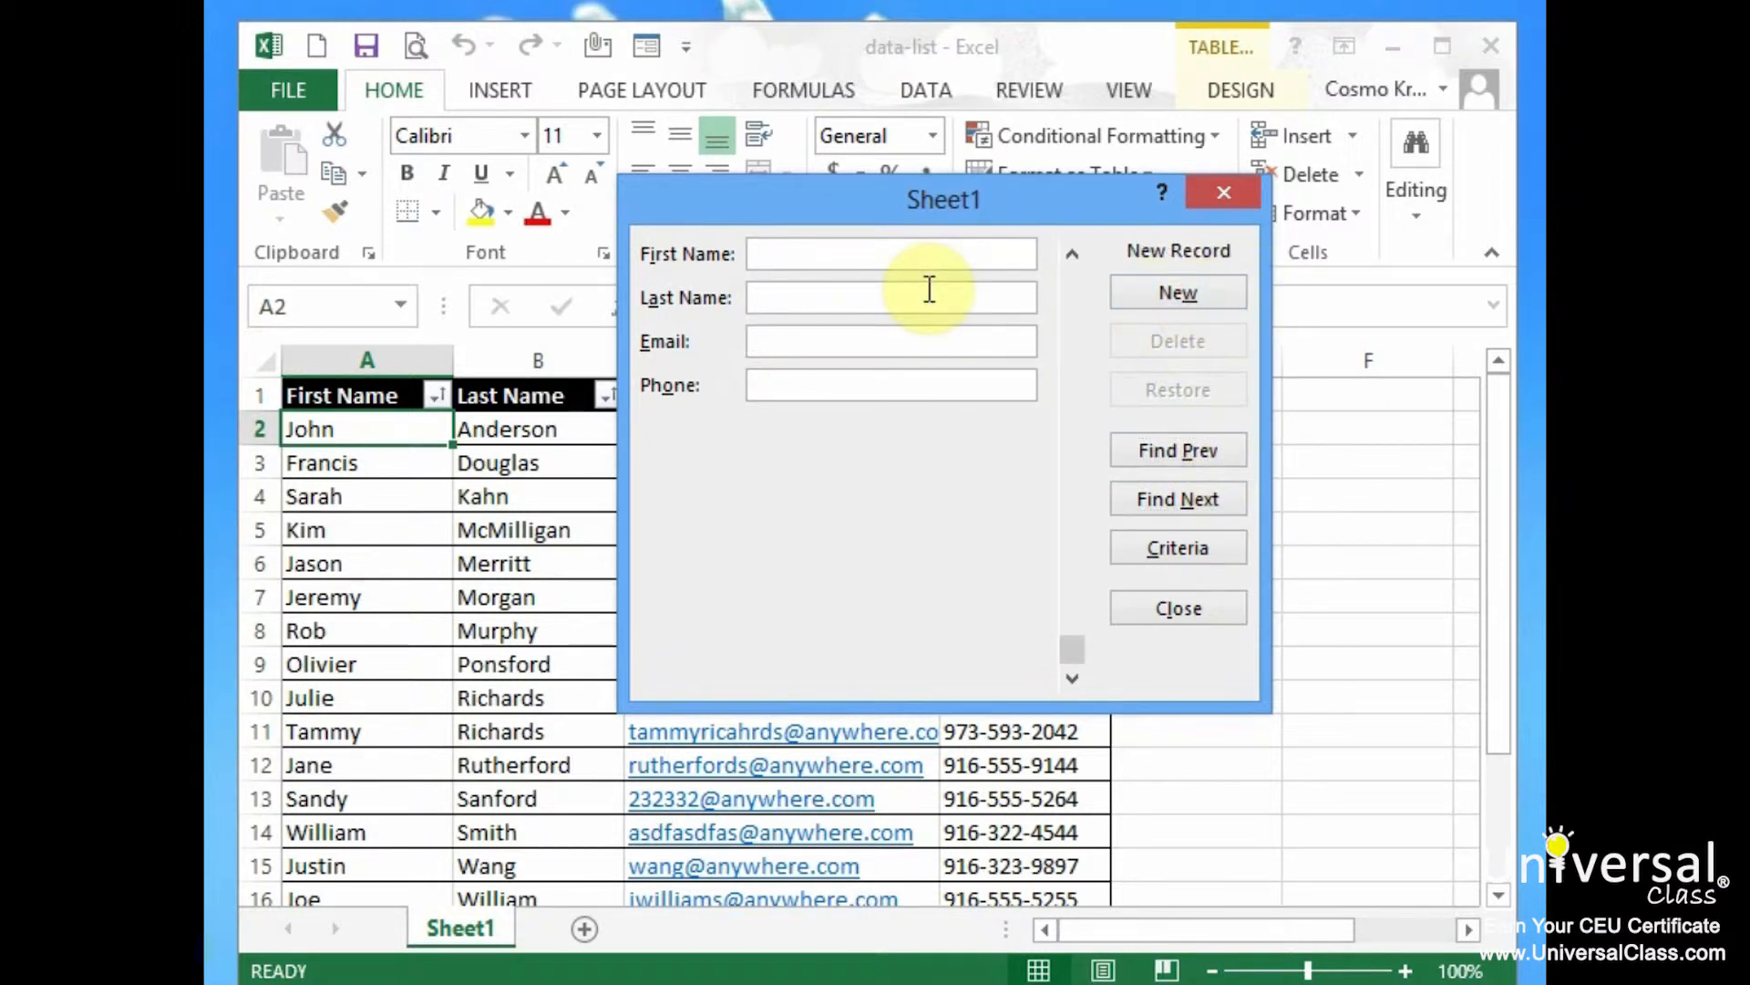
{"action": "key", "text": "Tab"}
{"action": "key", "text": "Tab"}
{"action": "type", "text": "jh"}
{"action": "key", "text": "BackSpace"}
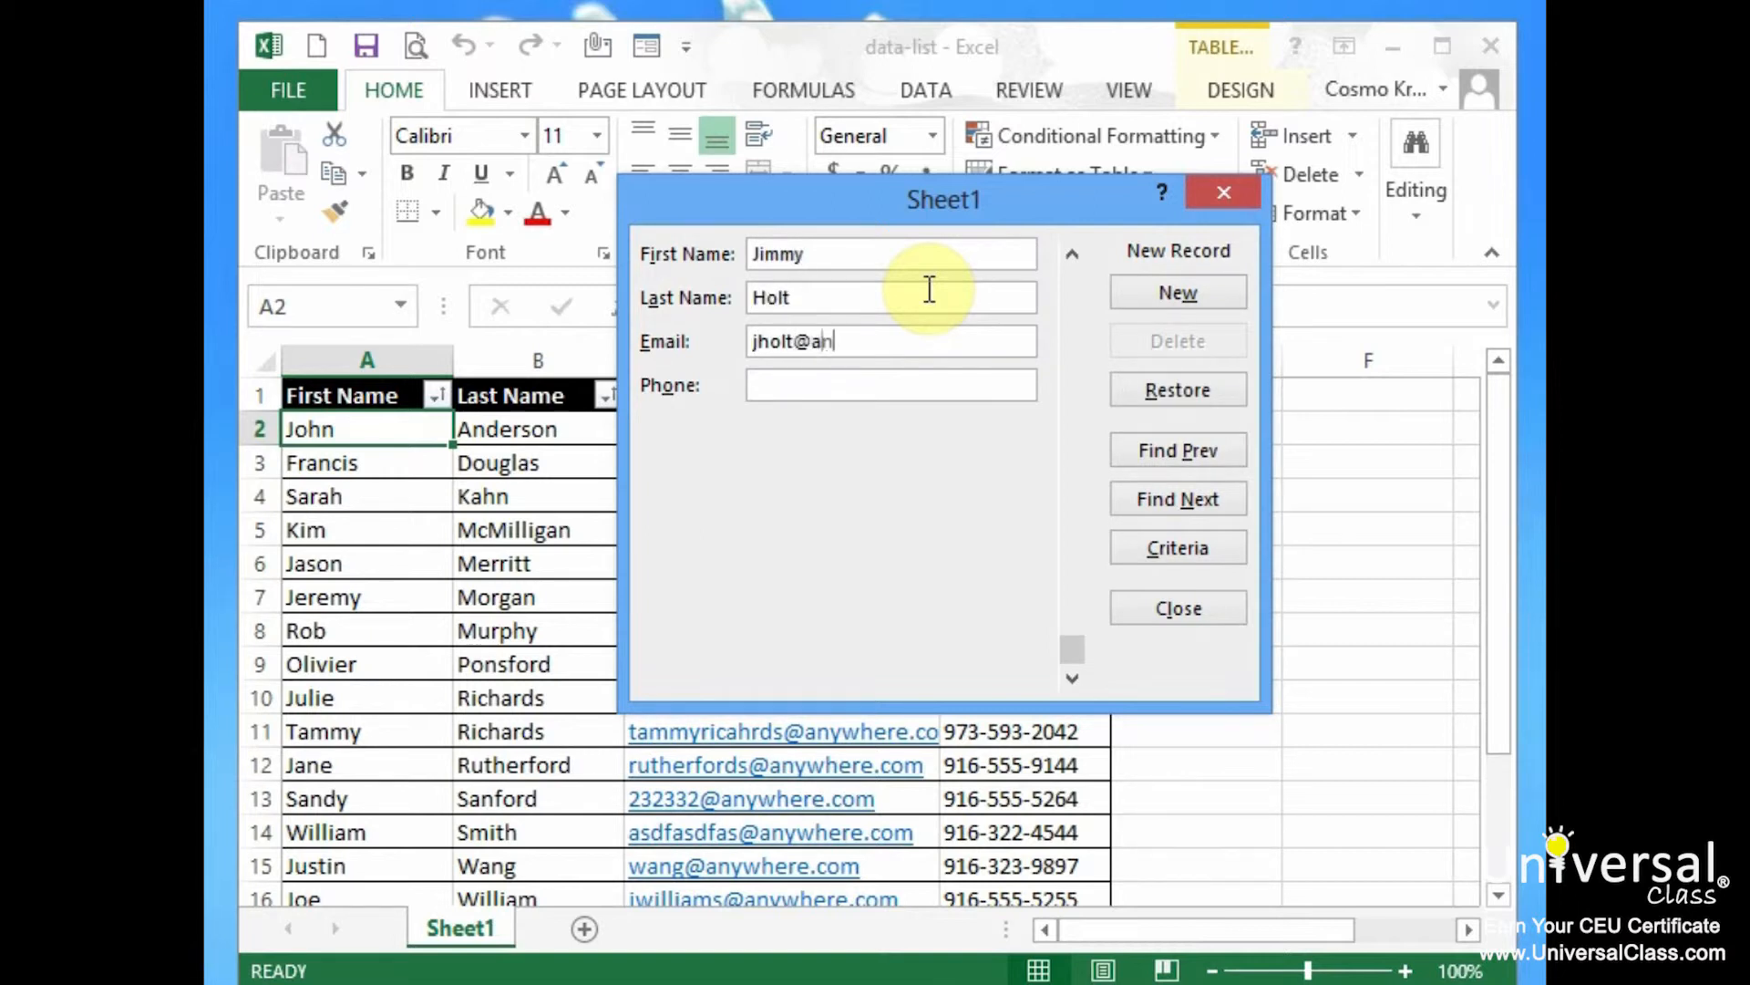
{"action": "key", "text": "Tab"}
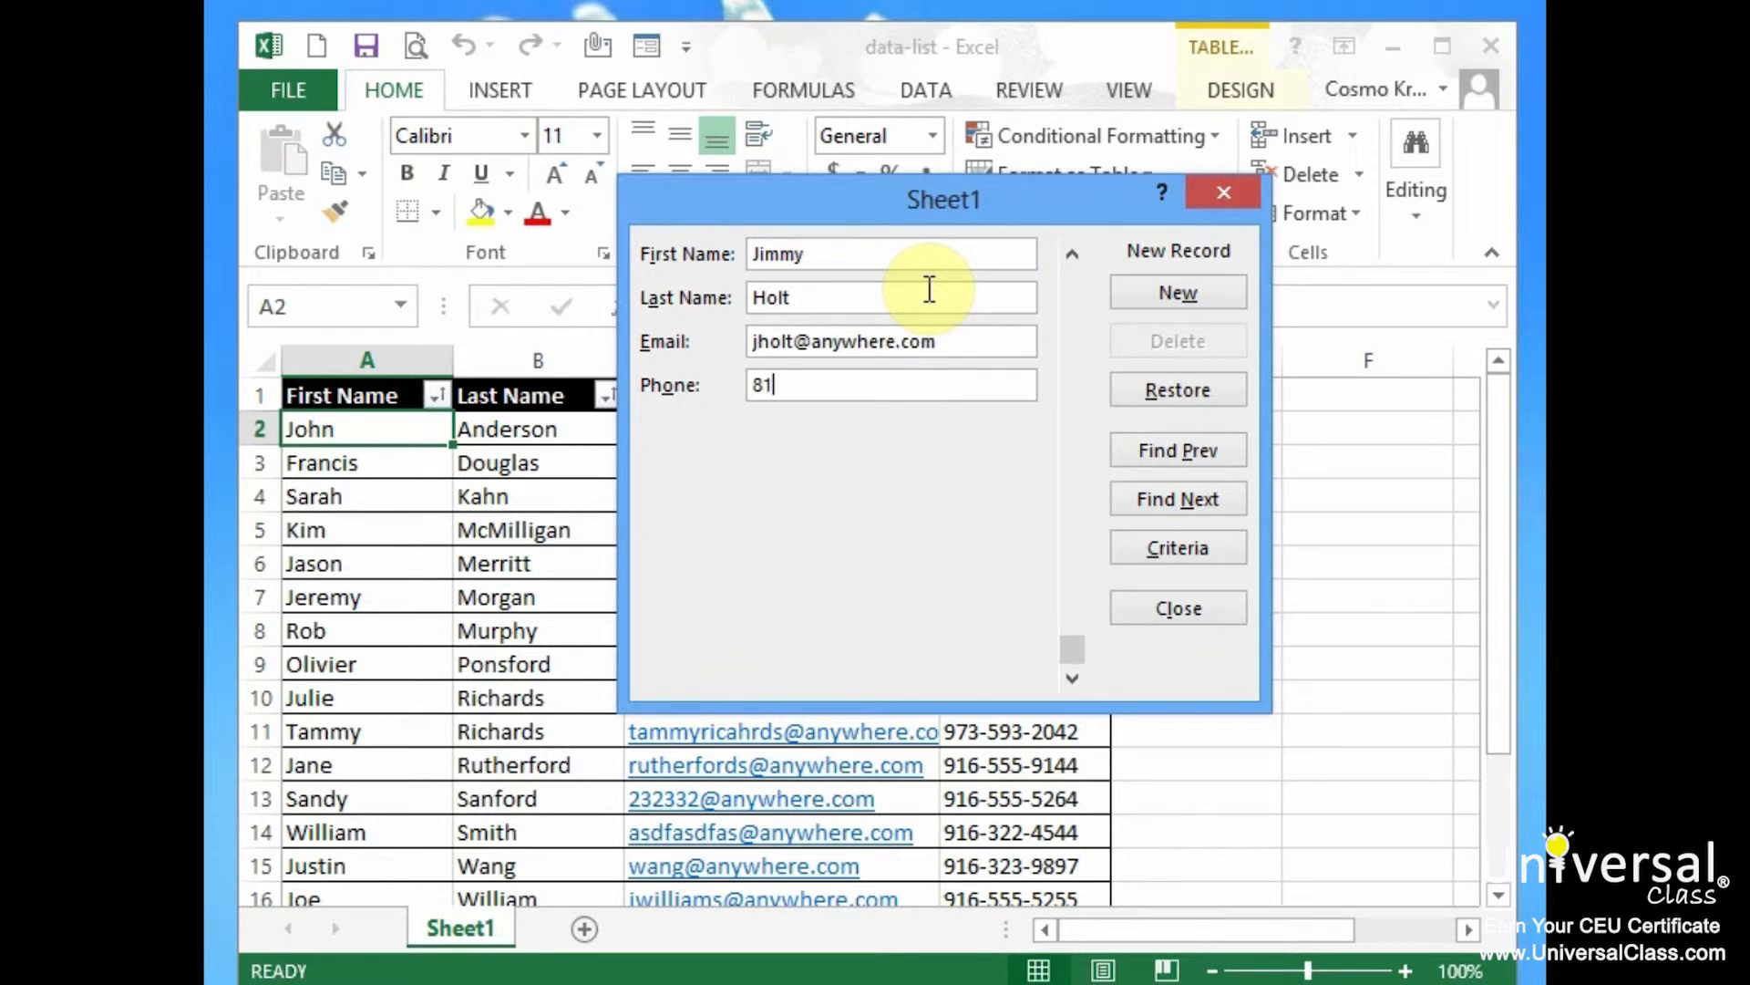
{"action": "left_click", "coordinate": [1206, 297]}
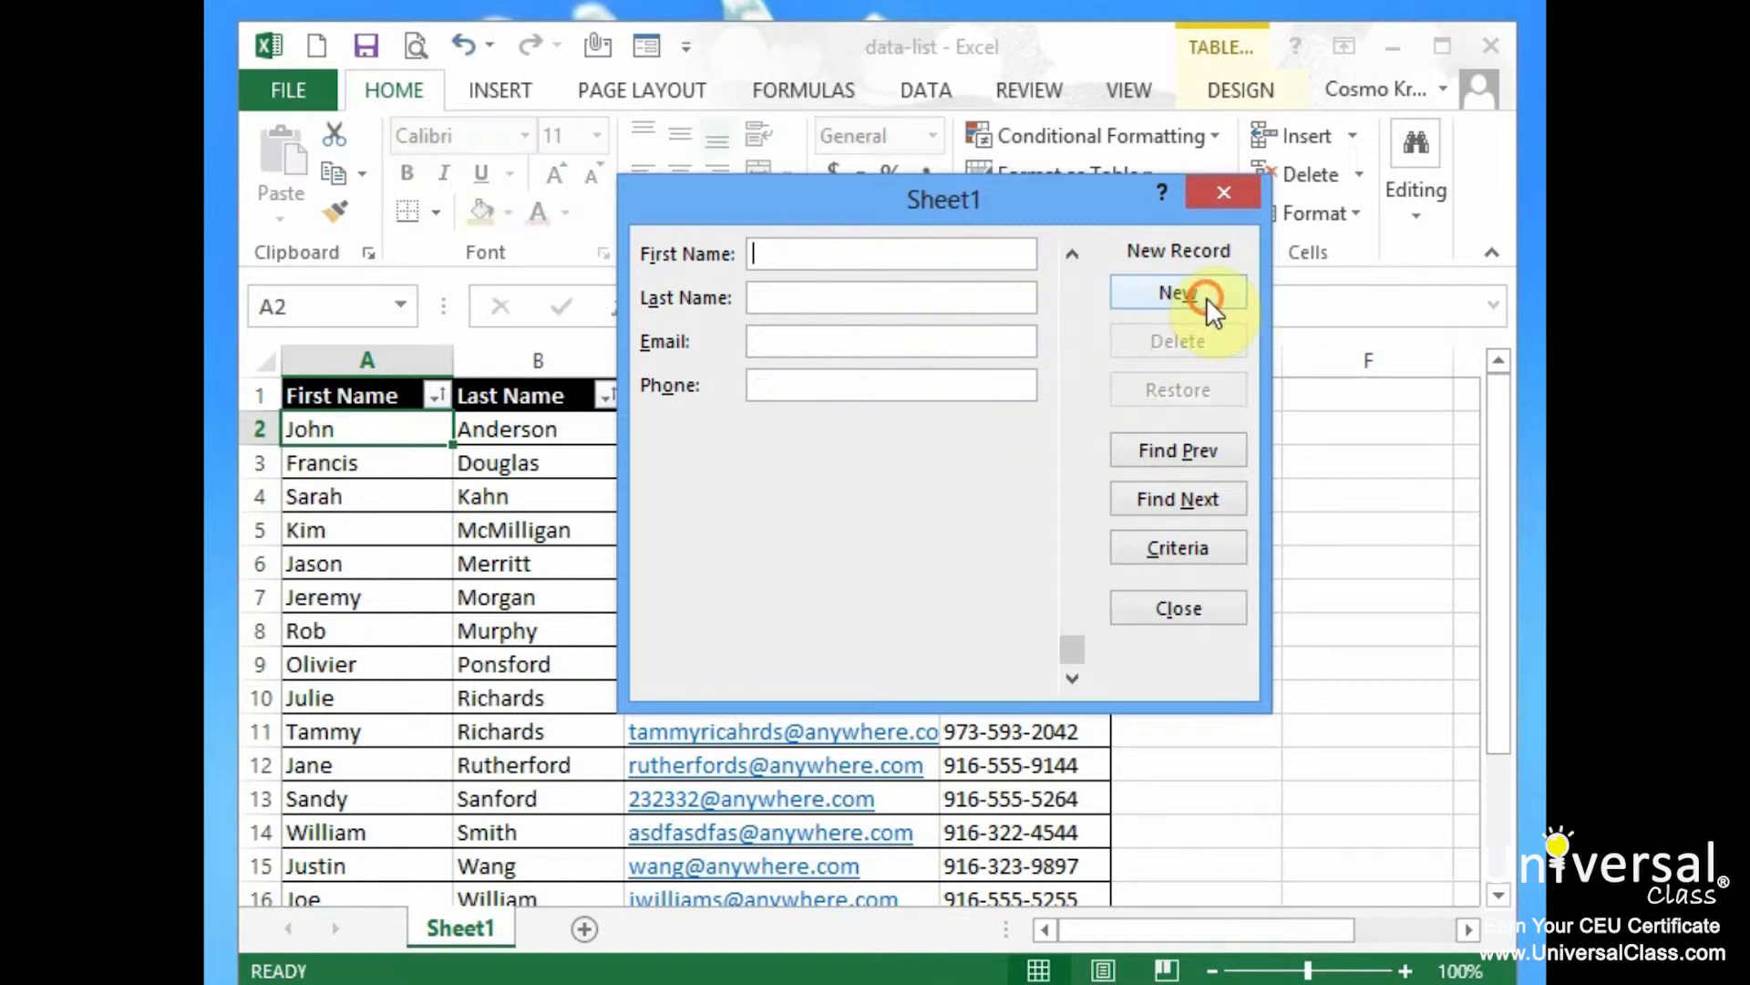
Close the data form and check the new contact's names in row 17
{"action": "left_click", "coordinate": [1214, 608]}
{"action": "left_click_drag", "start_coordinate": [1501, 421], "coordinate": [1501, 571]}
{"action": "left_click", "coordinate": [392, 766]}
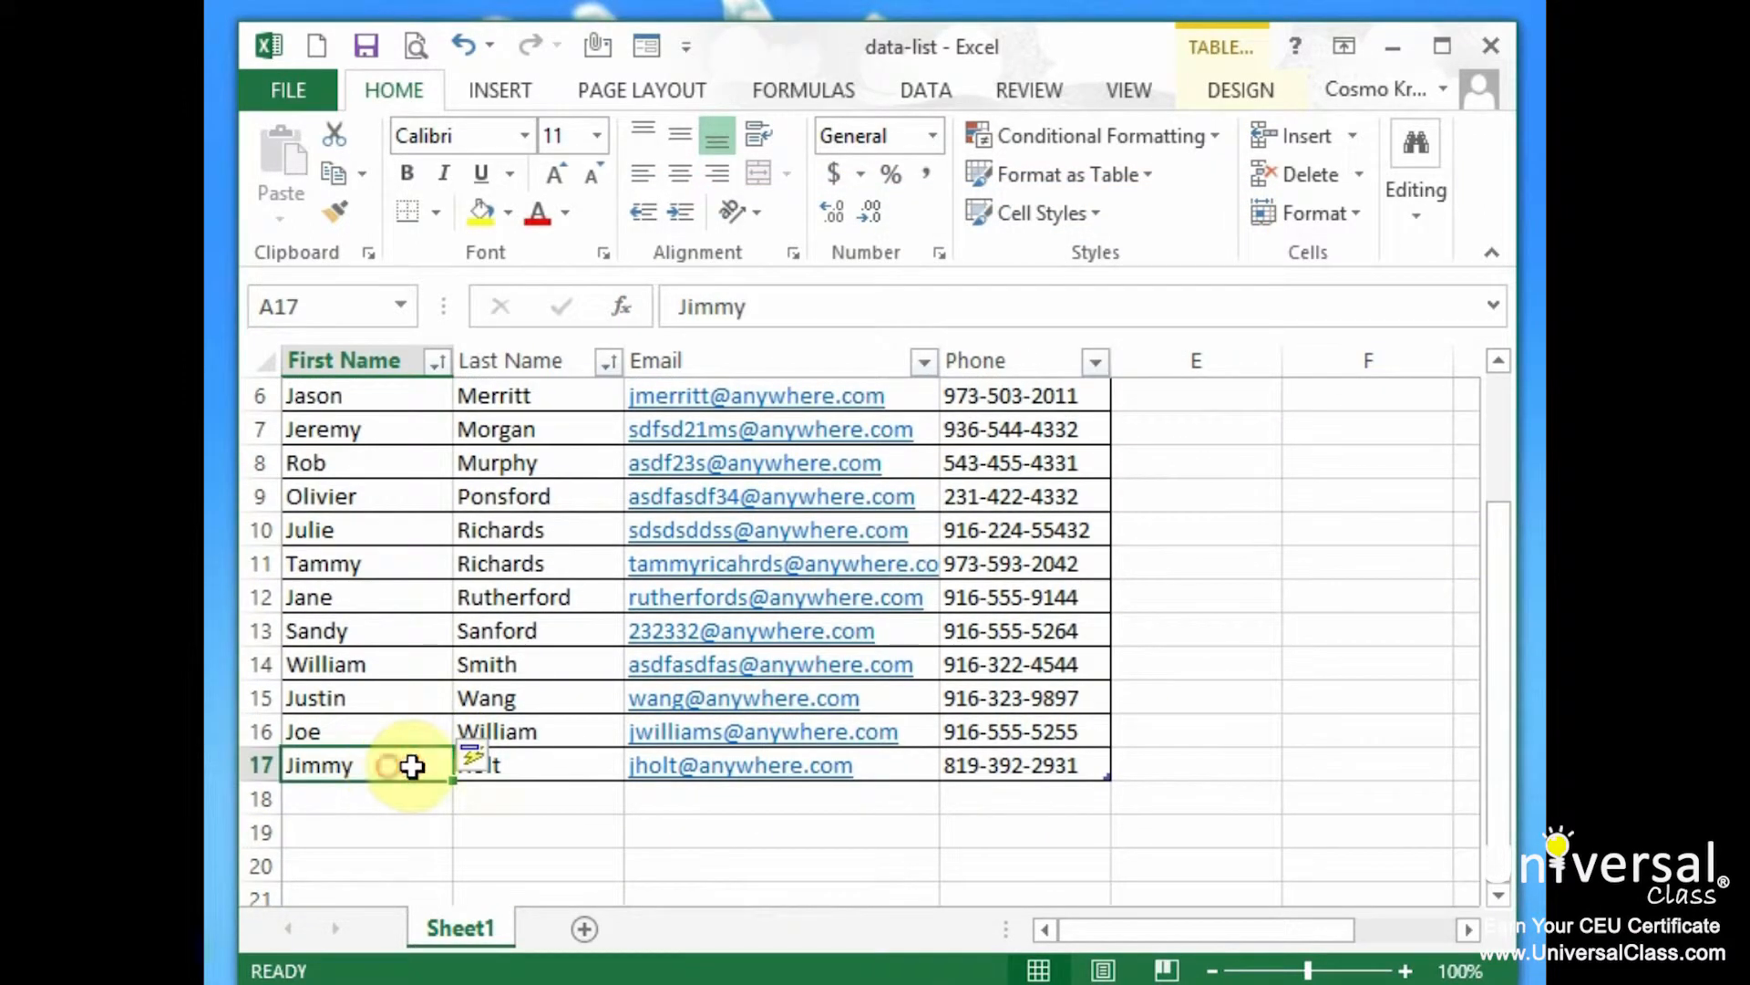
{"action": "left_click", "coordinate": [586, 756]}
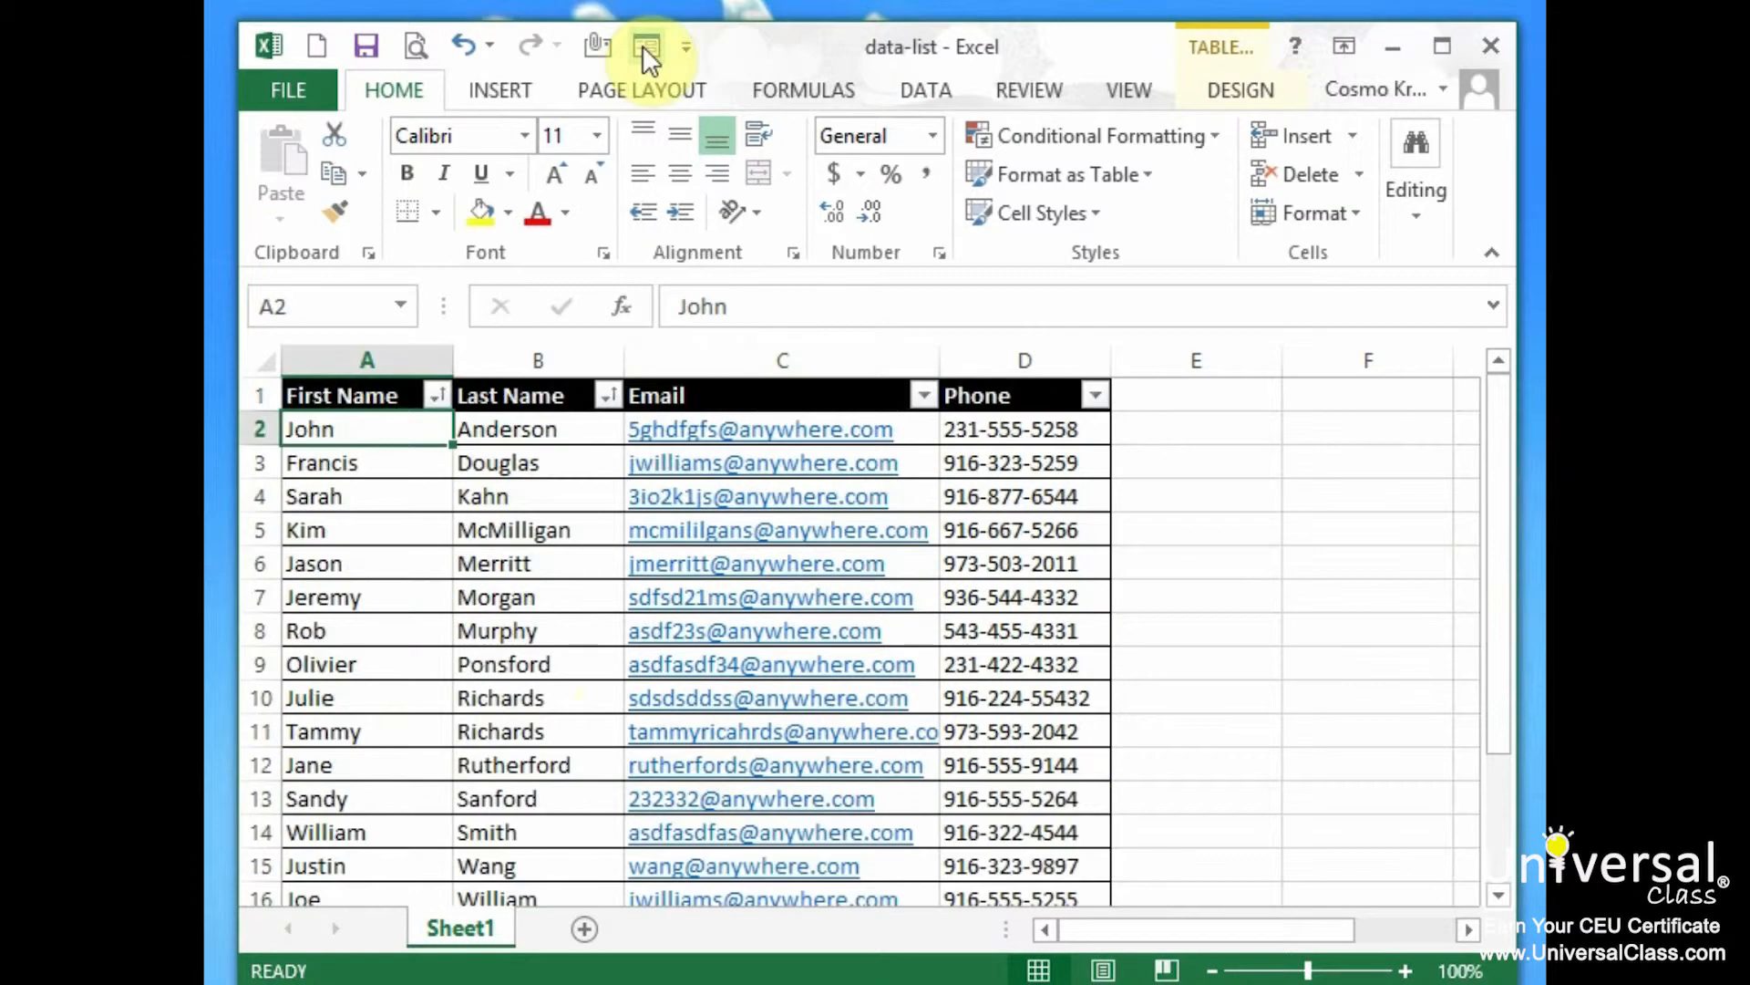
Insert 'J.' before the third record's last name via the data form, then reopen the form
{"action": "left_click", "coordinate": [534, 564]}
{"action": "left_click", "coordinate": [328, 565]}
{"action": "left_click", "coordinate": [343, 501]}
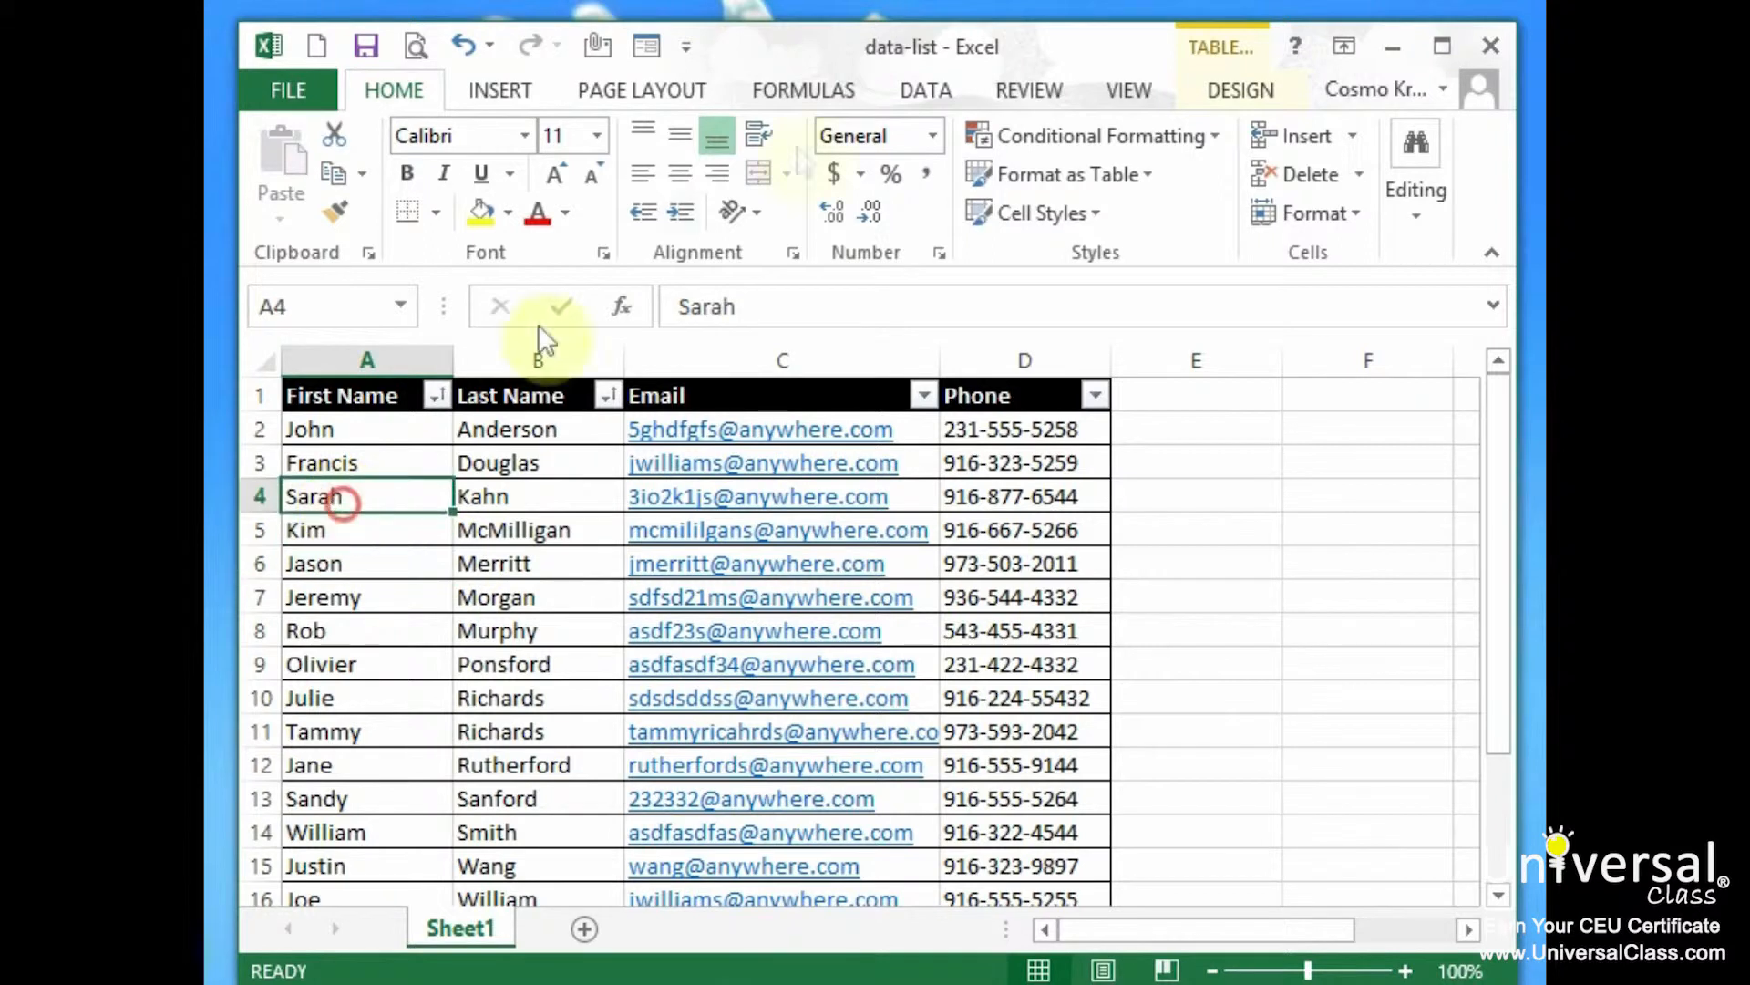
{"action": "left_click", "coordinate": [629, 45]}
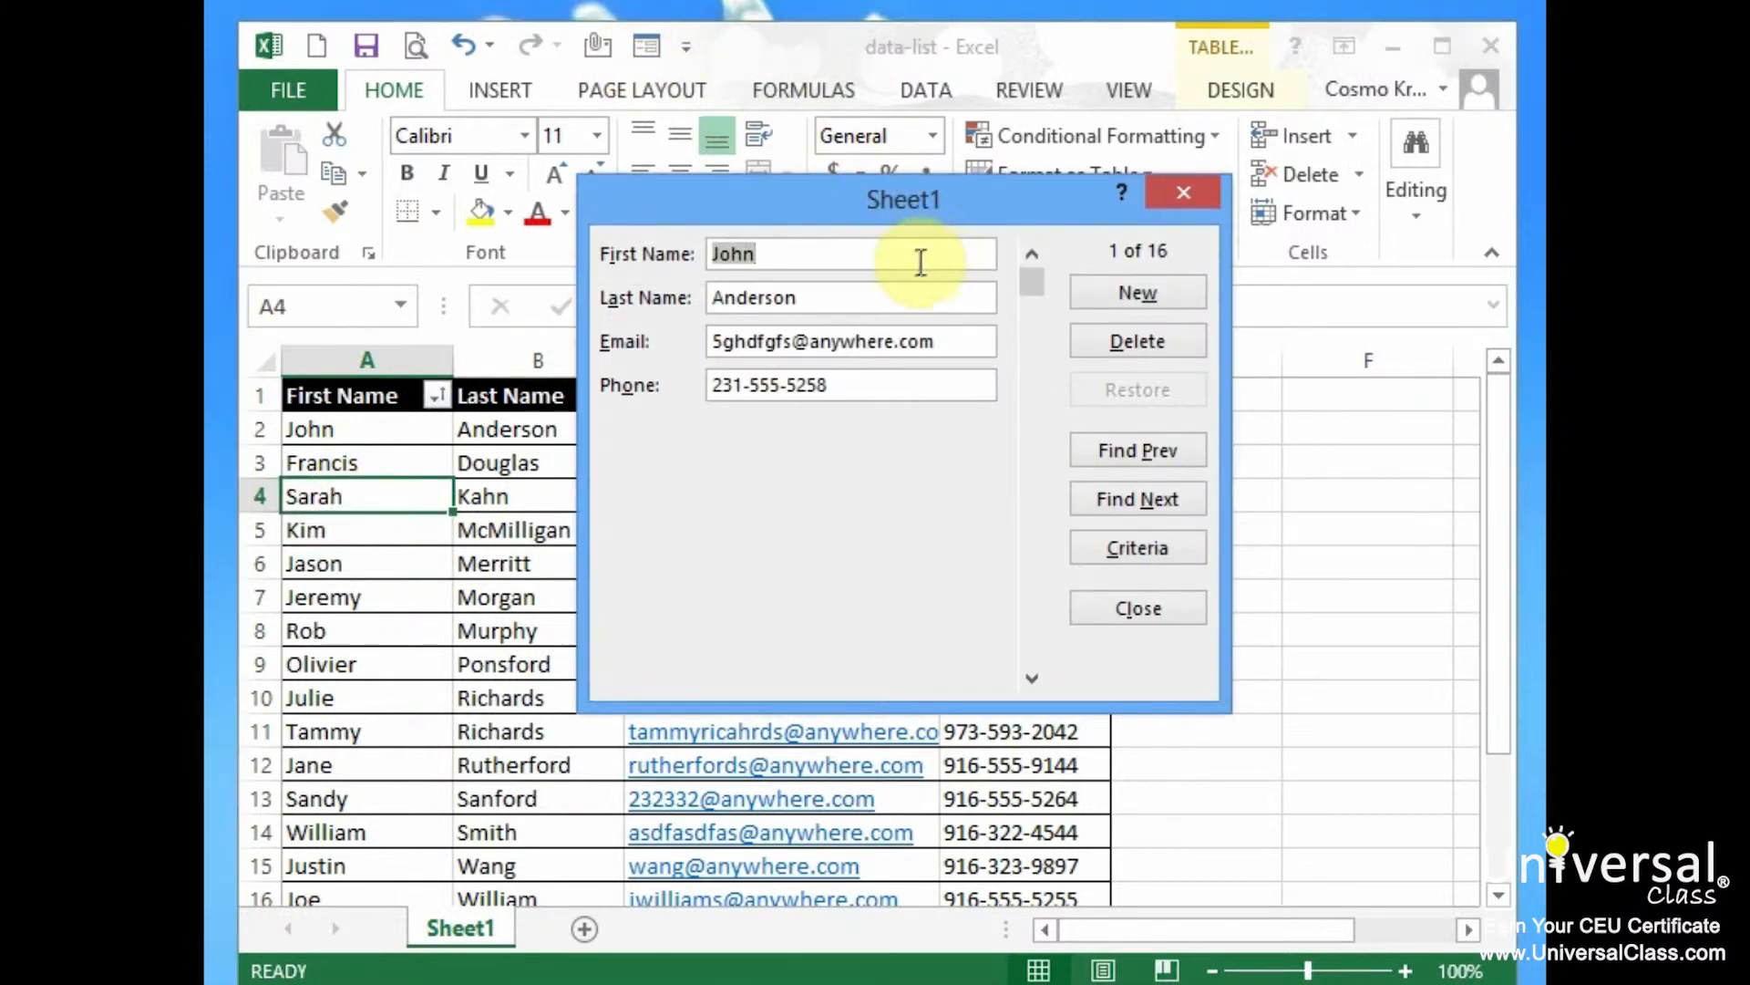
{"action": "left_click", "coordinate": [1168, 503]}
{"action": "left_click", "coordinate": [1168, 504]}
{"action": "left_click", "coordinate": [788, 297]}
{"action": "left_click", "coordinate": [711, 301]}
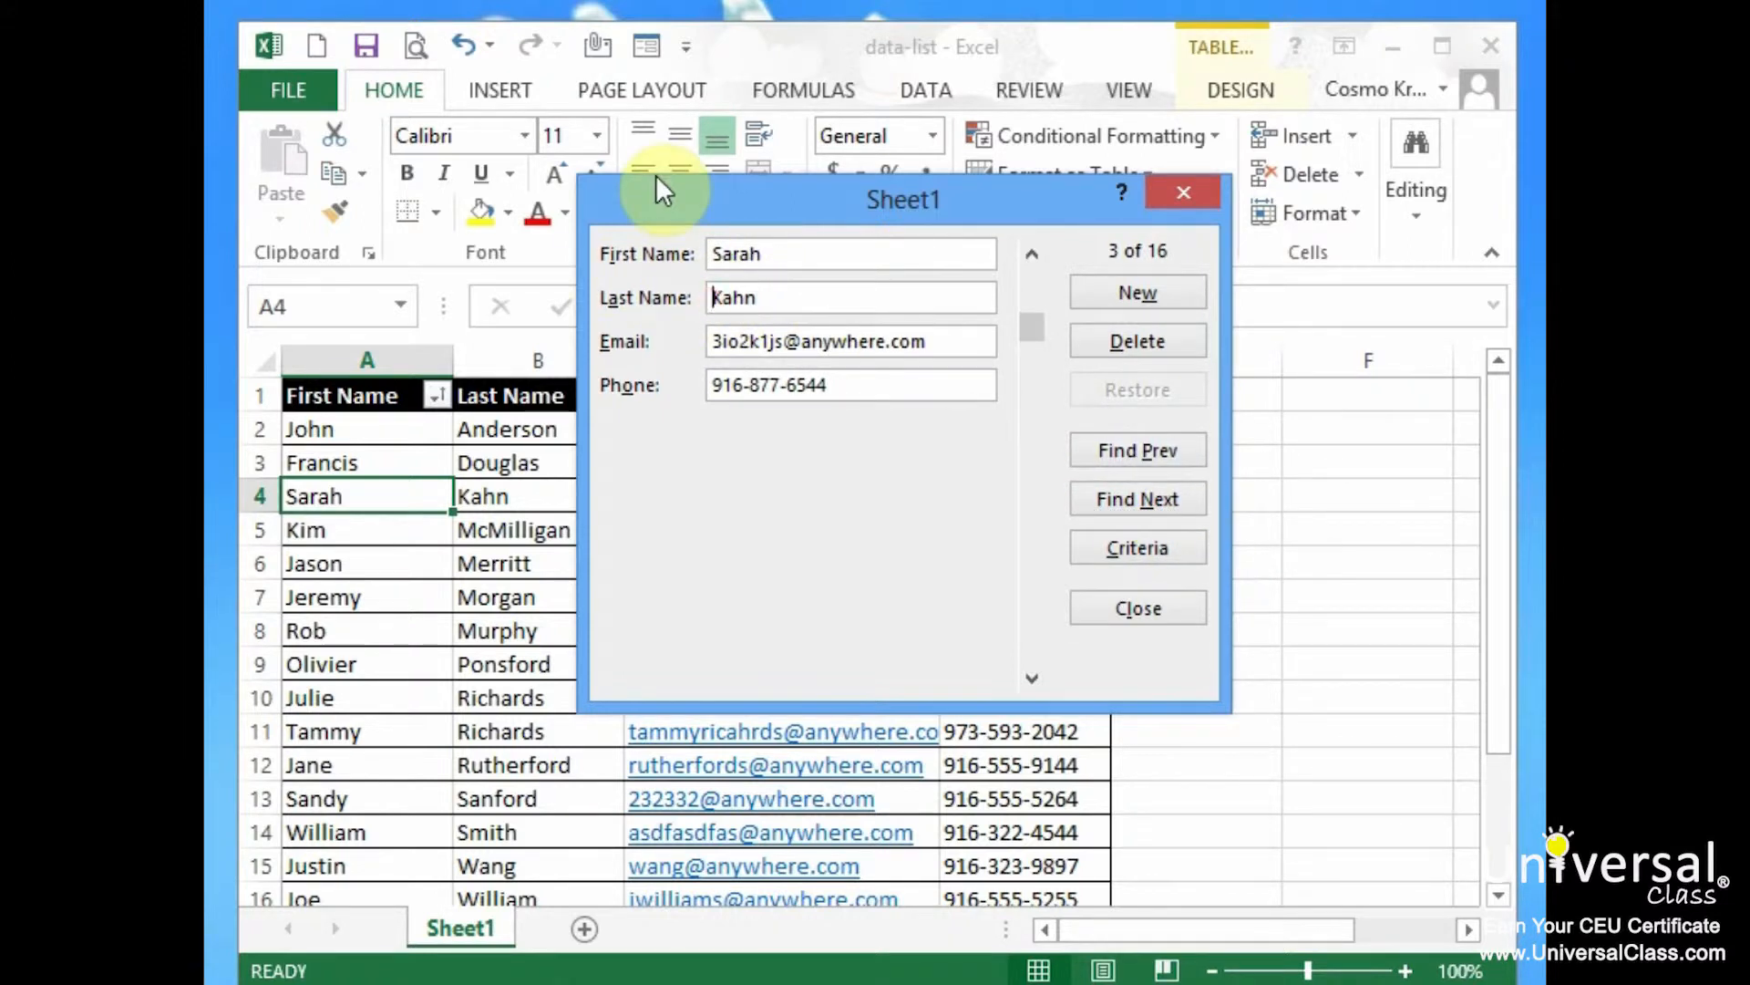
{"action": "type", "text": "J."}
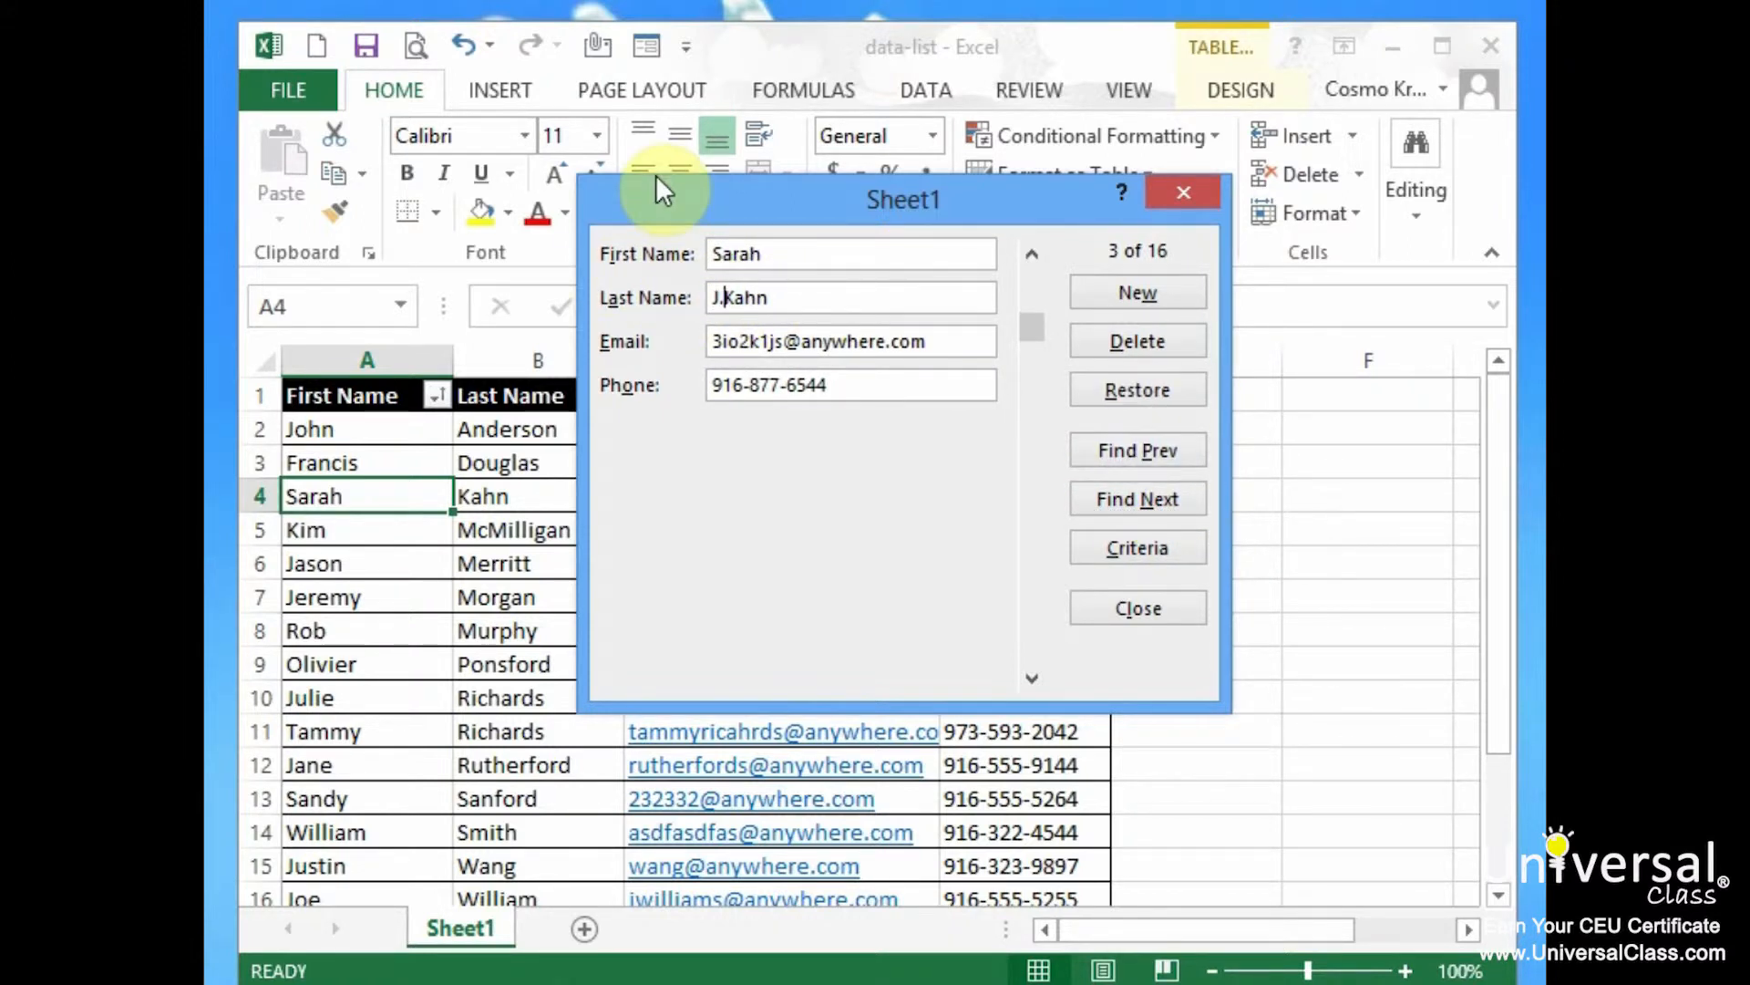
{"action": "left_click", "coordinate": [1138, 607]}
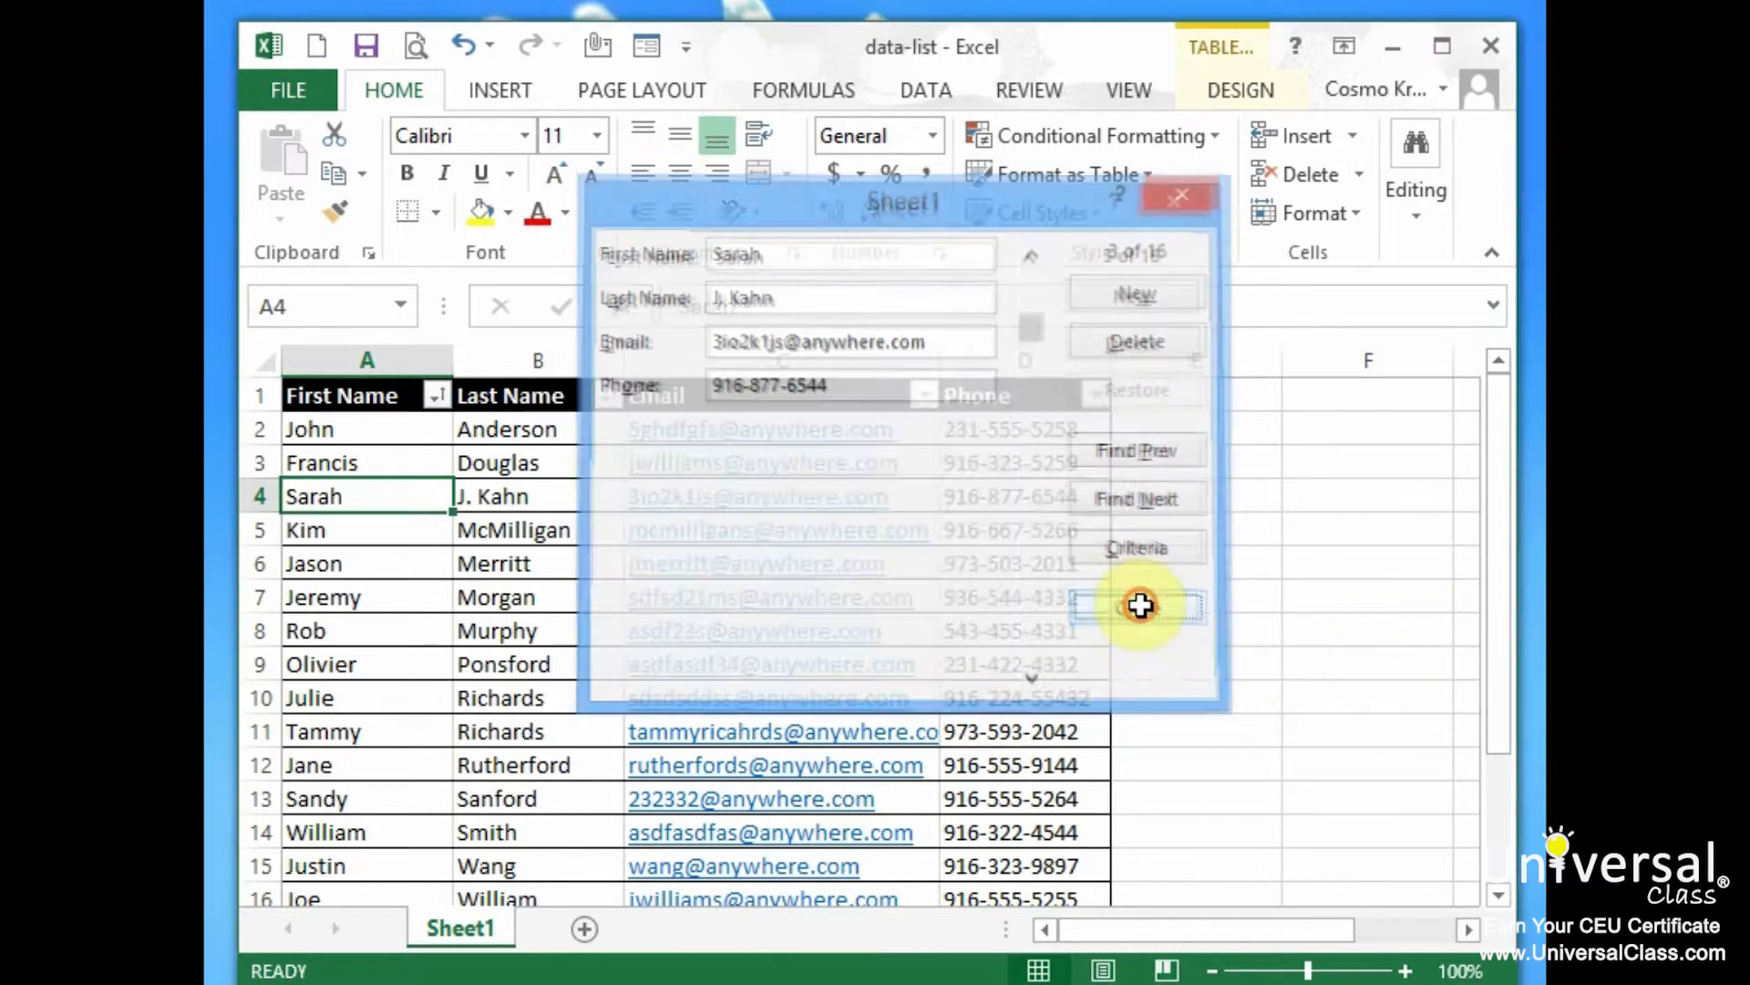
{"action": "left_click", "coordinate": [646, 44]}
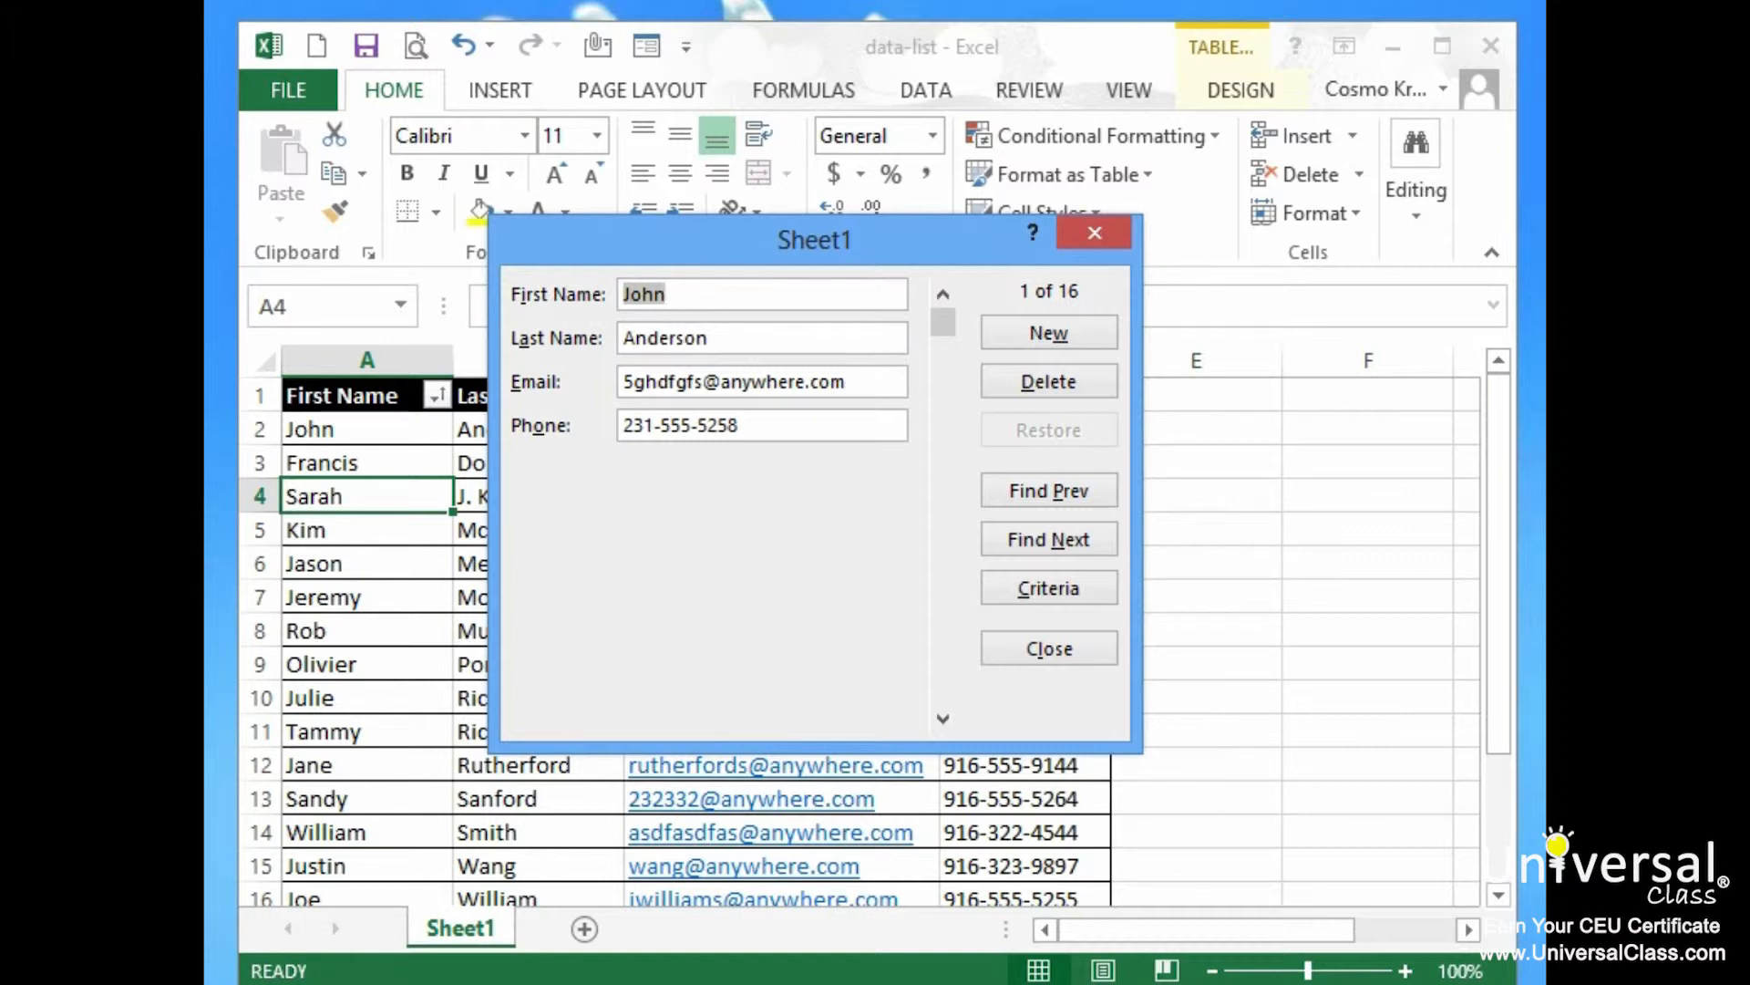
Browse records with arrow keys, a blank New record, and last/first record jumps, then enter Criteria mode
{"action": "key", "text": "Down"}
{"action": "key", "text": "Down"}
{"action": "key", "text": "Down"}
{"action": "key", "text": "Down"}
{"action": "key", "text": "Down"}
{"action": "key", "text": "Down"}
{"action": "key", "text": "Down"}
{"action": "key", "text": "Down"}
{"action": "key", "text": "Down"}
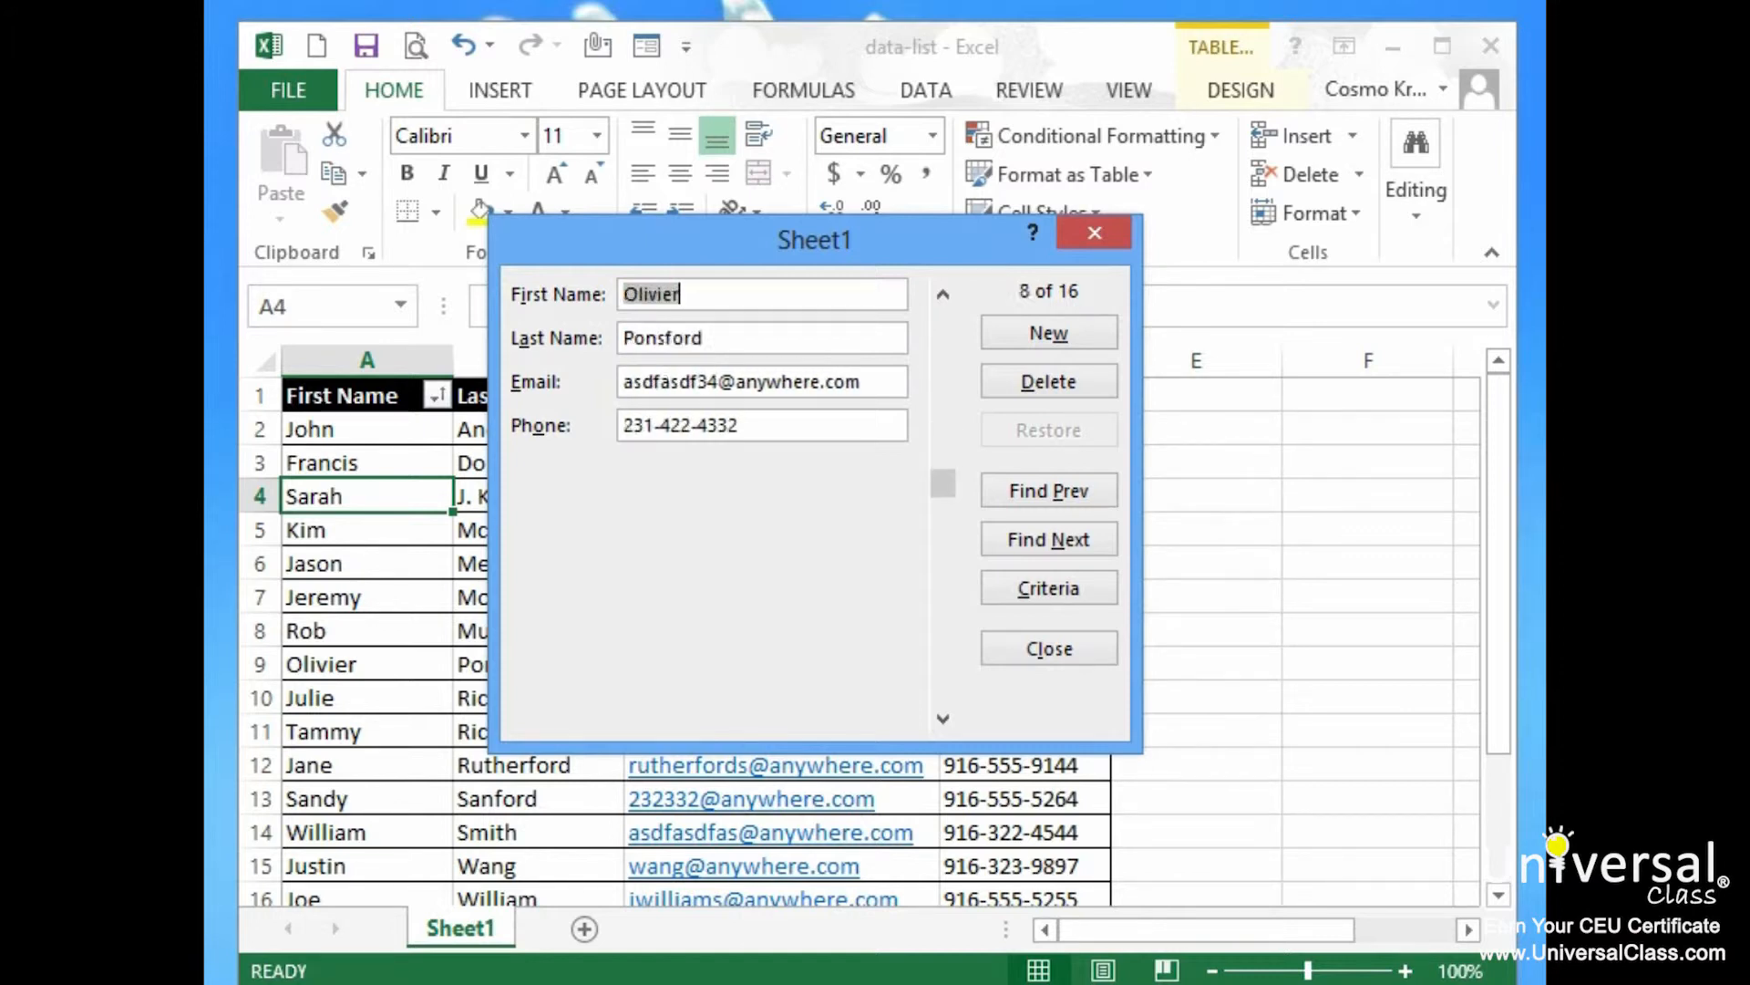
{"action": "key", "text": "Down"}
{"action": "key", "text": "Down"}
{"action": "key", "text": "Down"}
{"action": "key", "text": "Up"}
{"action": "key", "text": "Up"}
{"action": "key", "text": "Up"}
{"action": "key", "text": "Up"}
{"action": "key", "text": "Up"}
{"action": "key", "text": "Up"}
{"action": "key", "text": "Up"}
{"action": "key", "text": "Up"}
{"action": "key", "text": "Up"}
{"action": "key", "text": "Up"}
{"action": "key", "text": "Up"}
{"action": "key", "text": "Up"}
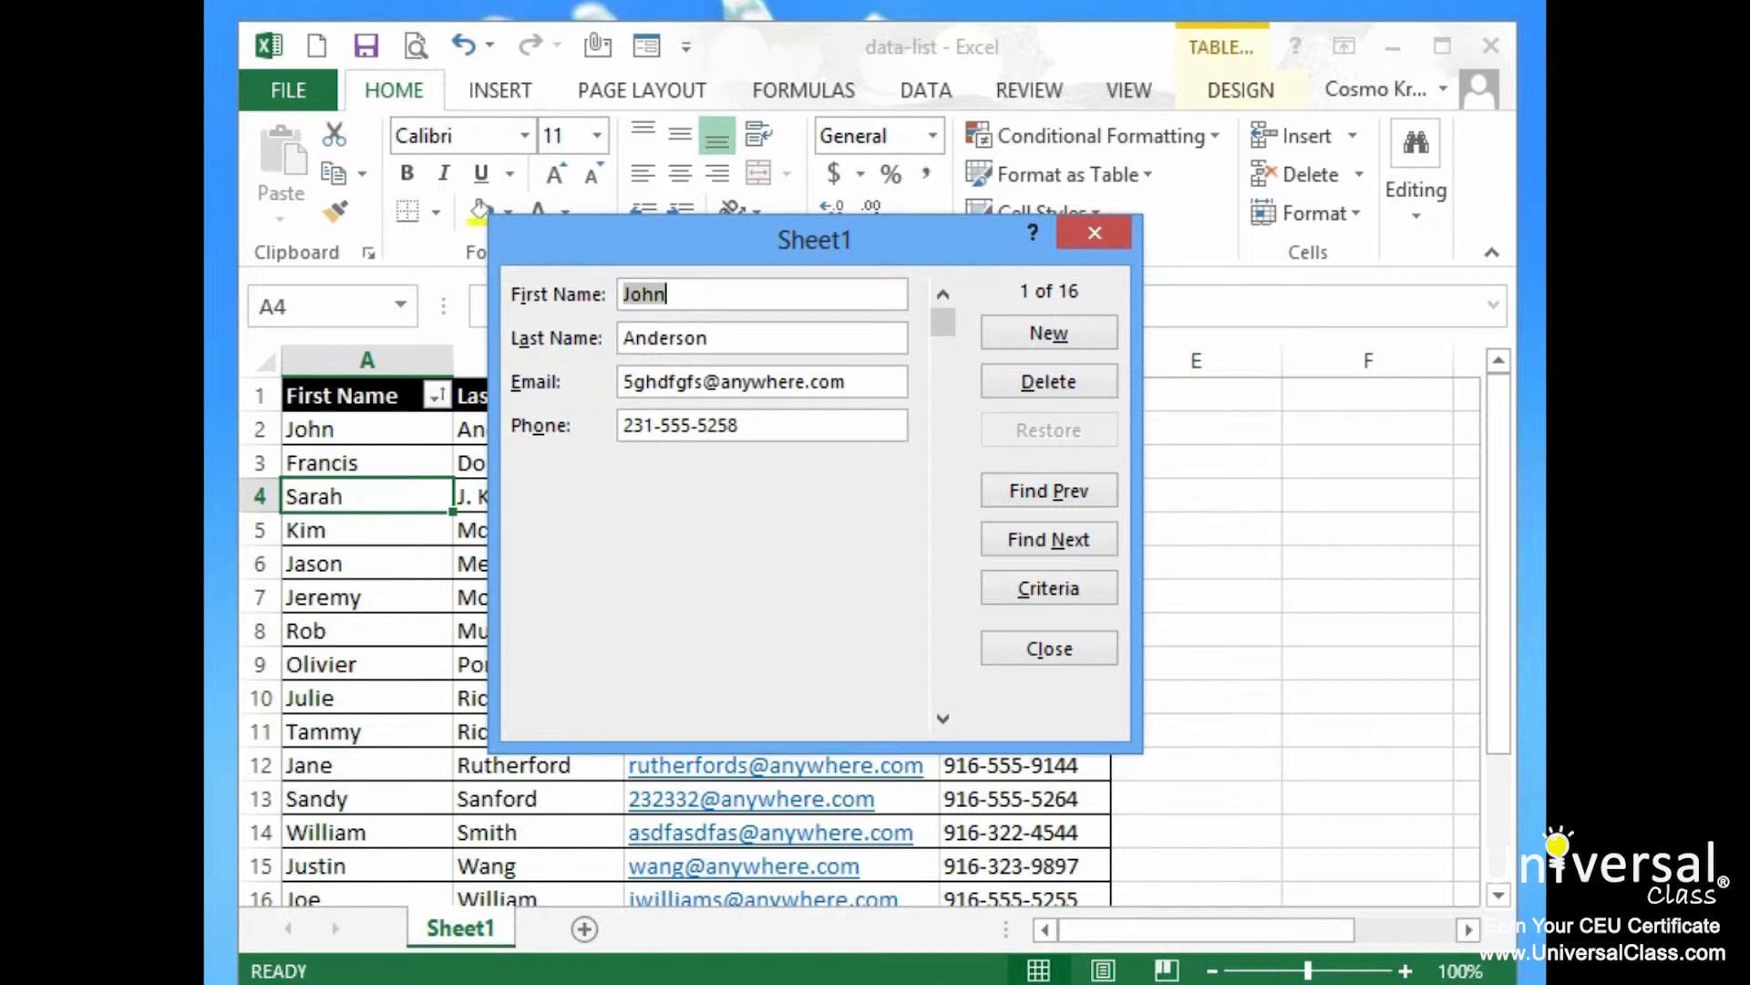
{"action": "key", "text": "alt+w"}
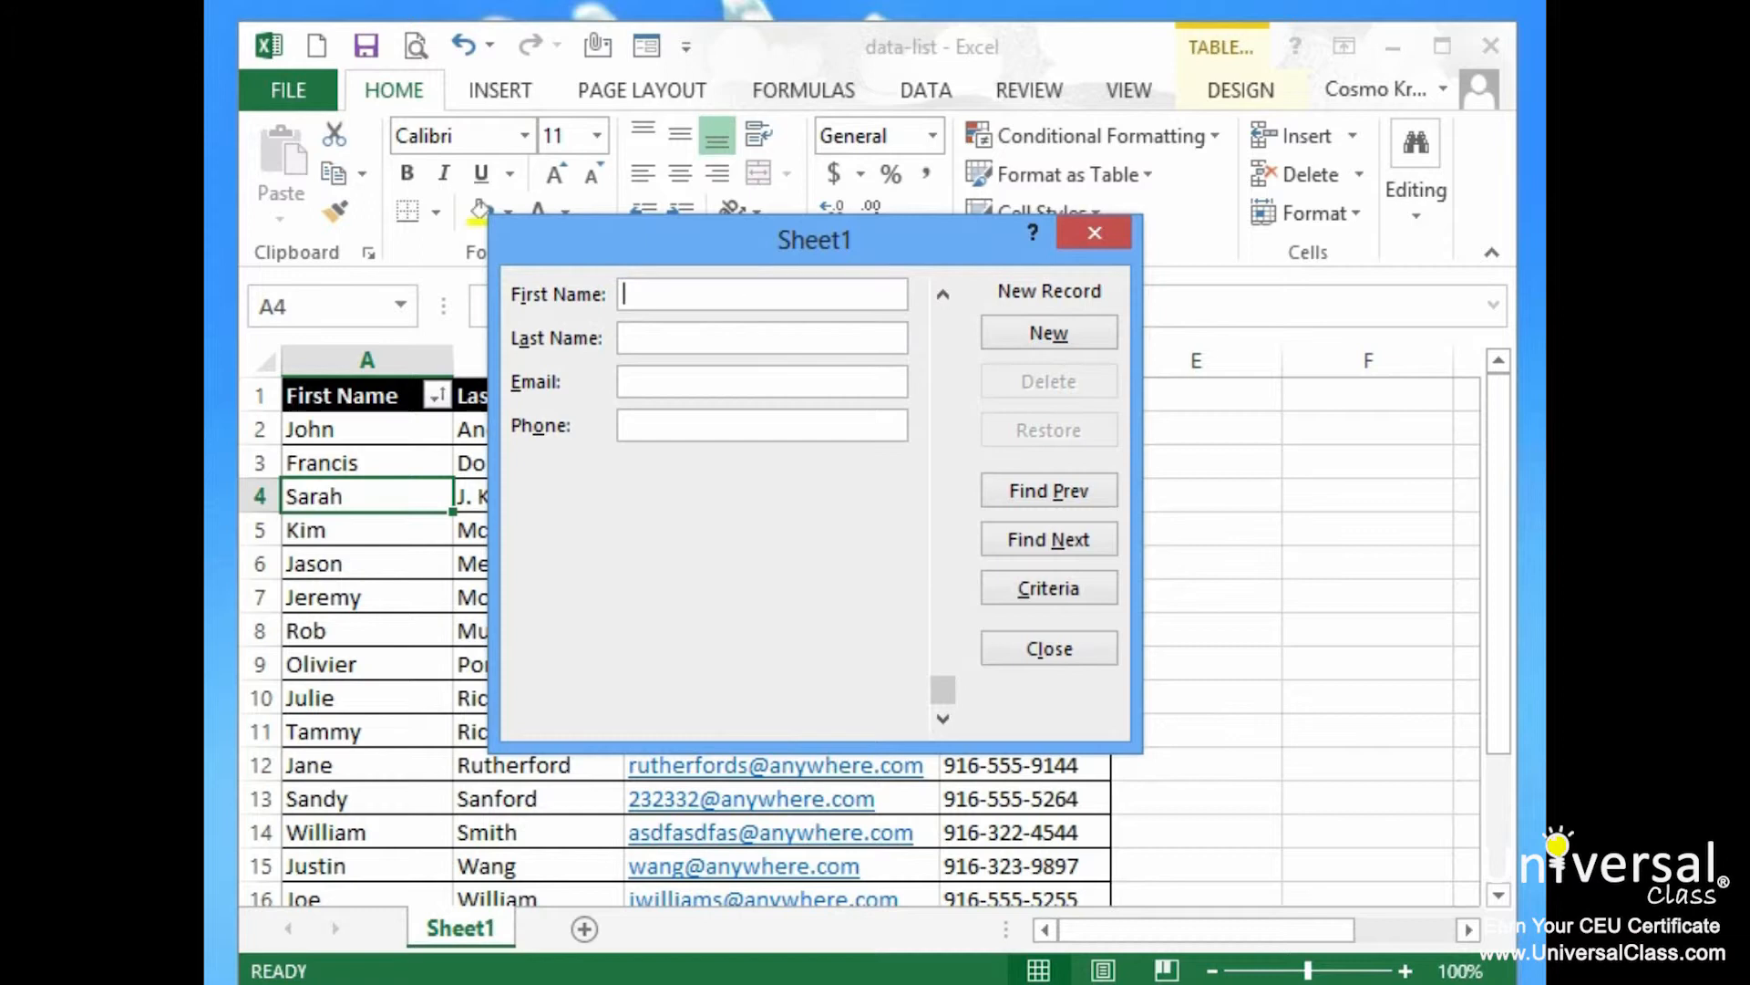
{"action": "key", "text": "alt+p"}
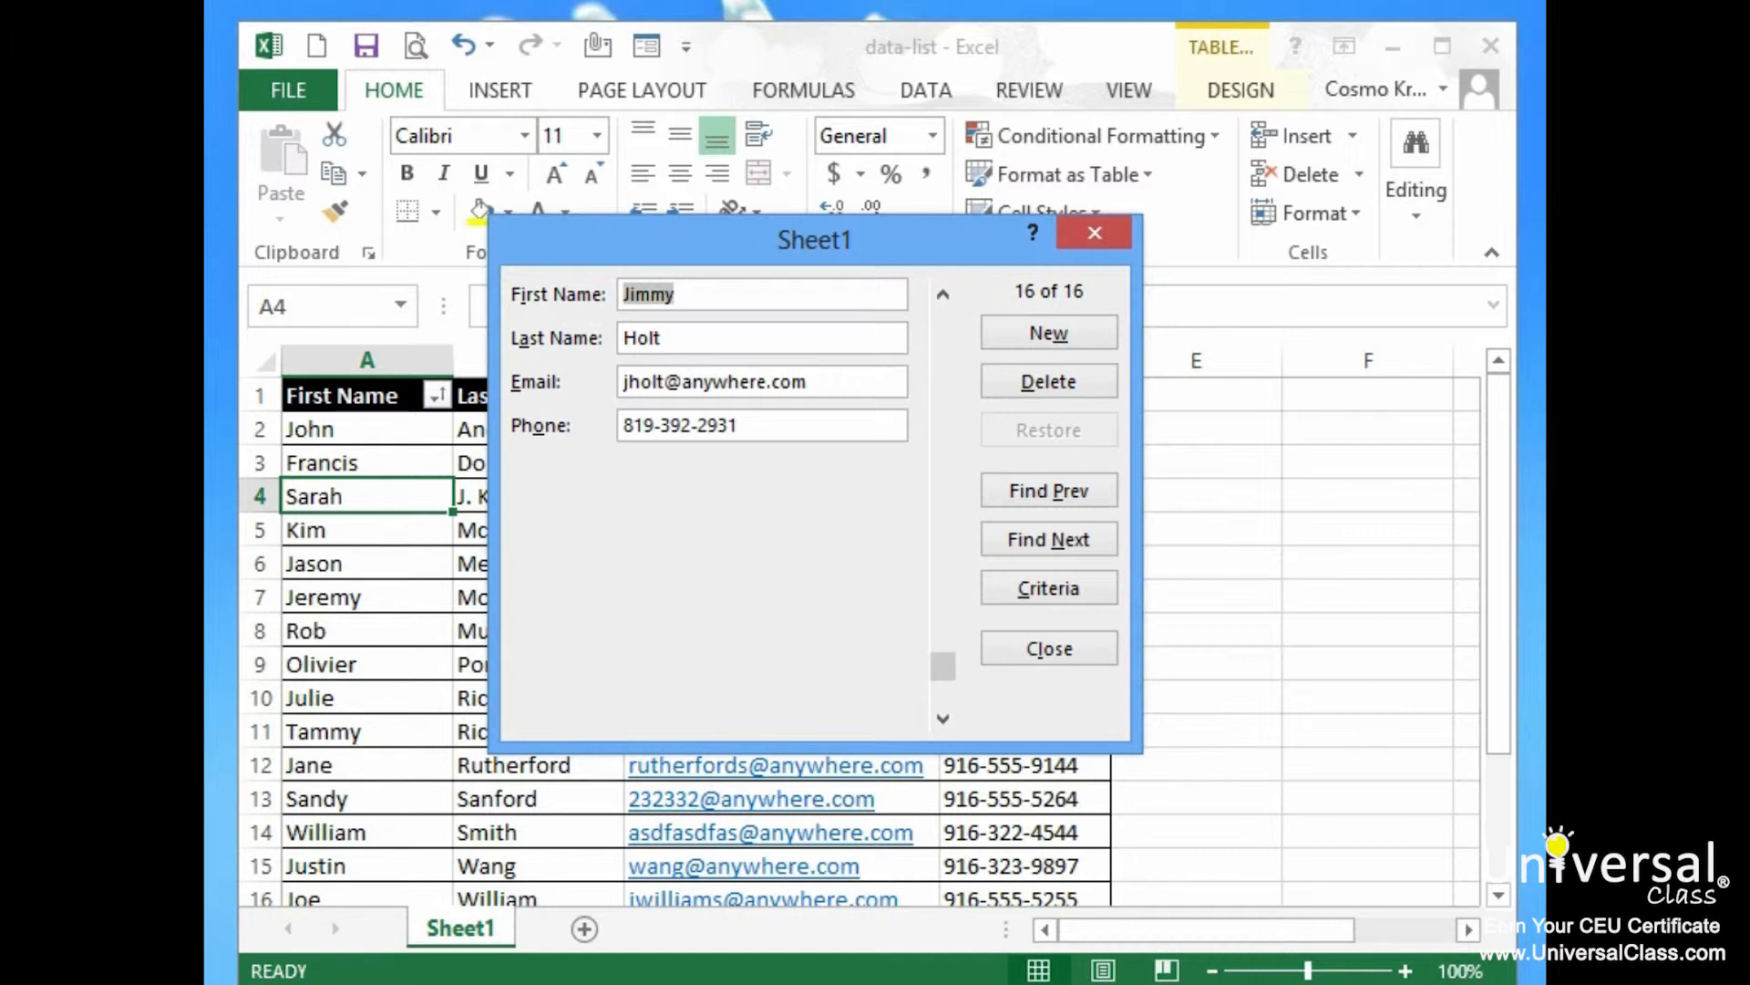
{"action": "key", "text": "ctrl+Up"}
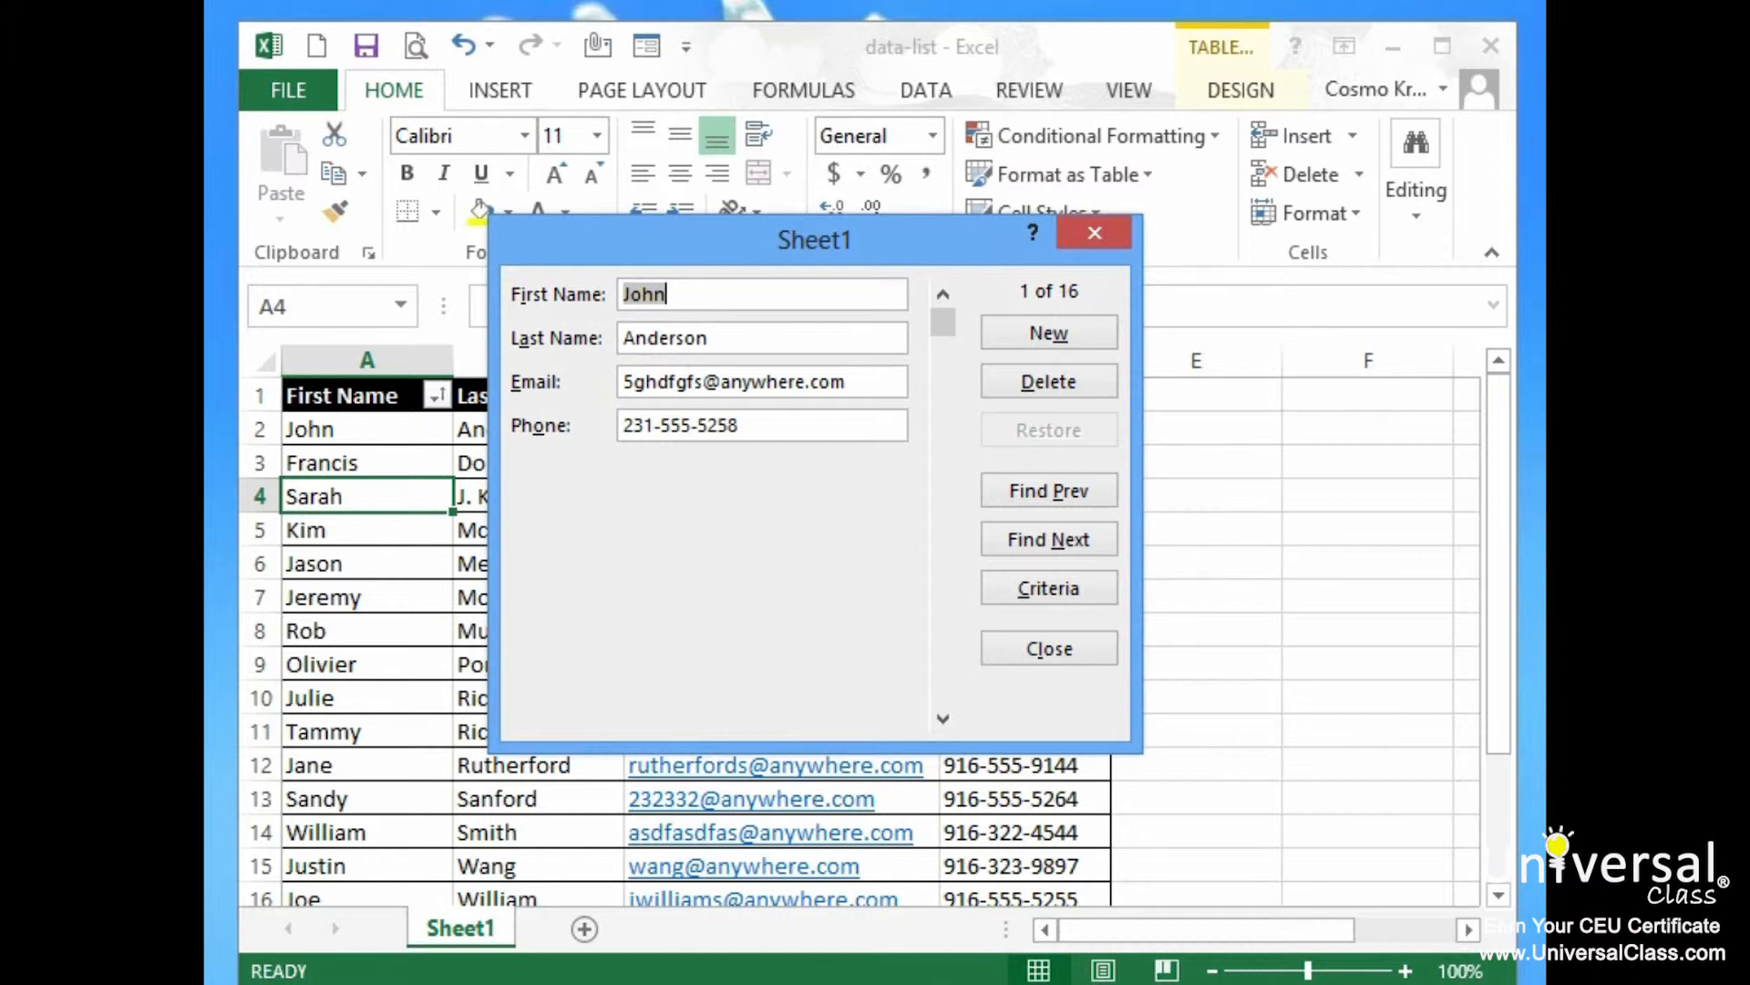
{"action": "left_click", "coordinate": [1048, 588]}
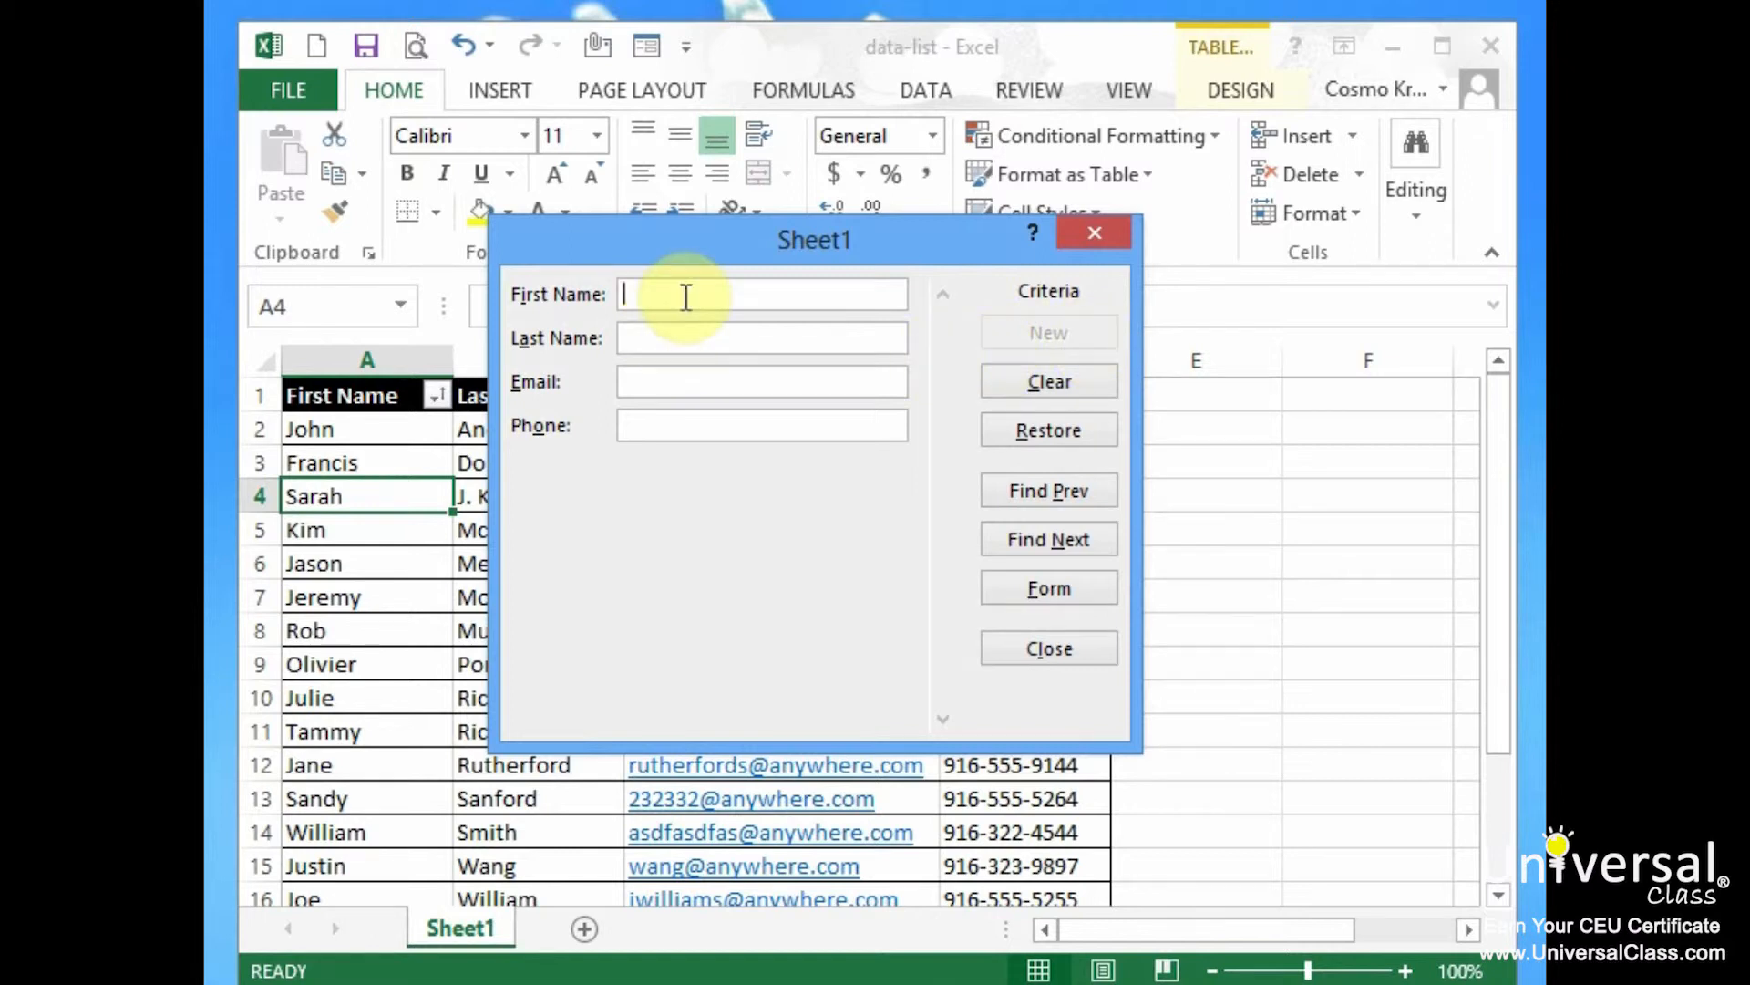
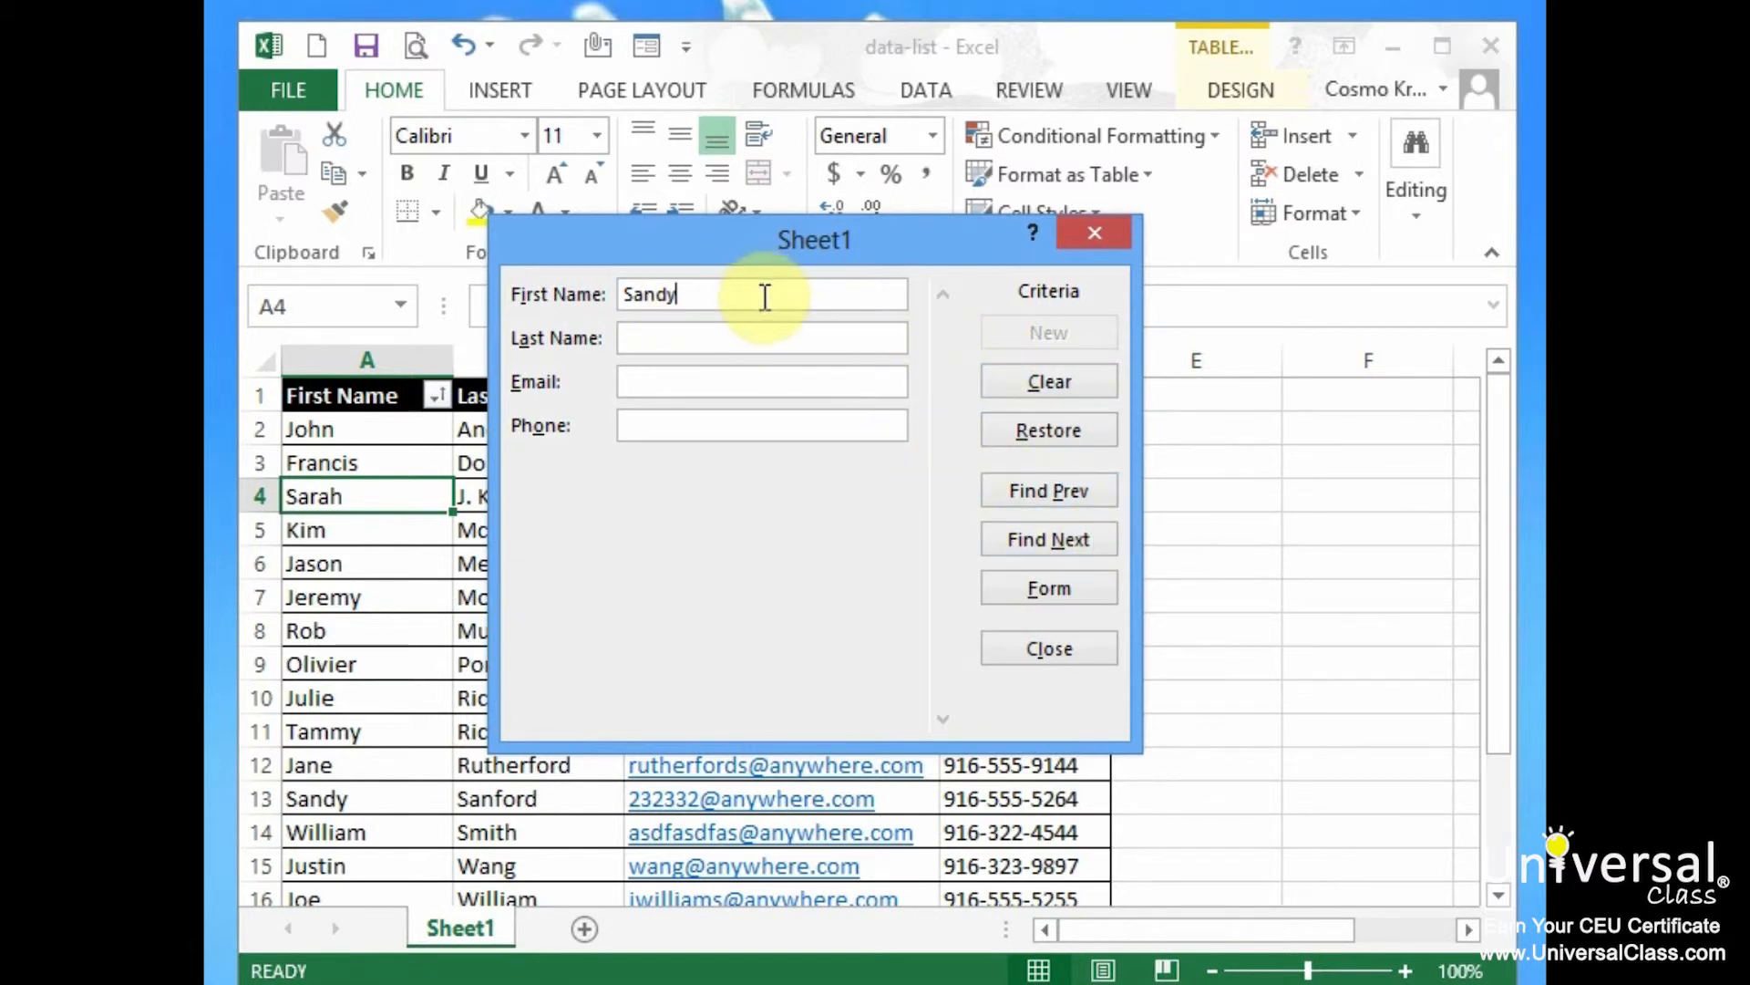
Find the contact by first-name criterion and replace their last name with the new surname
{"action": "left_click", "coordinate": [1068, 539]}
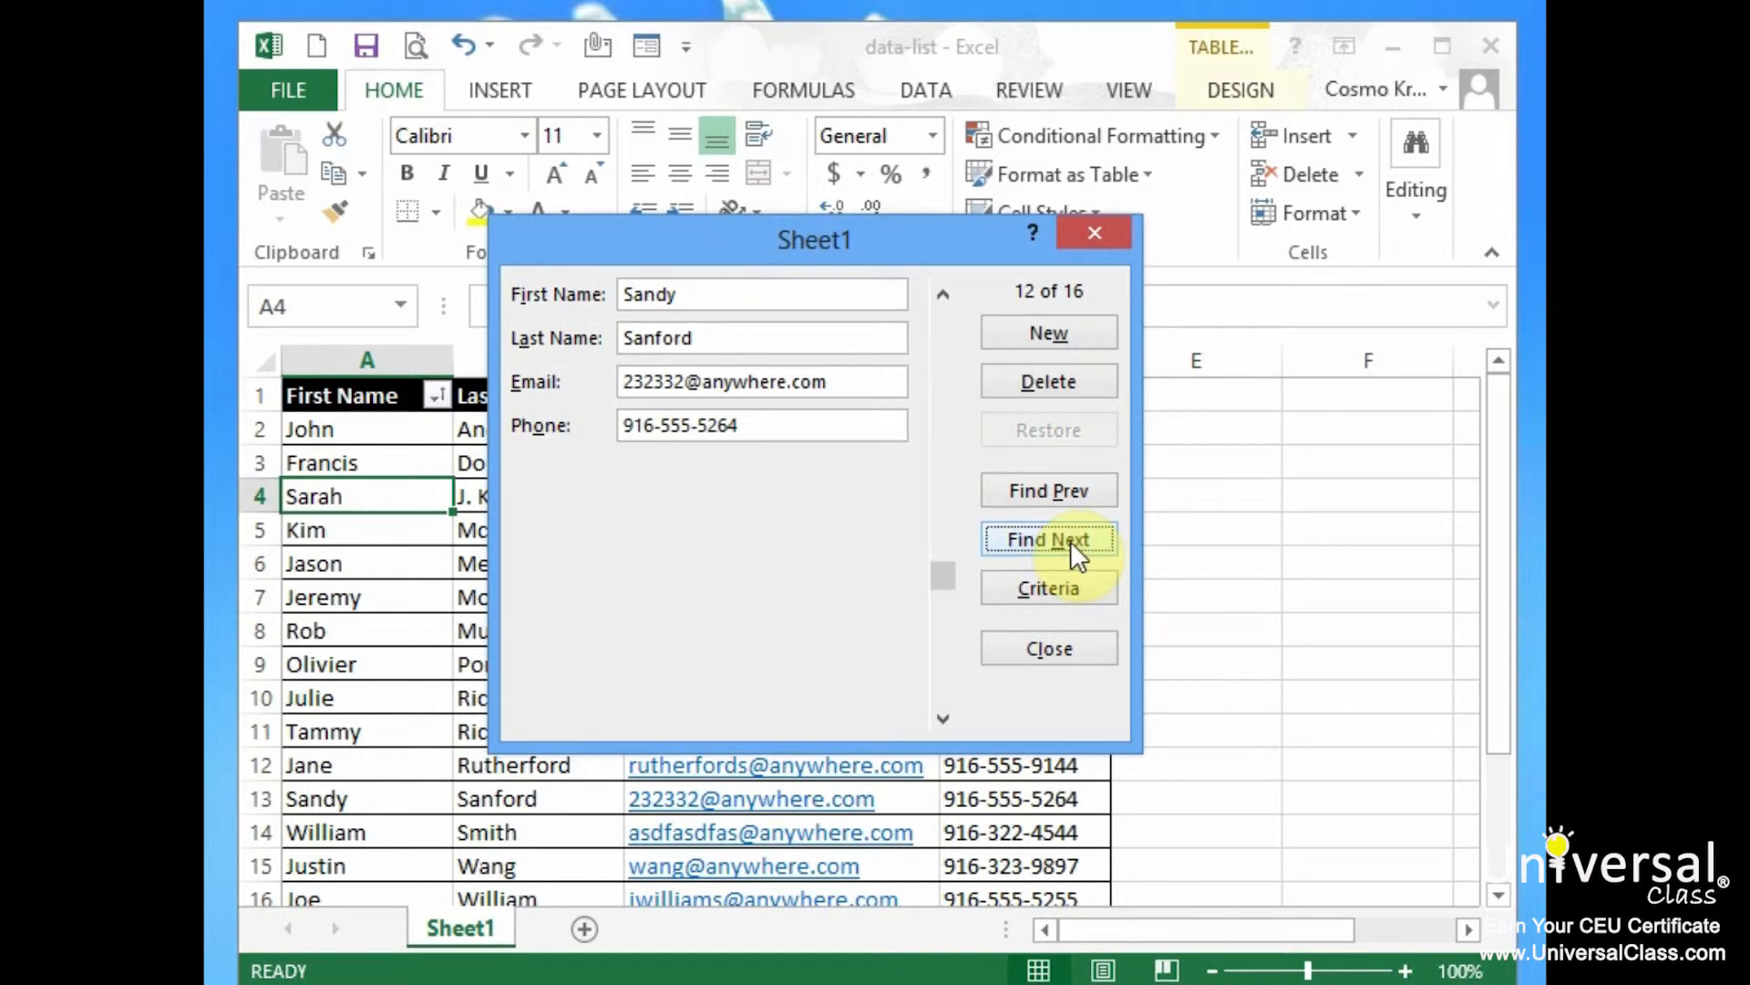
{"action": "left_click", "coordinate": [1075, 539]}
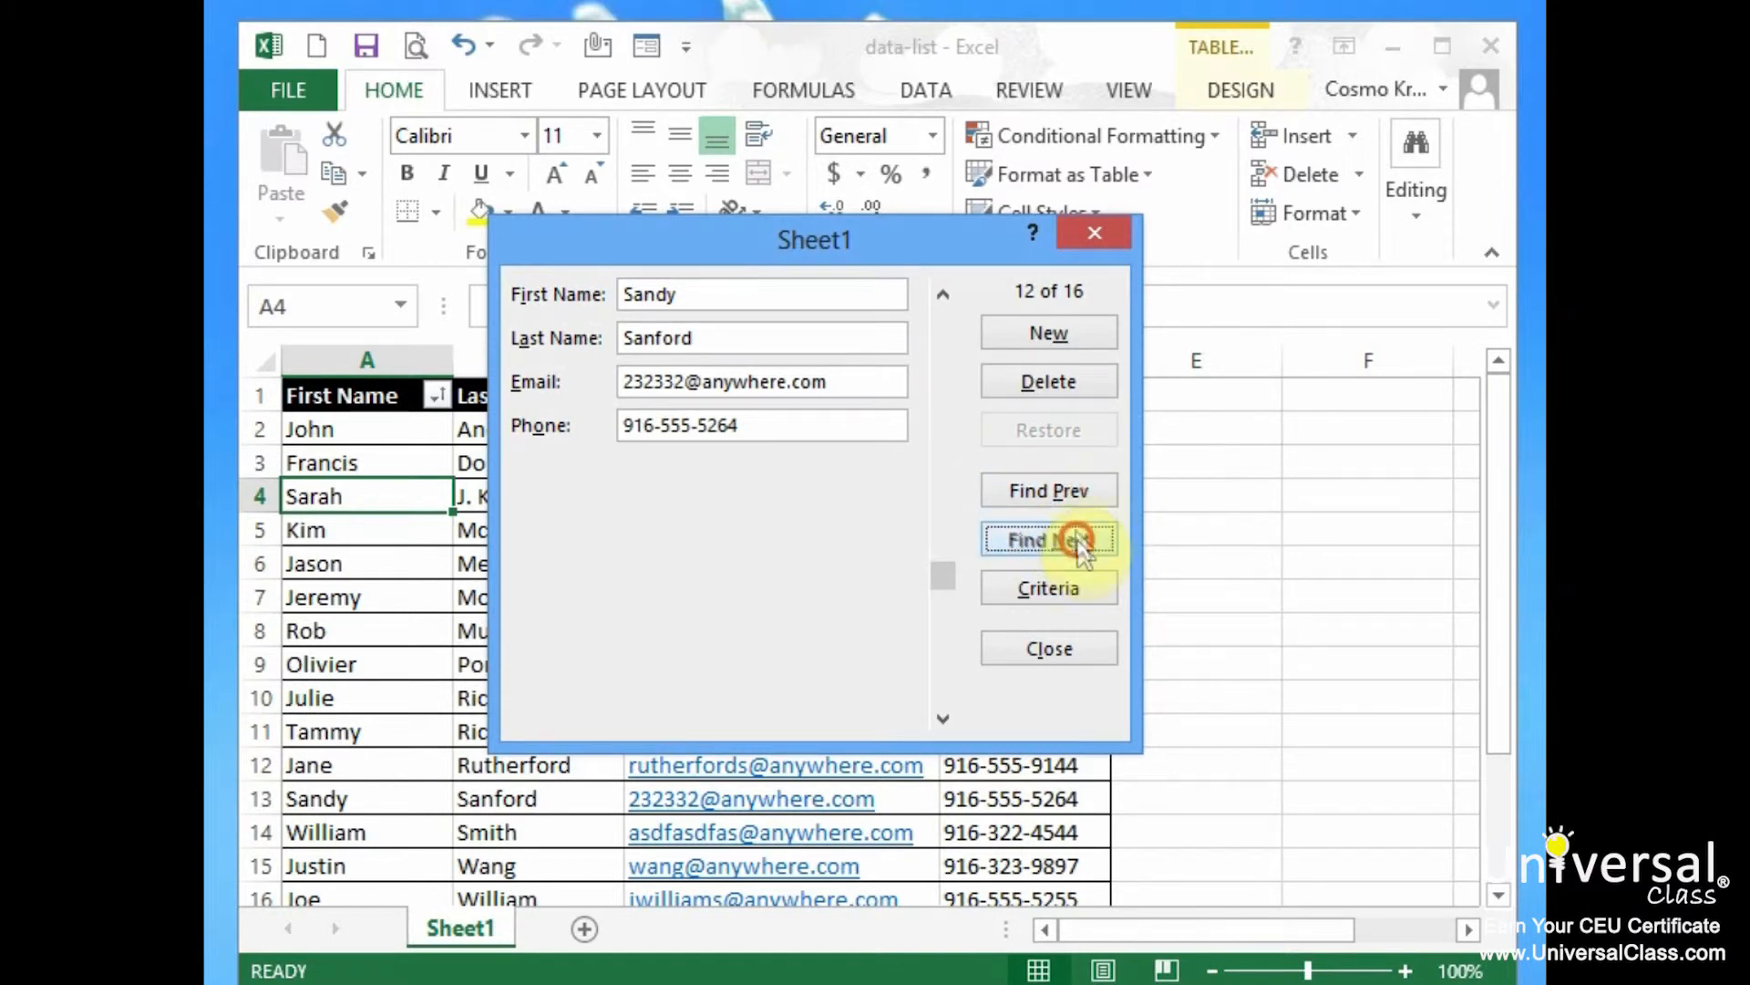
{"action": "double_click", "coordinate": [725, 340]}
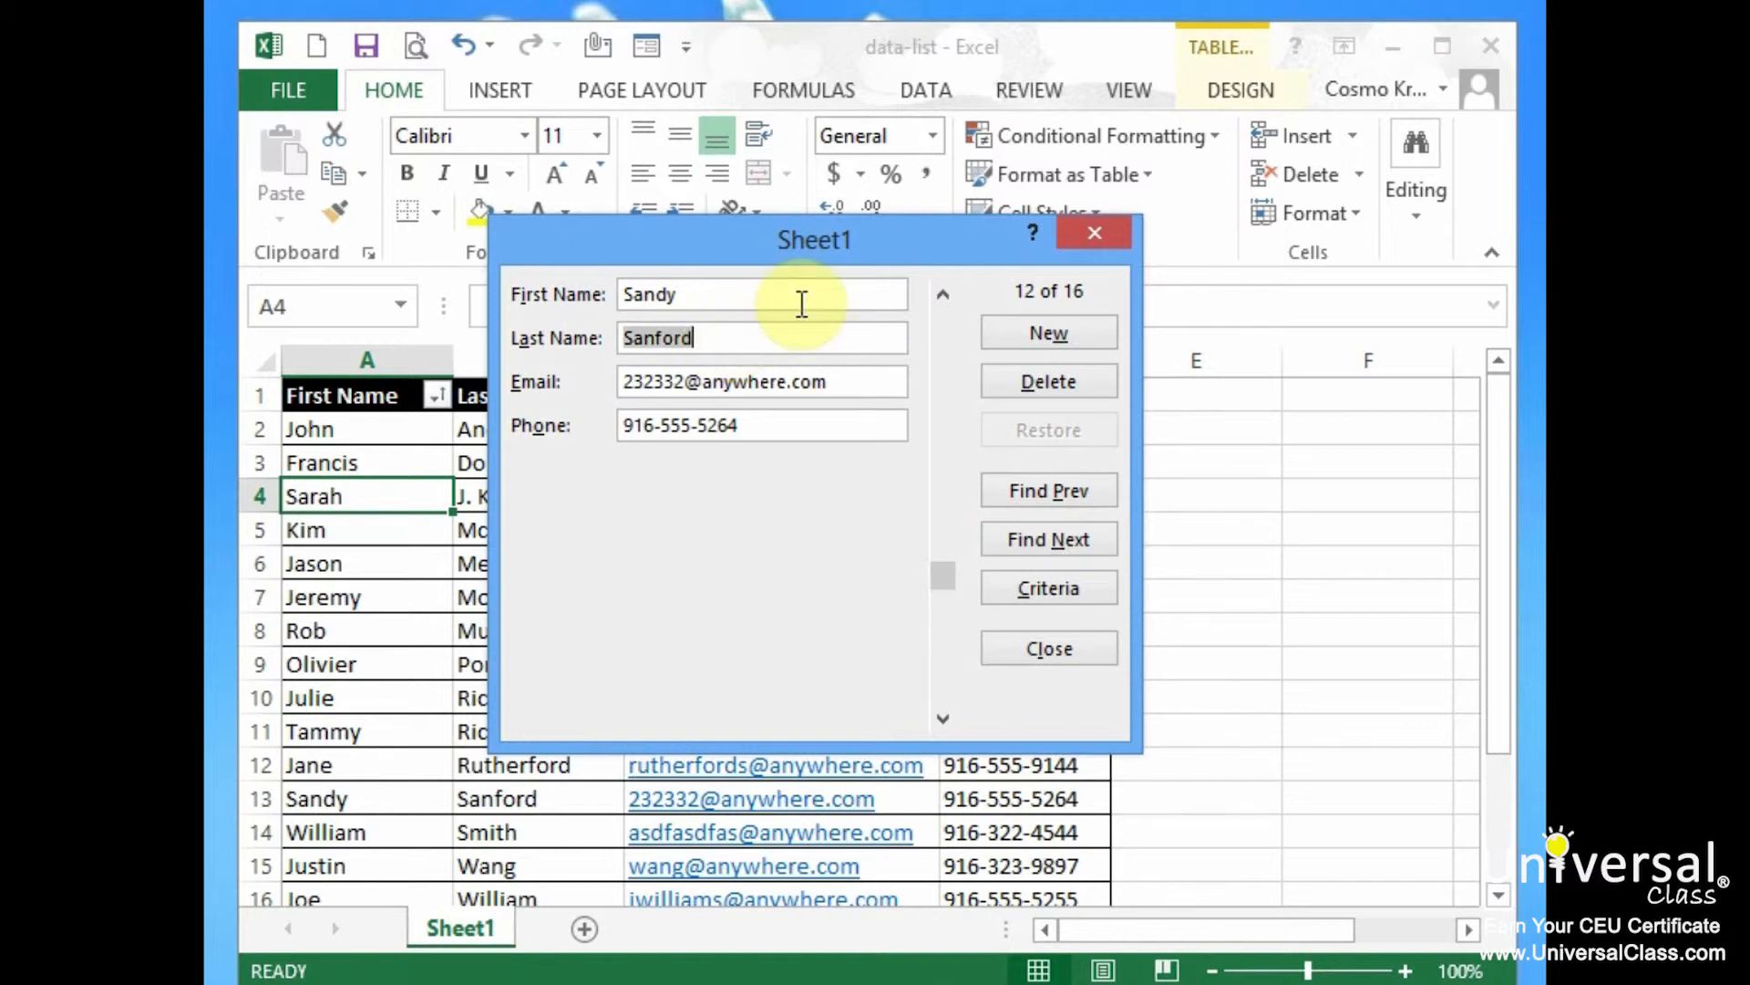
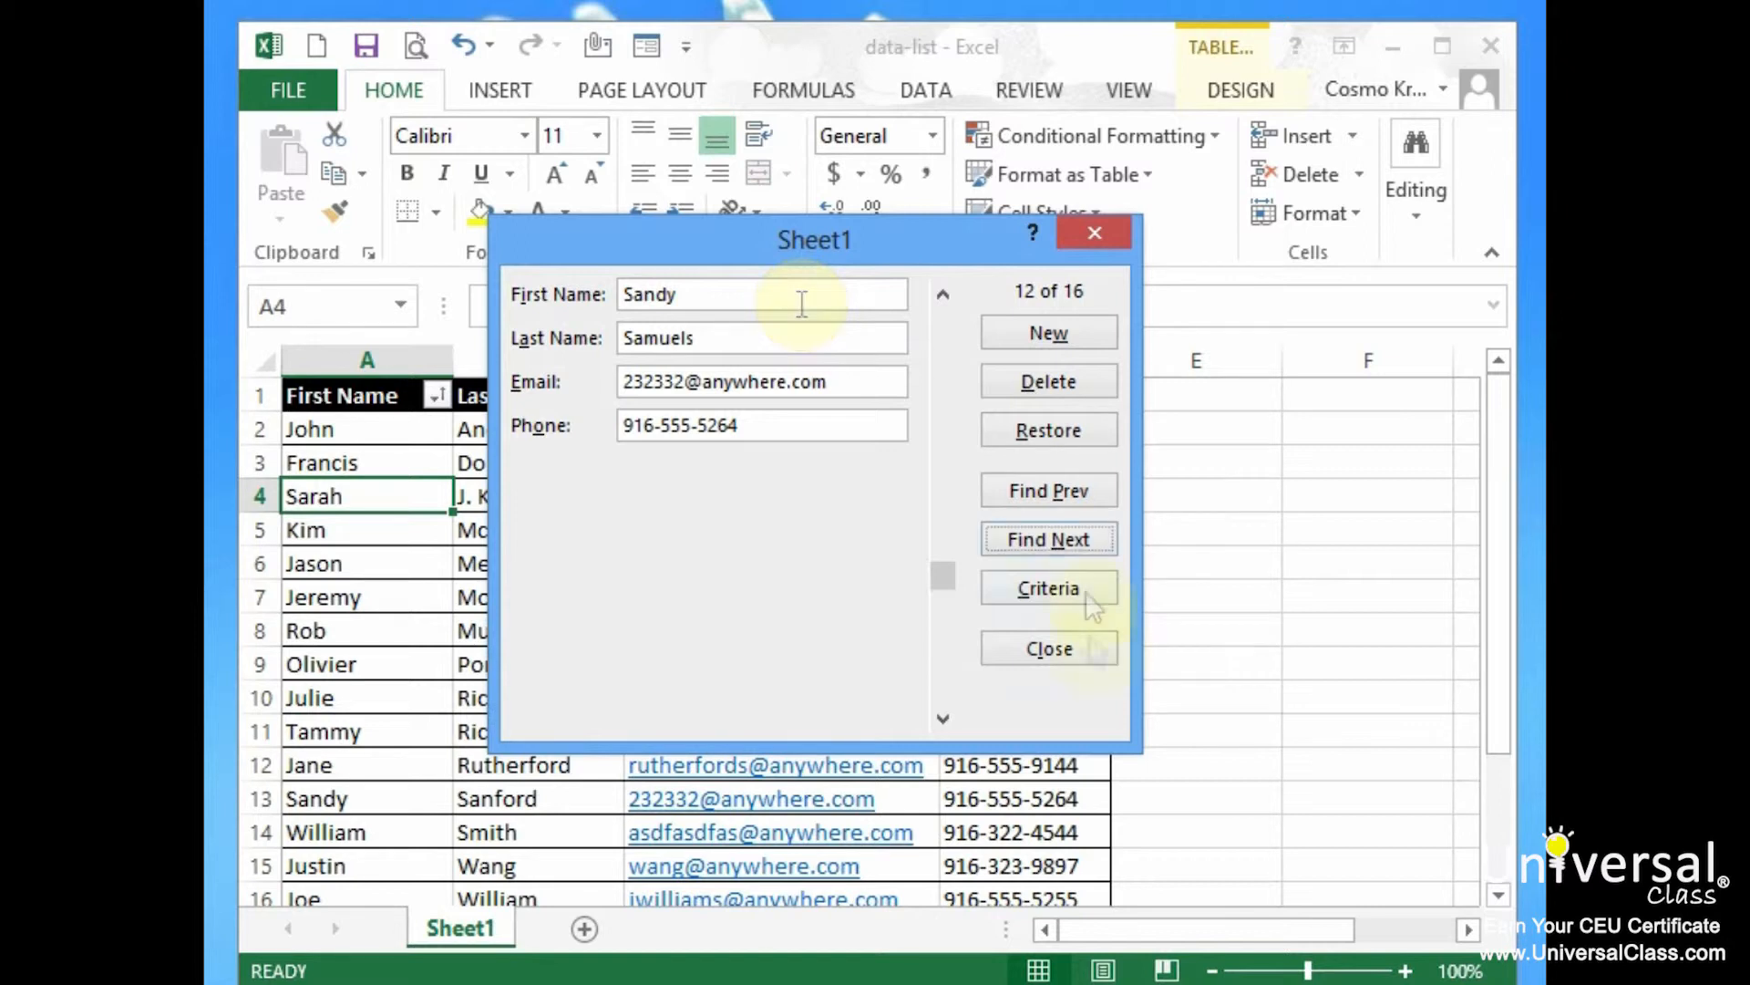
Close the form to keep the edited last name in B13, then reopen the data form
{"action": "left_click", "coordinate": [1090, 649]}
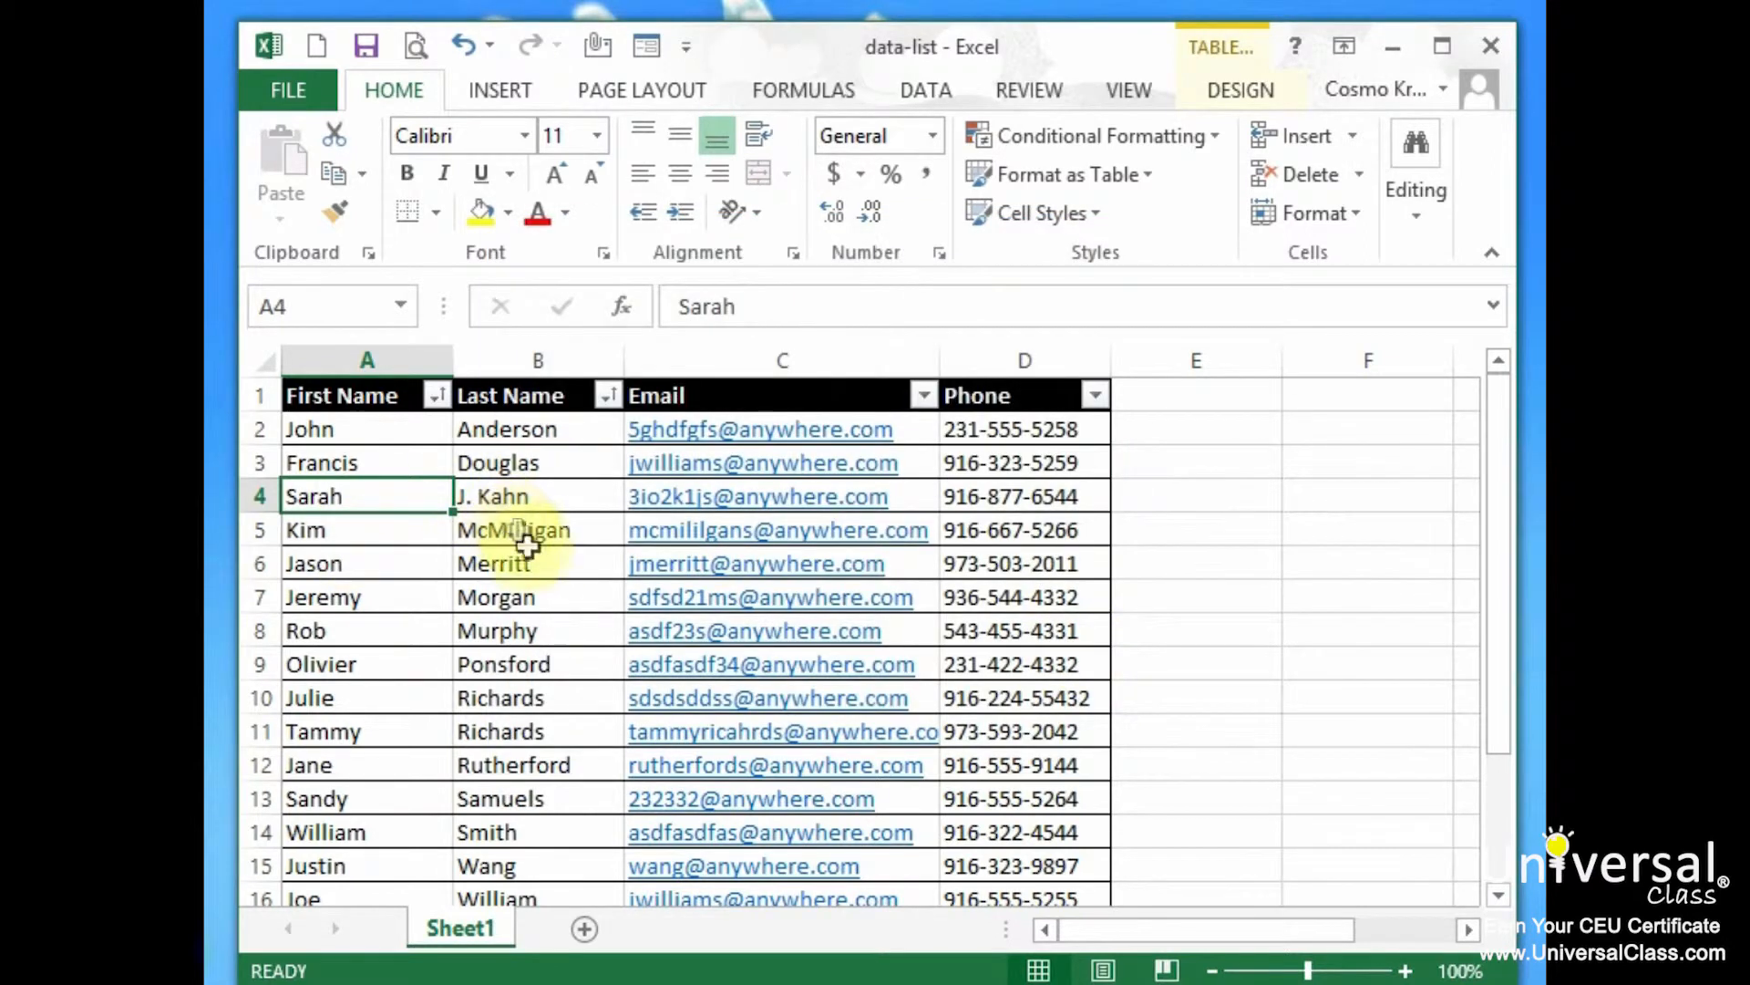
{"action": "left_click", "coordinate": [569, 789]}
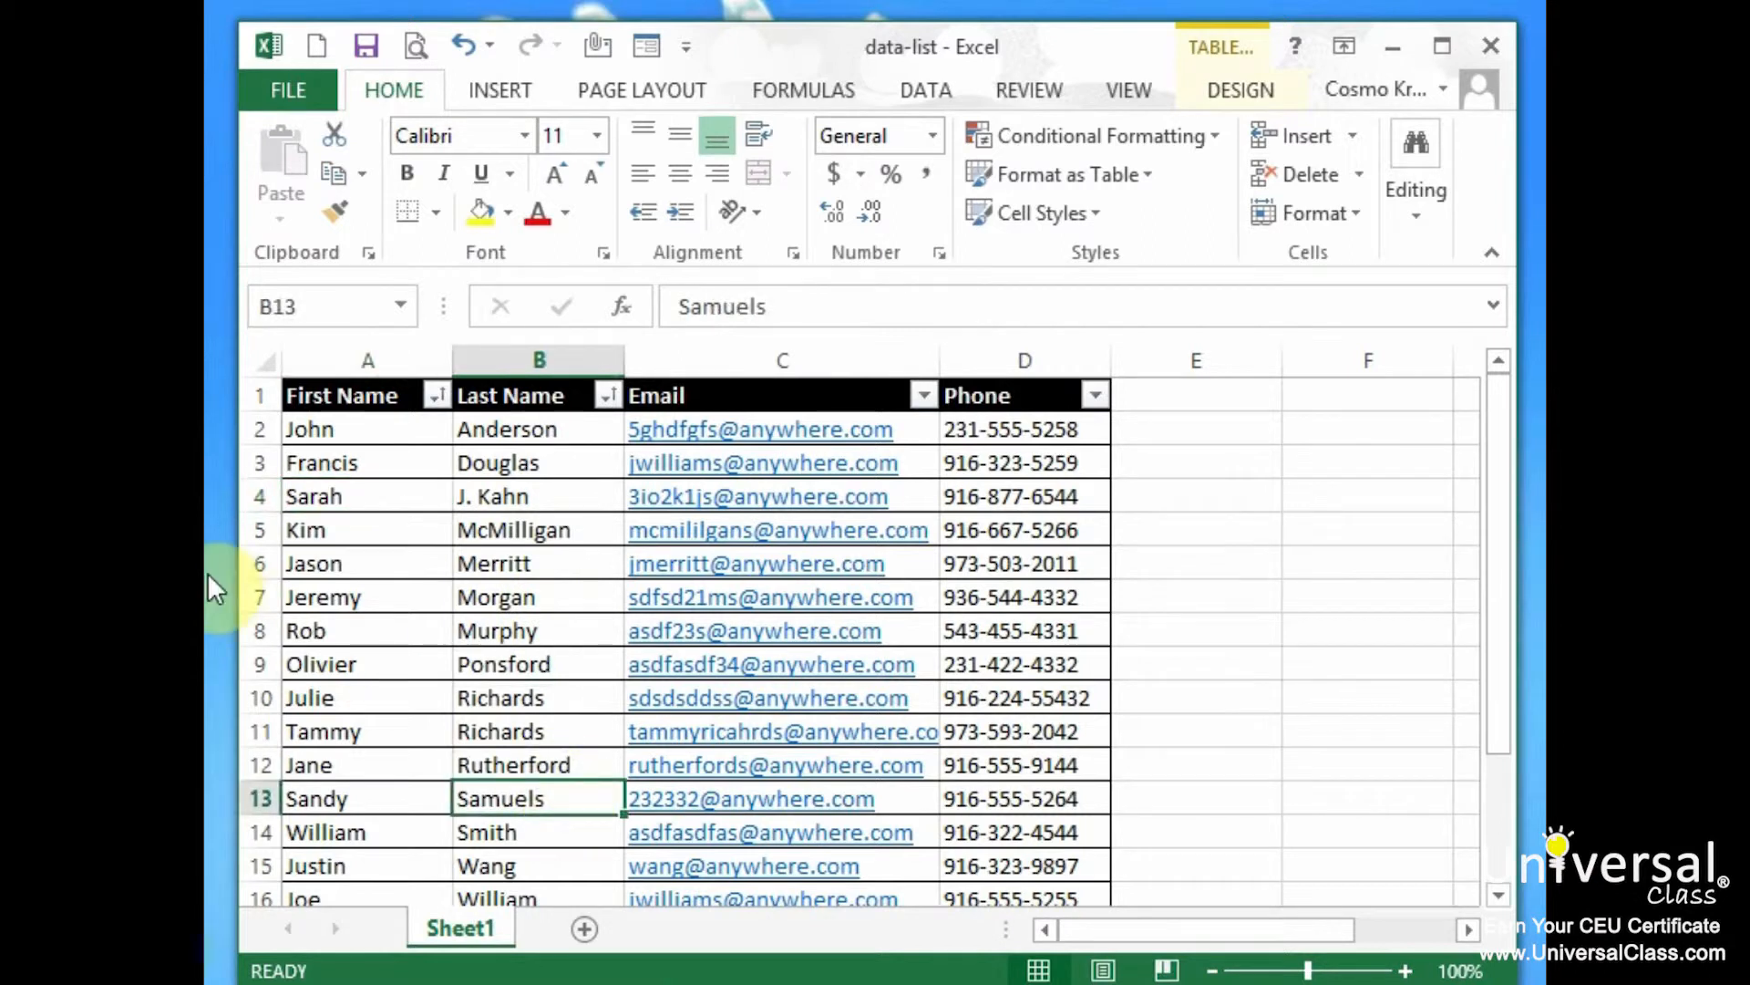
{"action": "left_click", "coordinate": [646, 44]}
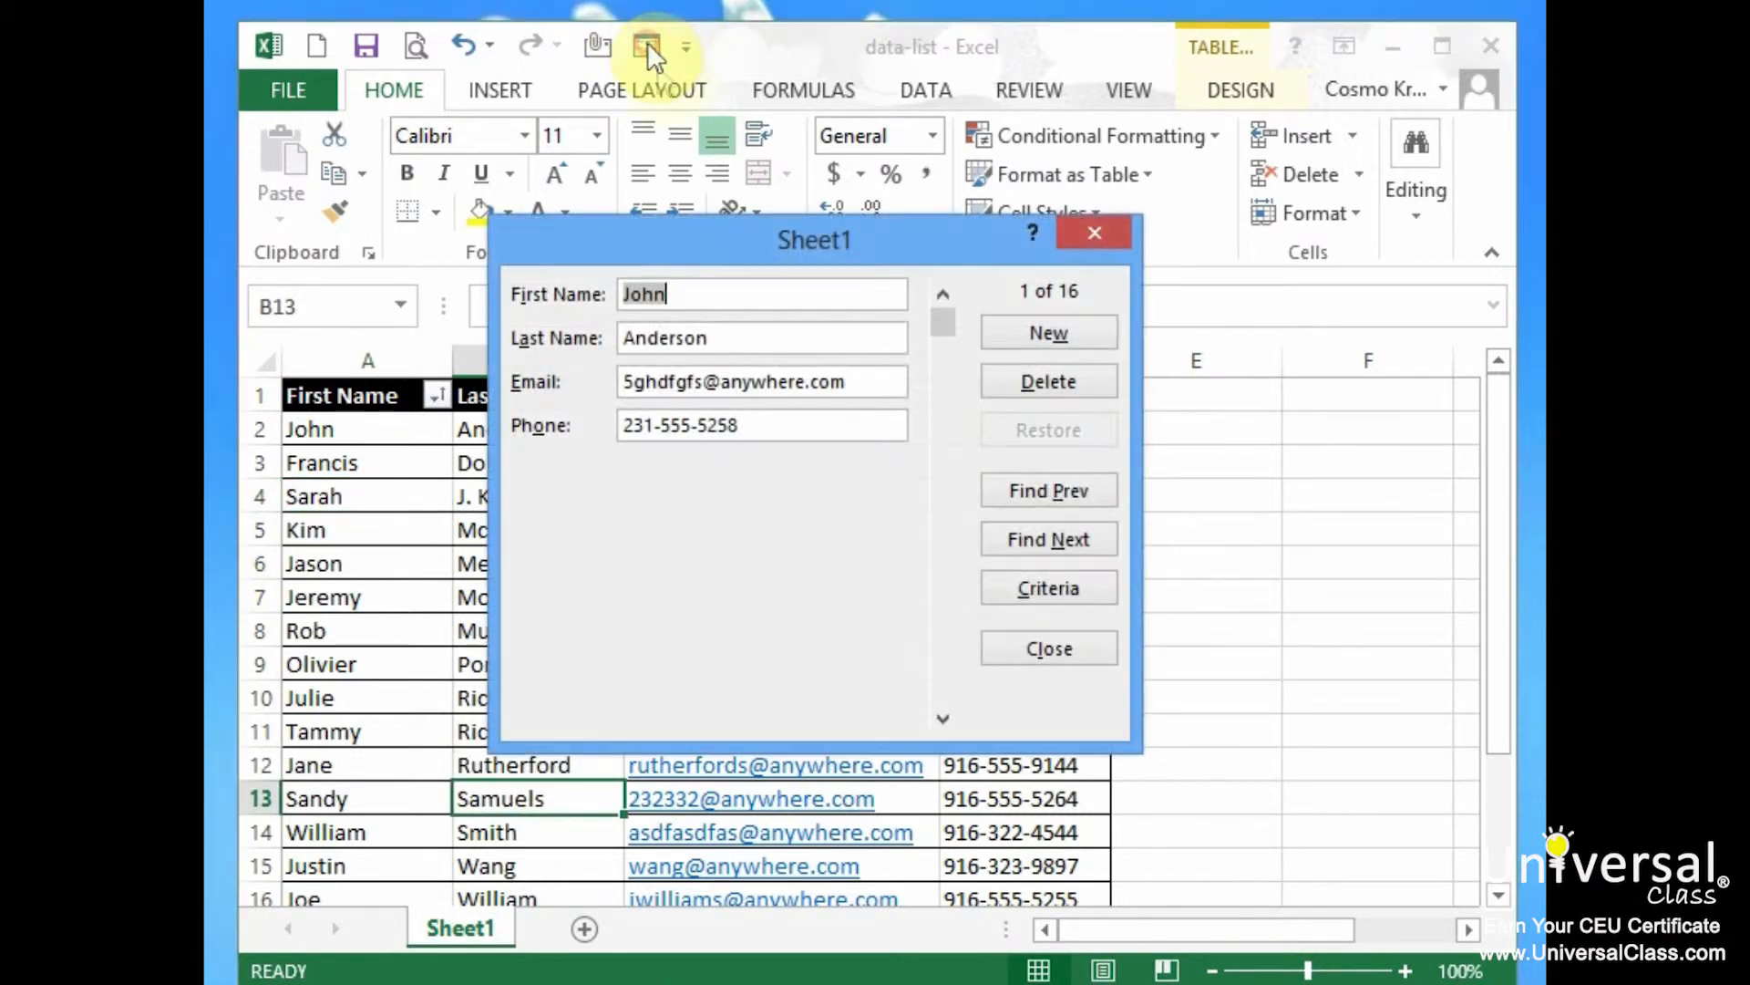
Browse records matching the first-name criterion s* with Find Next and Find Prev
{"action": "left_click", "coordinate": [1084, 591]}
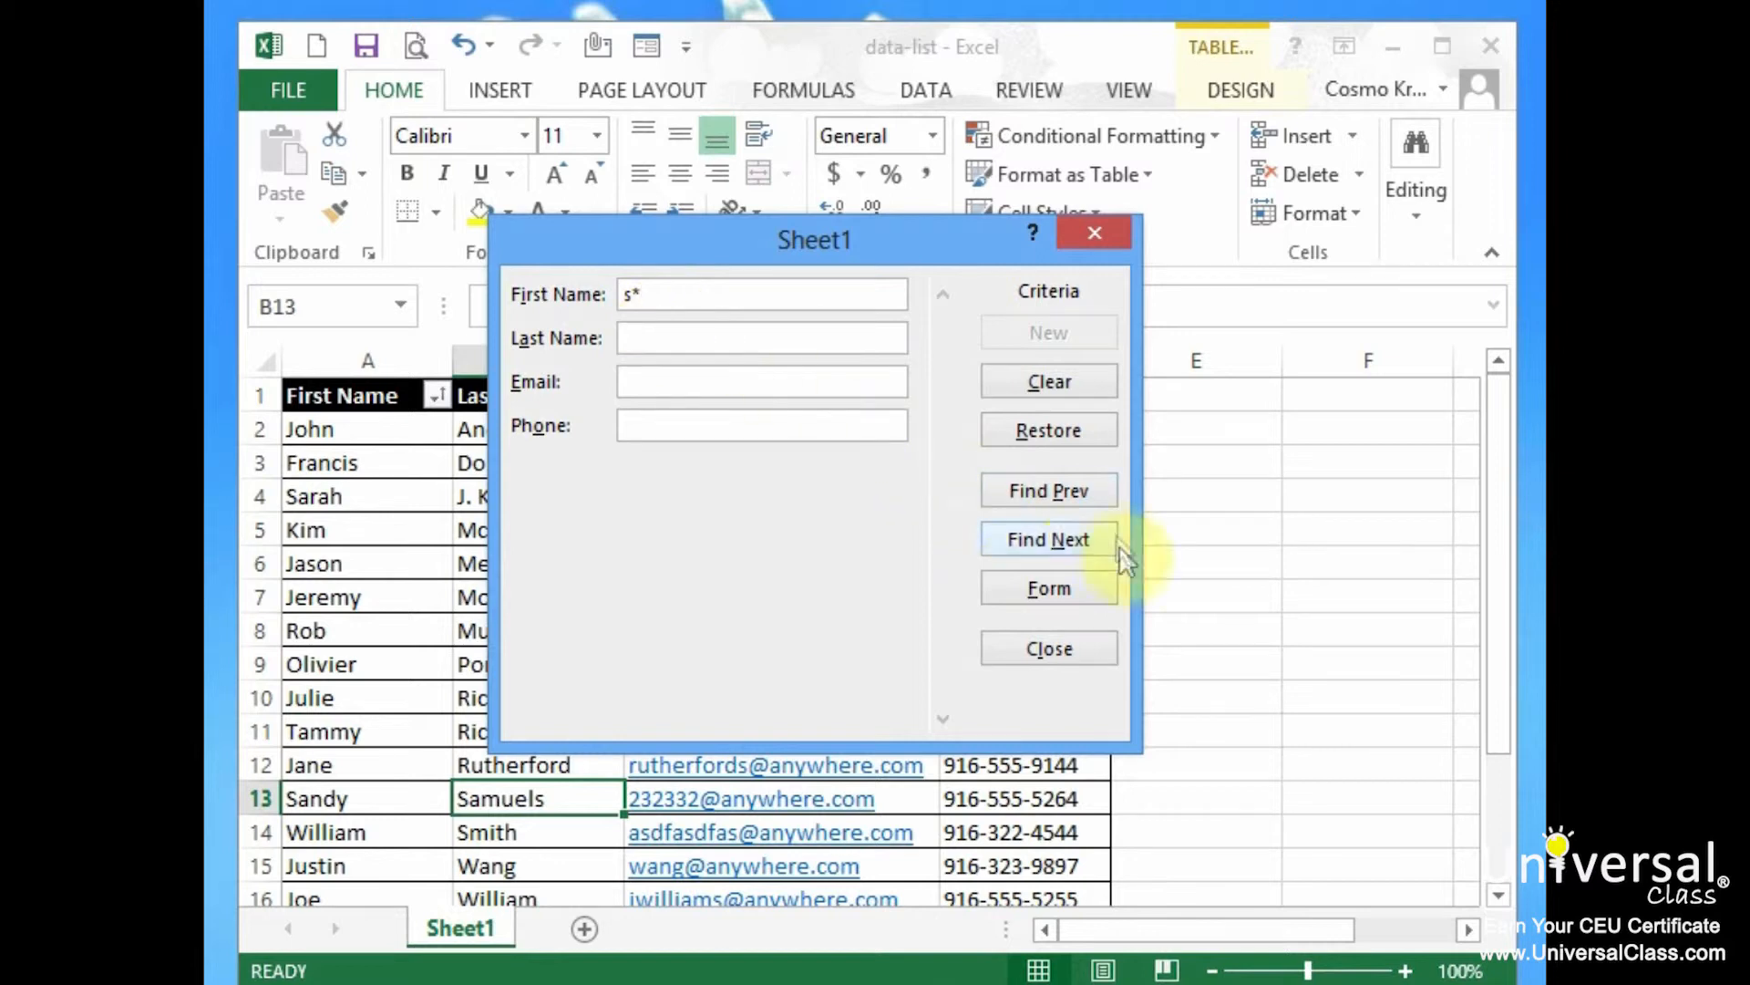
{"action": "left_click", "coordinate": [1069, 538]}
{"action": "left_click", "coordinate": [1072, 539]}
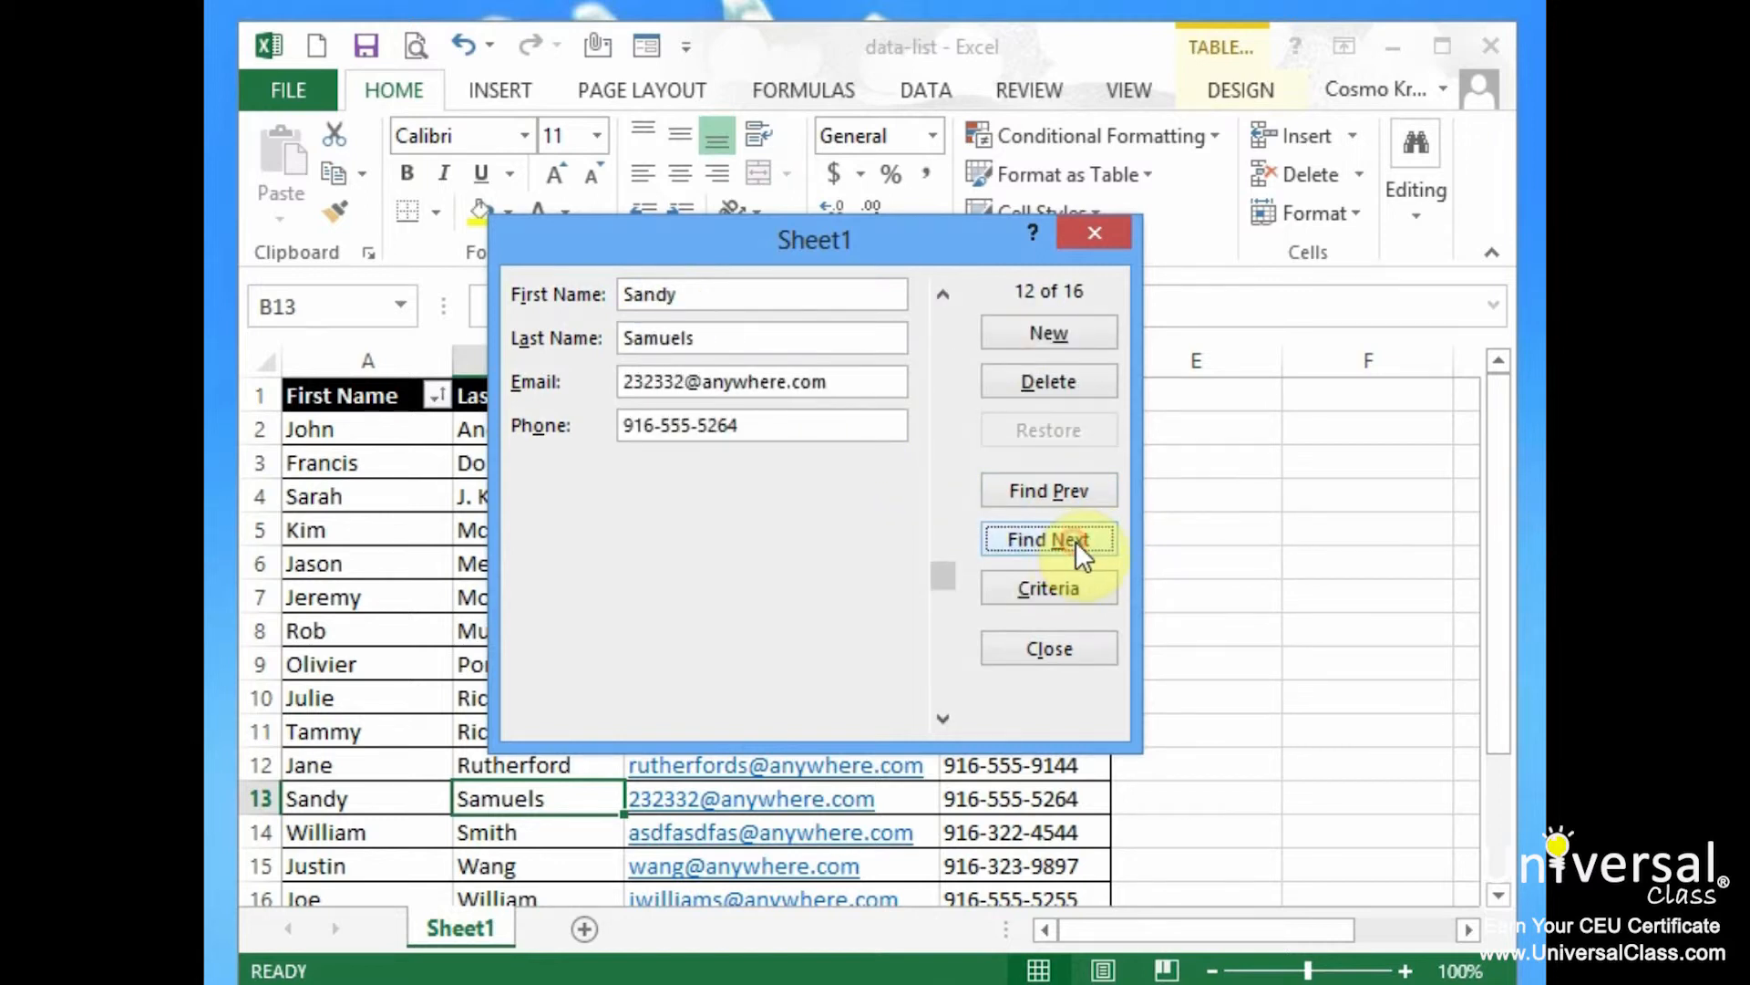
{"action": "left_click", "coordinate": [1080, 497]}
{"action": "left_click", "coordinate": [1078, 542]}
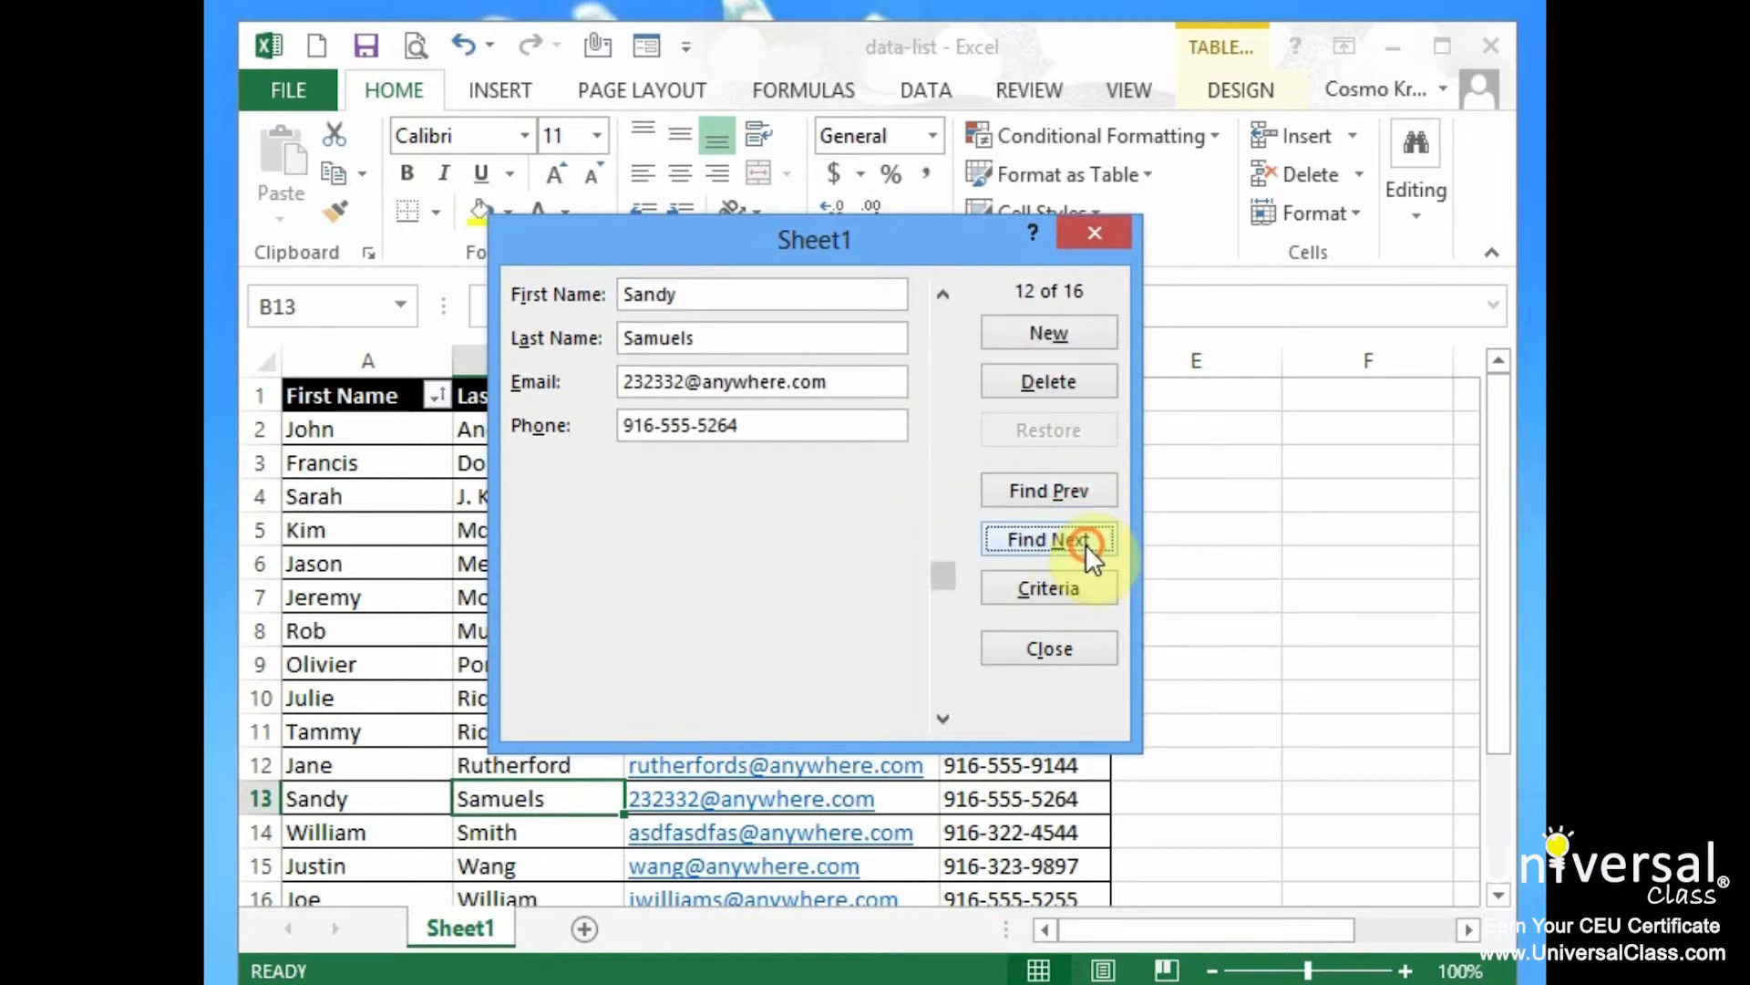
{"action": "left_click", "coordinate": [1048, 588]}
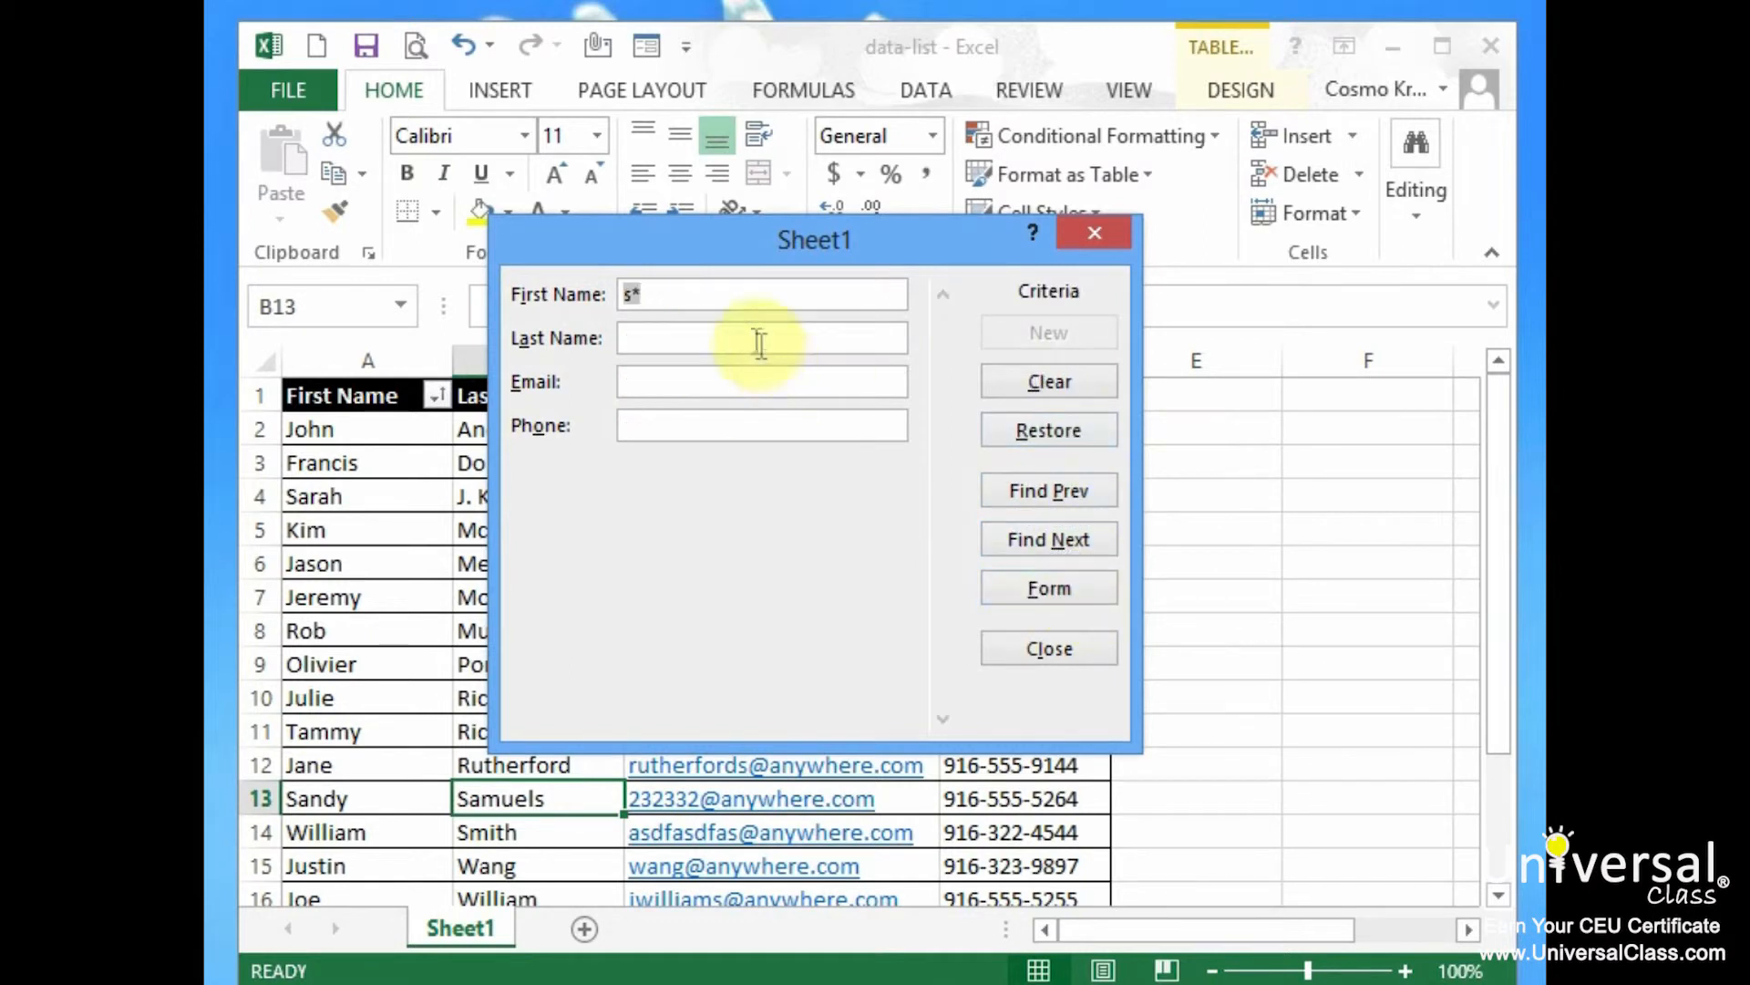
Change the criterion to *s* and step through all first names containing s
{"action": "left_click", "coordinate": [626, 293]}
{"action": "type", "text": "*"}
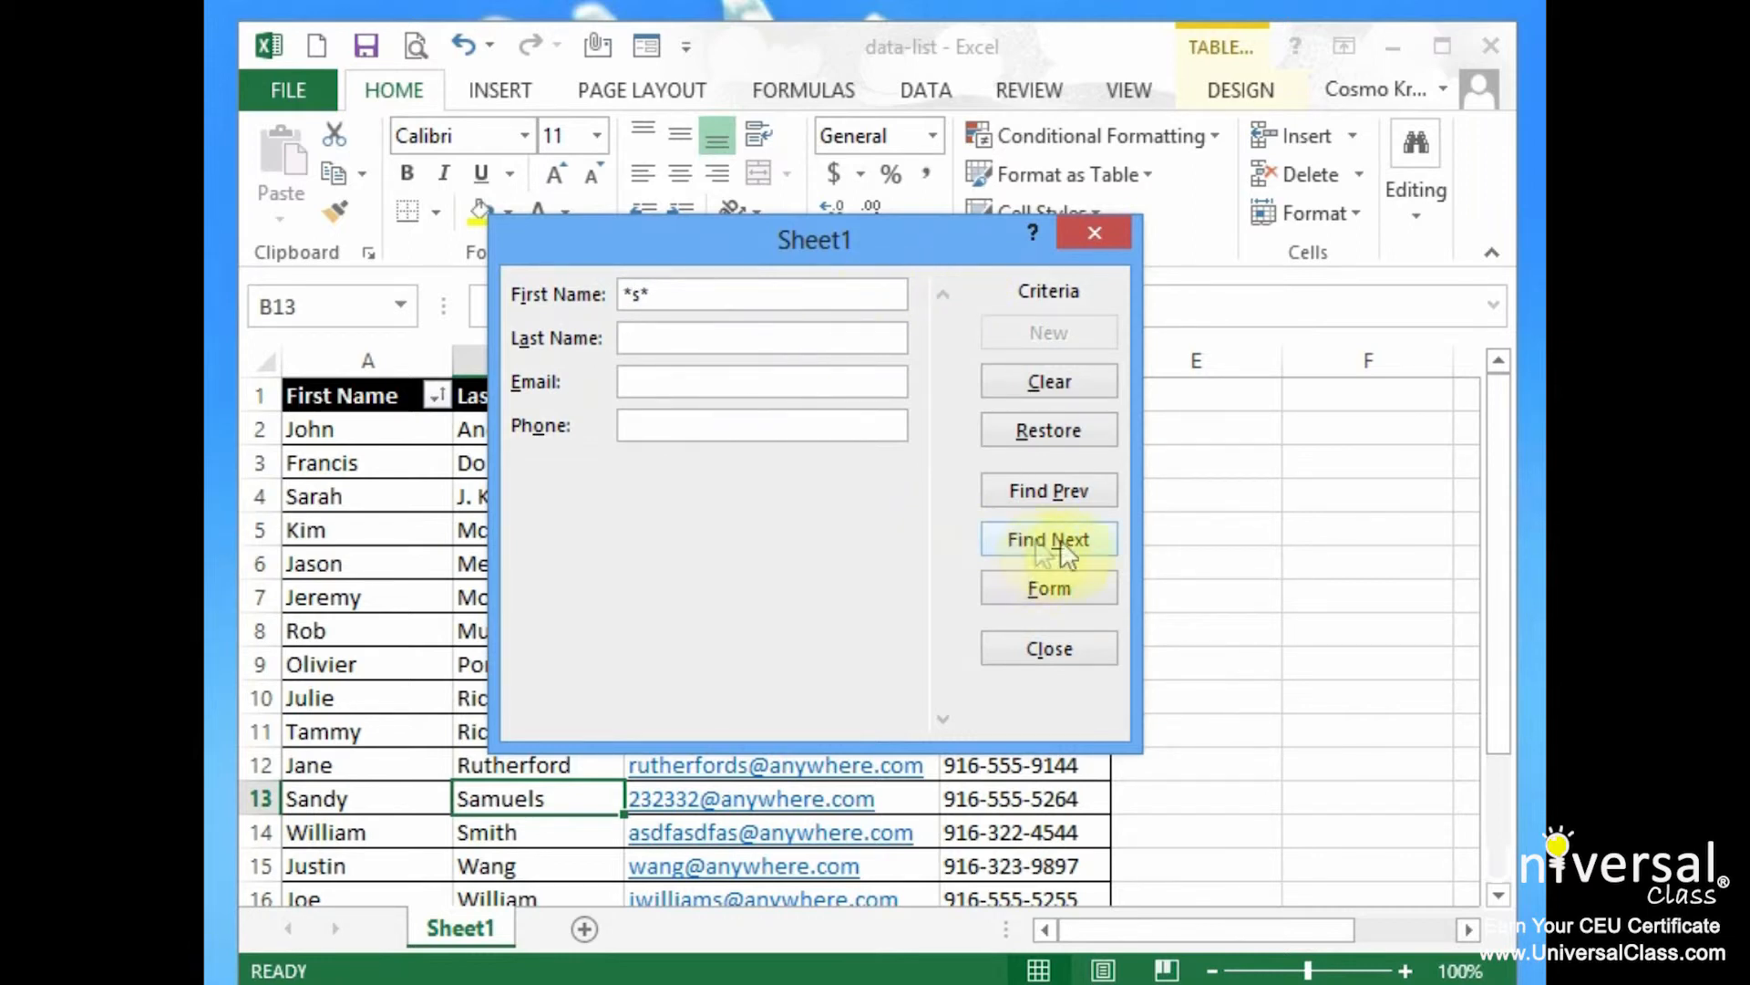
{"action": "left_click", "coordinate": [1099, 533]}
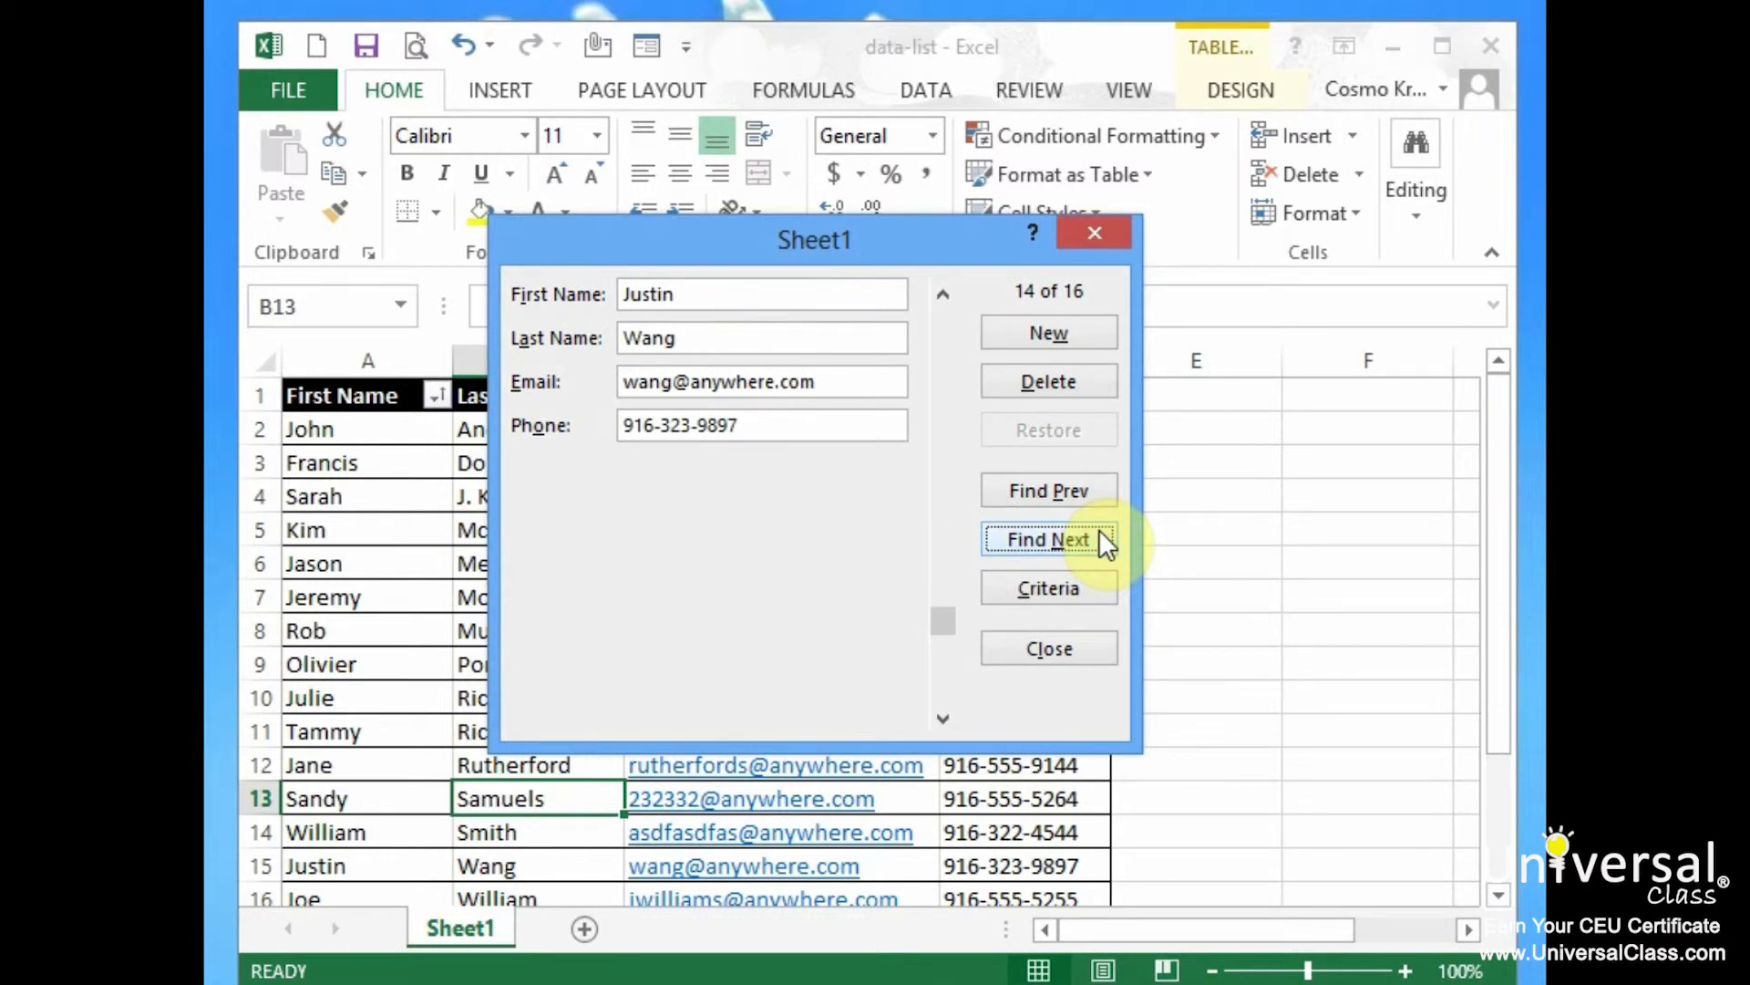
{"action": "left_click", "coordinate": [1094, 505]}
{"action": "left_click", "coordinate": [1096, 542]}
{"action": "left_click", "coordinate": [1095, 543]}
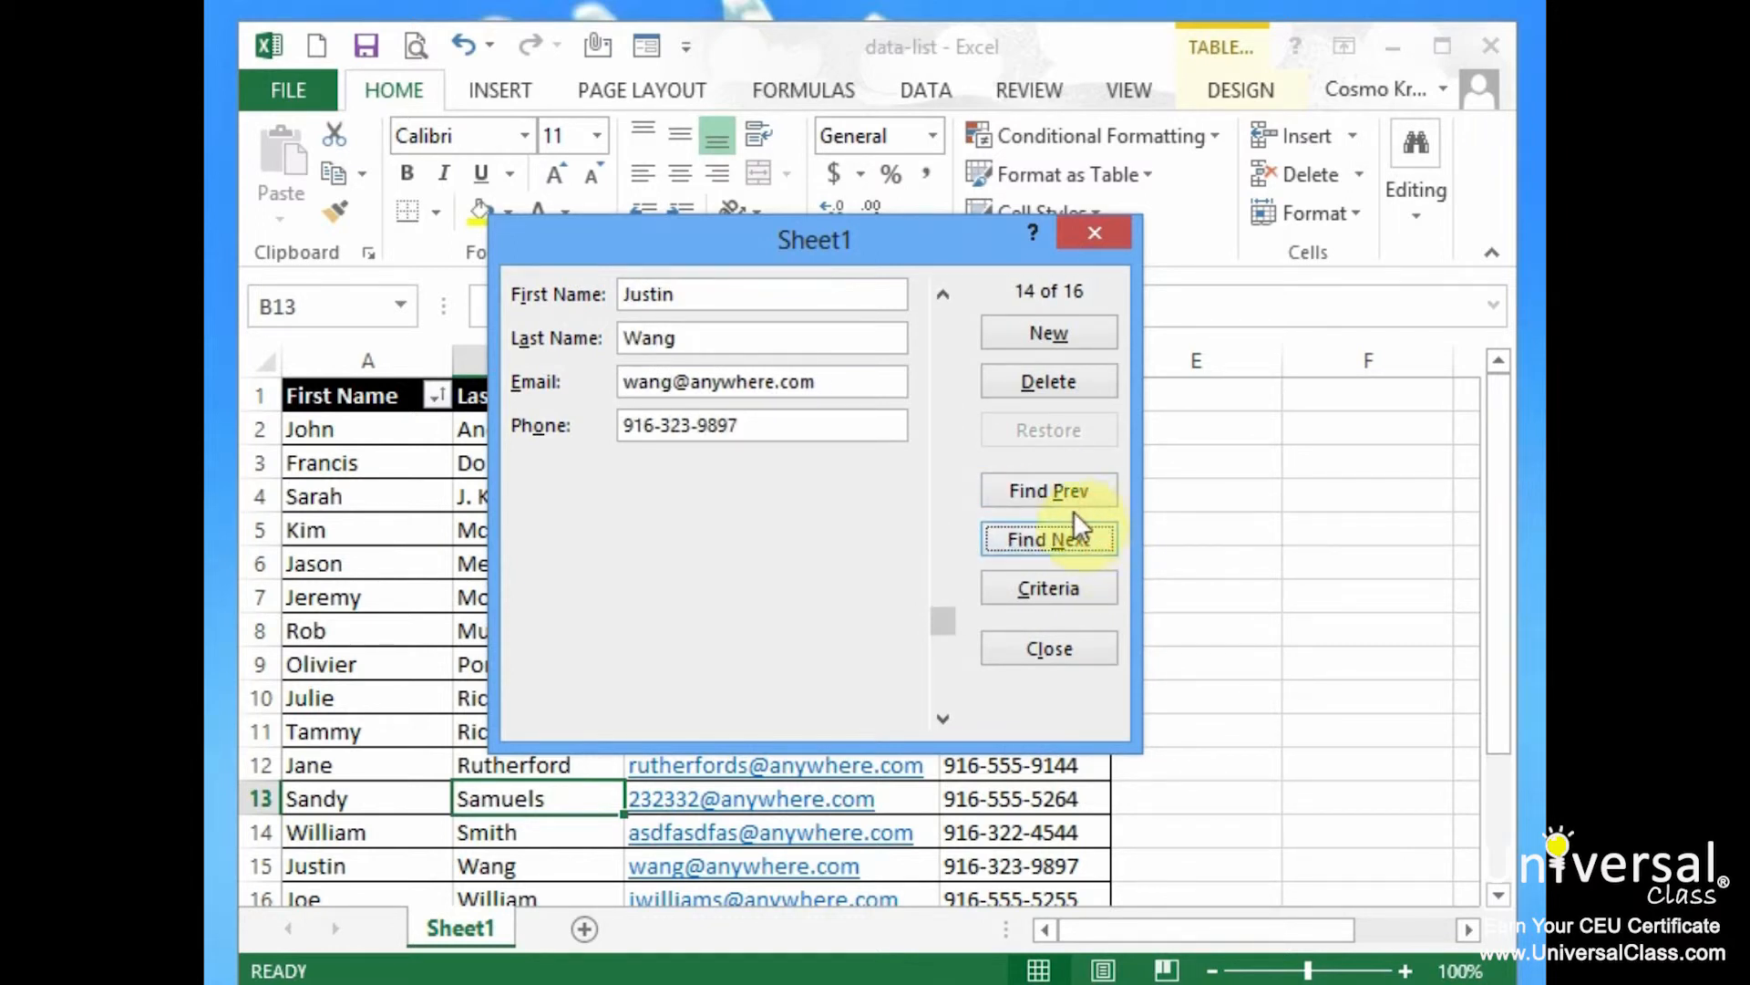
{"action": "left_click", "coordinate": [1071, 496]}
{"action": "left_click", "coordinate": [1069, 496]}
{"action": "left_click", "coordinate": [1067, 496]}
{"action": "left_click", "coordinate": [1066, 496]}
{"action": "left_click", "coordinate": [1081, 546]}
{"action": "left_click", "coordinate": [1080, 540]}
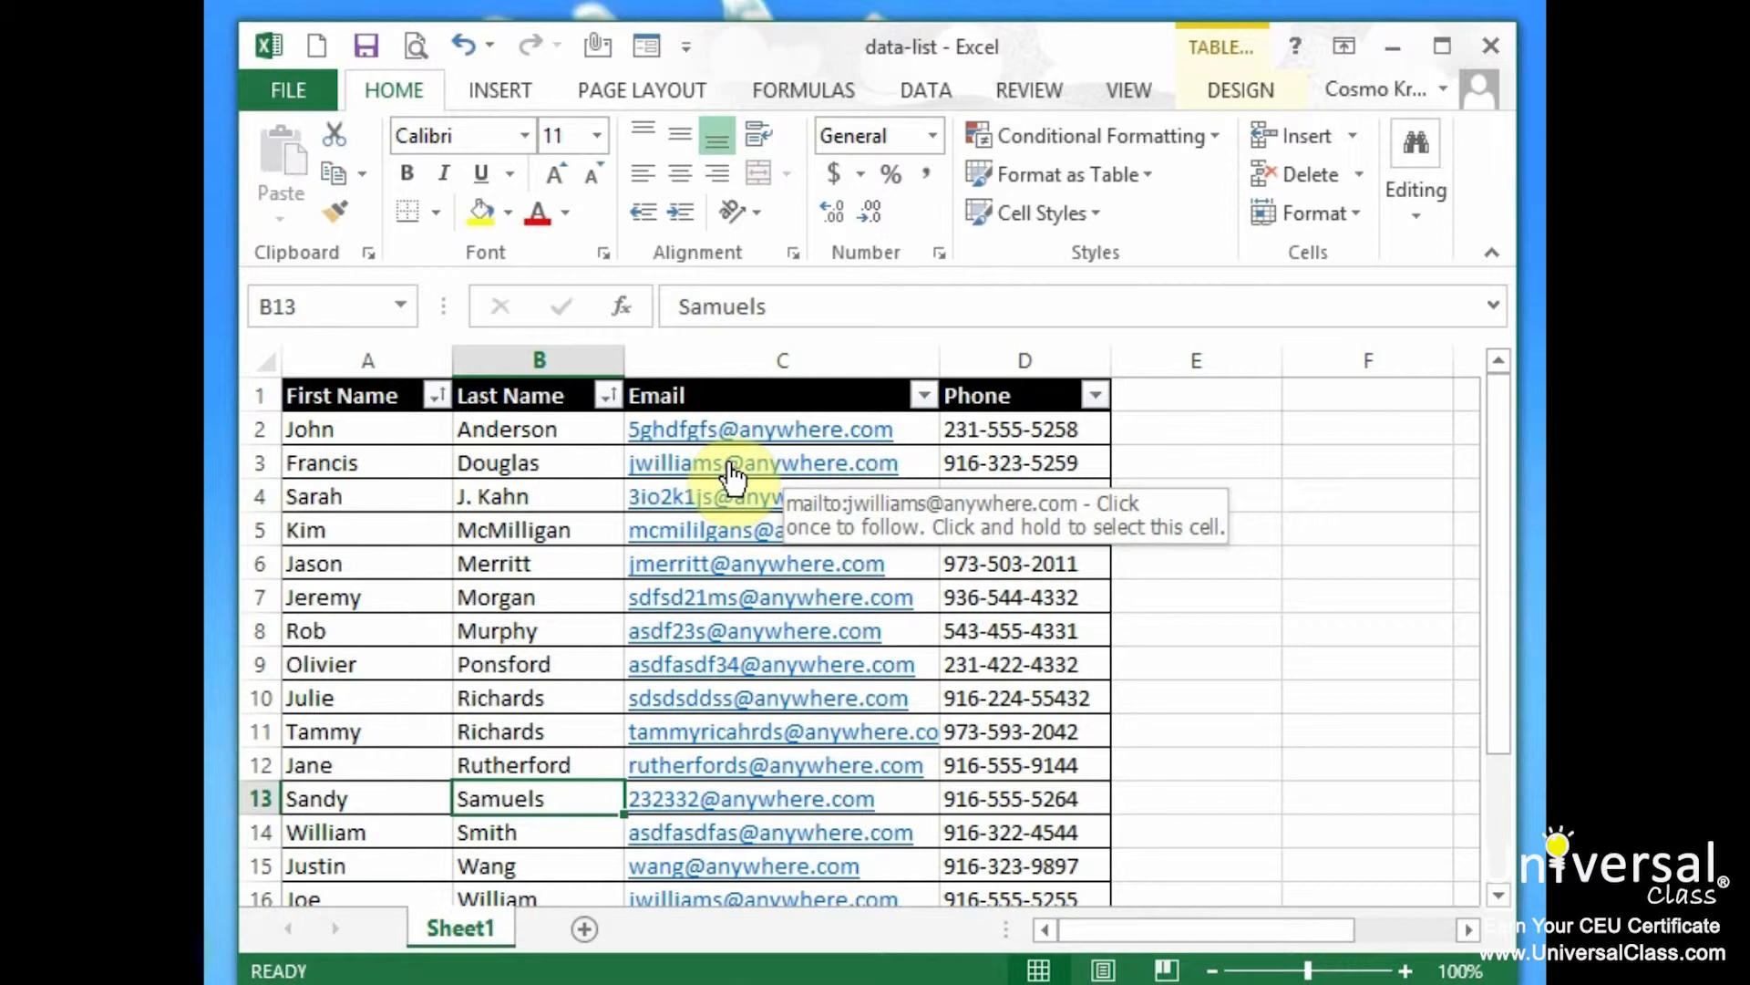
Select the phone numbers D2:D17 and open Data Validation
{"action": "left_click", "coordinate": [1049, 433]}
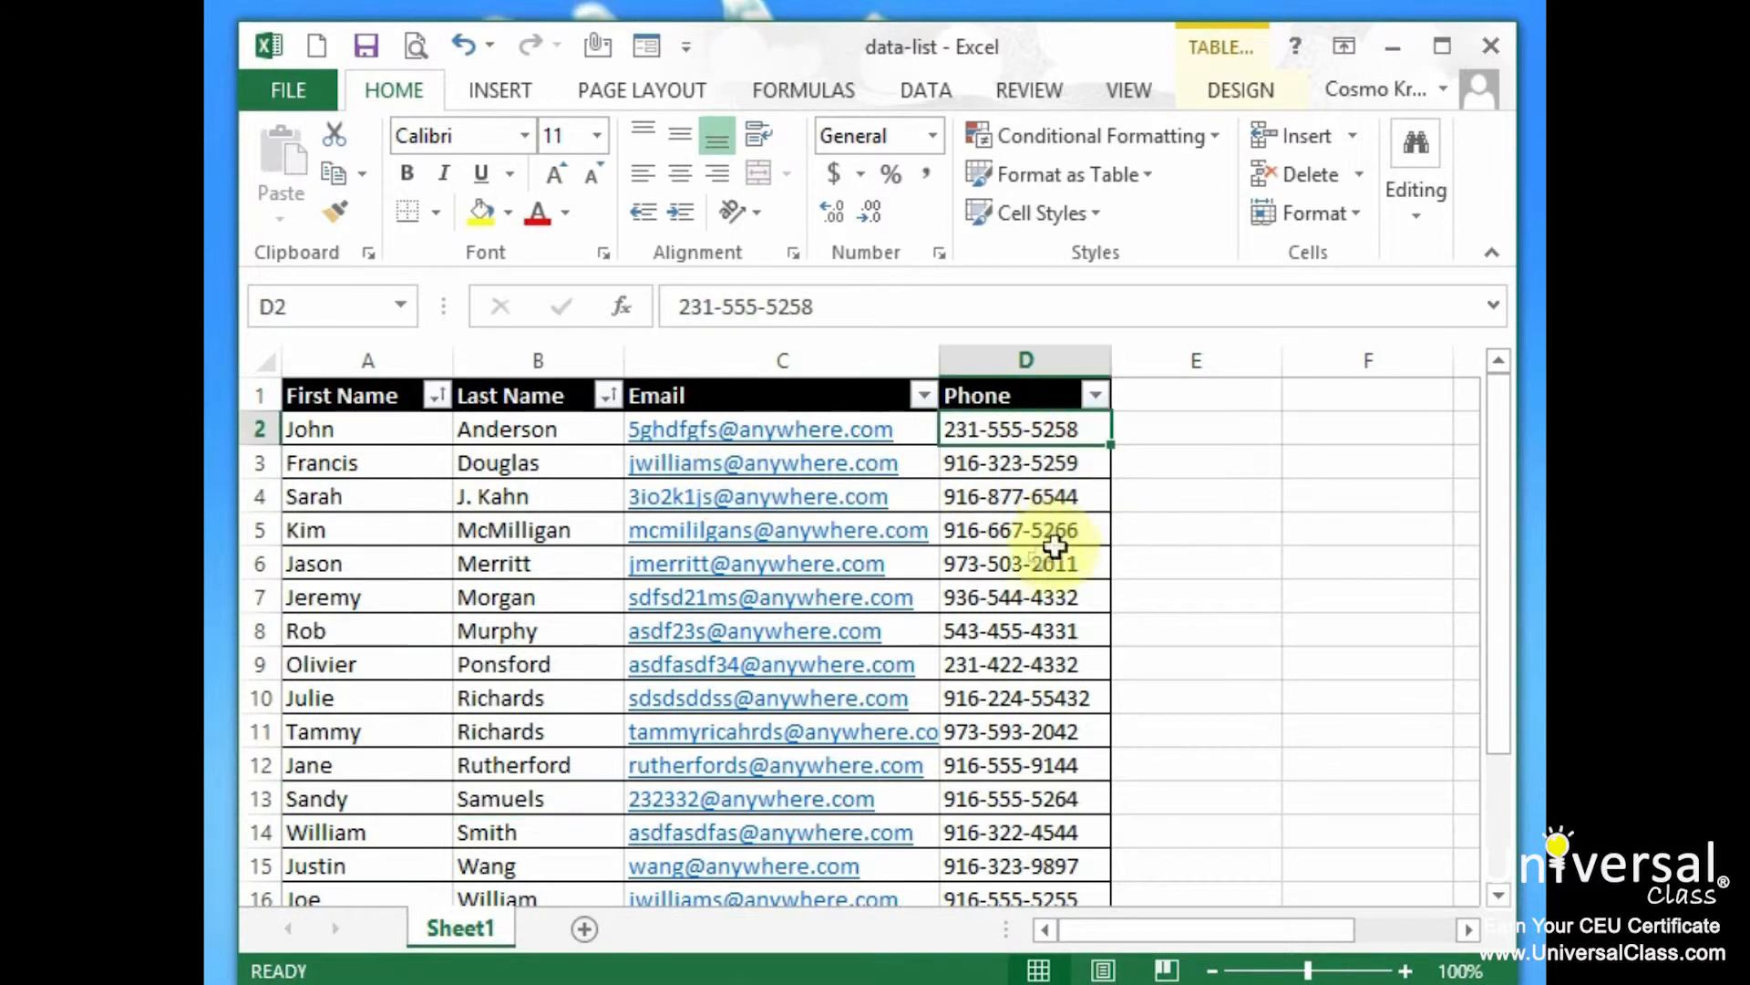
{"action": "scroll", "coordinate": [1050, 684], "scroll_direction": "down", "scroll_amount": 2}
{"action": "left_click", "coordinate": [1059, 731], "text": "shift"}
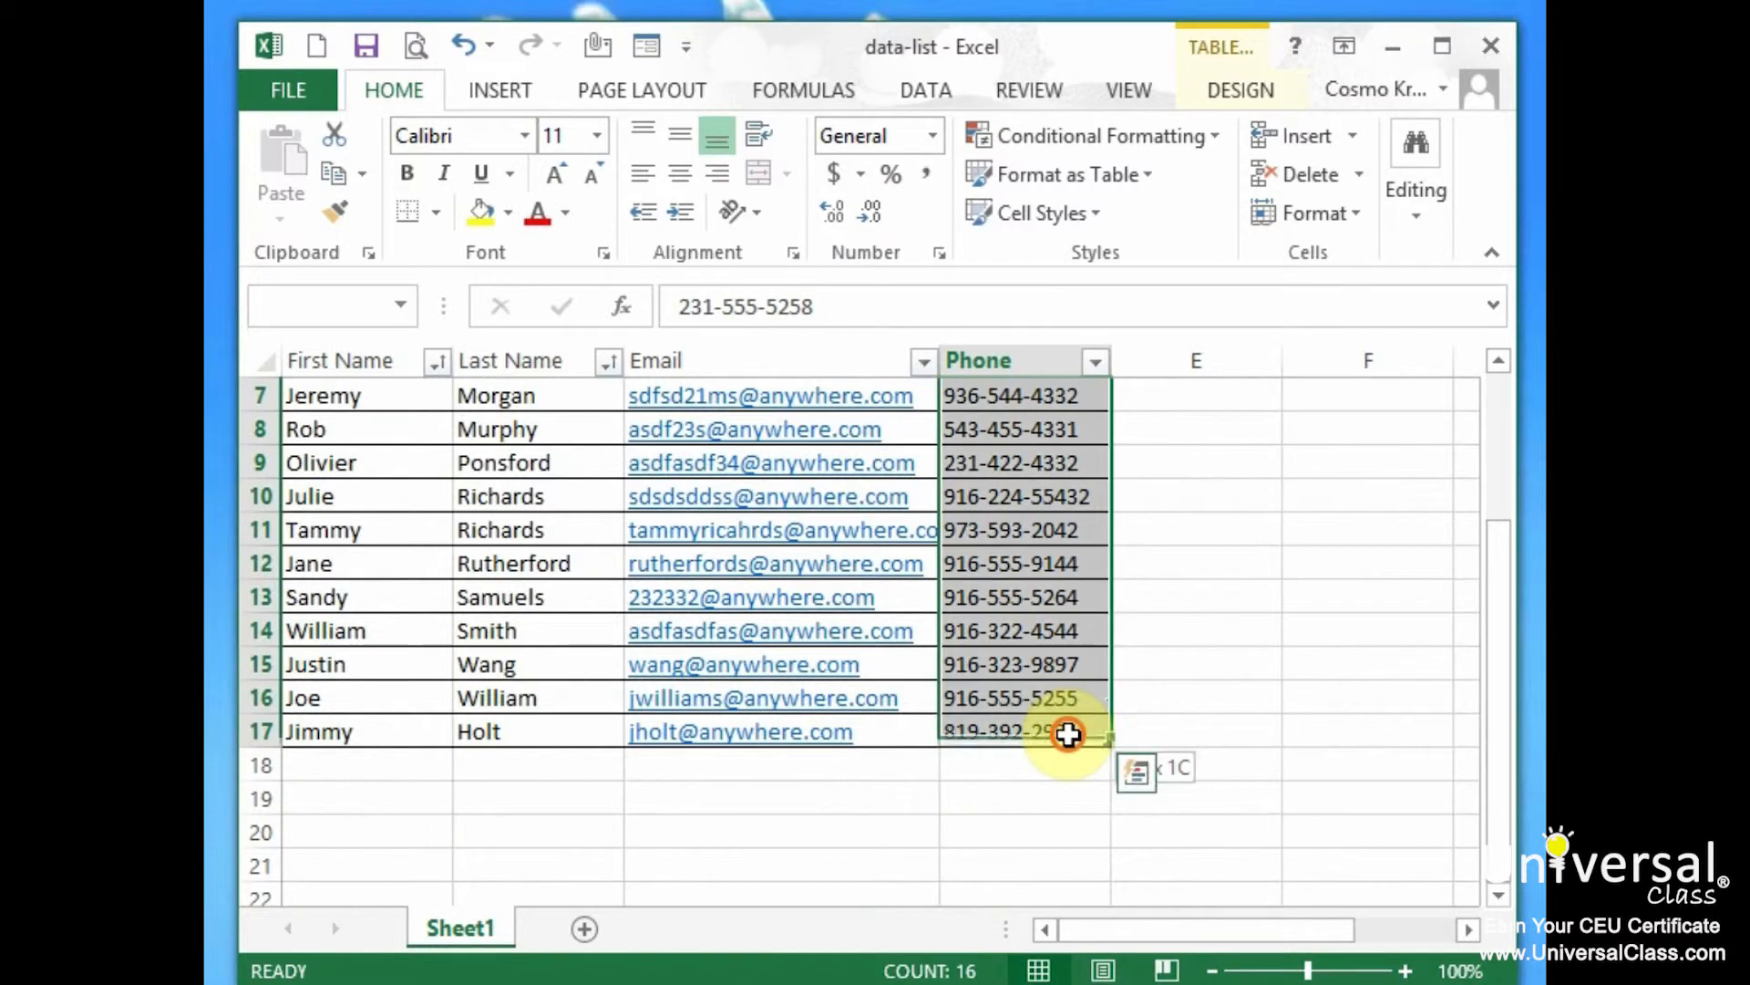
{"action": "scroll", "coordinate": [1056, 700], "scroll_direction": "up", "scroll_amount": 2}
{"action": "left_click", "coordinate": [933, 90]}
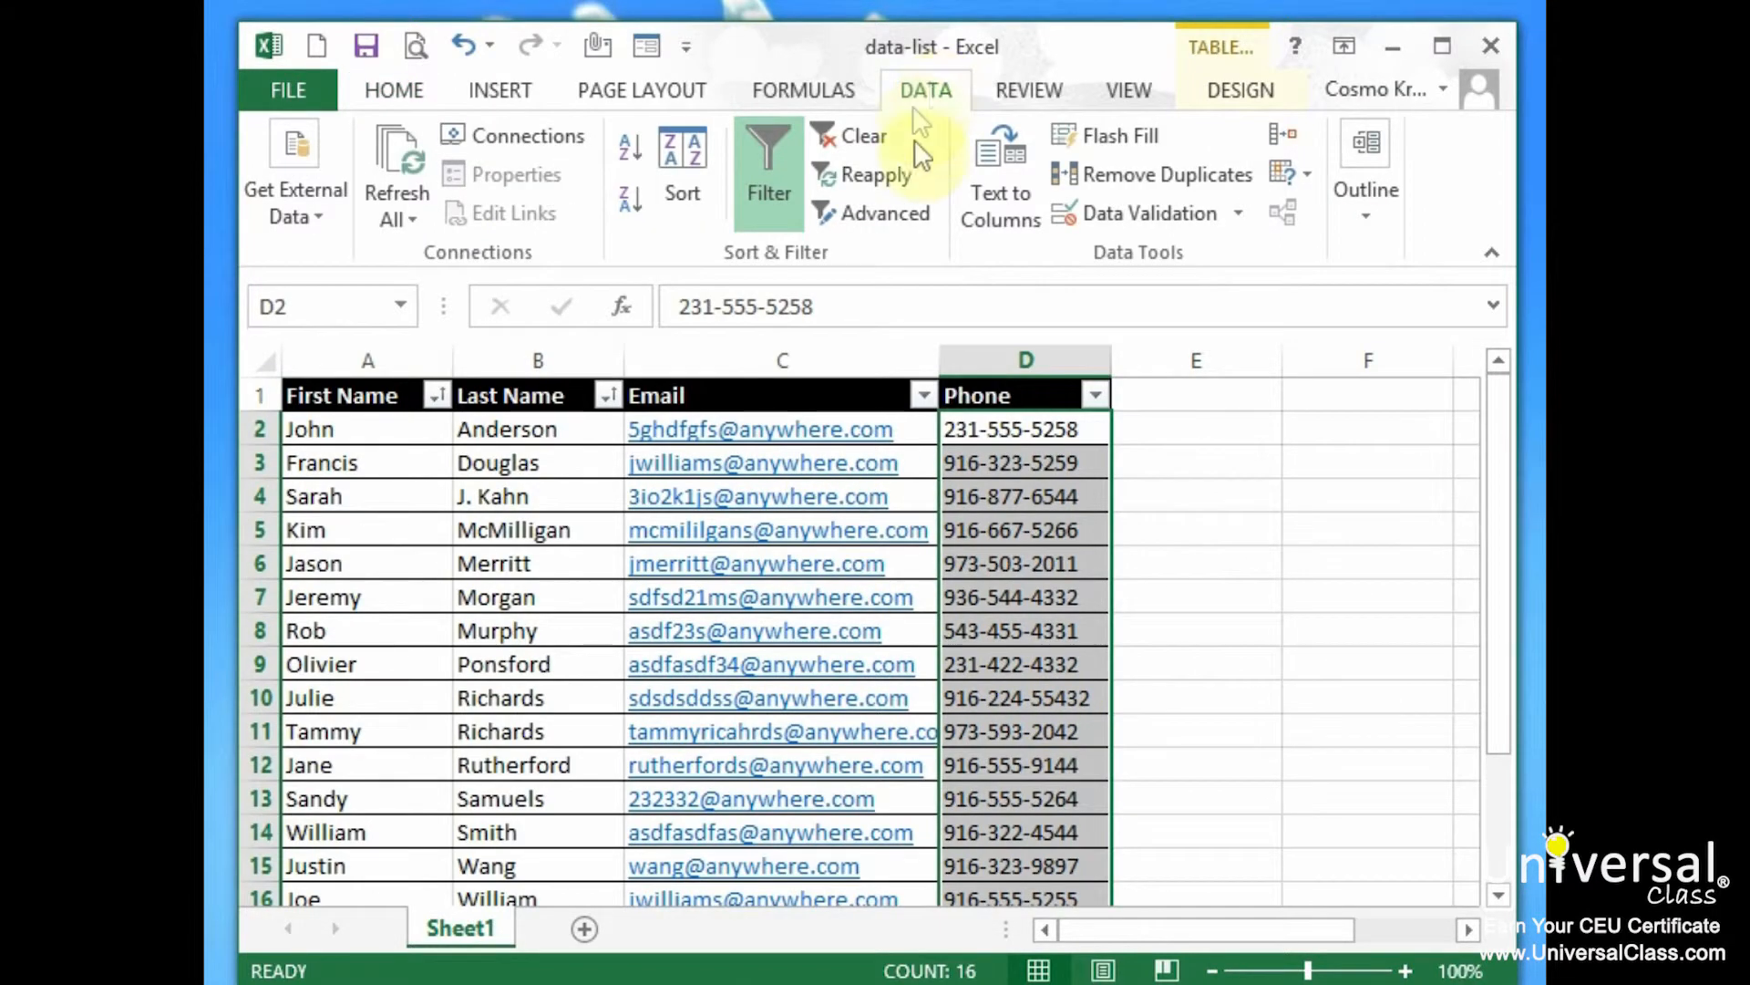
{"action": "left_click", "coordinate": [1129, 211]}
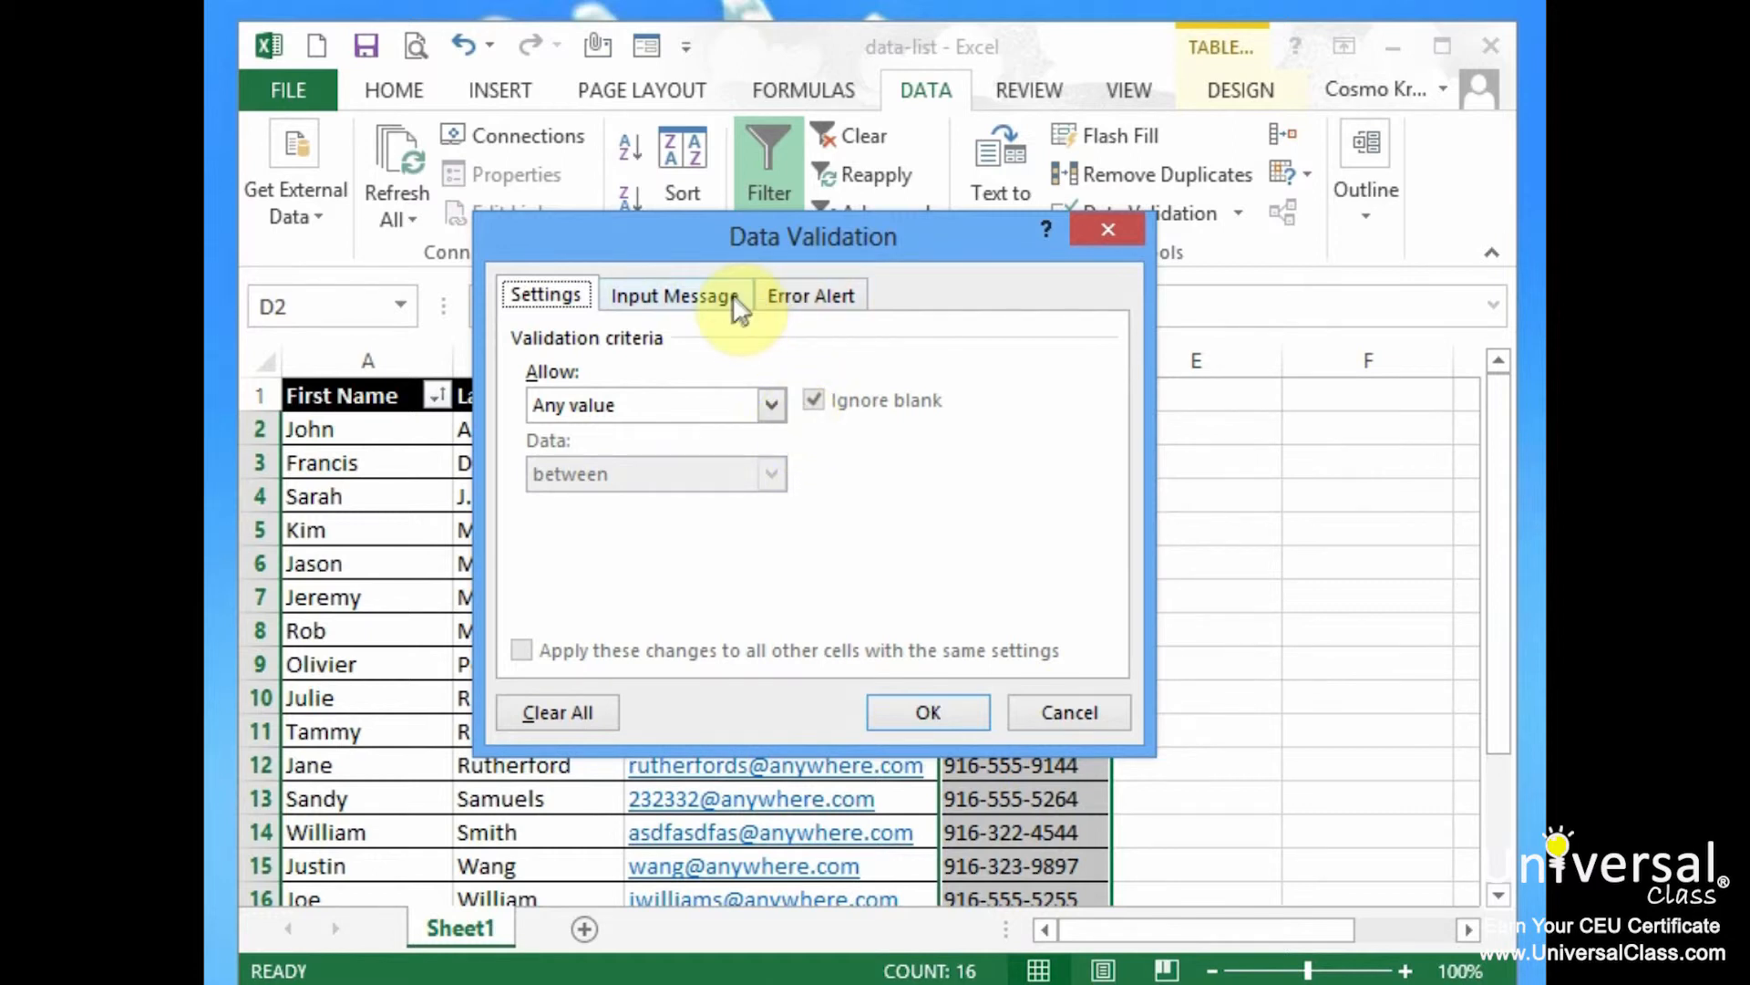
Allow only Text length between minimum 10 and maximum 12
{"action": "left_click", "coordinate": [656, 301]}
{"action": "left_click", "coordinate": [550, 296]}
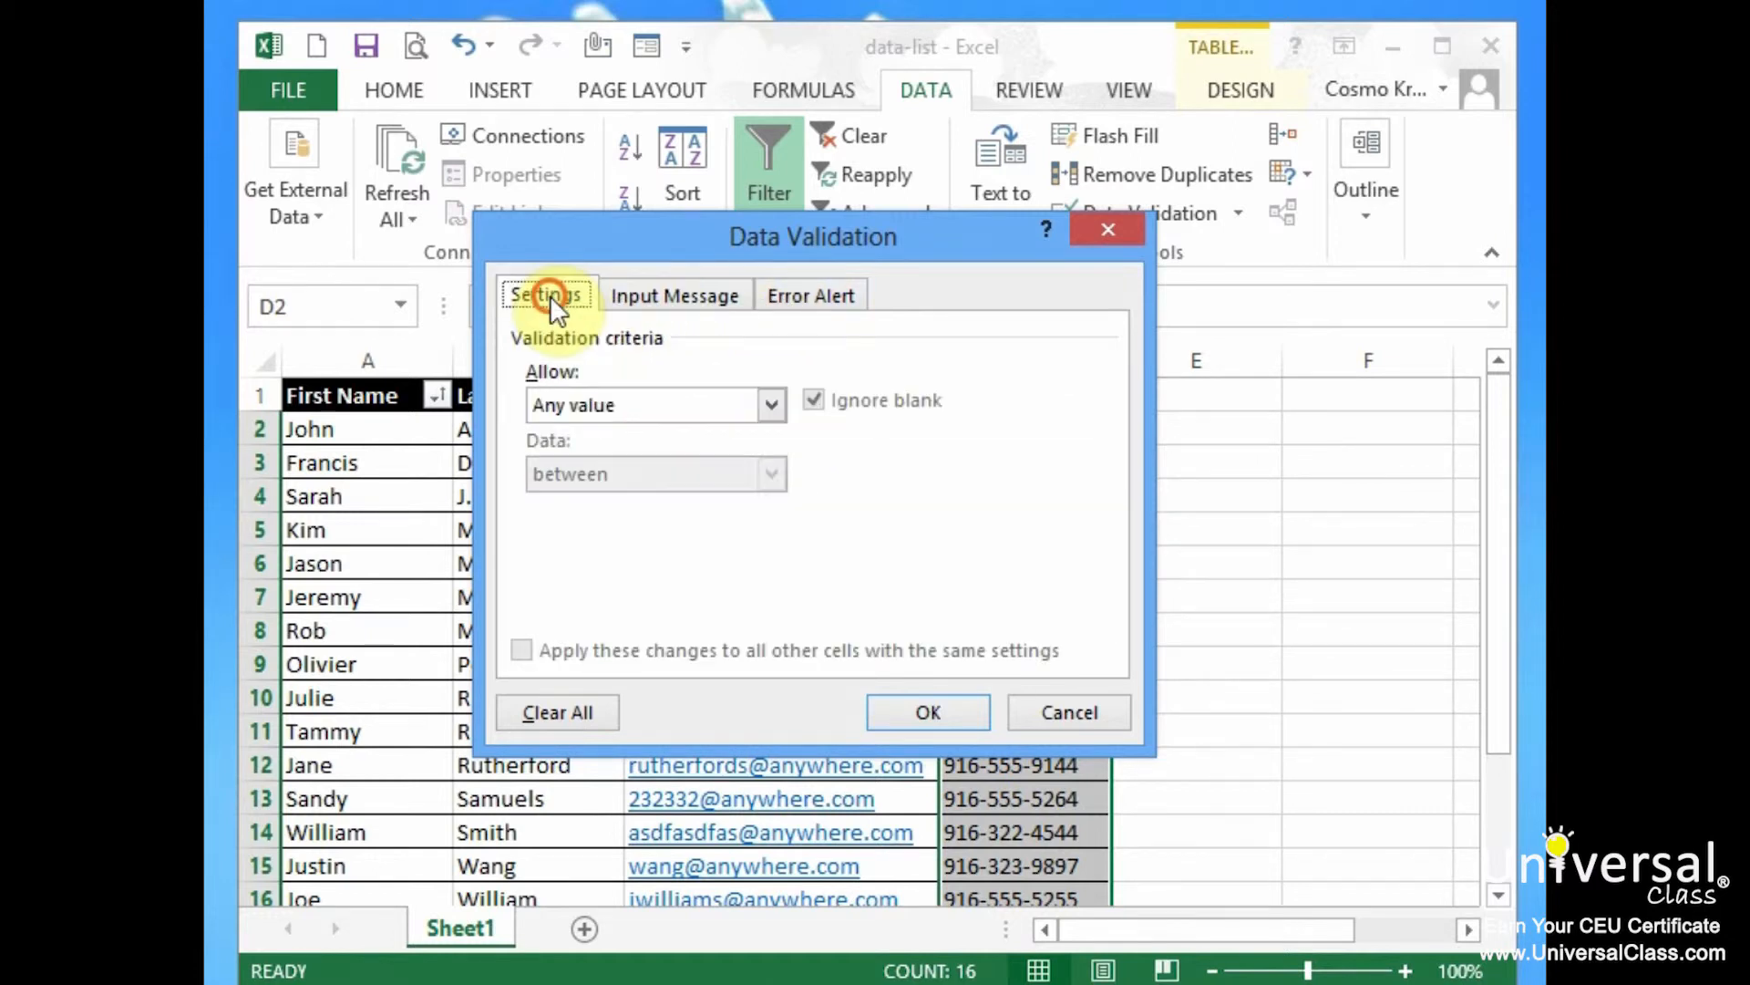
{"action": "left_click", "coordinate": [772, 405]}
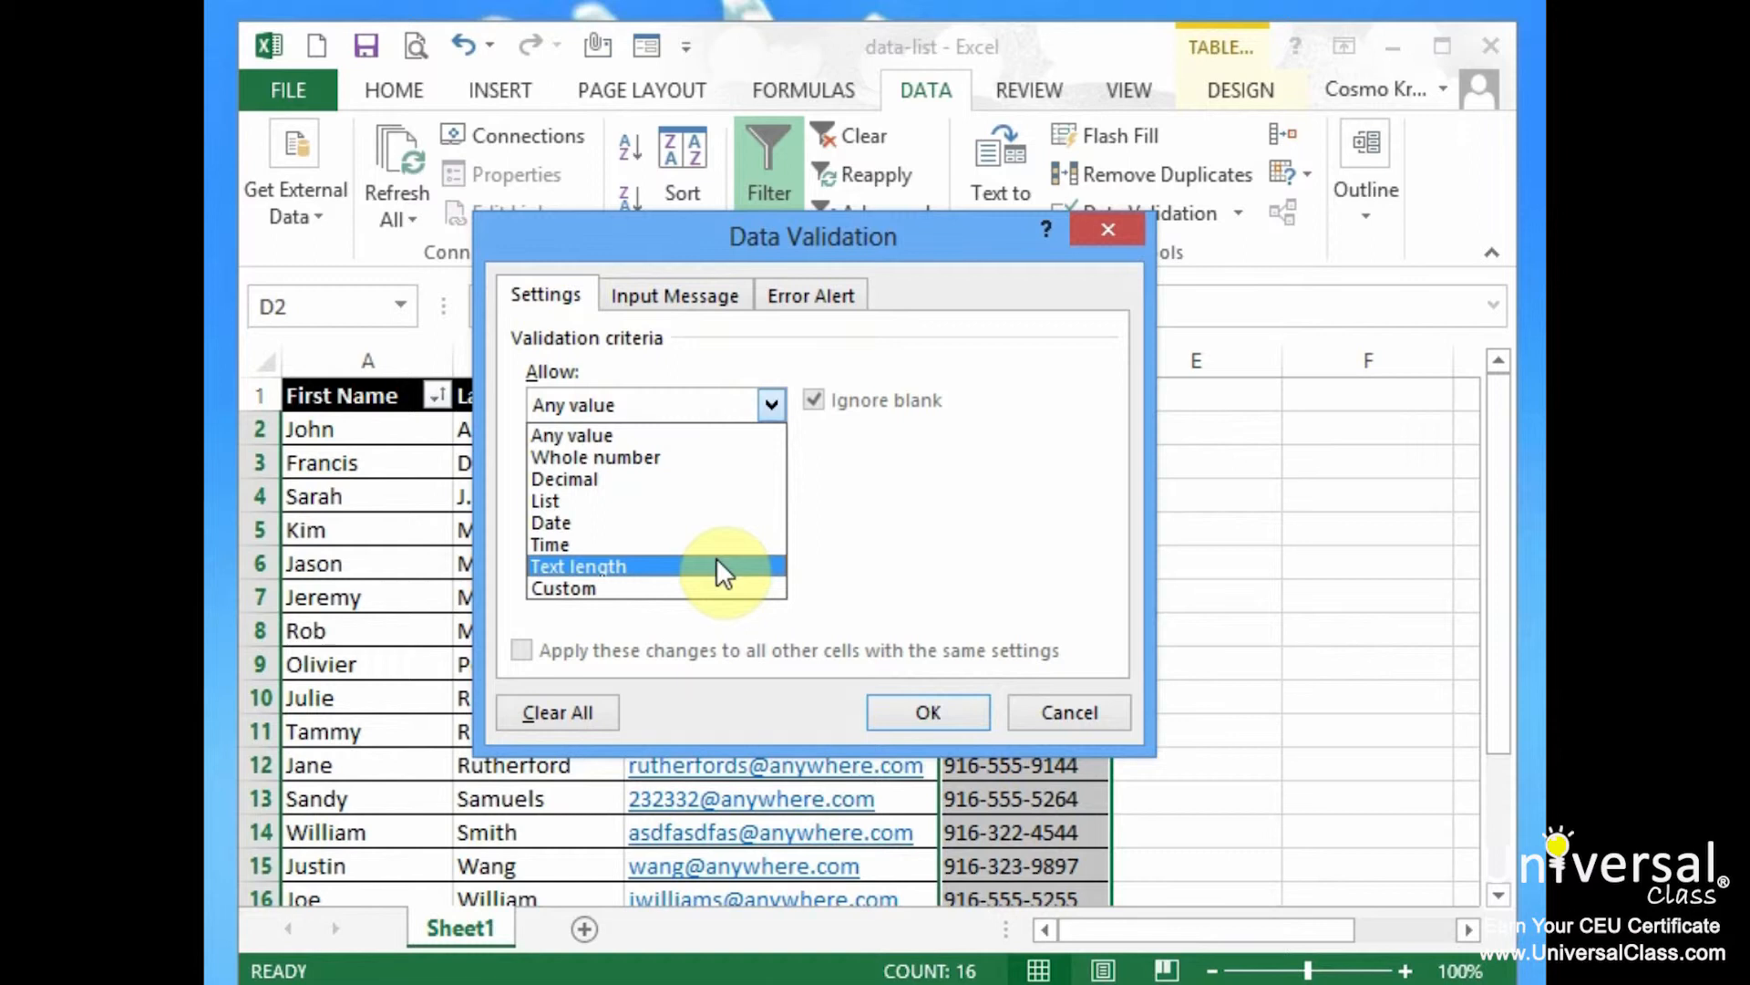
{"action": "left_click", "coordinate": [718, 564]}
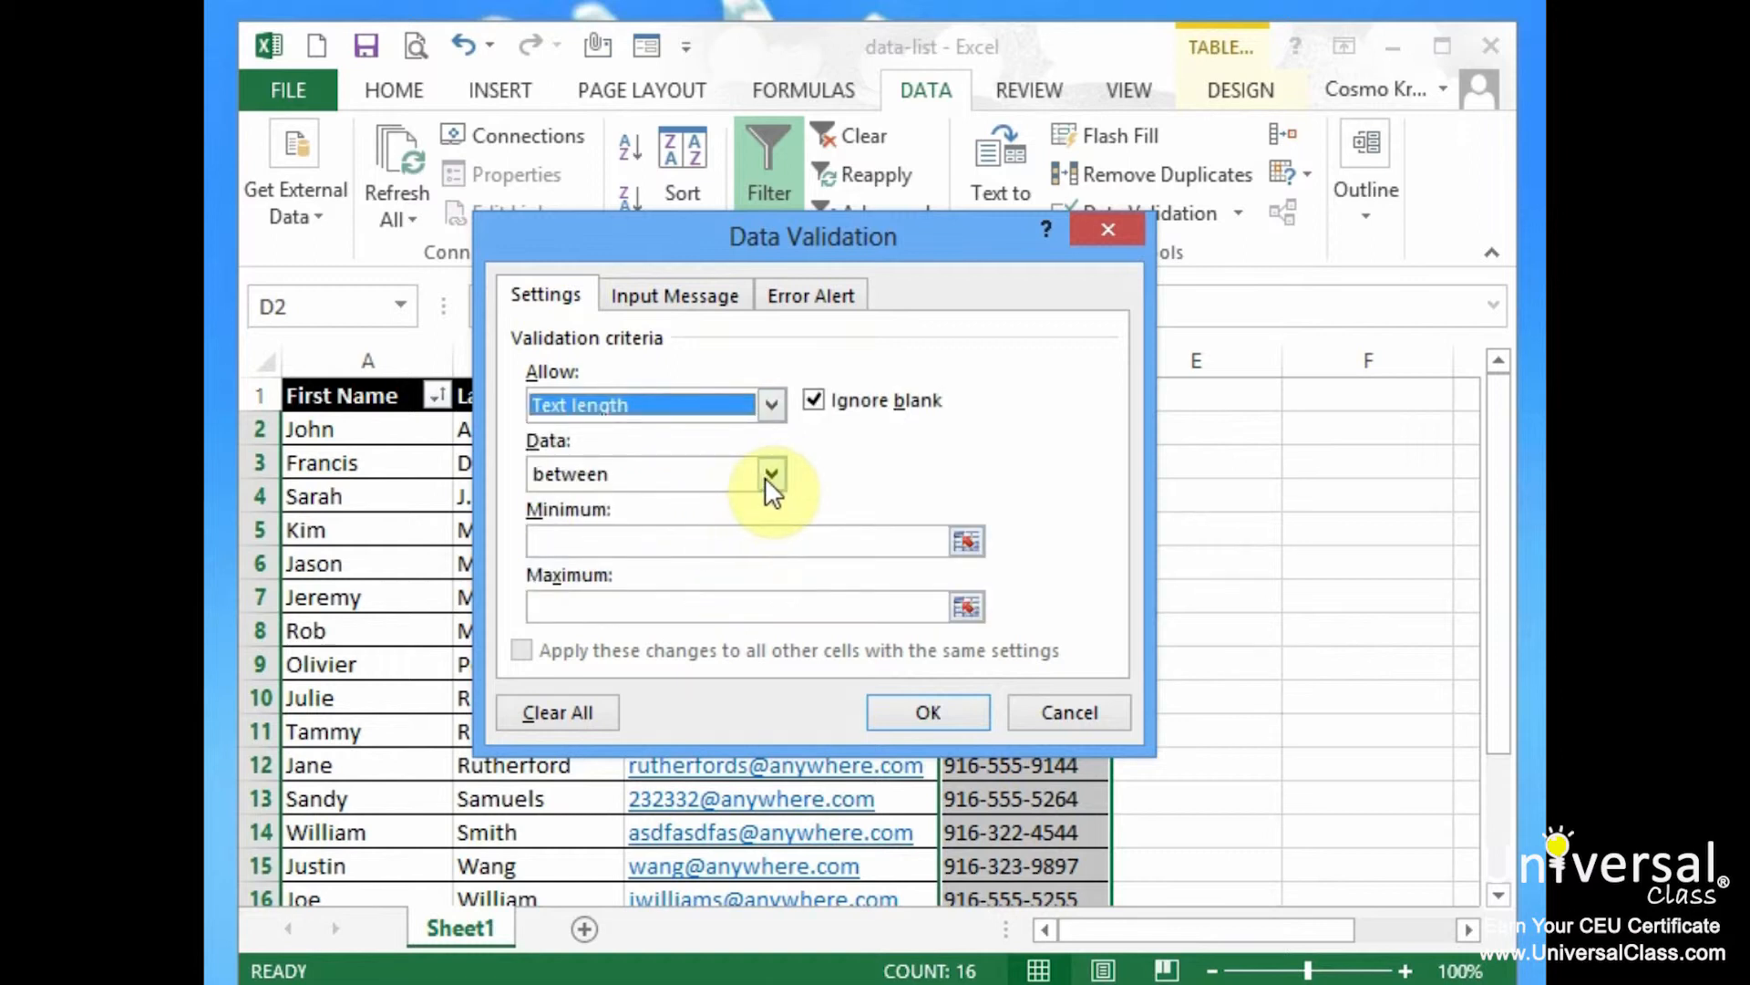
{"action": "left_click_drag", "start_coordinate": [954, 238], "coordinate": [721, 183]}
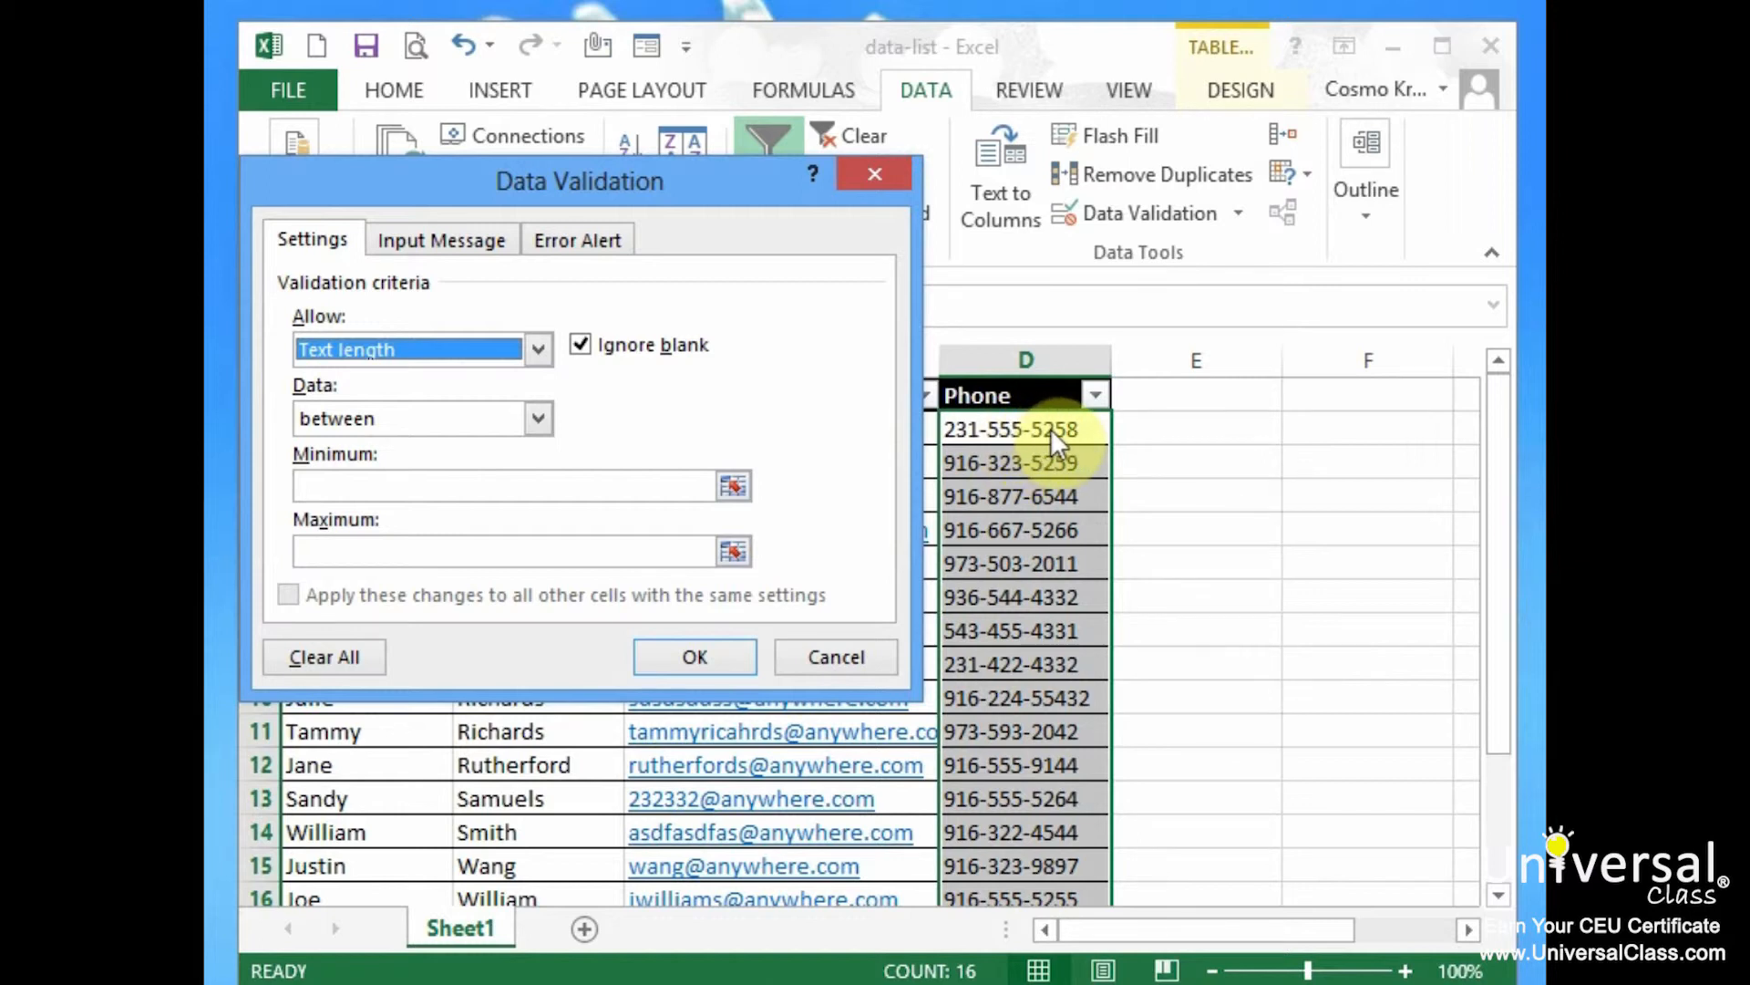
{"action": "left_click", "coordinate": [401, 488]}
{"action": "type", "text": "10"}
{"action": "key", "text": "Tab"}
{"action": "type", "text": "12"}
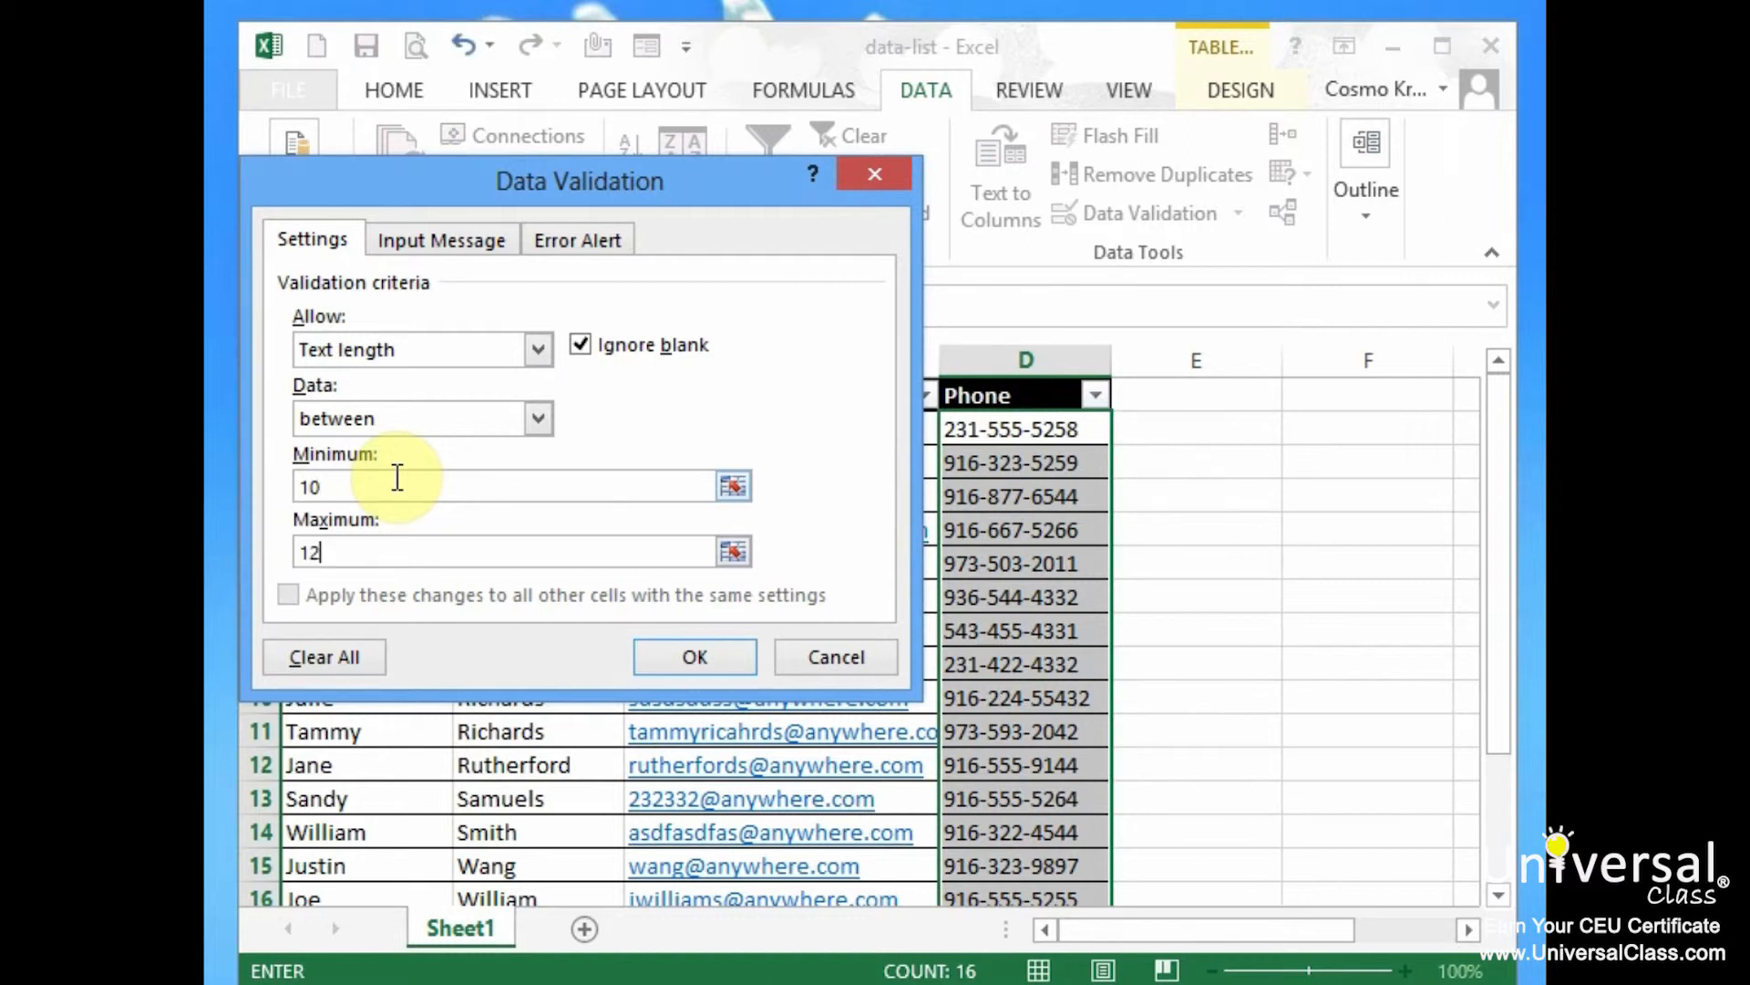
{"action": "left_click", "coordinate": [493, 242]}
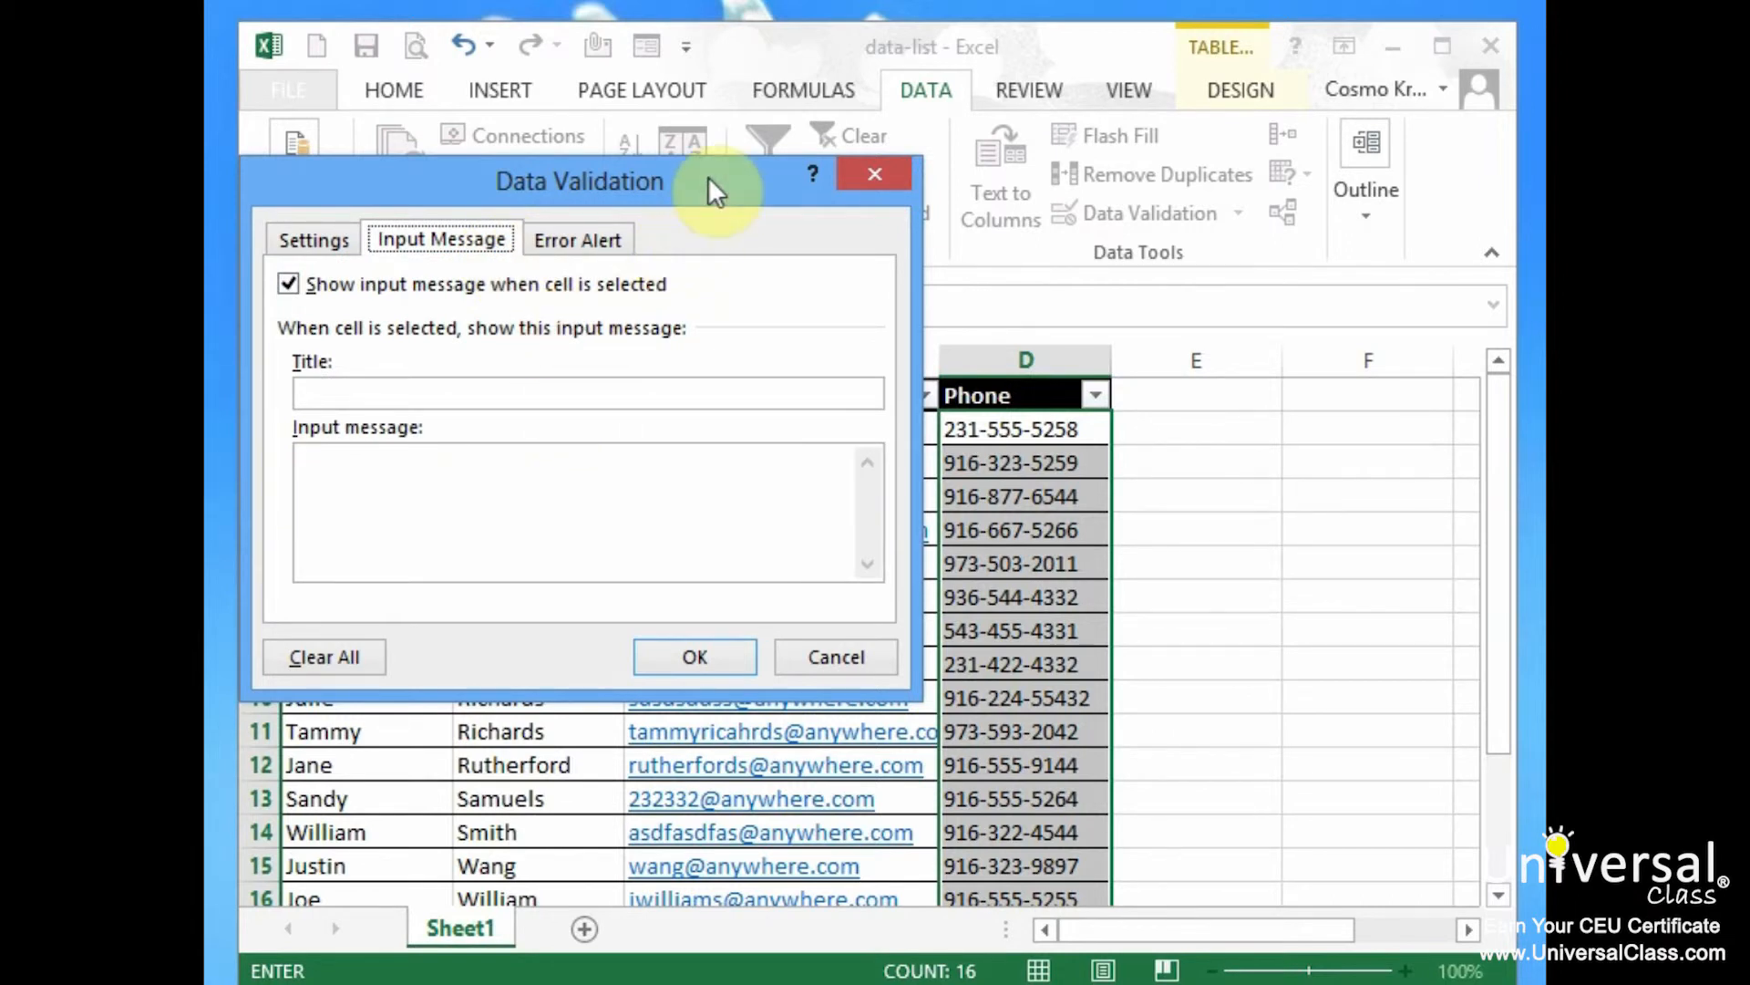
Set the error alert title 'Phone Number' and message 'Phone number needs to be in the format XXX-XXX-XXXX'
{"action": "left_click_drag", "start_coordinate": [703, 176], "coordinate": [741, 174]}
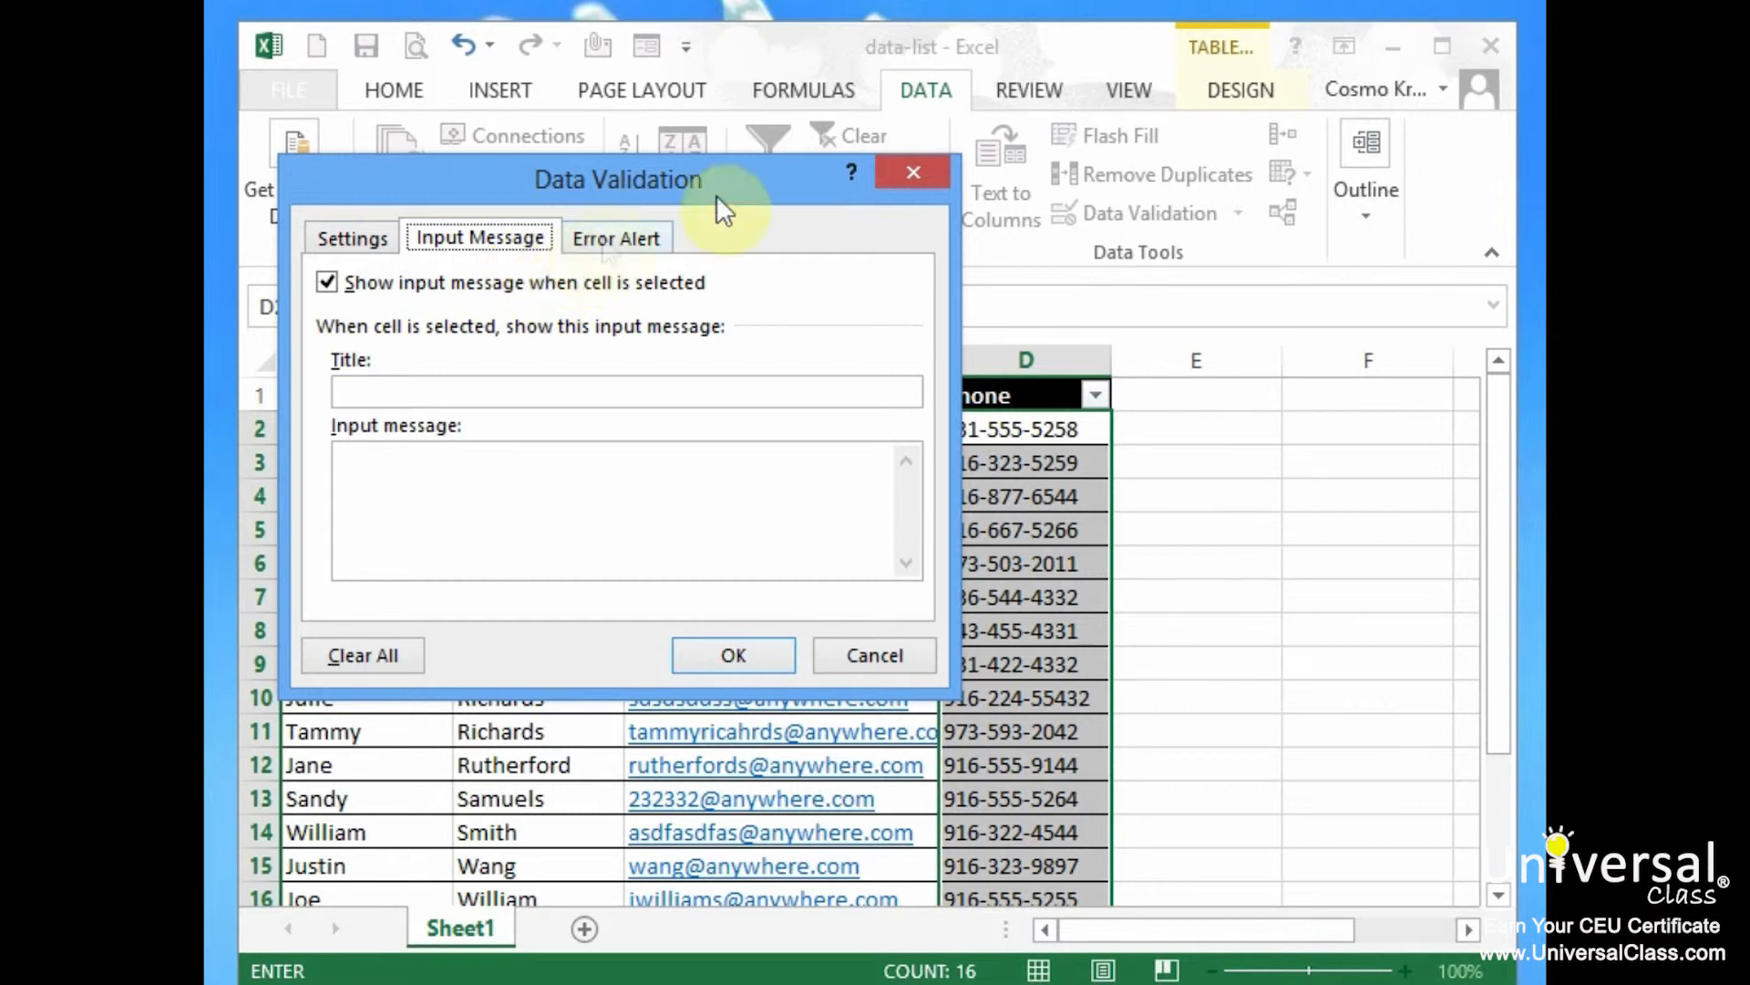
{"action": "left_click", "coordinate": [611, 240]}
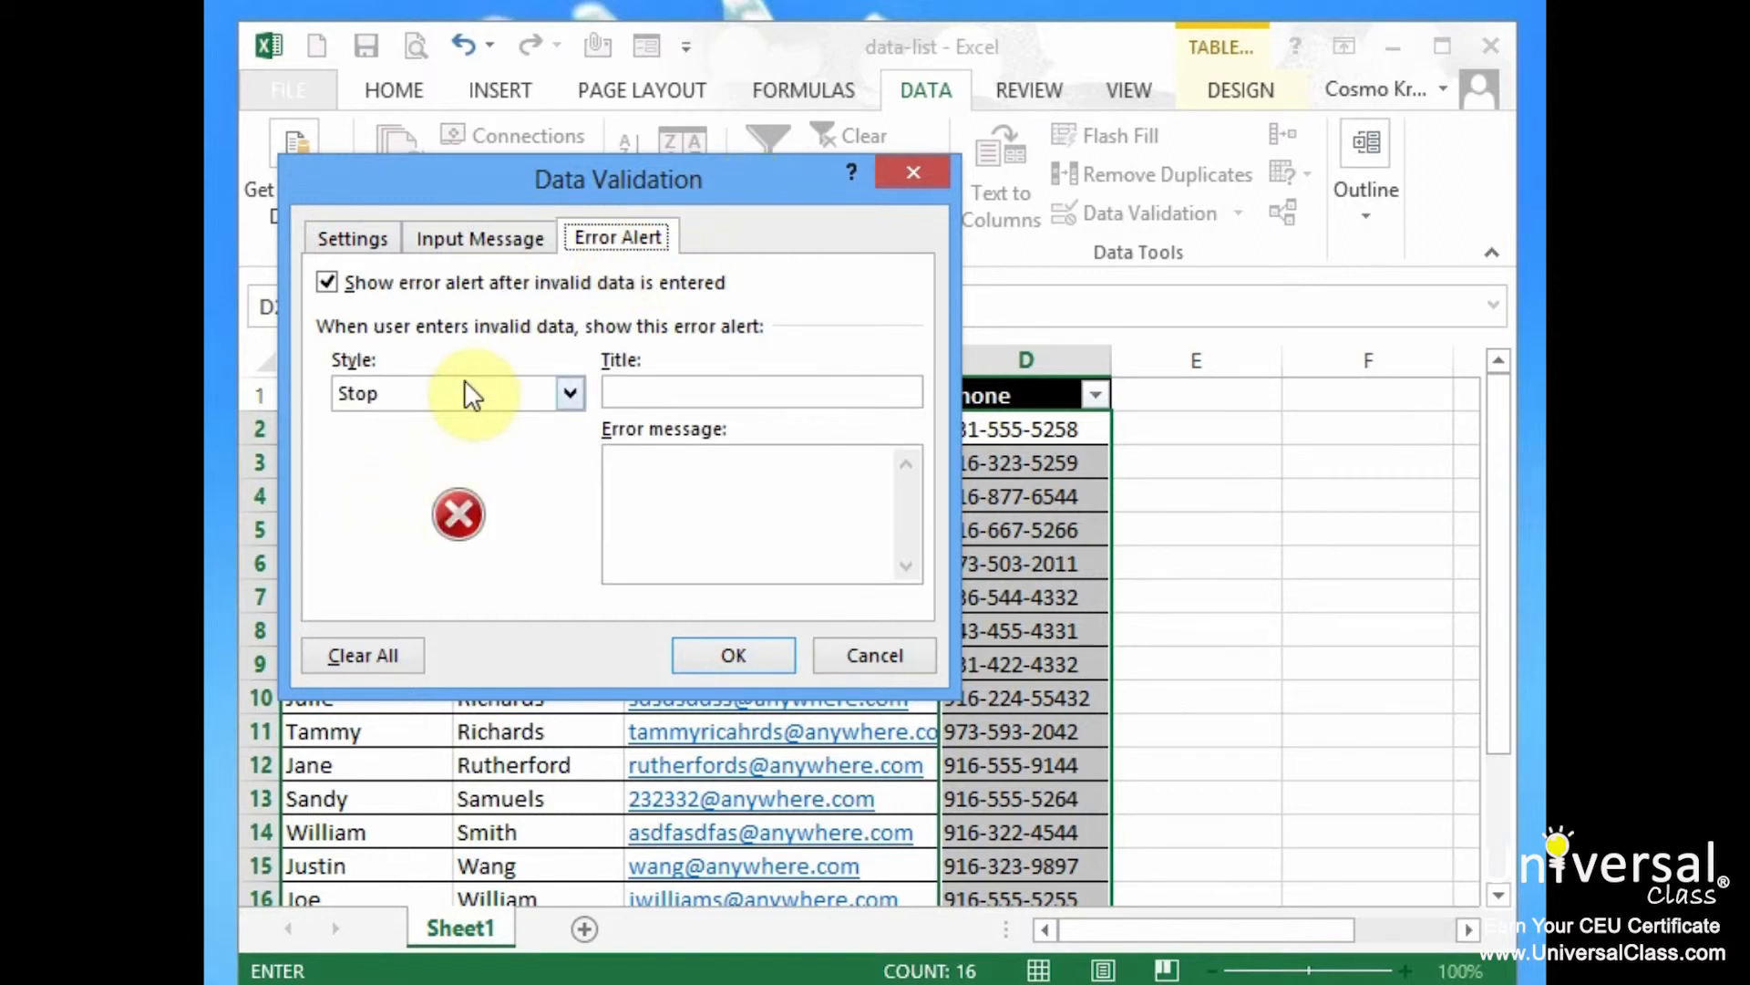
{"action": "left_click", "coordinate": [656, 390]}
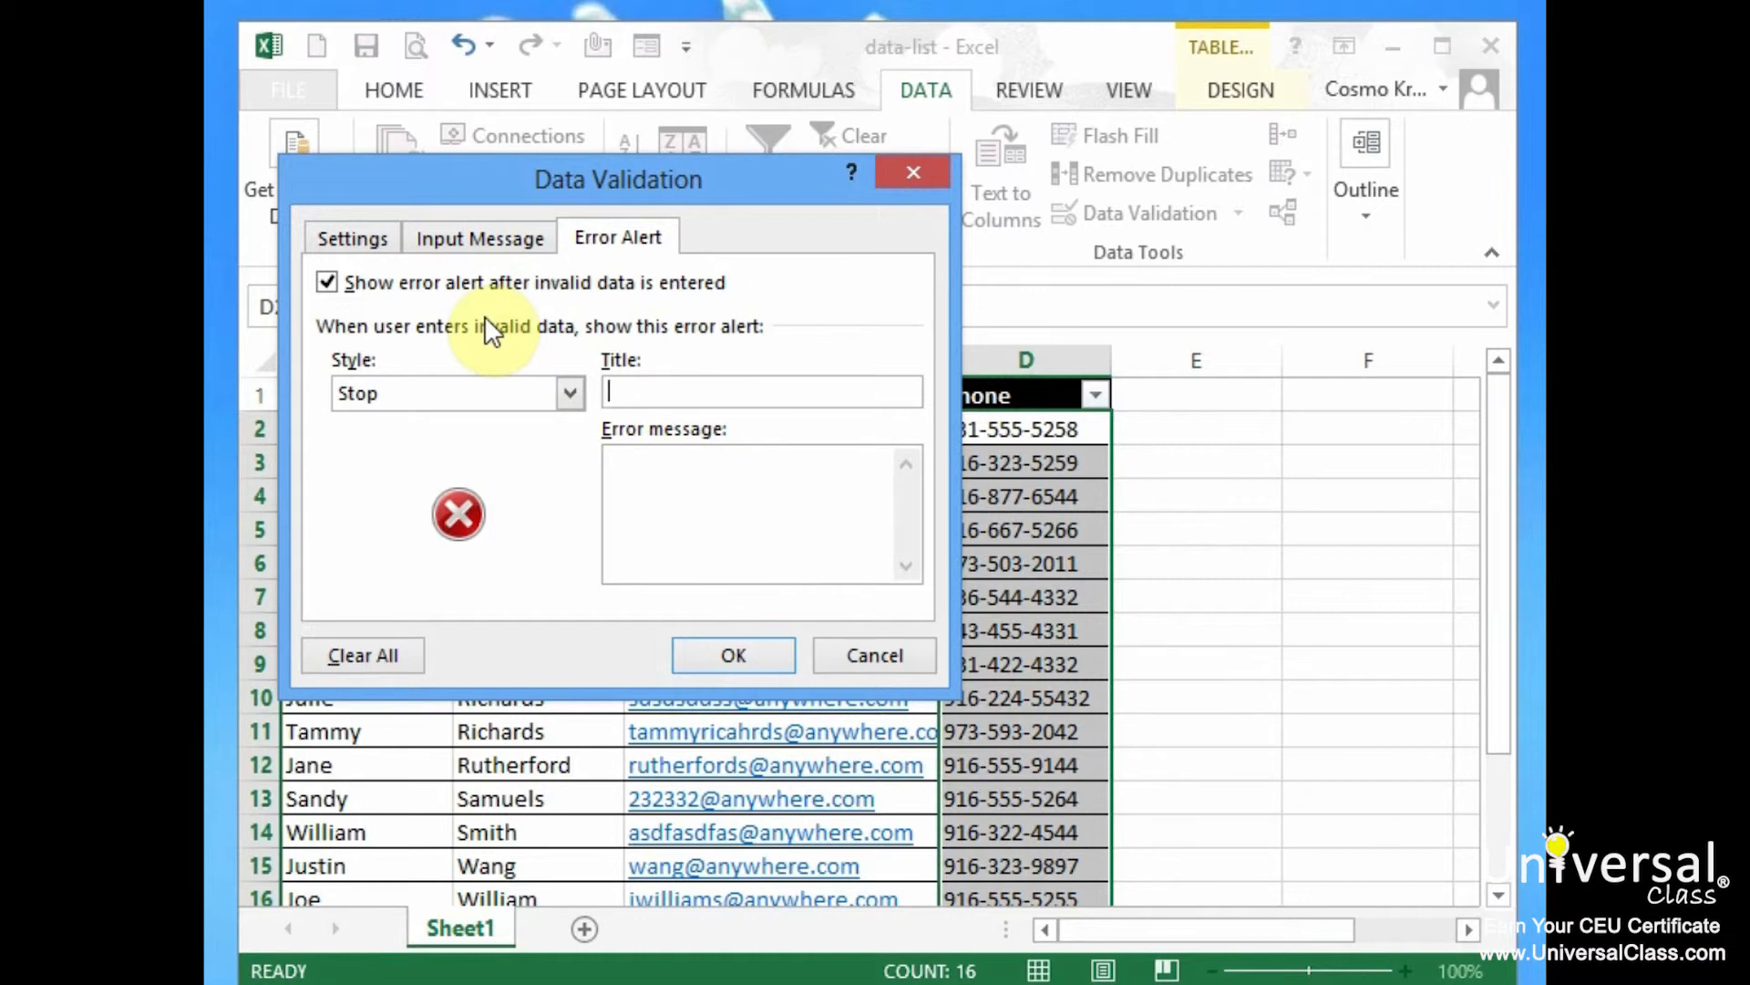
{"action": "type", "text": "Phone Number"}
{"action": "key", "text": "Tab"}
{"action": "type", "text": "Phone number needs to be in the format XXX-XXX-XXXX"}
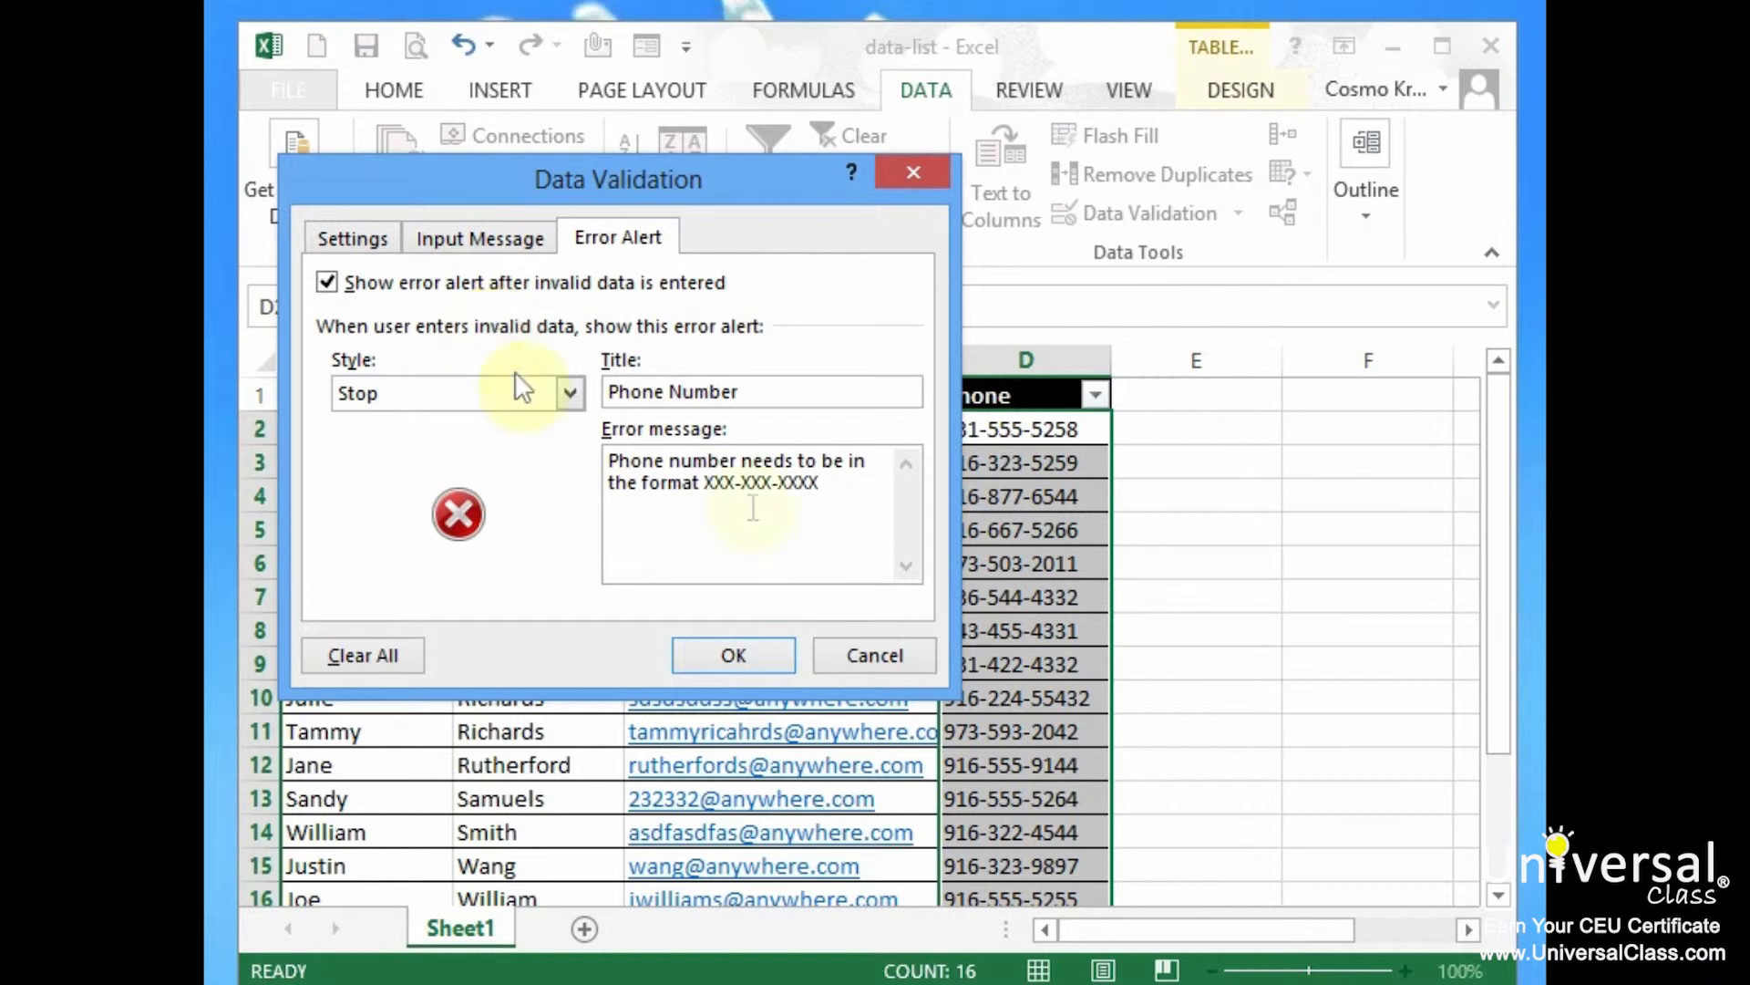
Apply the rule, then enter a row-18 contact with a 15-digit phone, triggering the Phone Number alert
{"action": "left_click", "coordinate": [749, 655]}
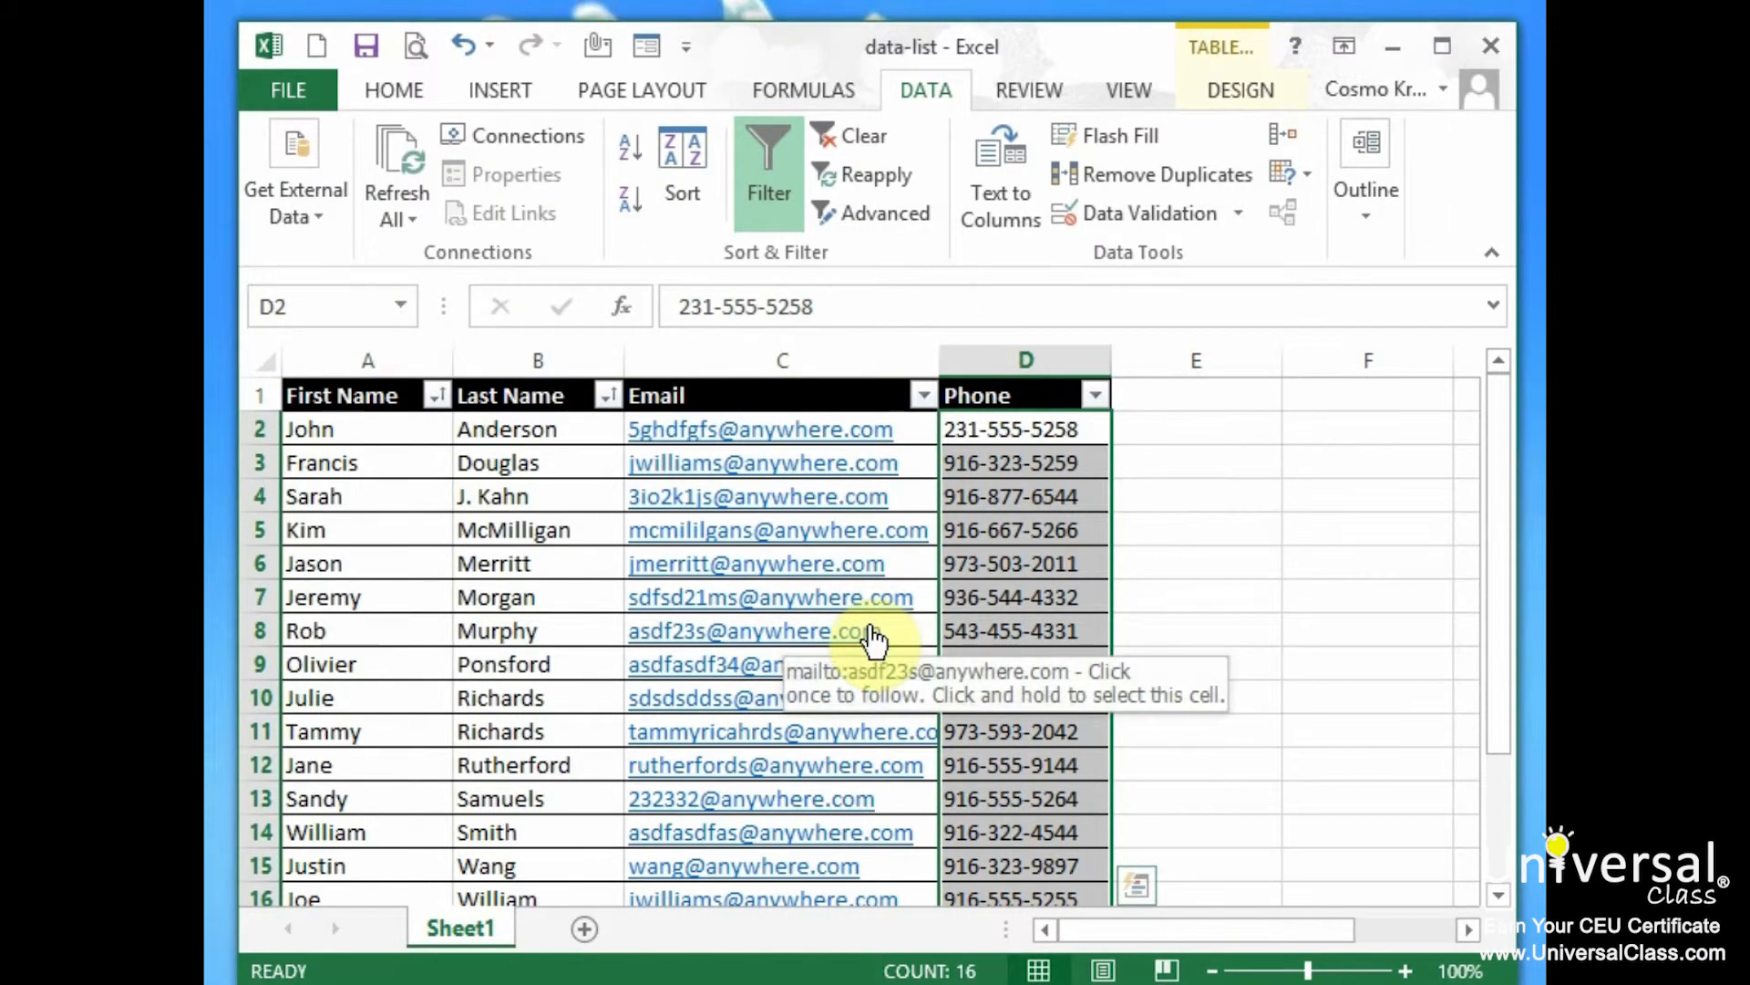
{"action": "scroll", "coordinate": [1183, 664], "scroll_direction": "down", "scroll_amount": 3}
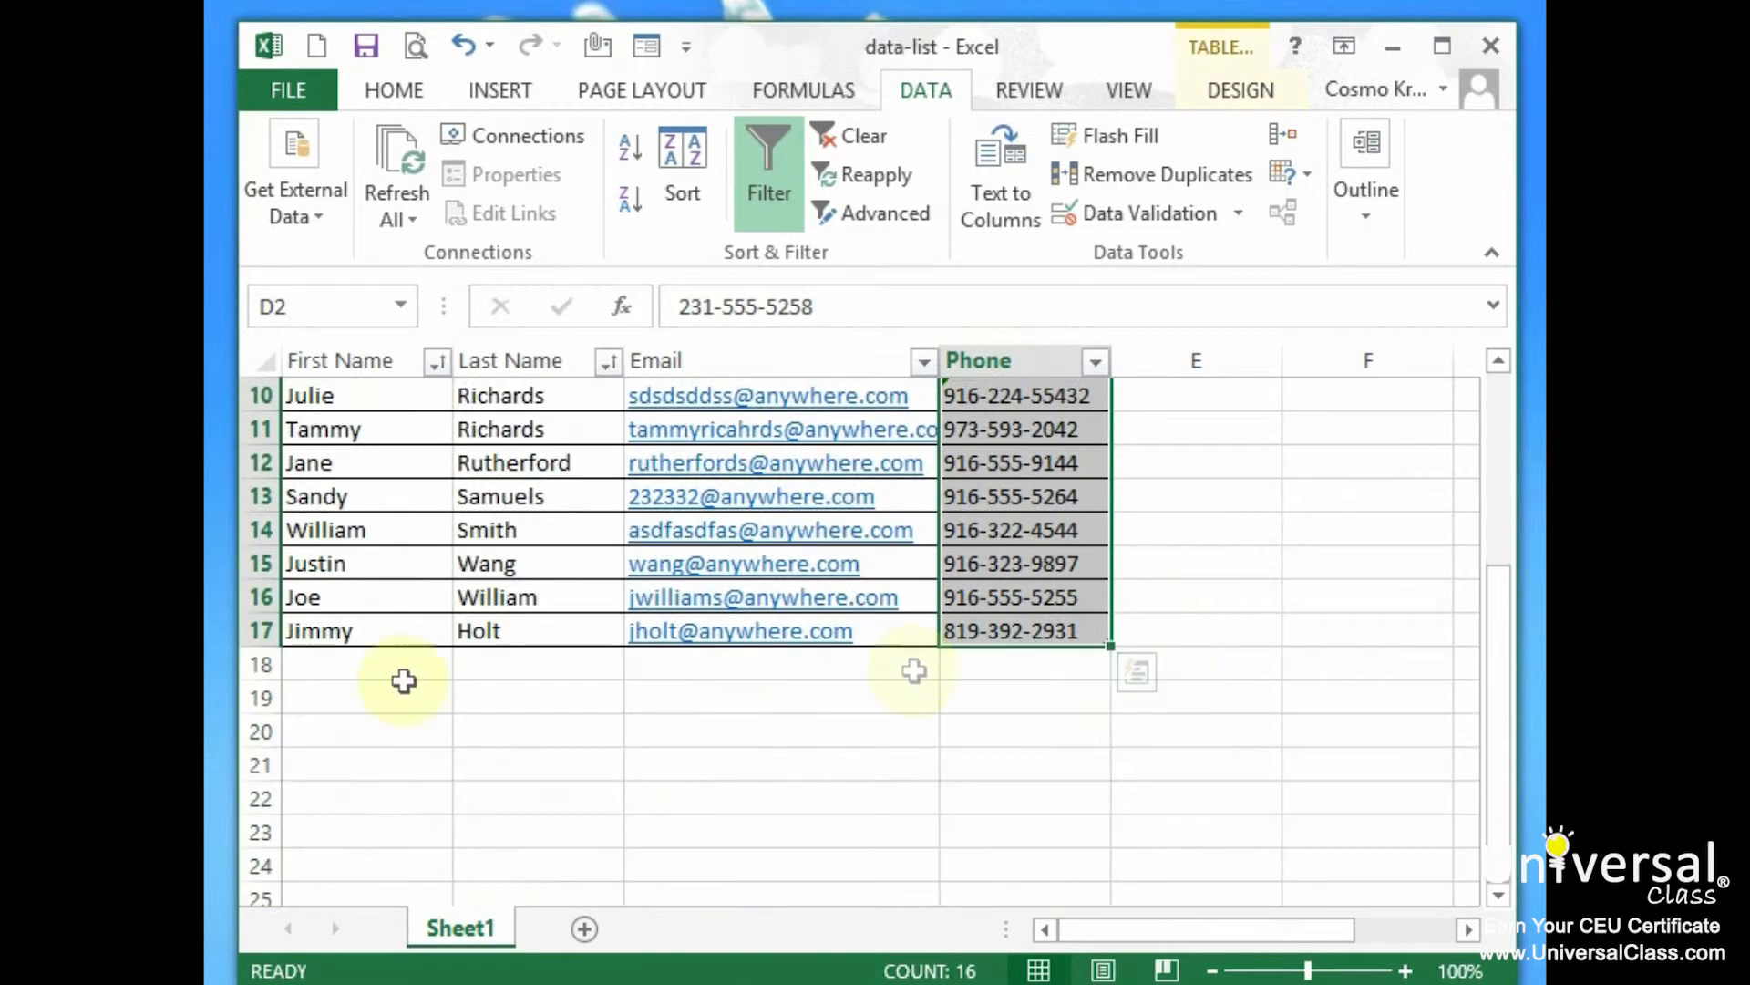
{"action": "left_click", "coordinate": [364, 664]}
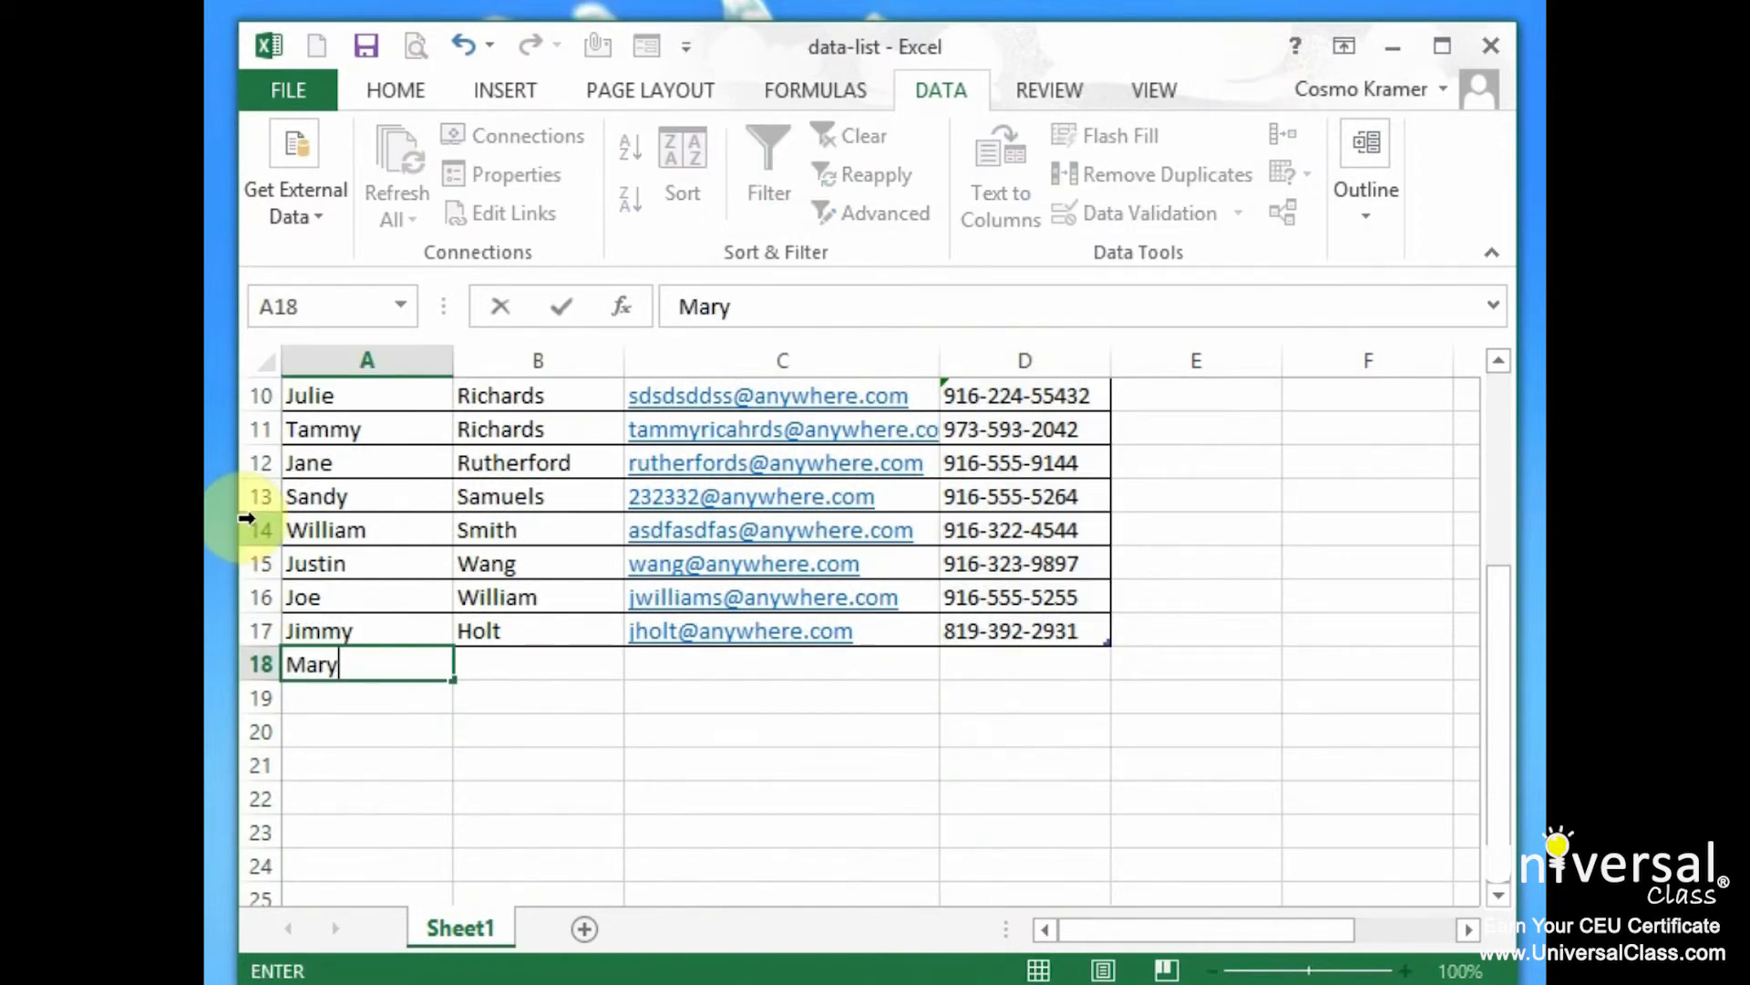
{"action": "key", "text": "Tab"}
{"action": "key", "text": "Tab"}
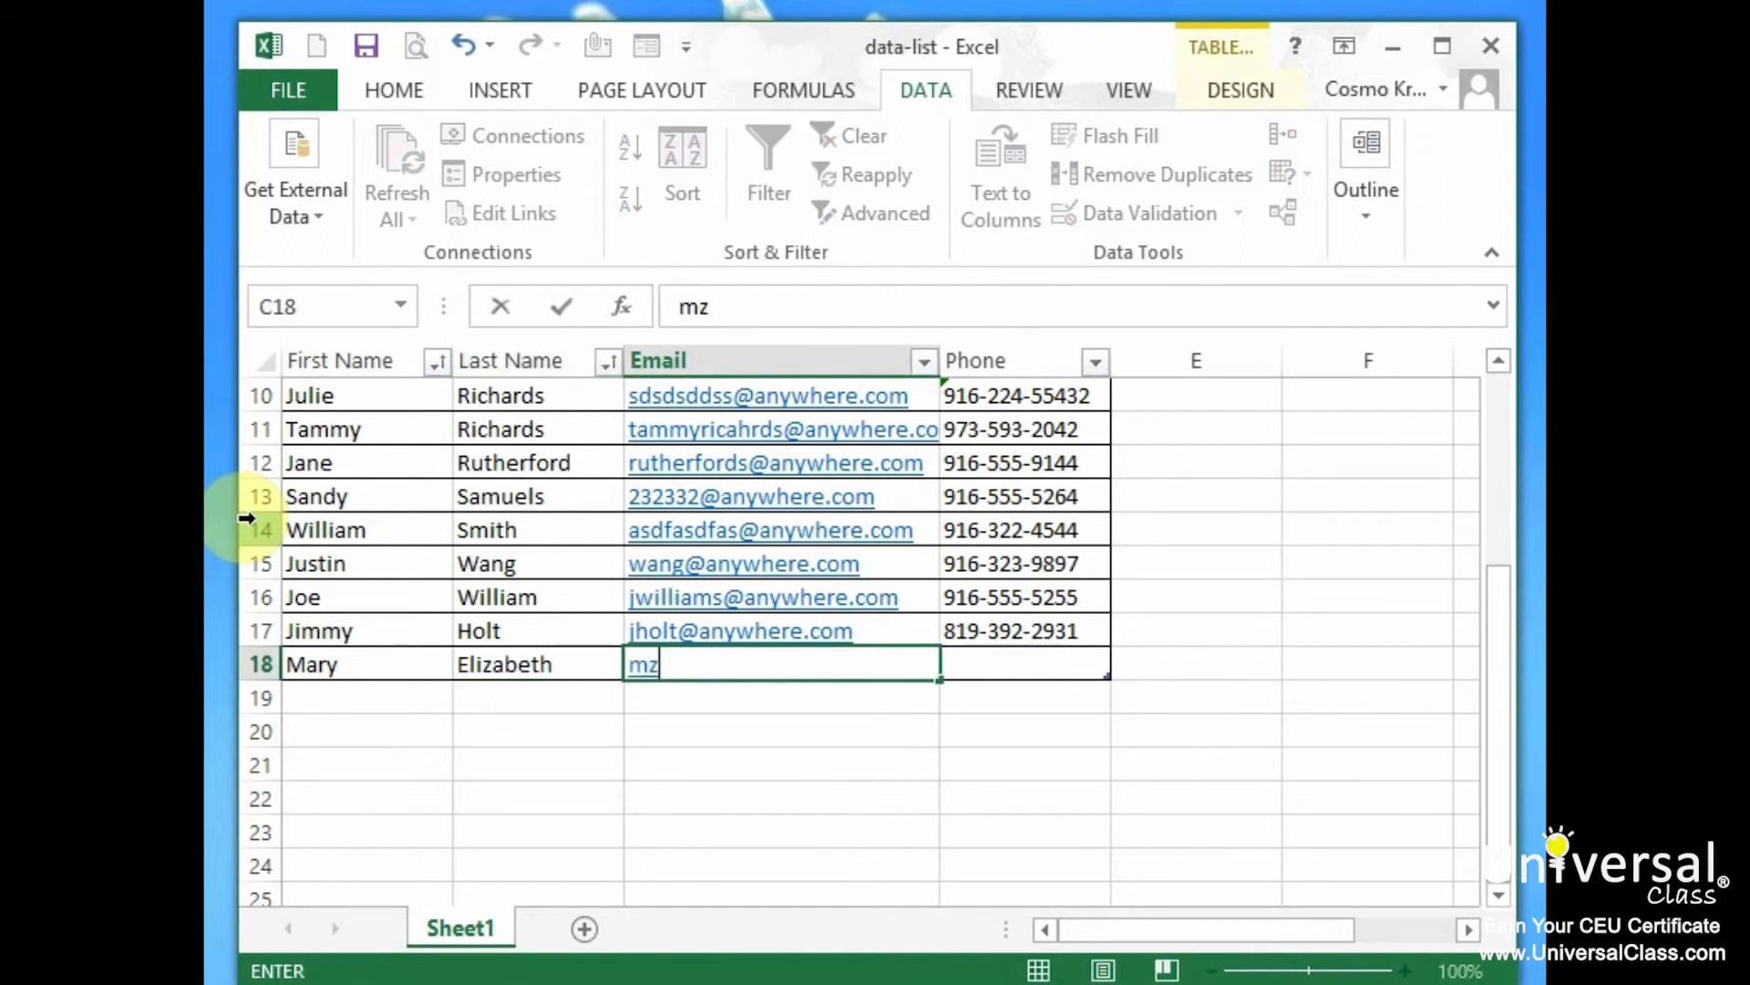
{"action": "key", "text": "Tab"}
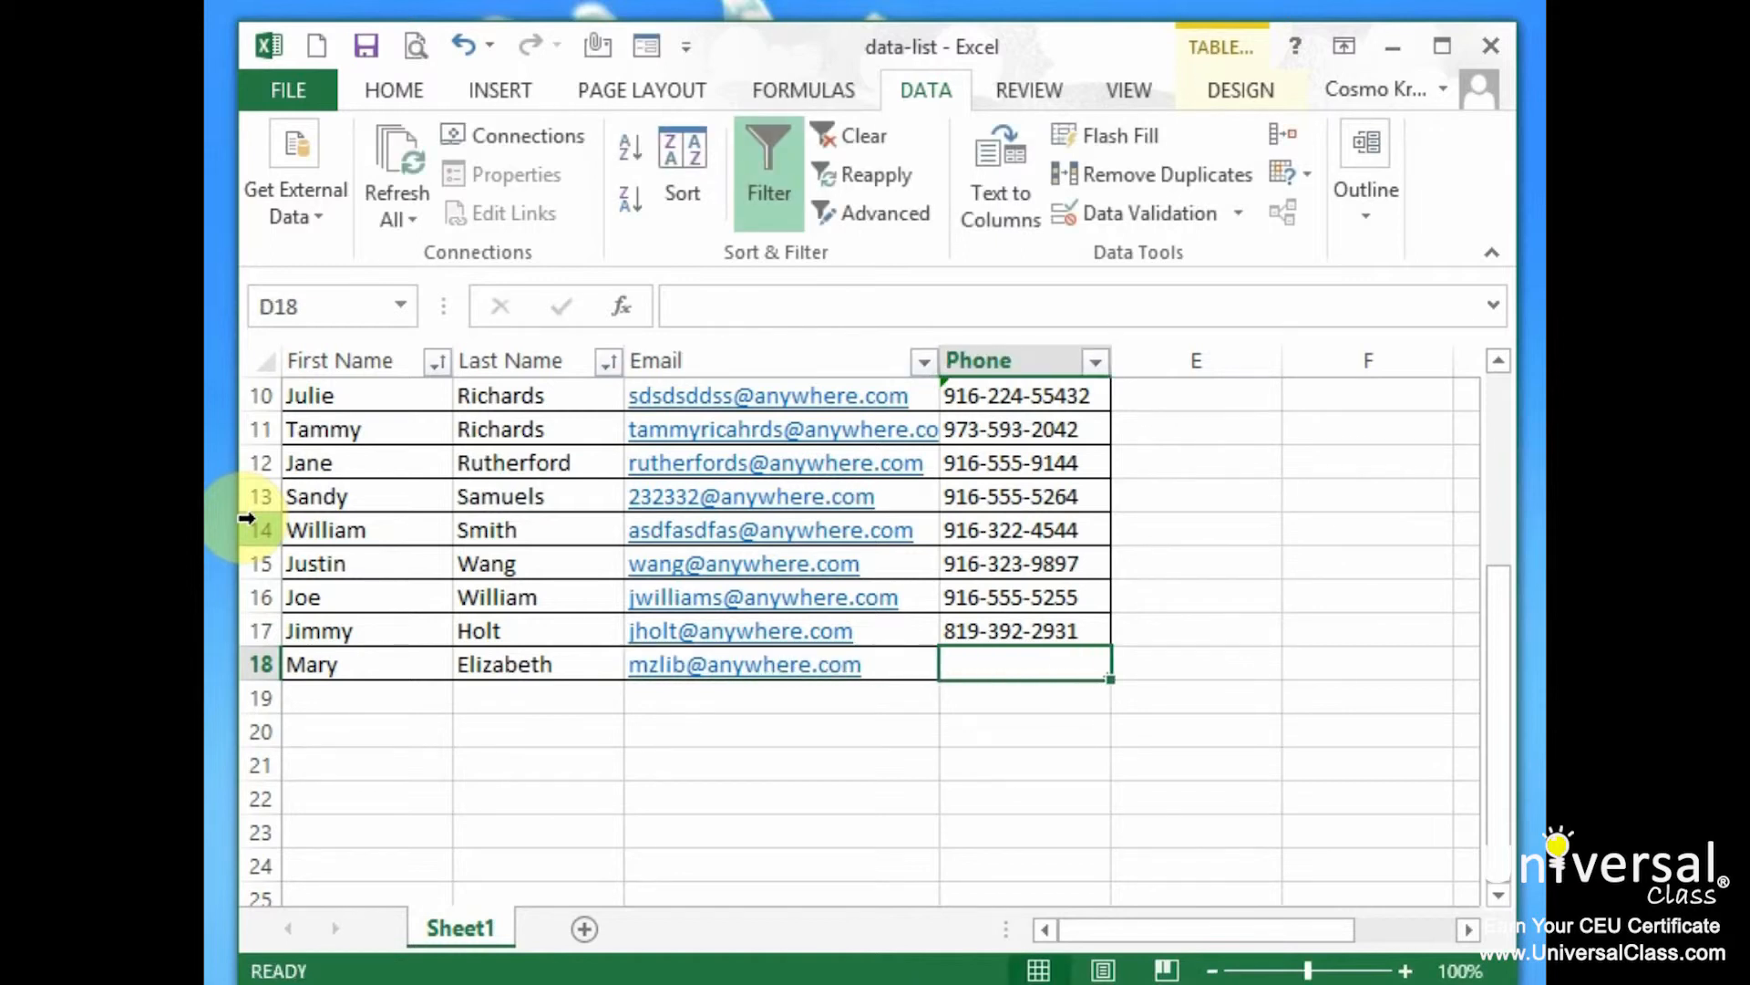
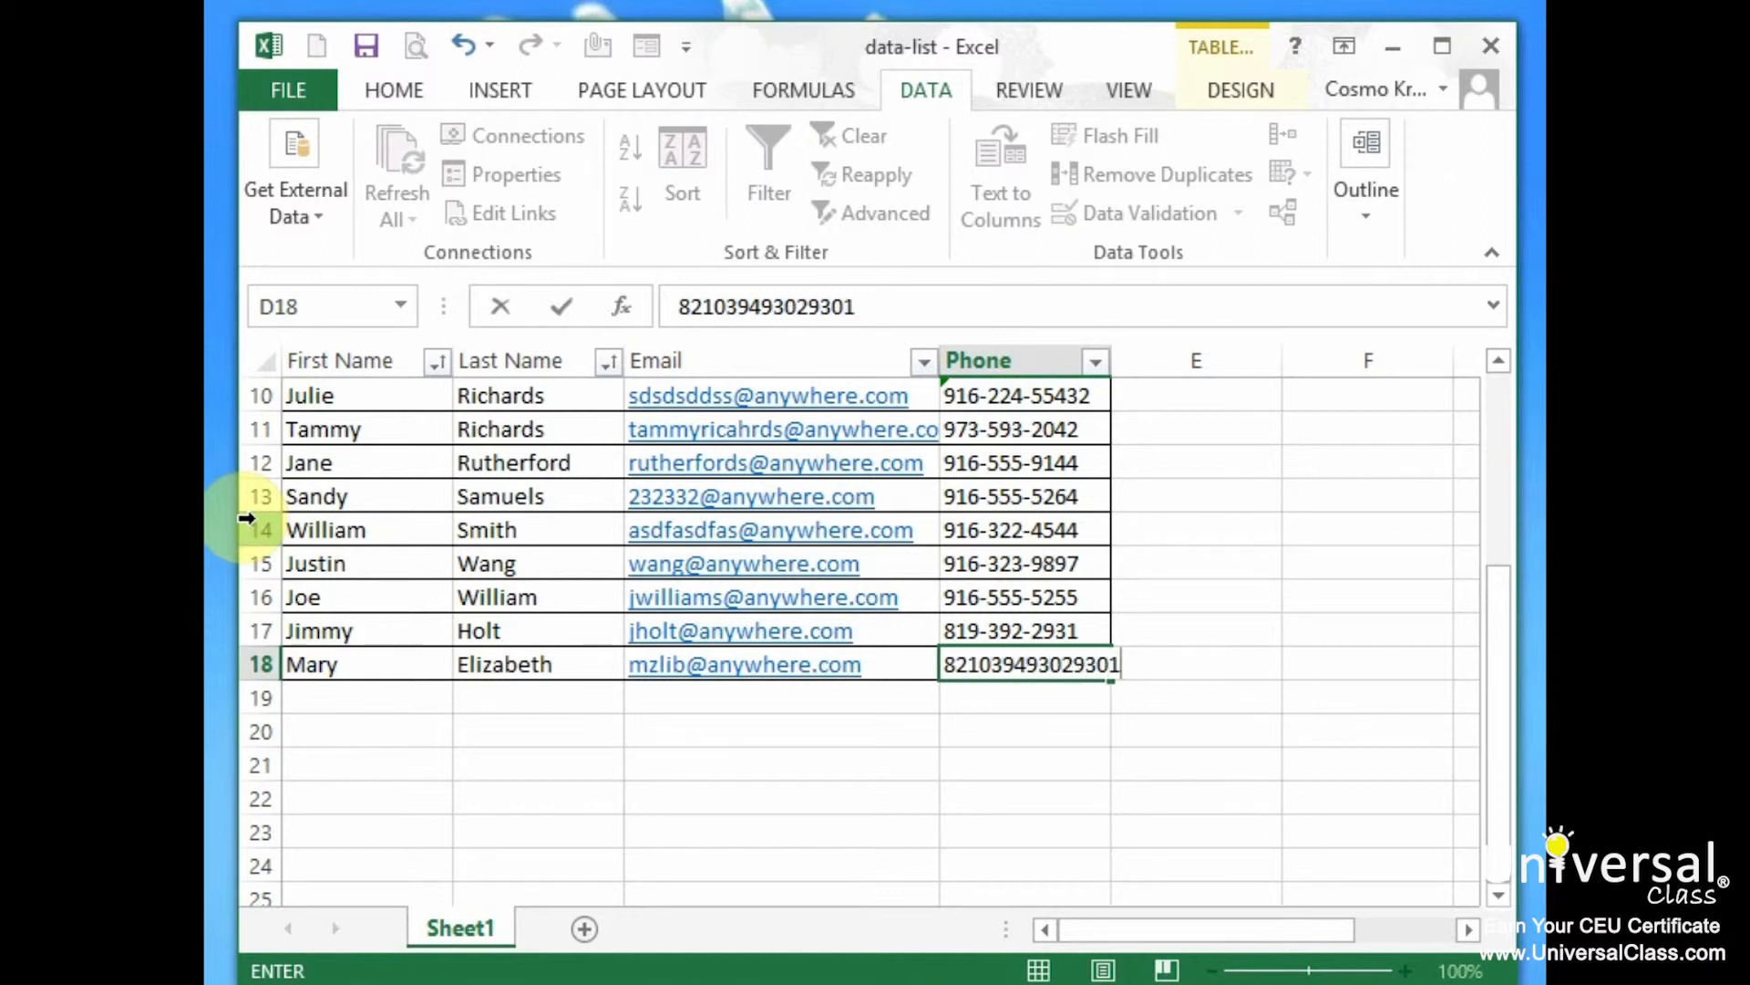
{"action": "key", "text": "Return"}
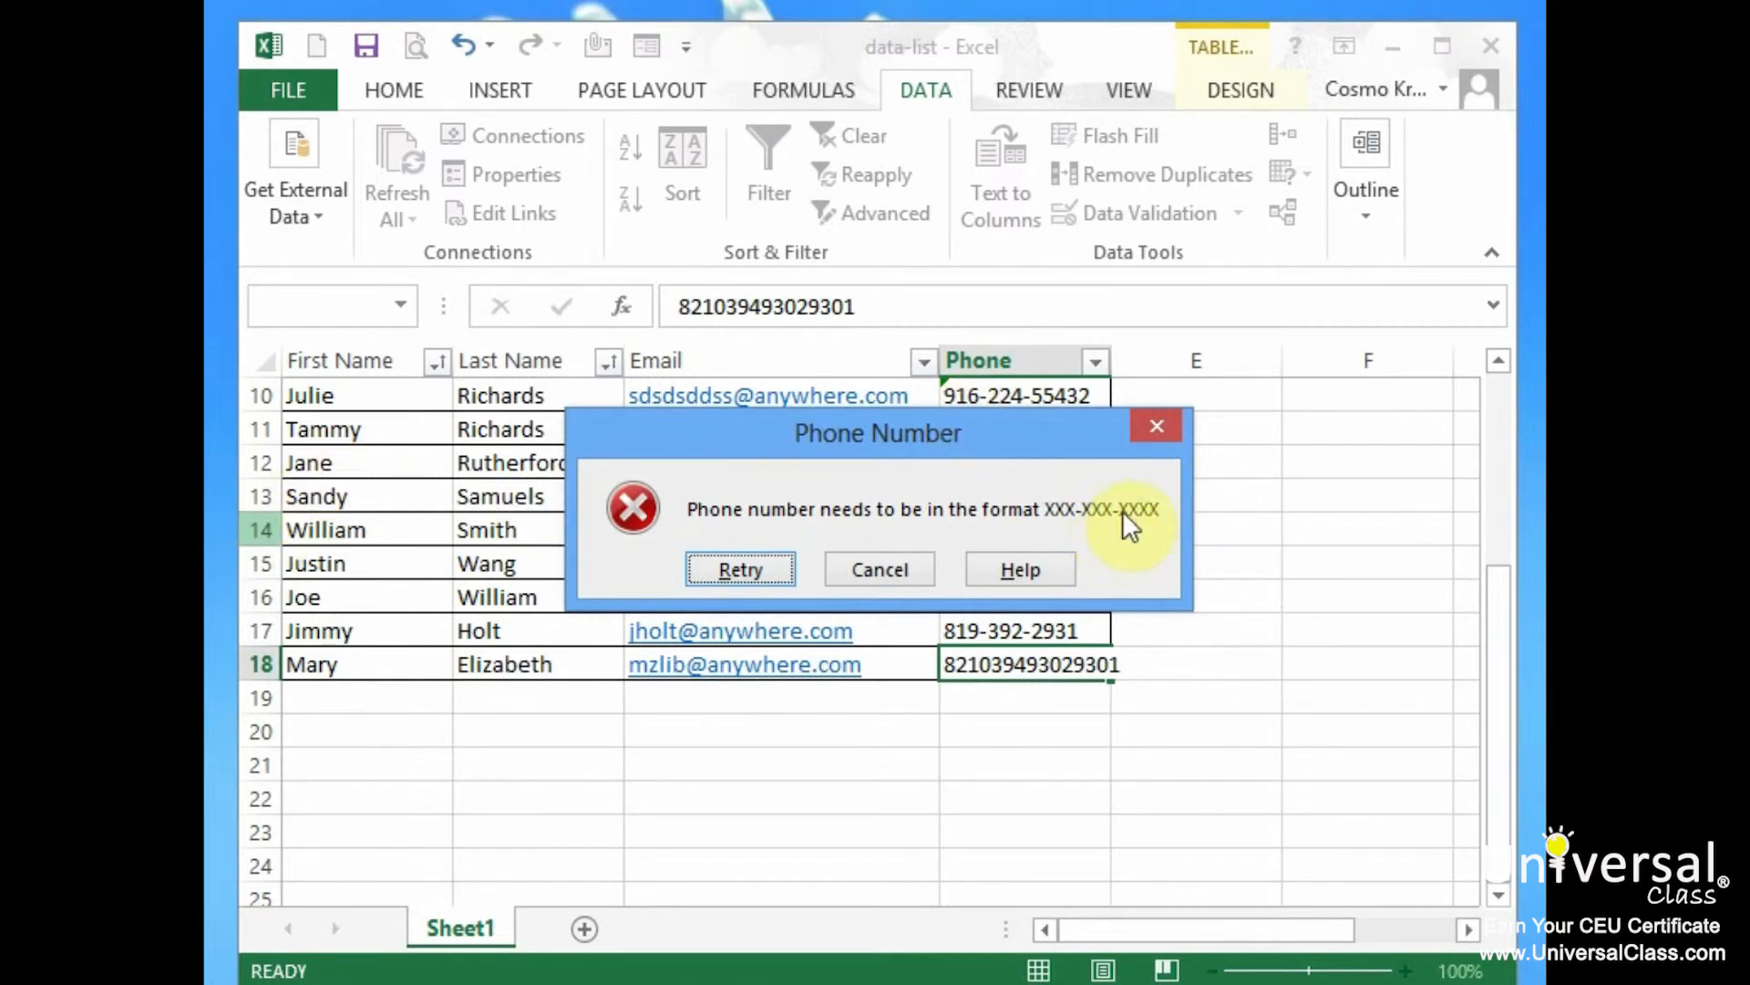
Retry the rejected entry and retype D18's phone number with dashes
{"action": "left_click", "coordinate": [774, 570]}
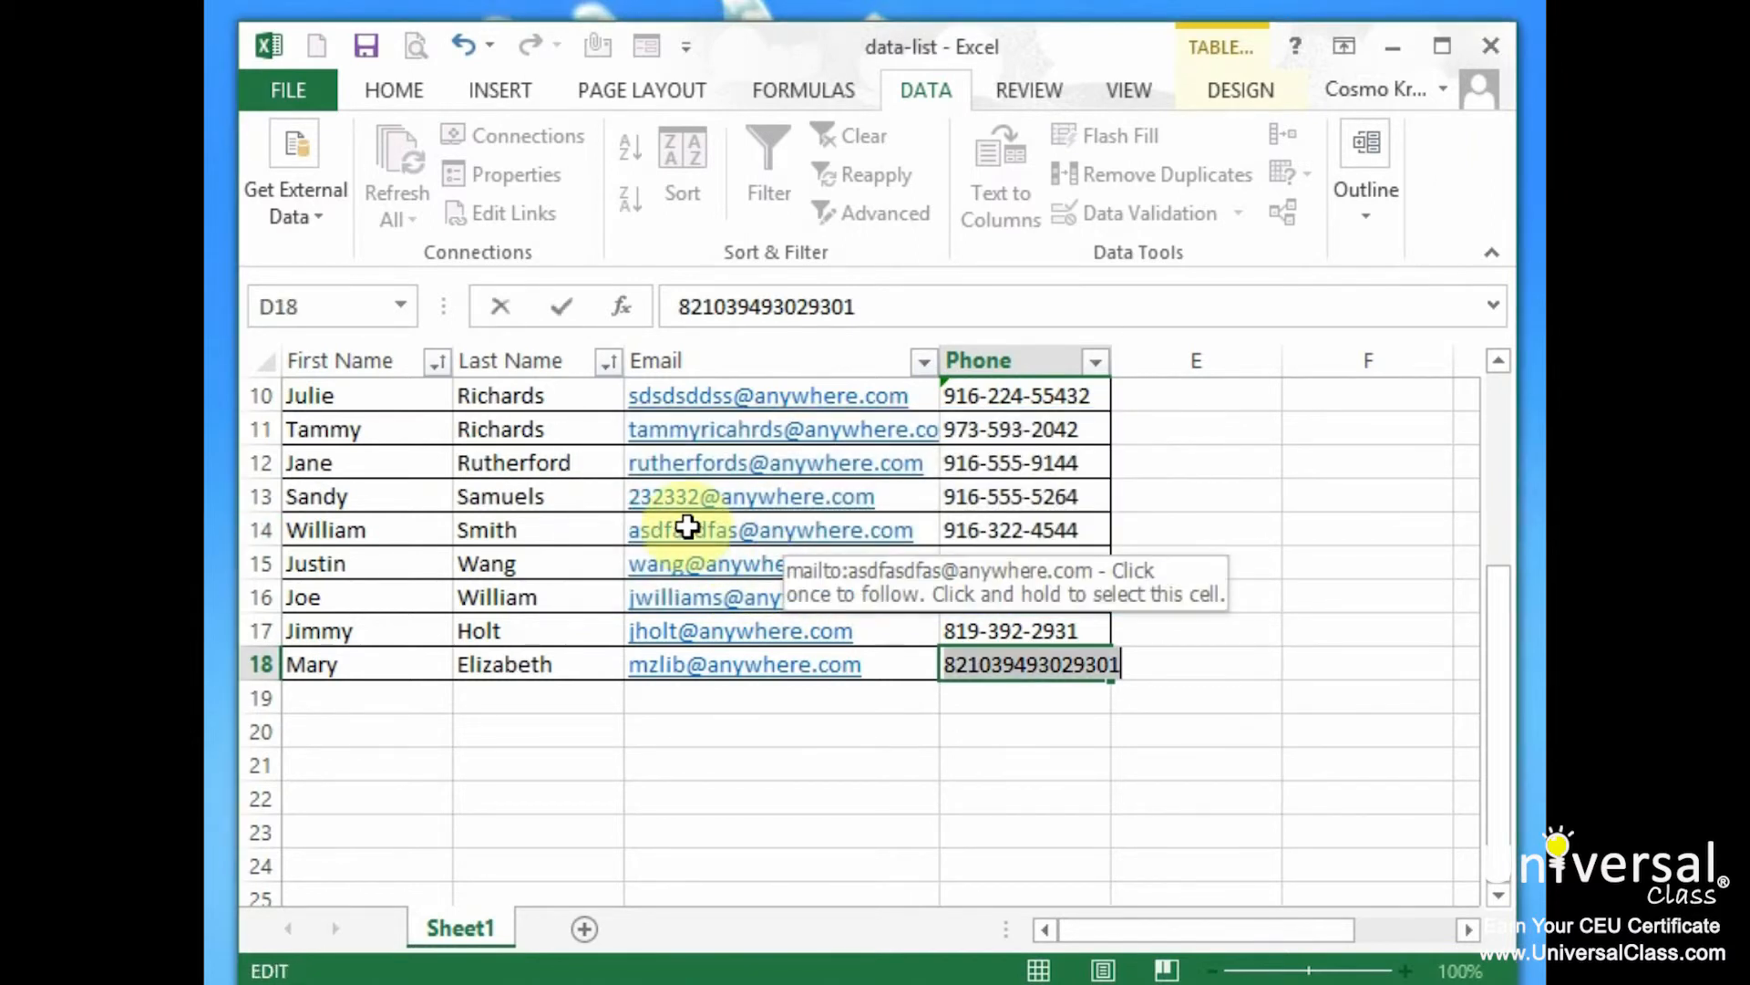
{"action": "key", "text": "Return"}
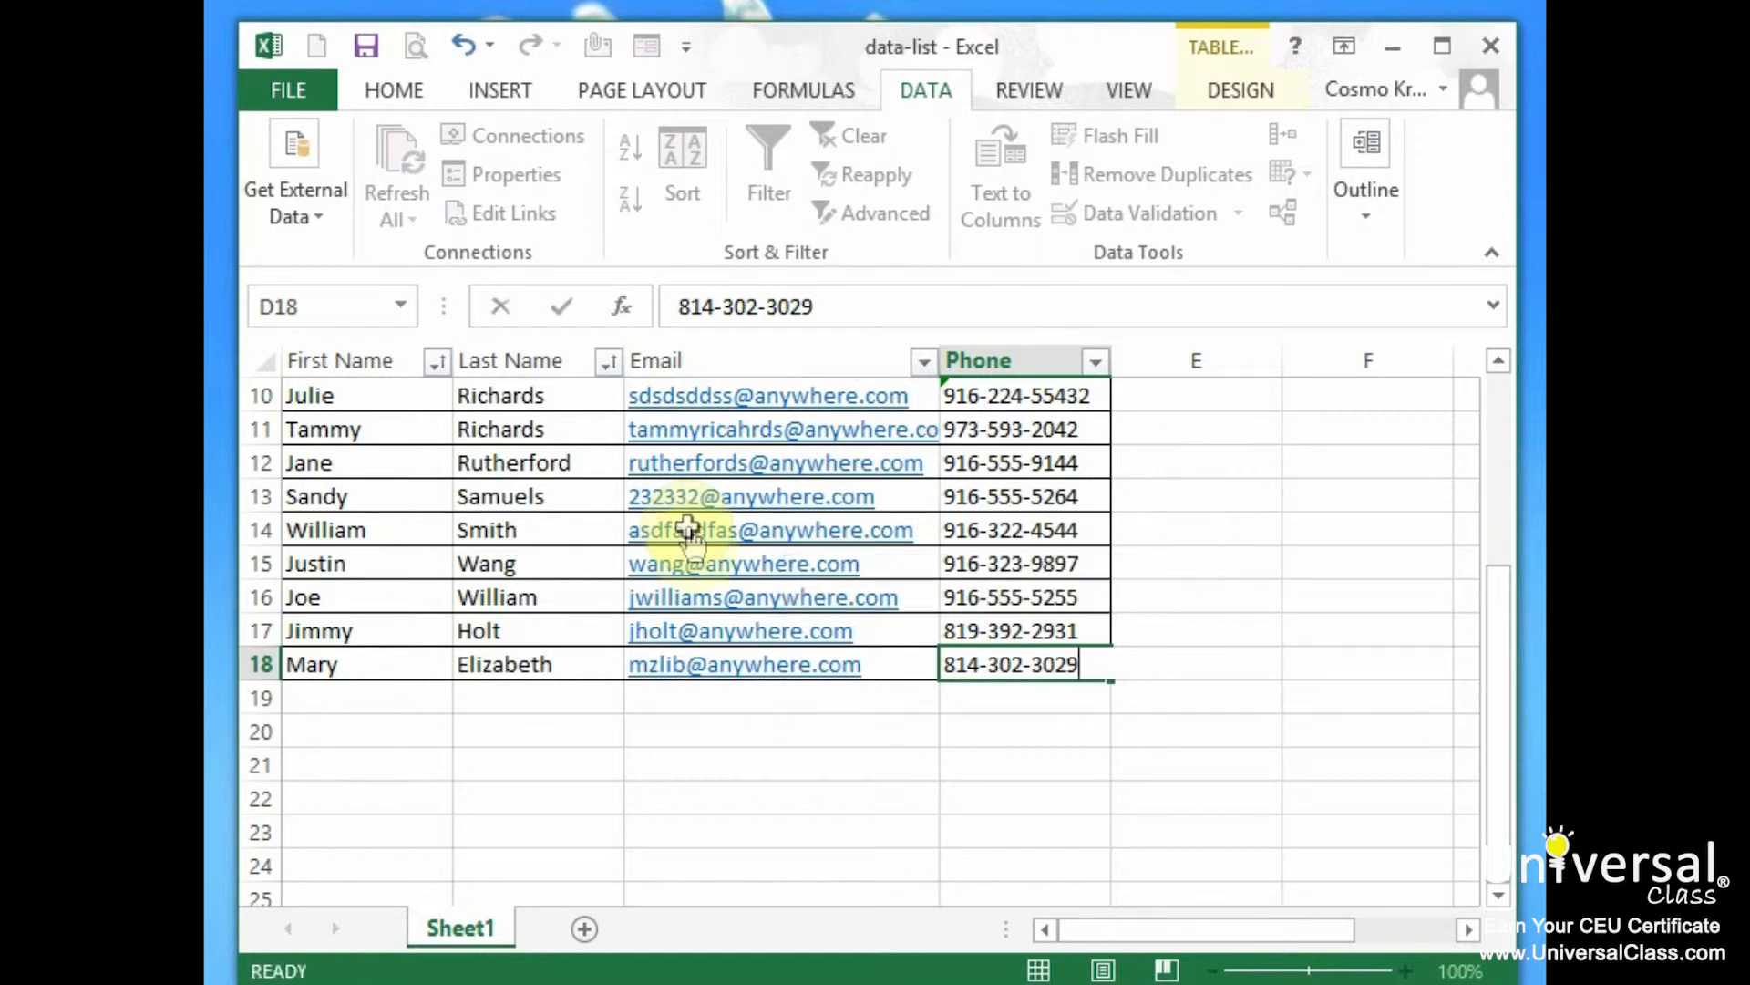
{"action": "key", "text": "Tab"}
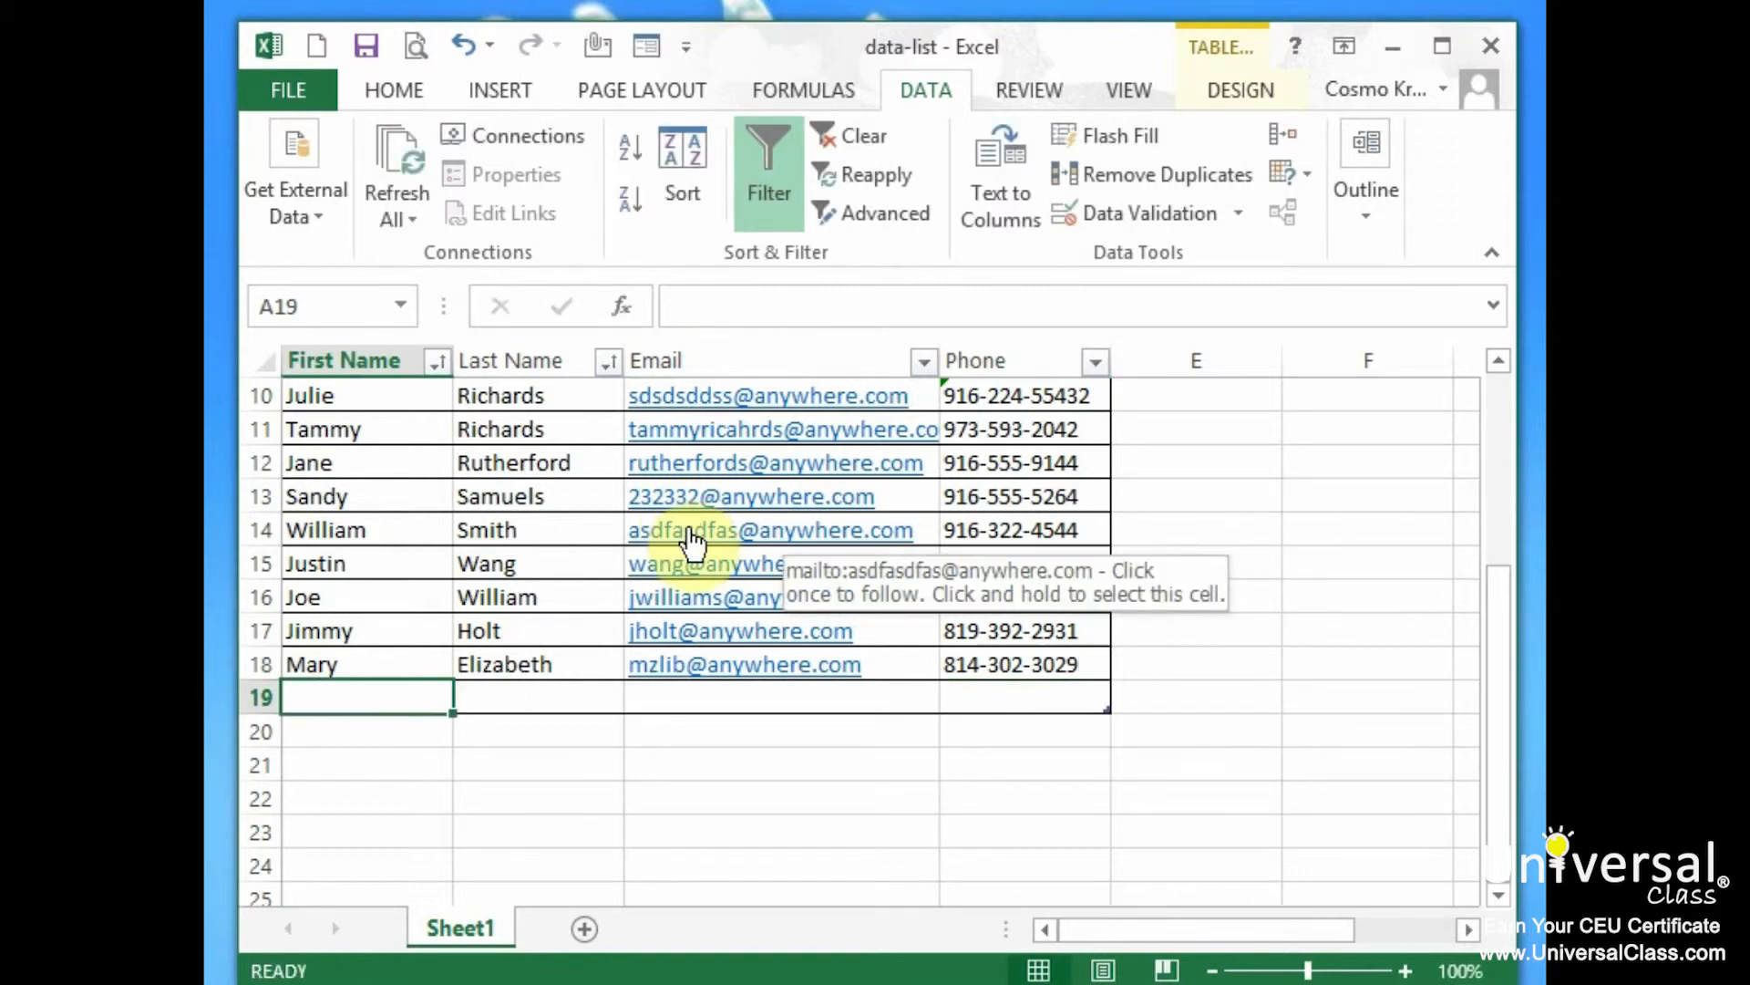
Remove the extra digit from D18's phone number so the 12-character entry is accepted
{"action": "left_click", "coordinate": [1033, 665]}
{"action": "double_click", "coordinate": [1033, 666]}
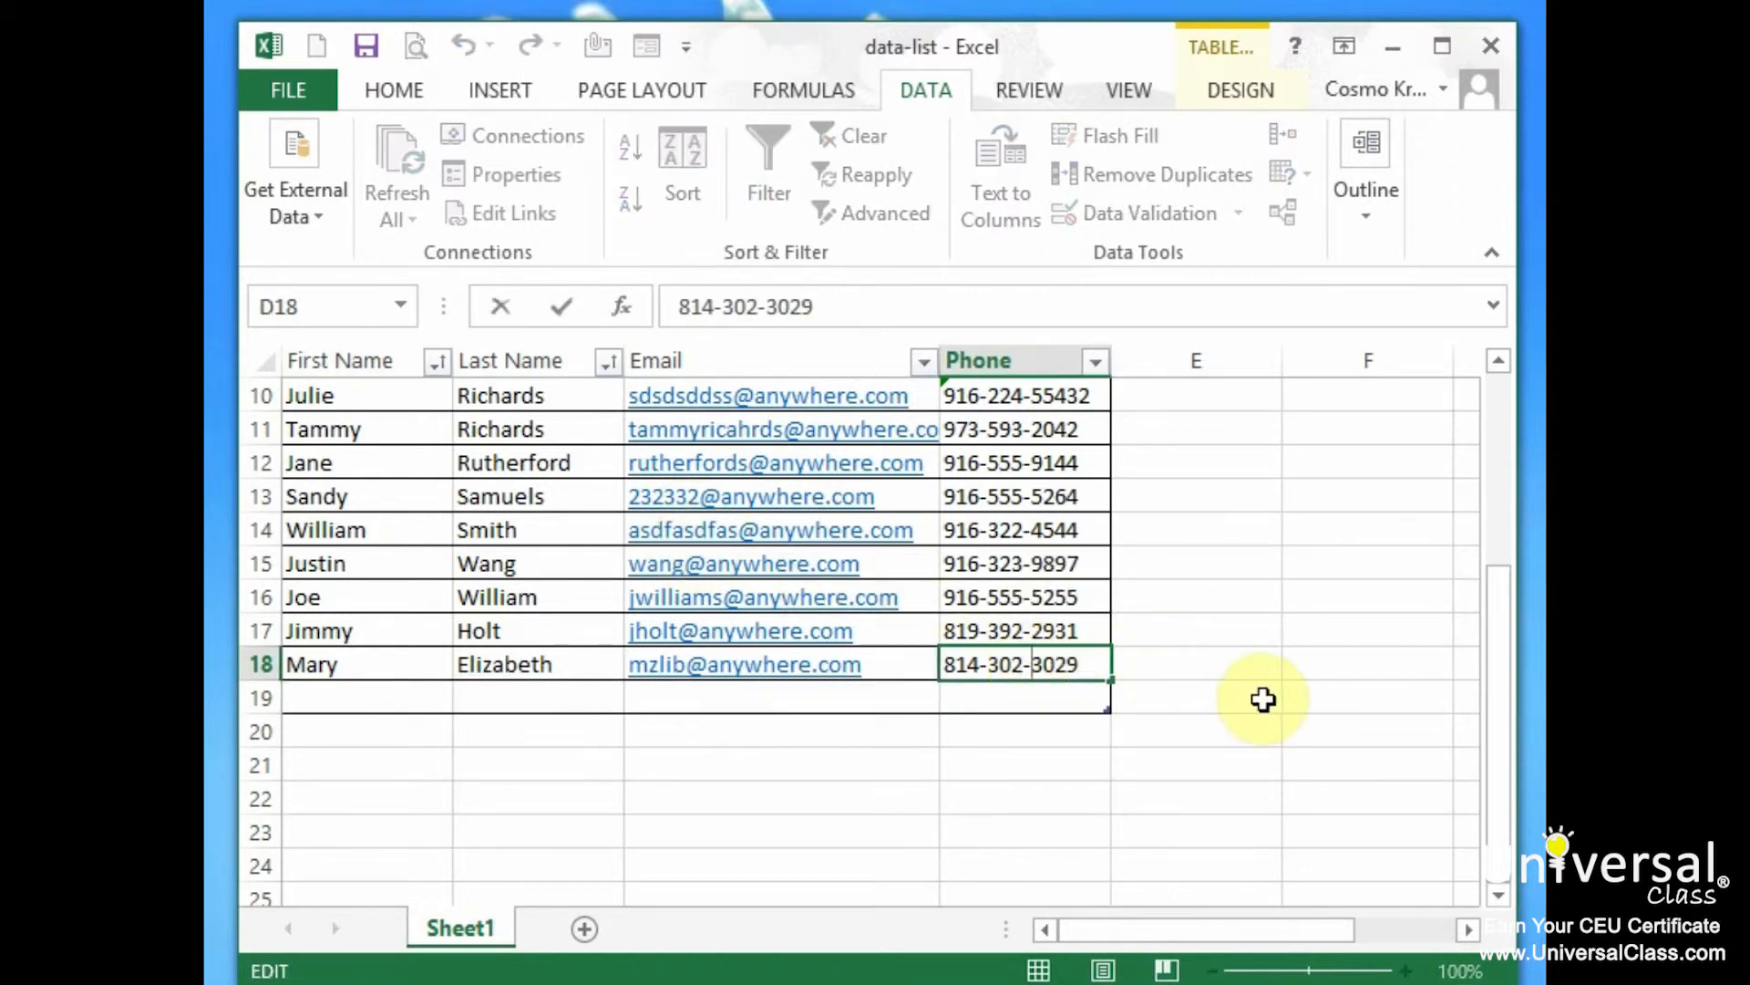
{"action": "type", "text": "3"}
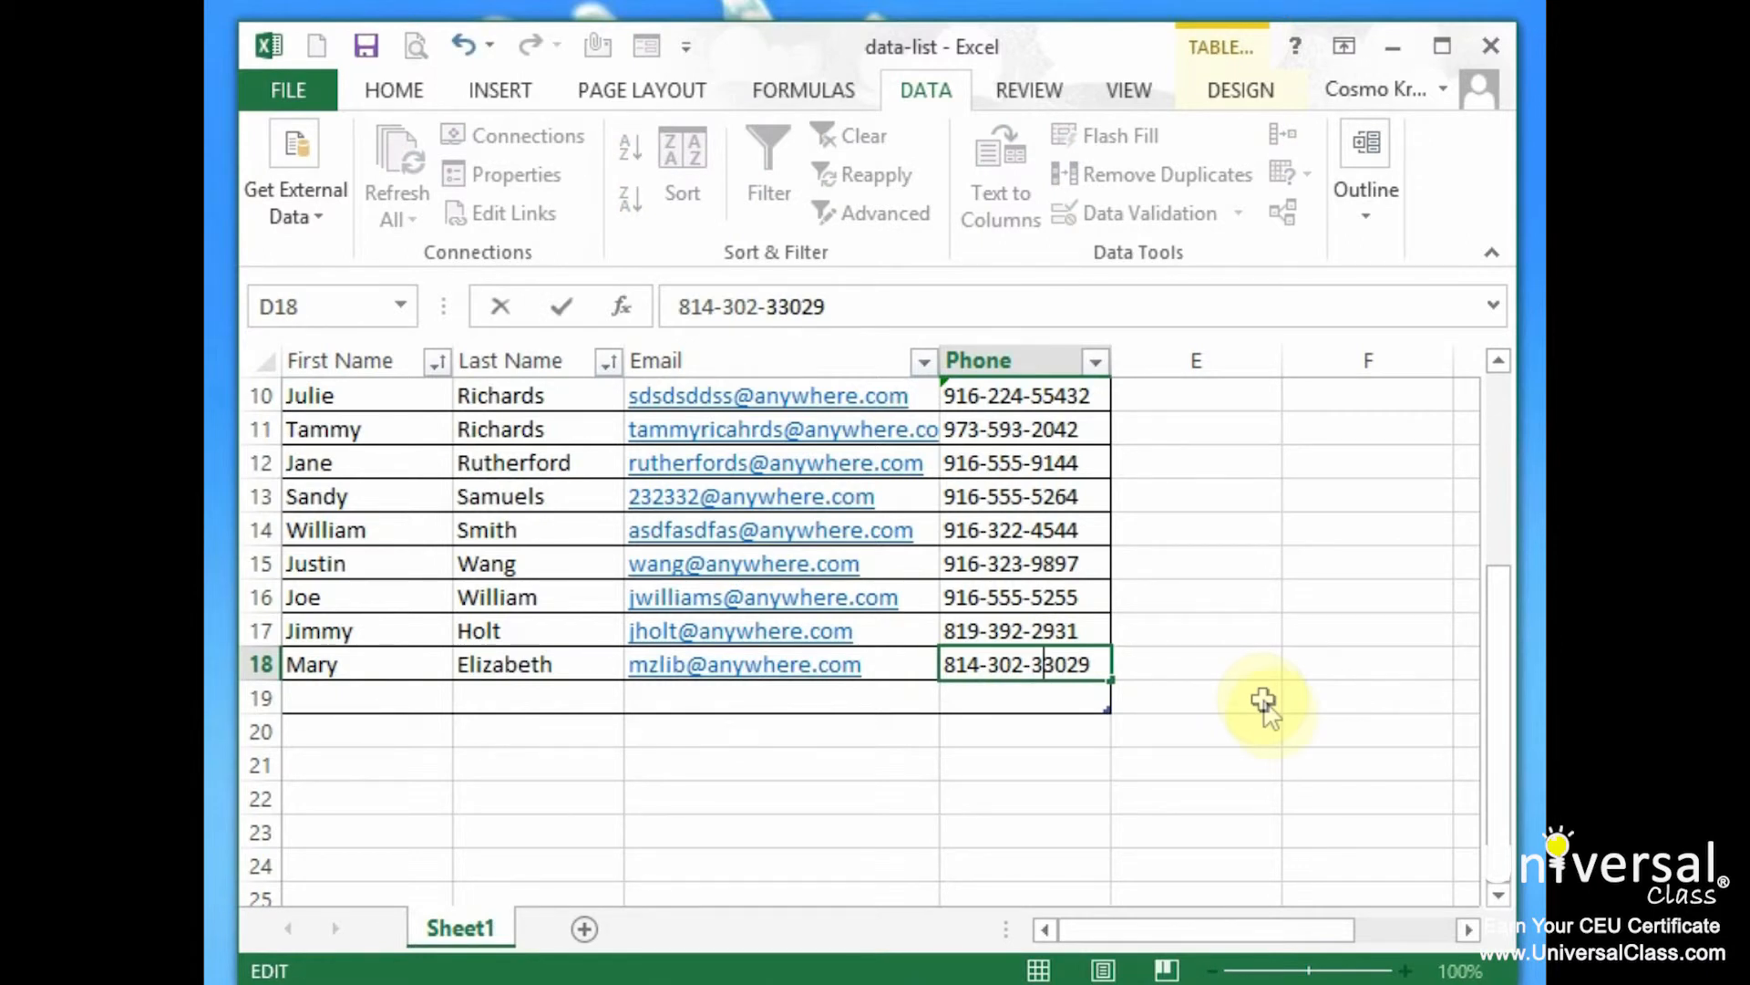
{"action": "key", "text": "Return"}
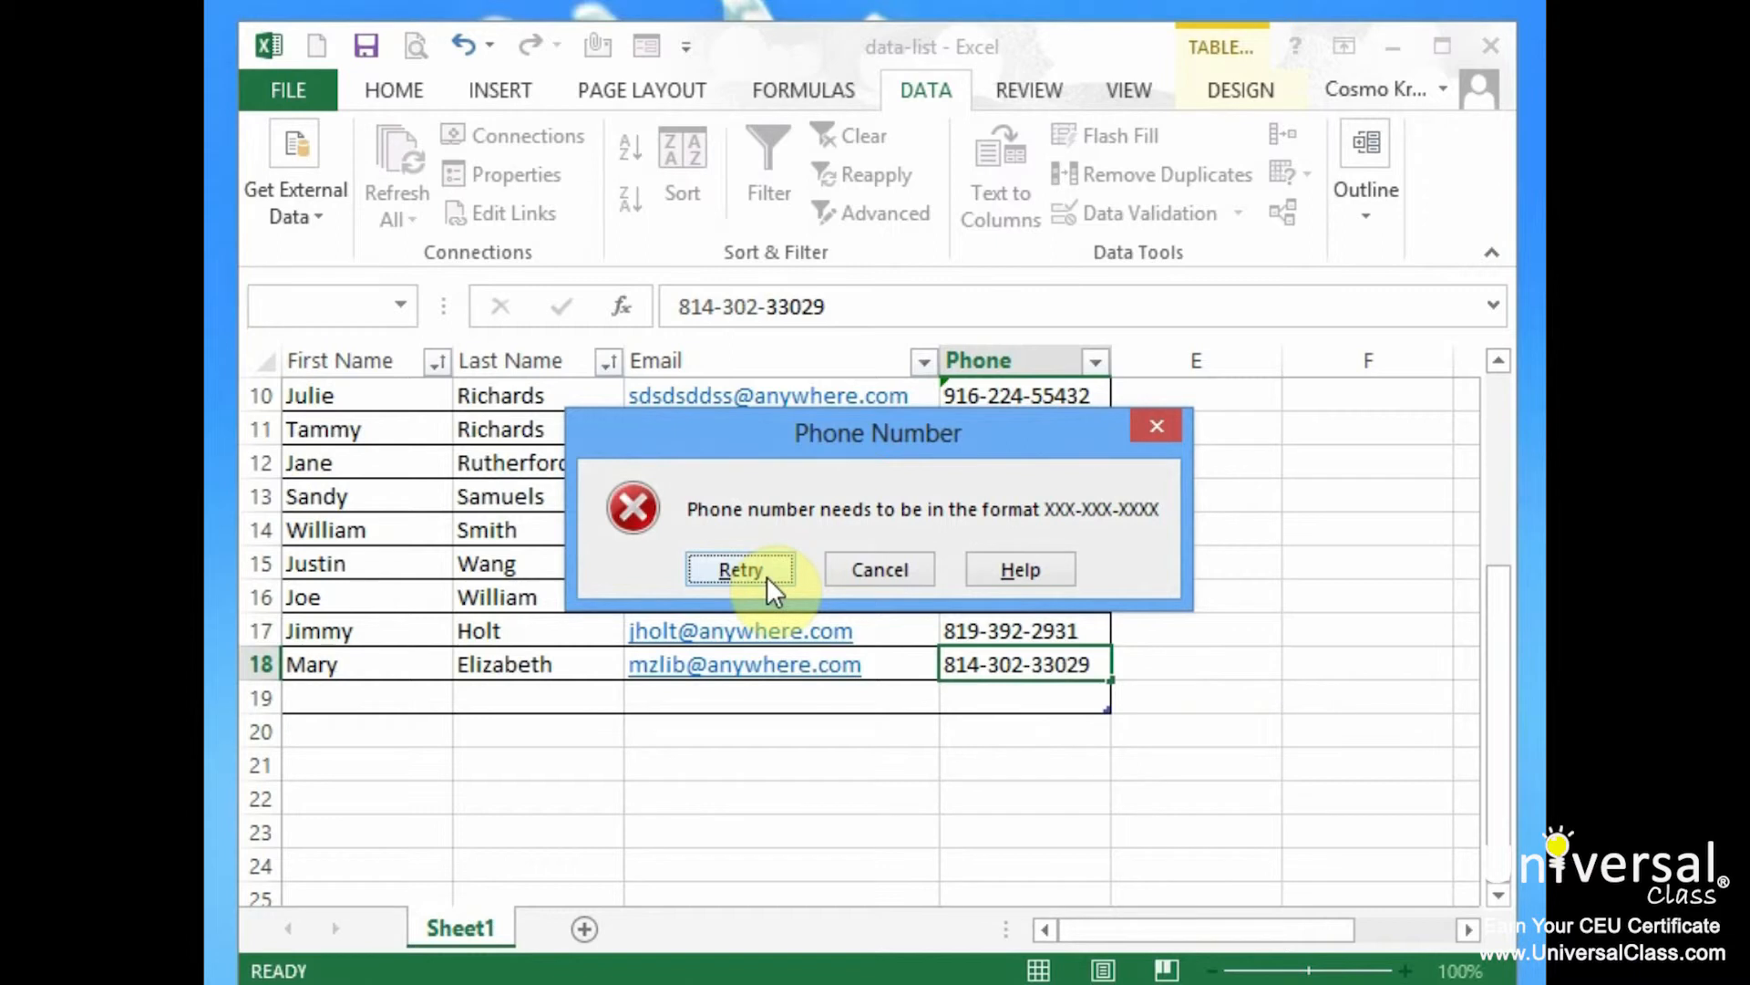
{"action": "left_click", "coordinate": [740, 571]}
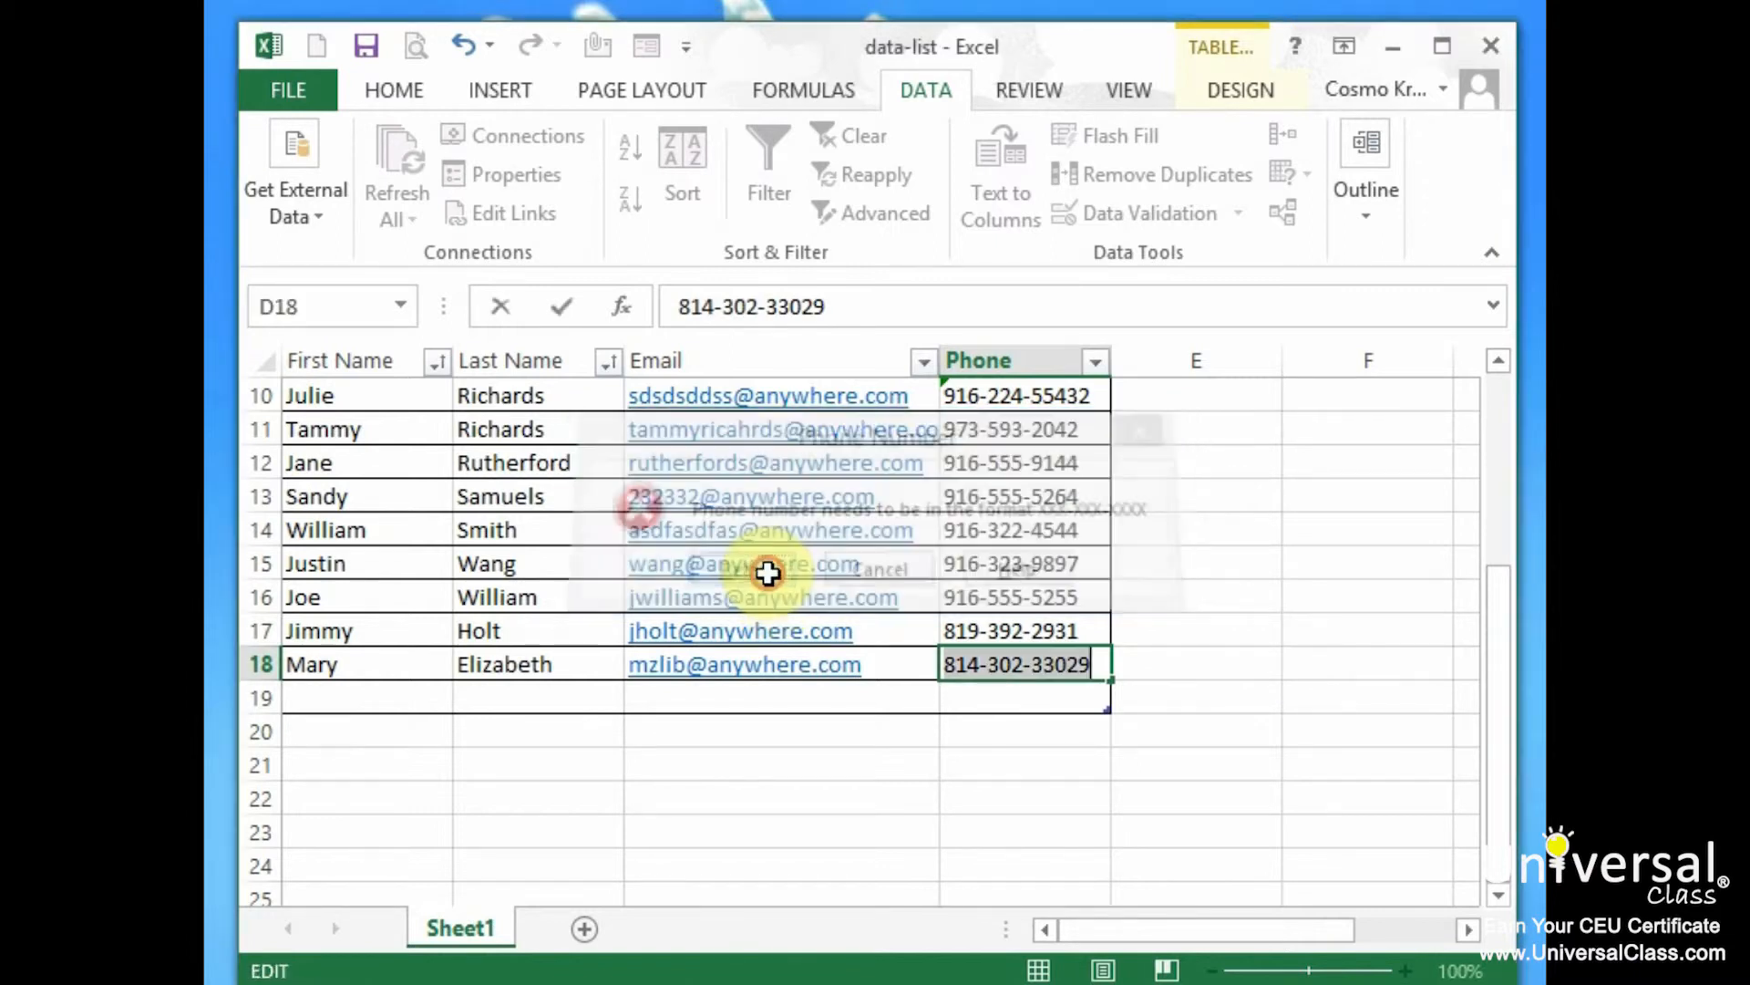
{"action": "left_click", "coordinate": [1063, 667]}
{"action": "key", "text": "BackSpace"}
{"action": "key", "text": "Return"}
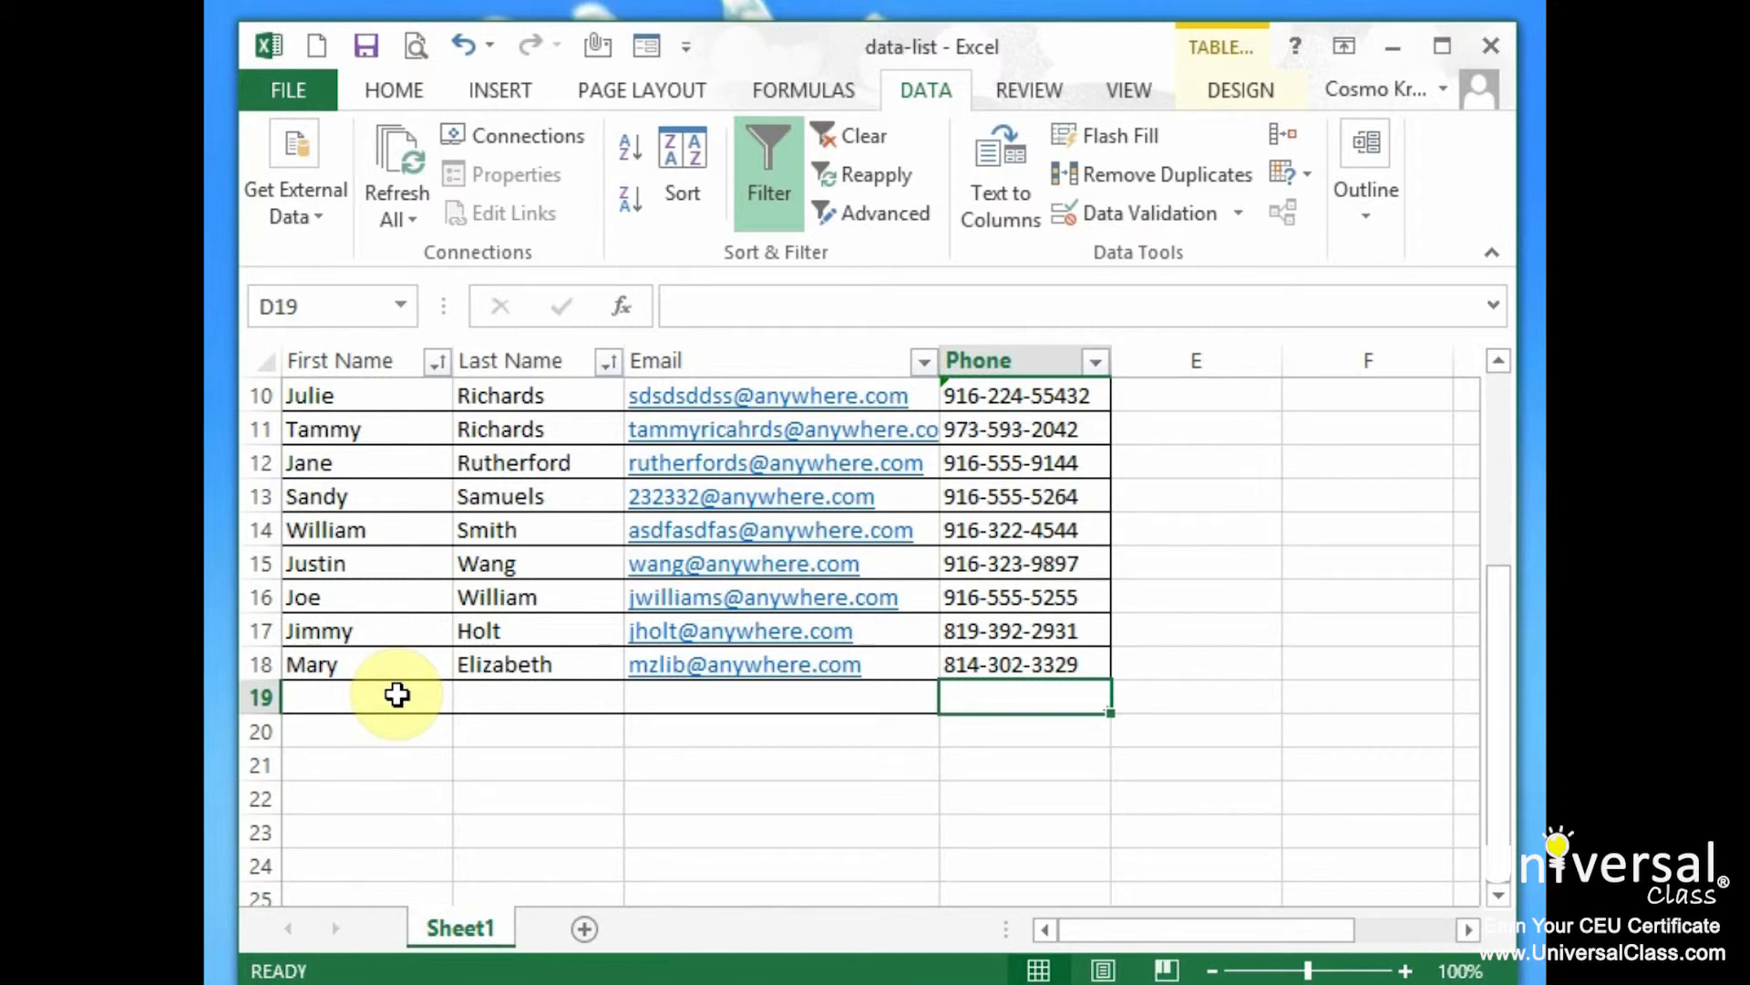
{"action": "scroll", "coordinate": [782, 547], "scroll_direction": "up", "scroll_amount": 3}
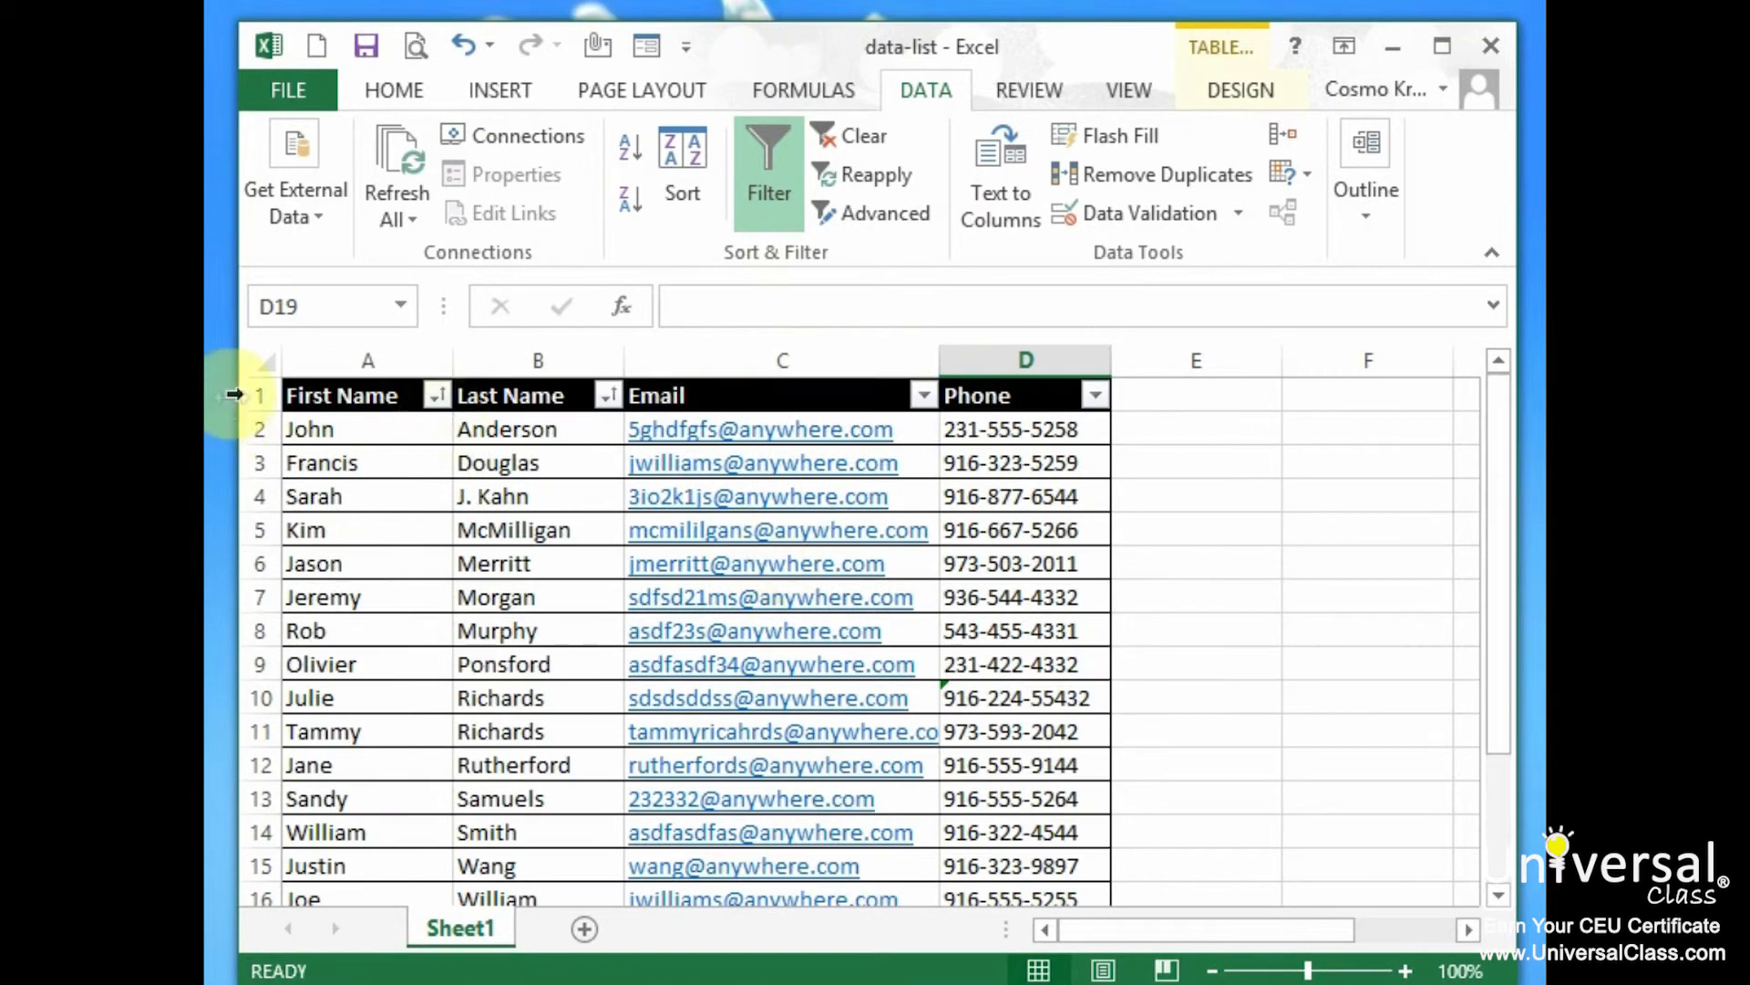
Run Error Checking, delete the extra trailing digit from D10's phone number, and finish the check
{"action": "left_click", "coordinate": [829, 86]}
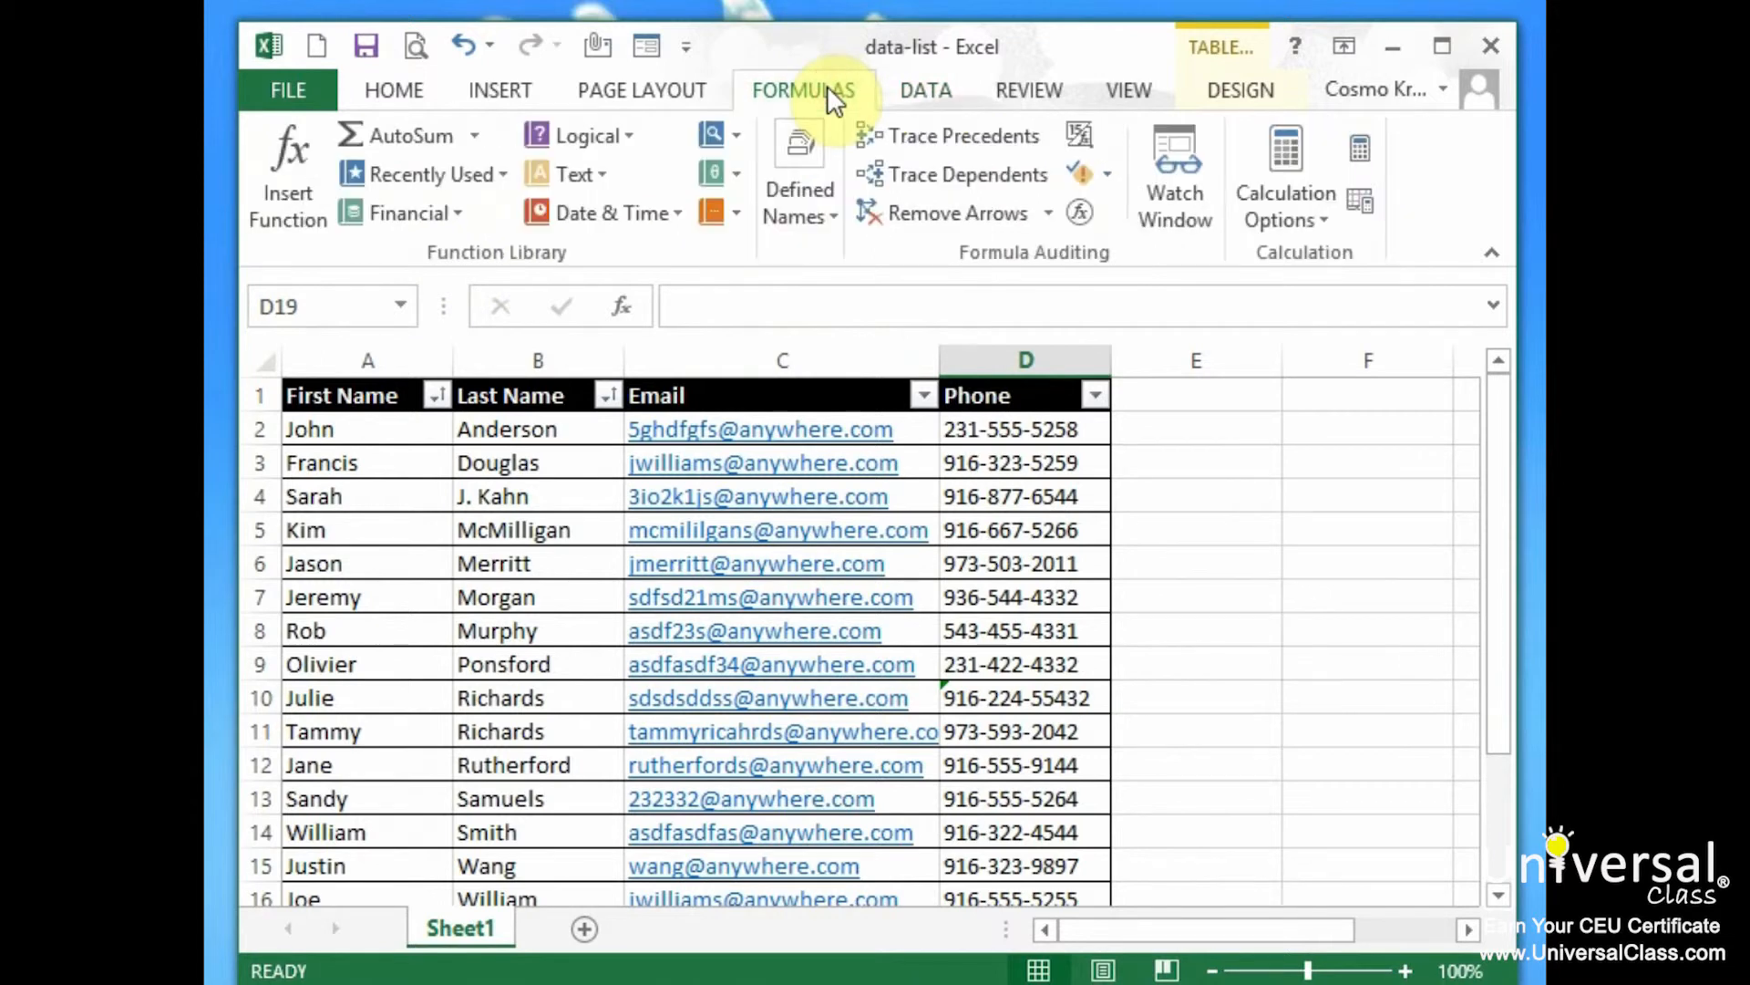
{"action": "left_click", "coordinate": [1085, 173]}
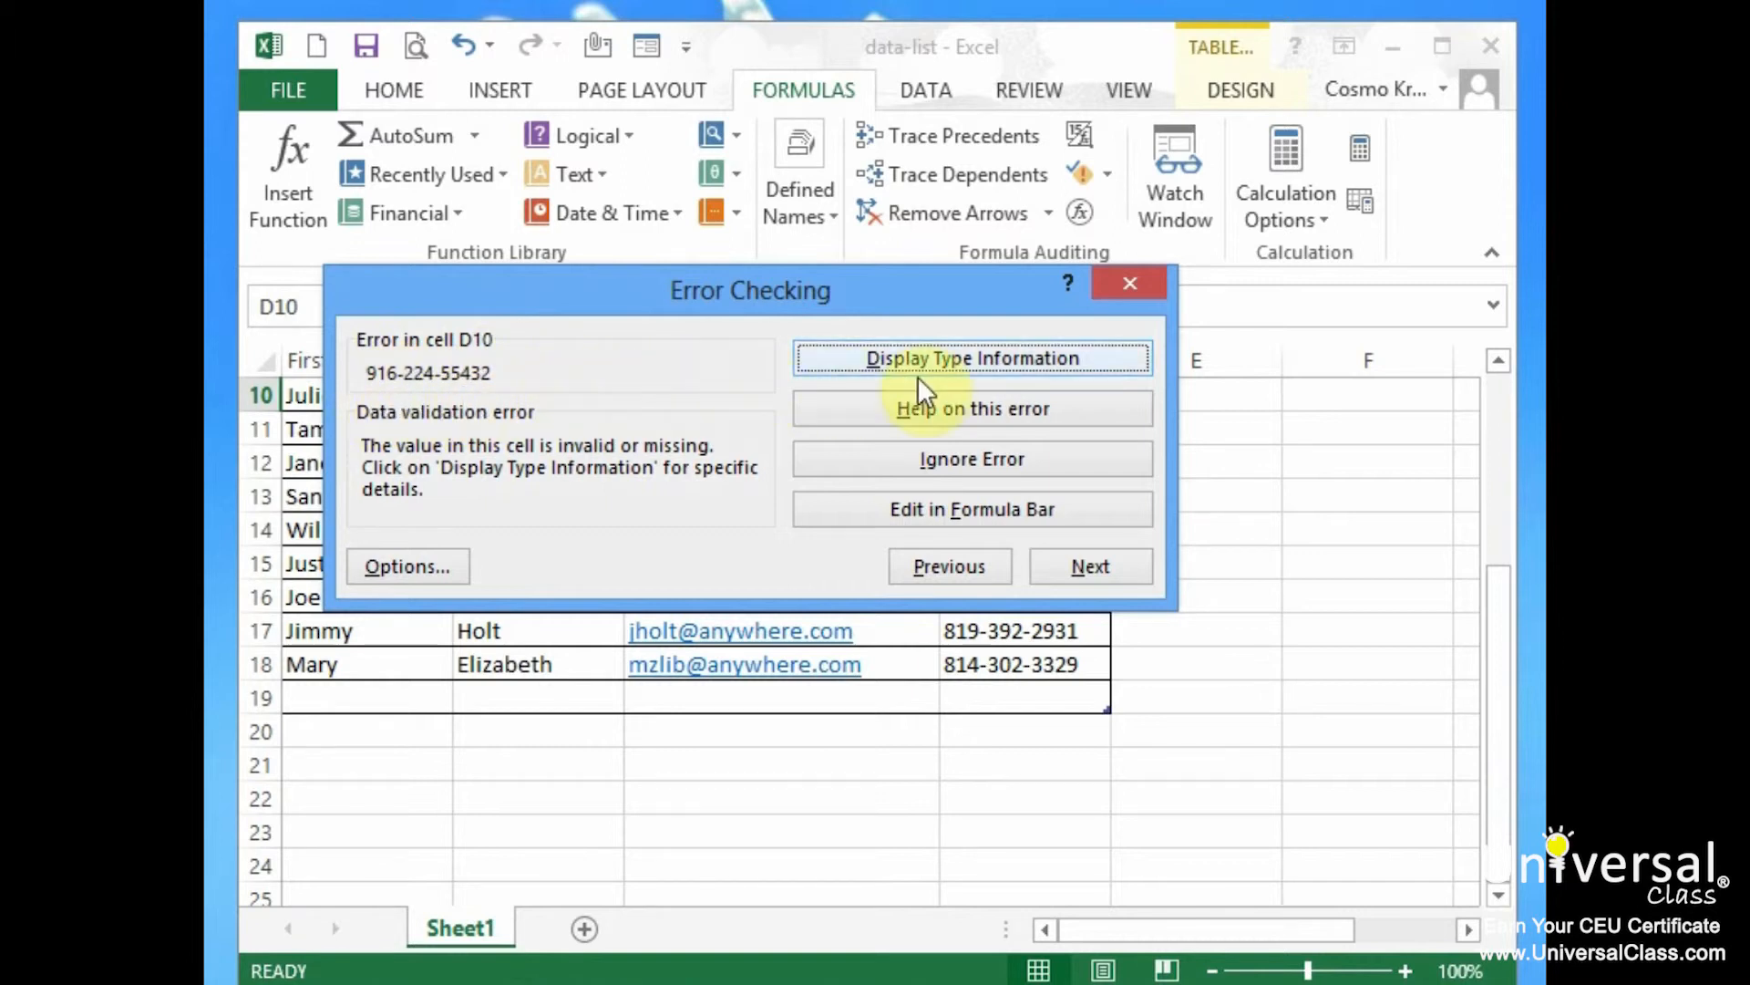
{"action": "left_click", "coordinate": [990, 515]}
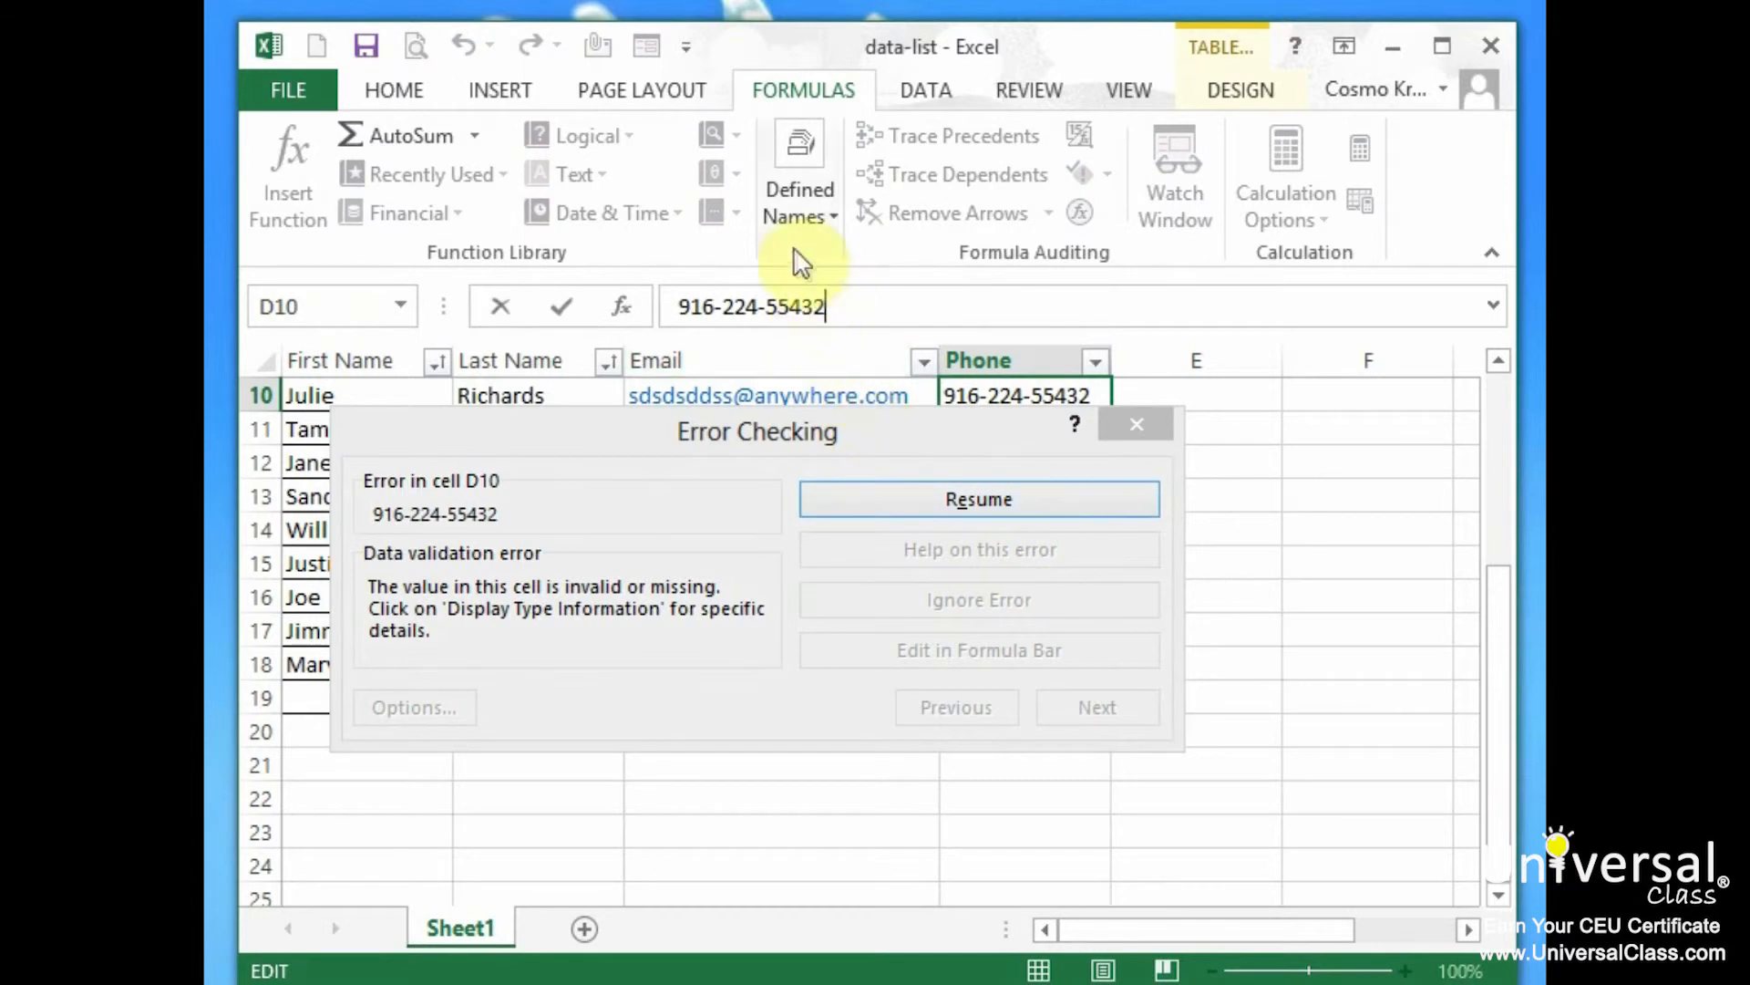
{"action": "key", "text": "BackSpace"}
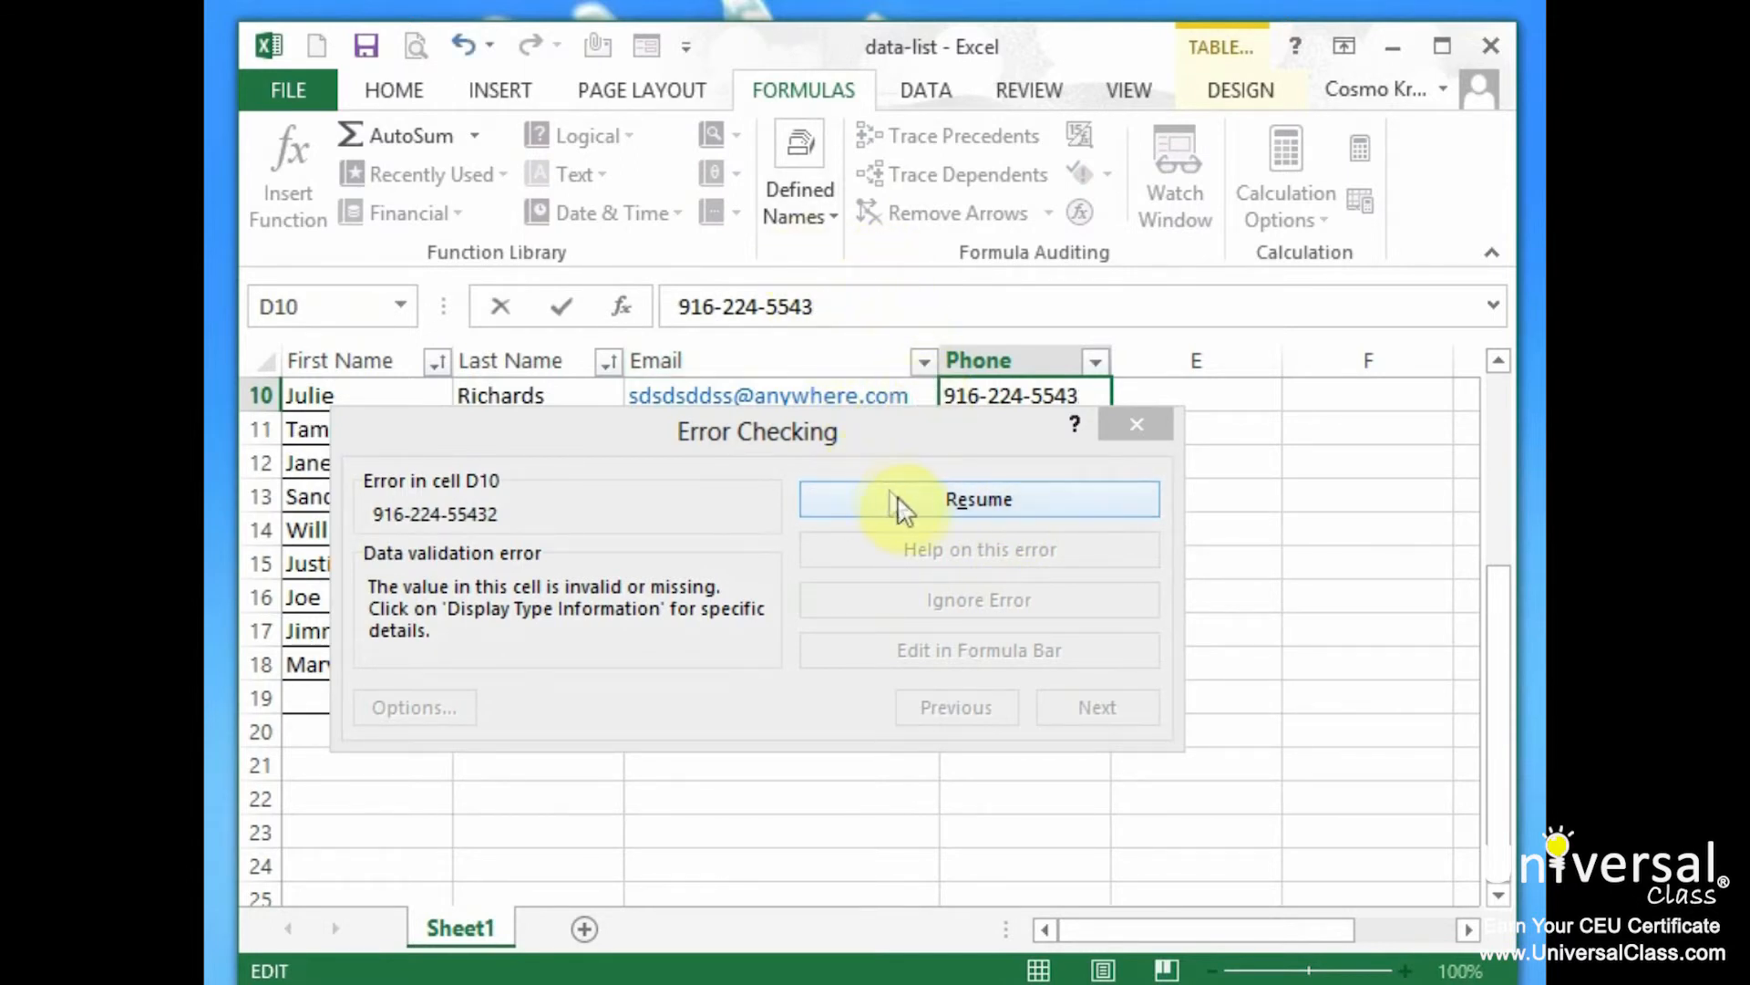
{"action": "left_click", "coordinate": [929, 500]}
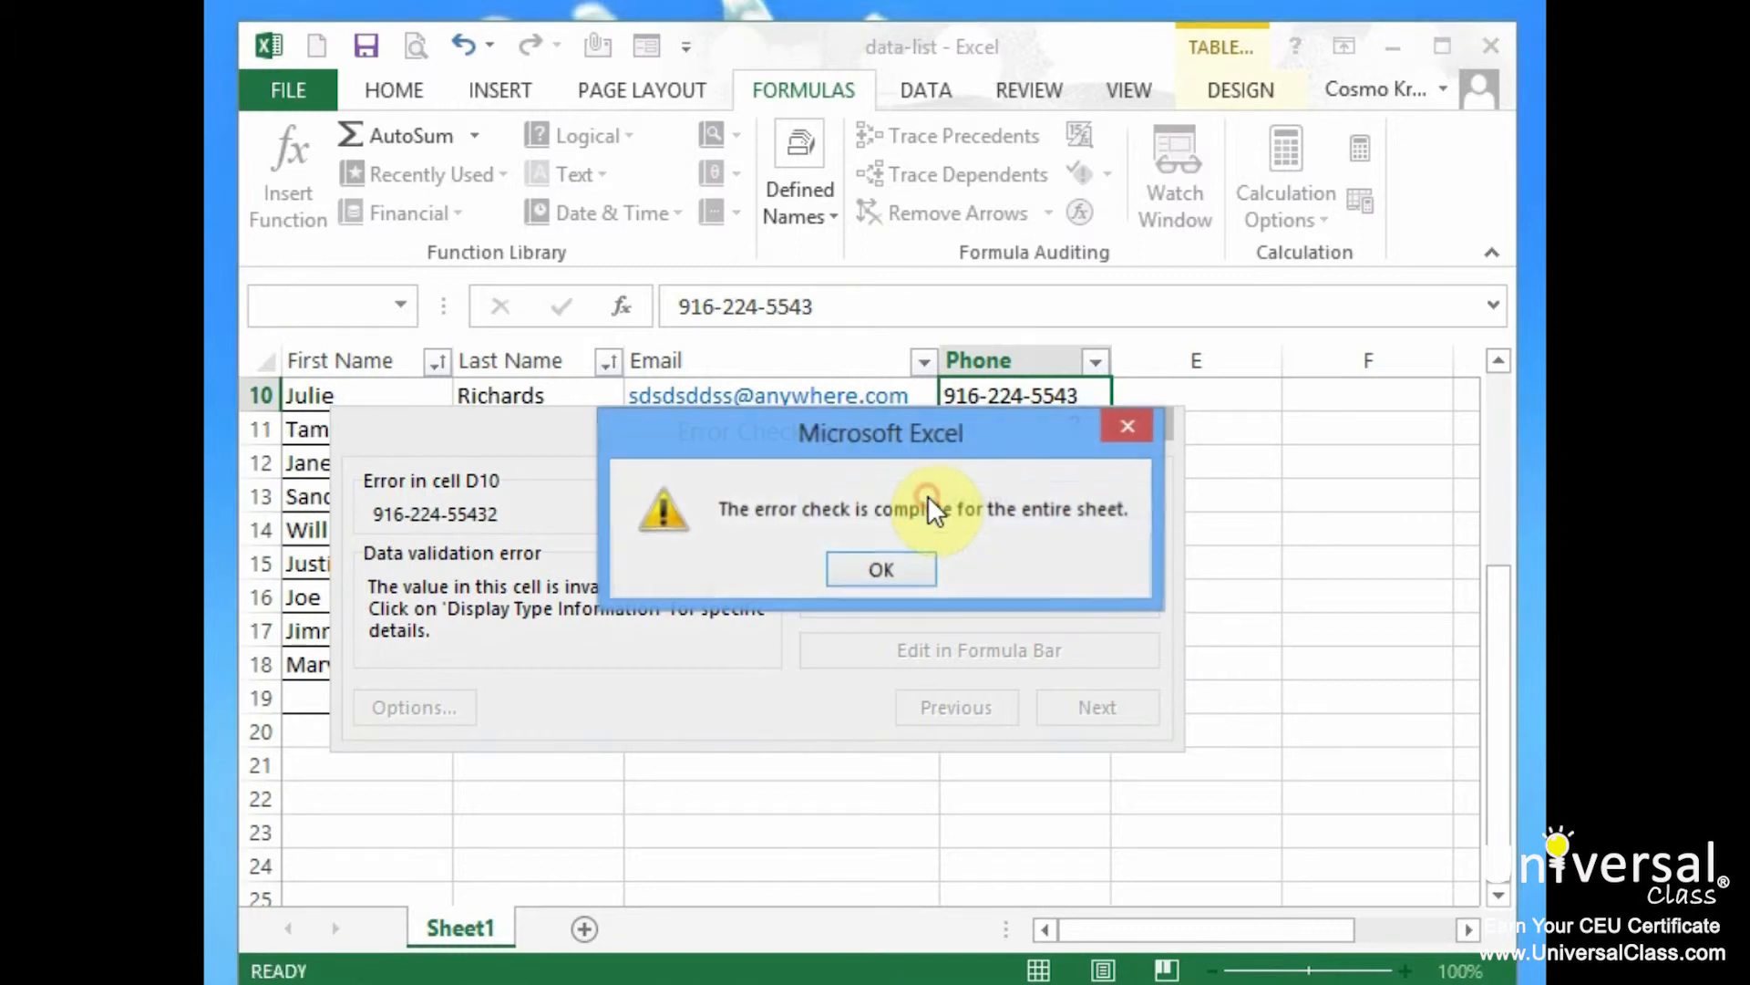
{"action": "left_click", "coordinate": [910, 571]}
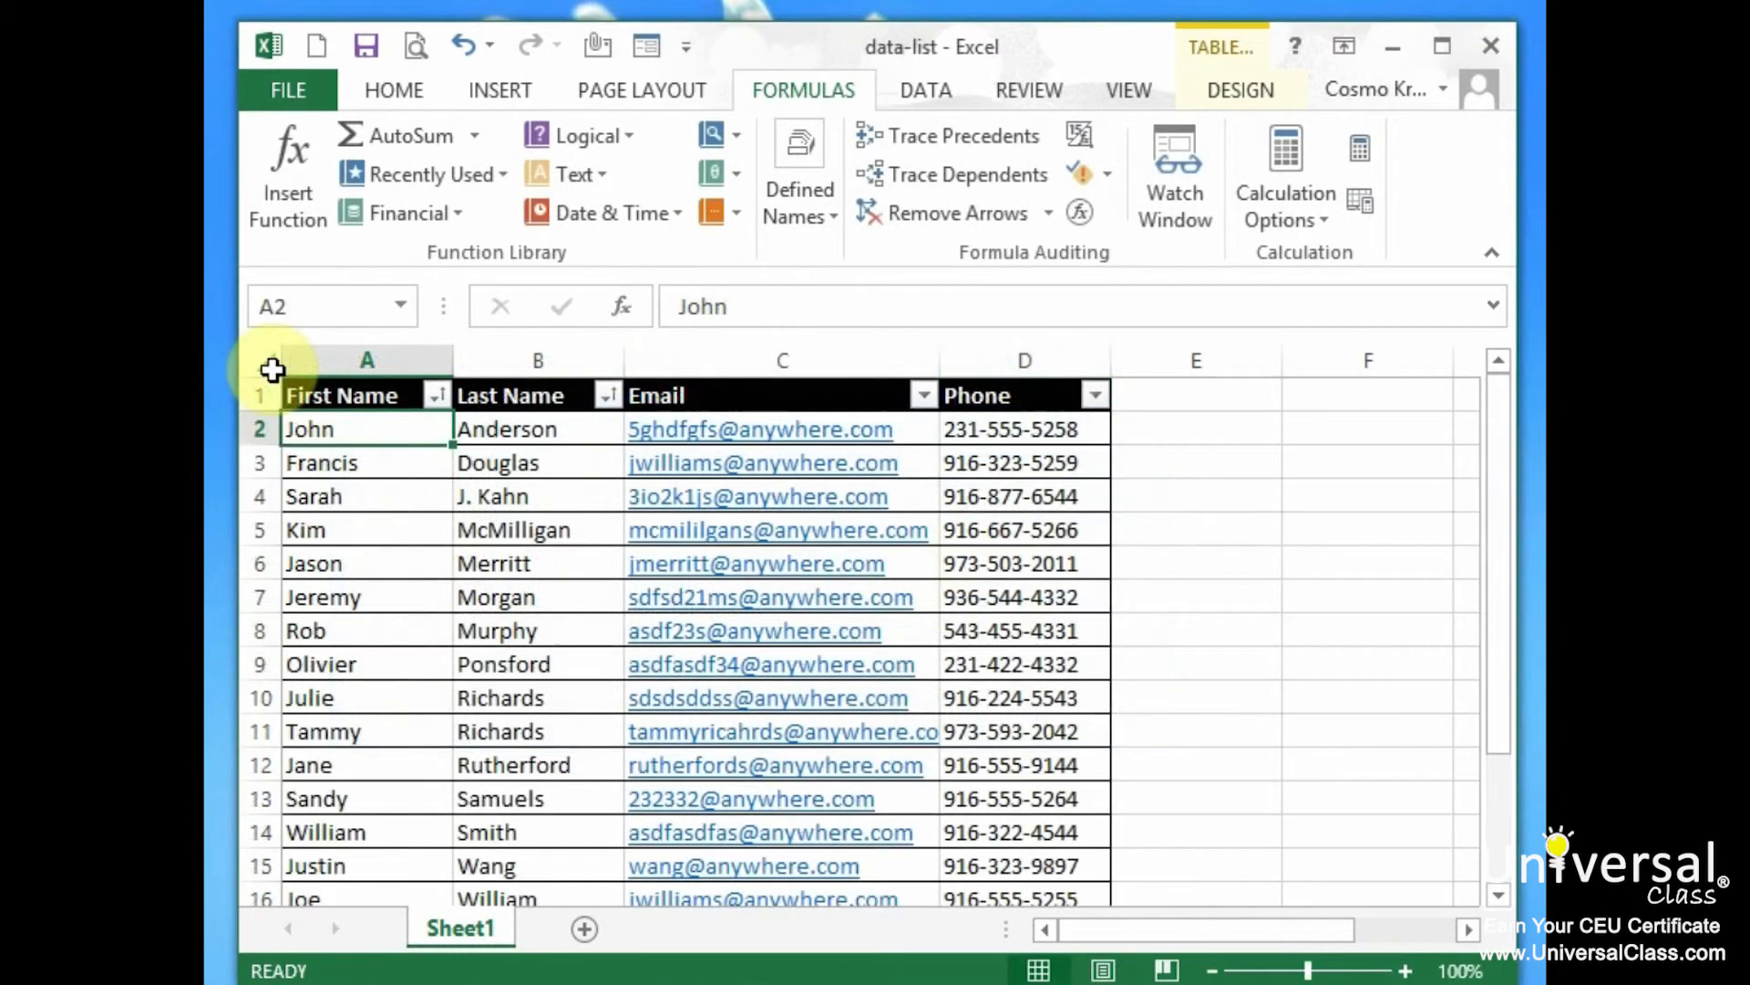
{"action": "left_click", "coordinate": [293, 80]}
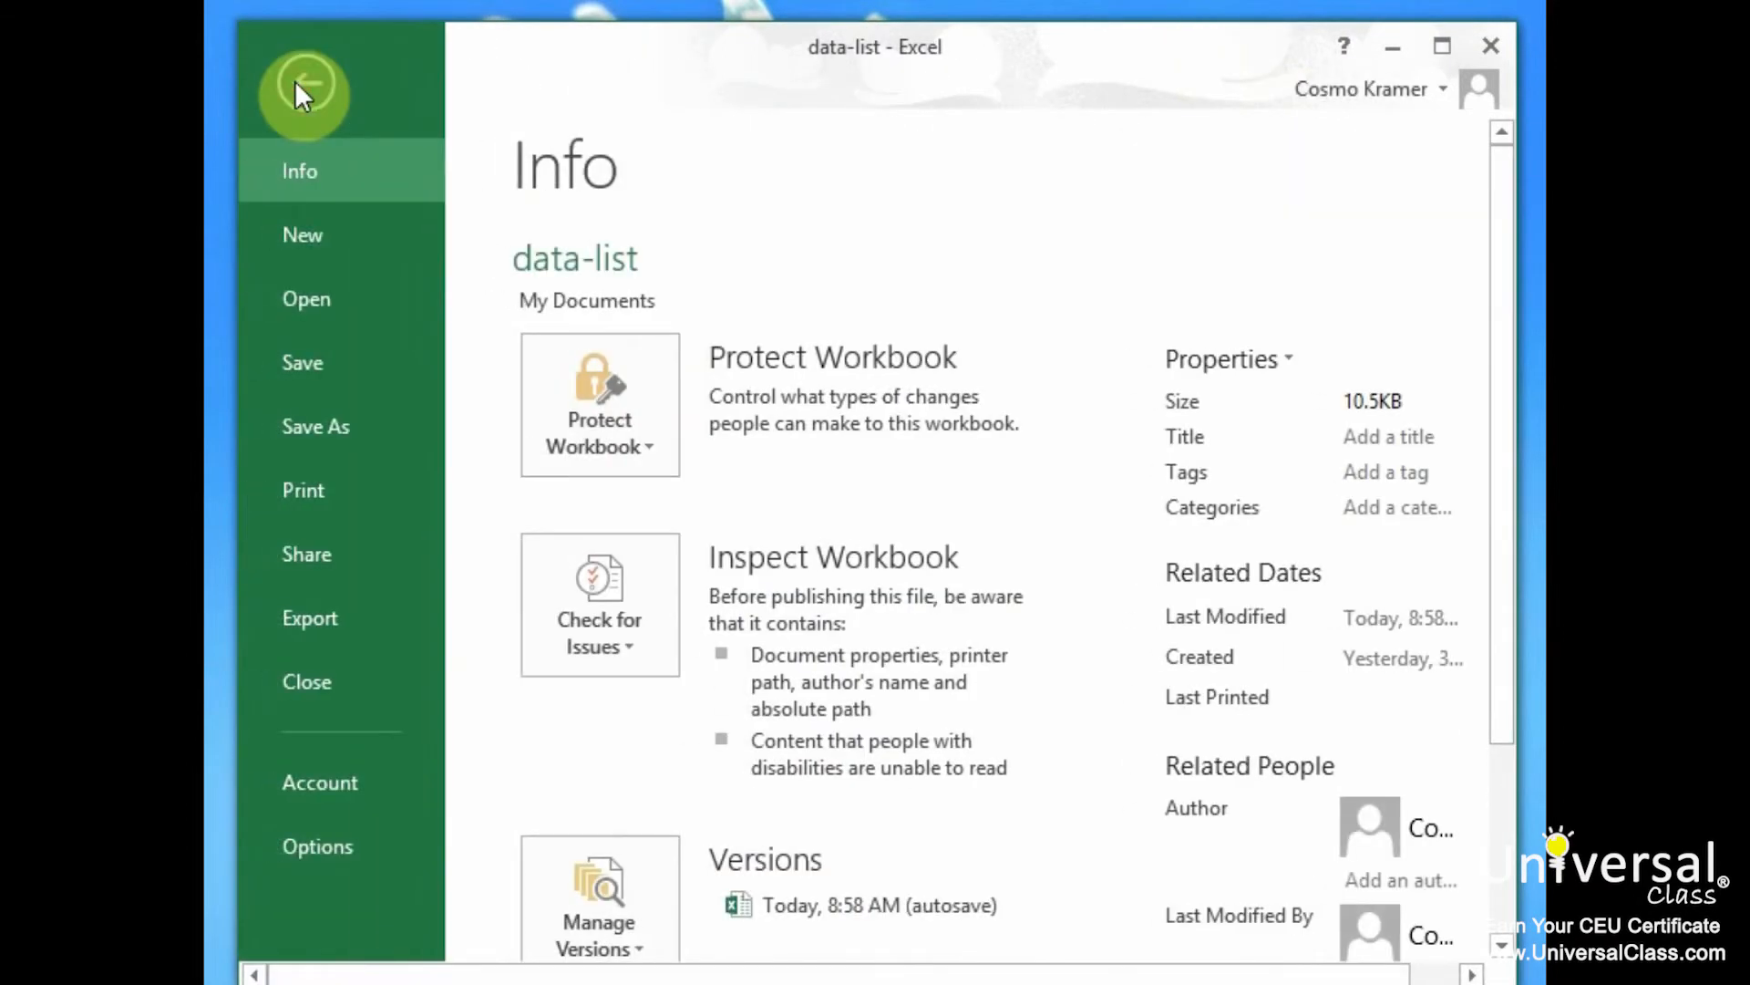
Open the Monthly-Expenses workbook and delete the Whacky Style row 2
{"action": "left_click", "coordinate": [319, 308]}
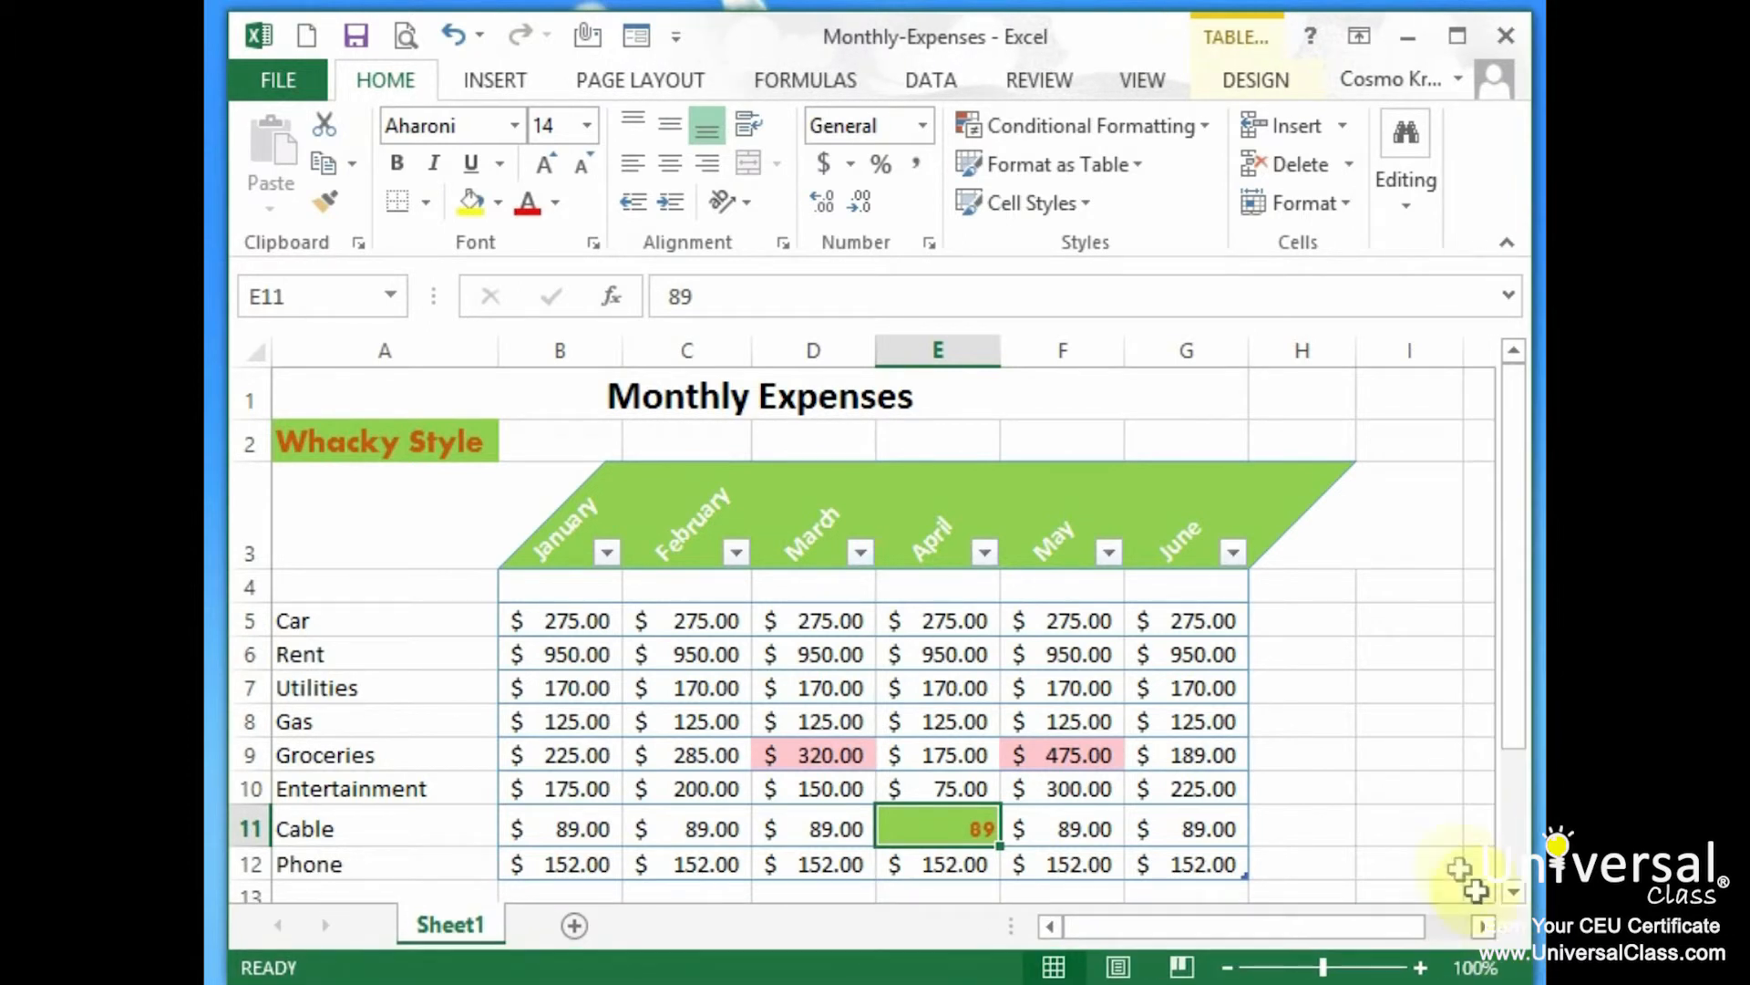
{"action": "right_click", "coordinate": [248, 446]}
{"action": "left_click", "coordinate": [330, 718]}
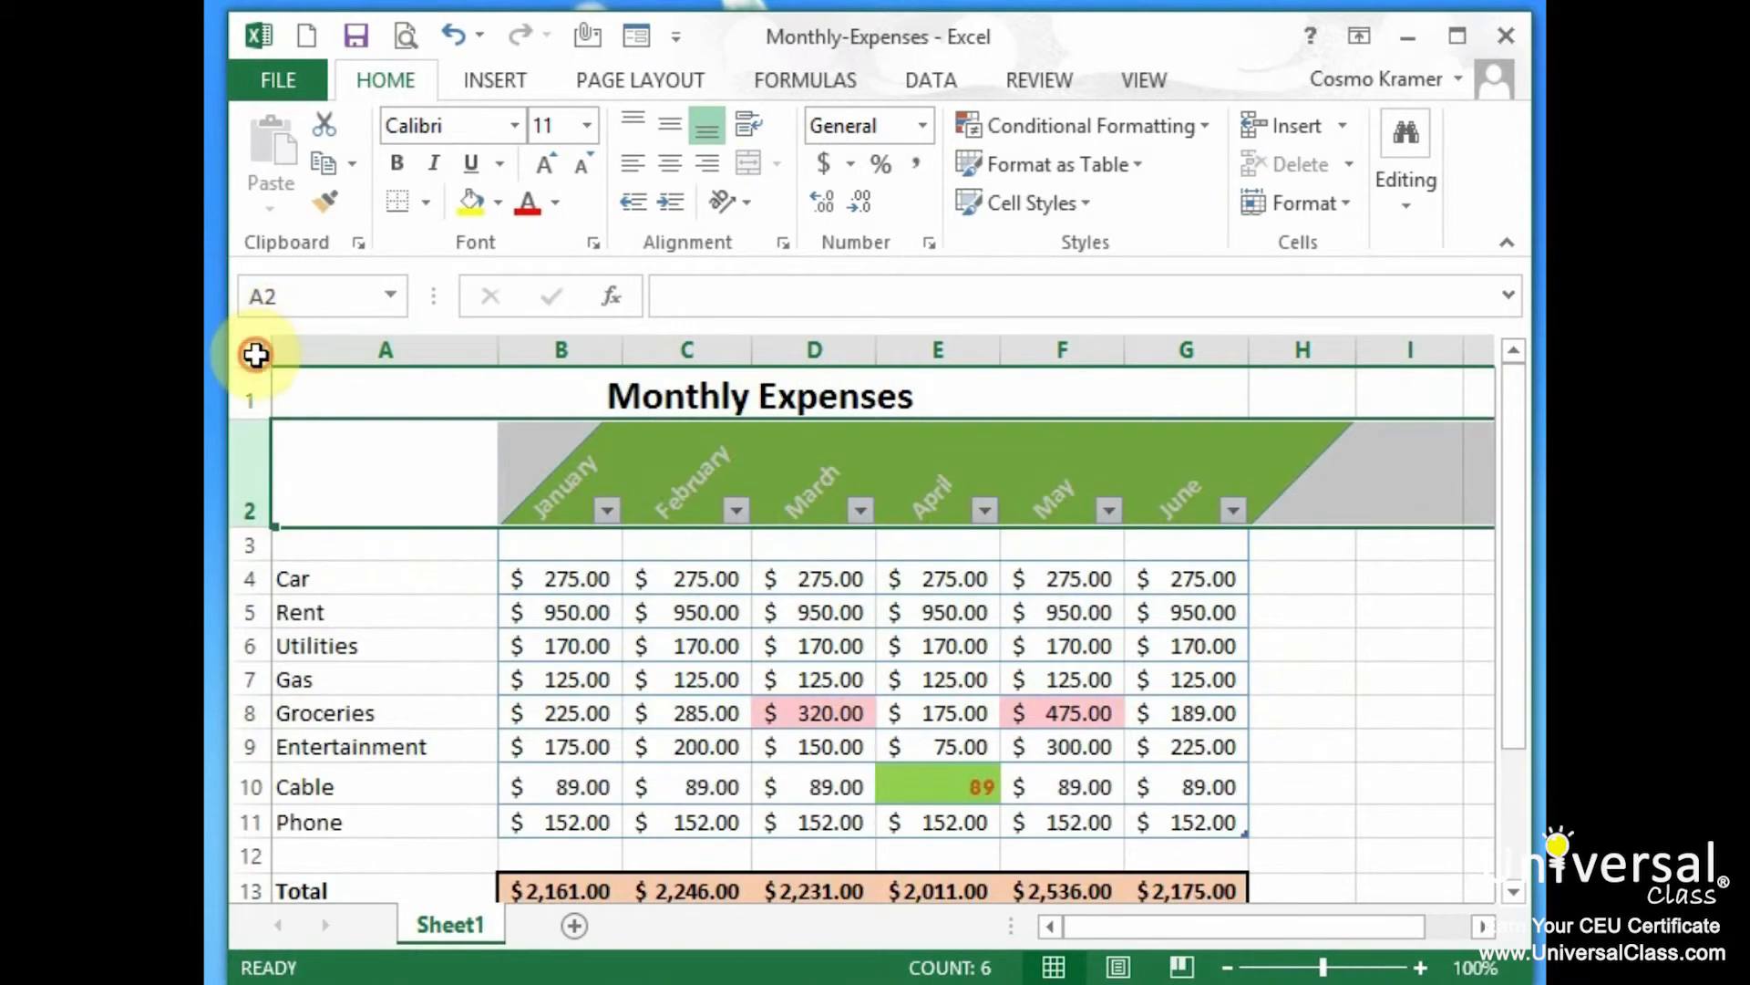
{"action": "left_click", "coordinate": [255, 352]}
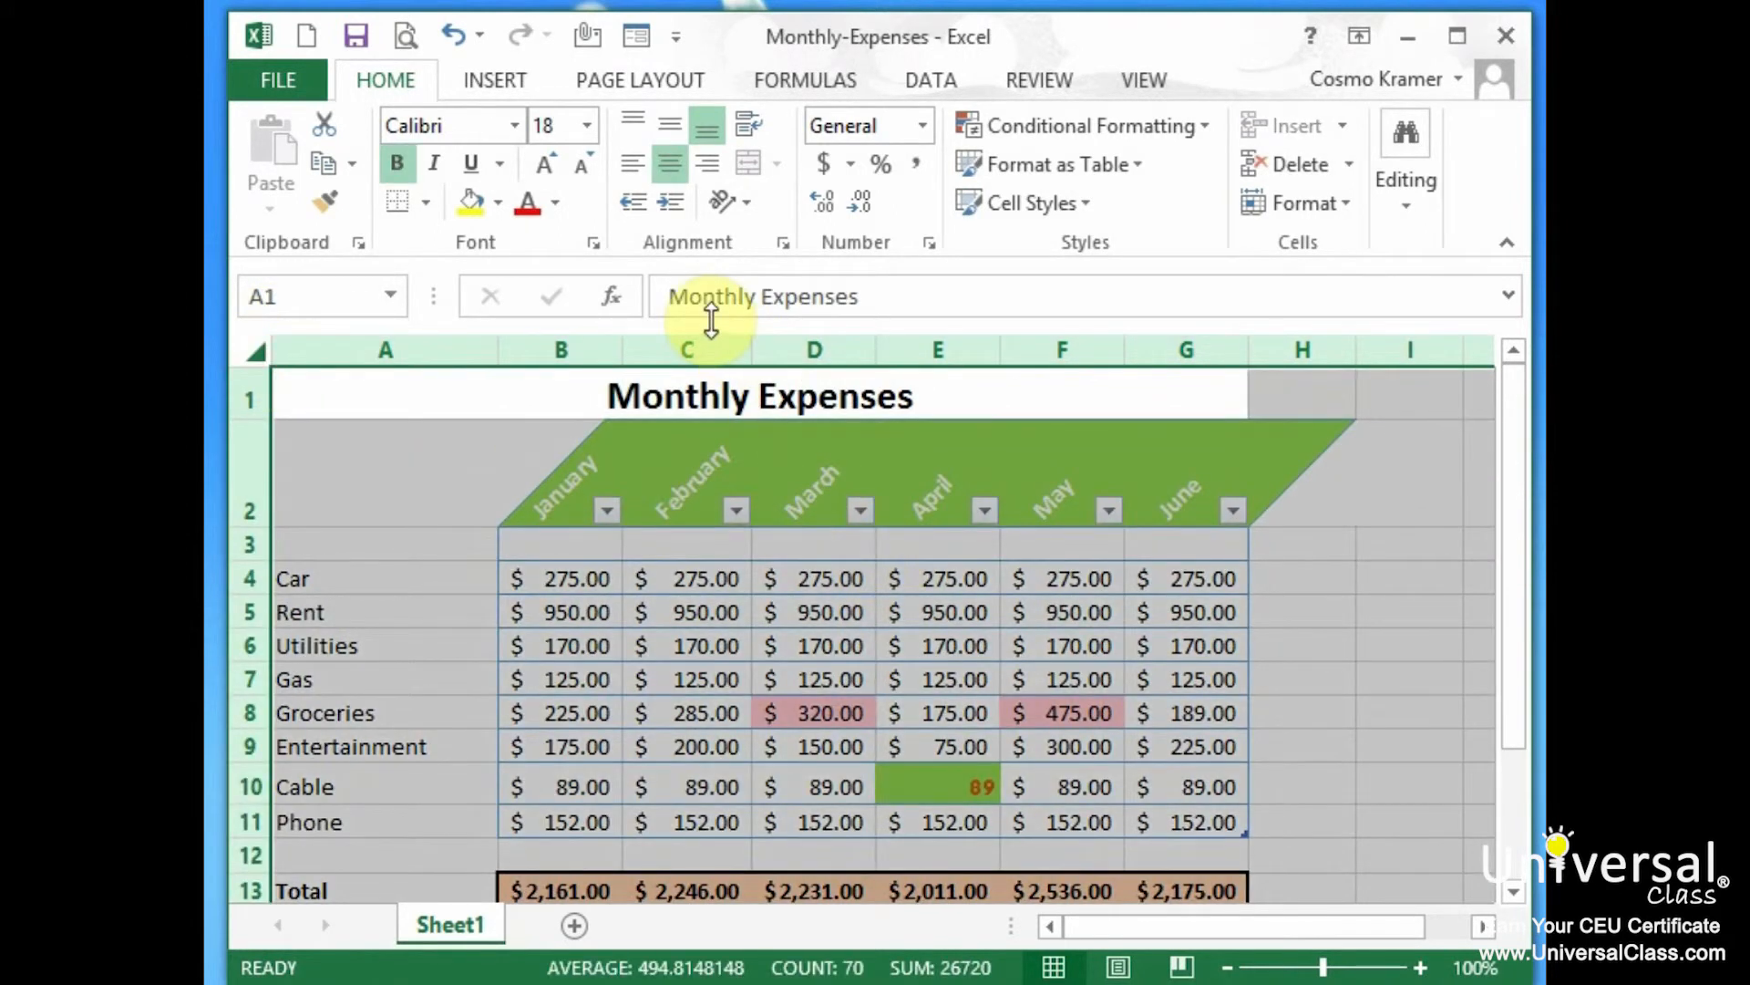
{"action": "left_click", "coordinate": [823, 73]}
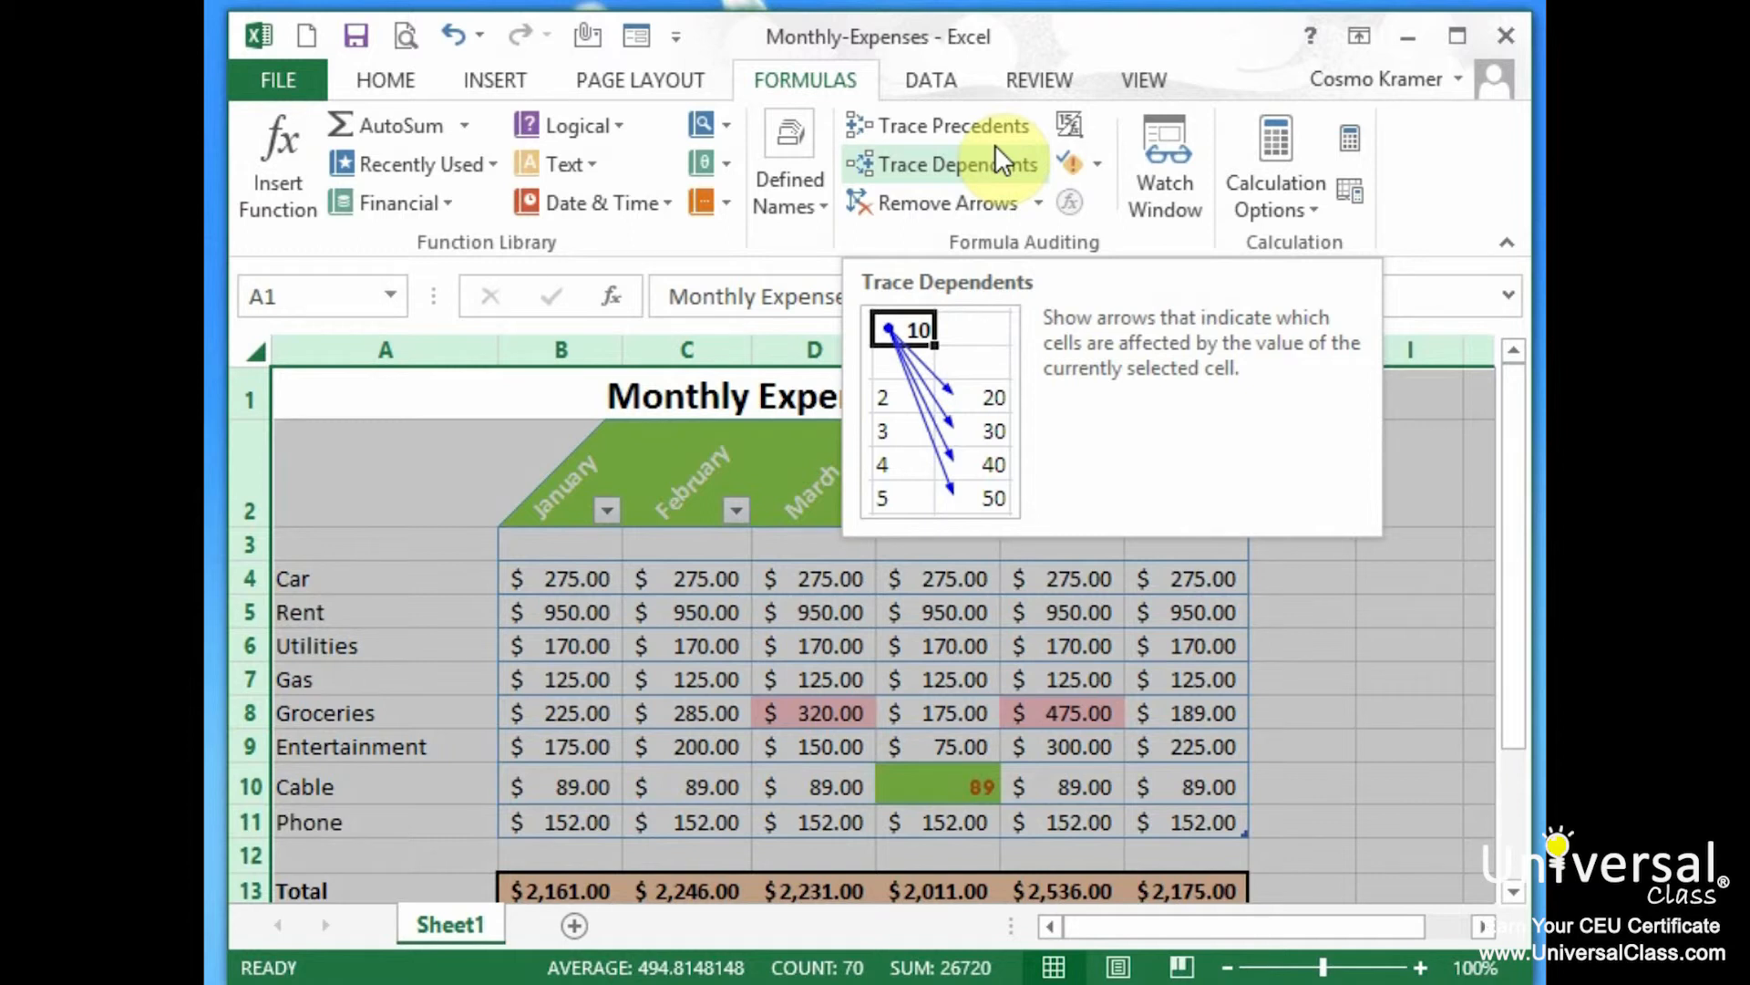
Turn on Show Formulas so the sheet displays formulas like =SUM(B4:B12) instead of results
{"action": "left_click", "coordinate": [1071, 126]}
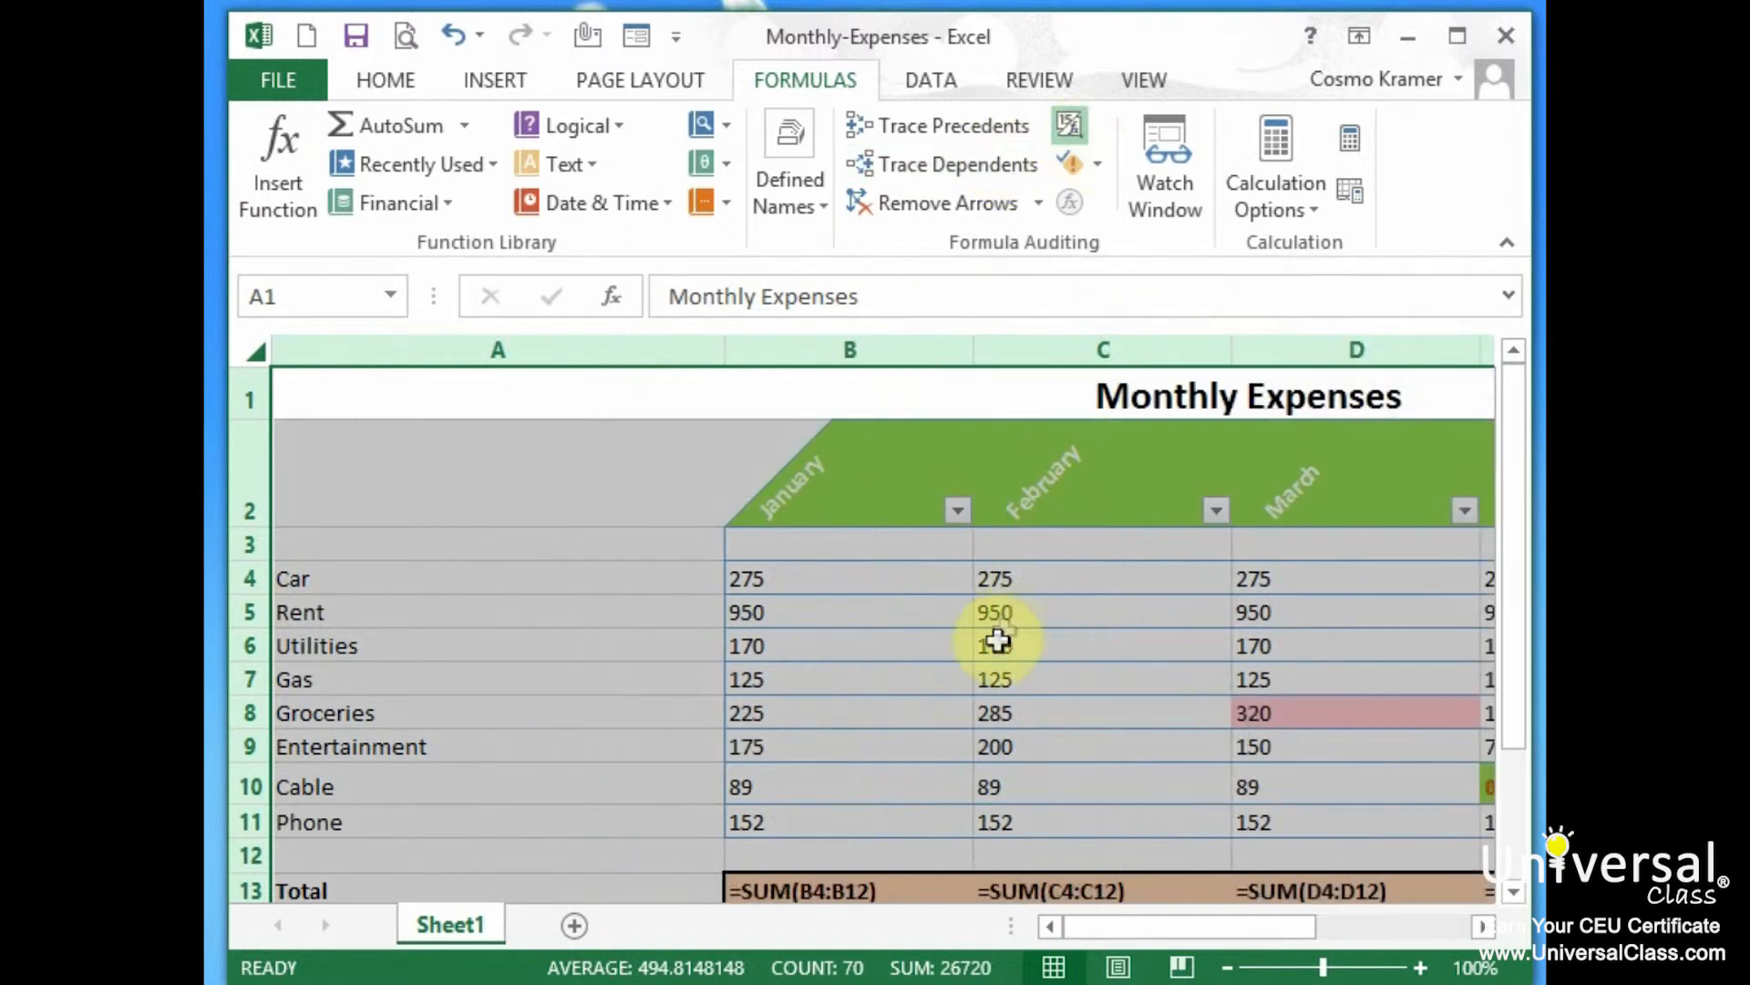
{"action": "scroll", "coordinate": [996, 649], "scroll_direction": "down", "scroll_amount": 1}
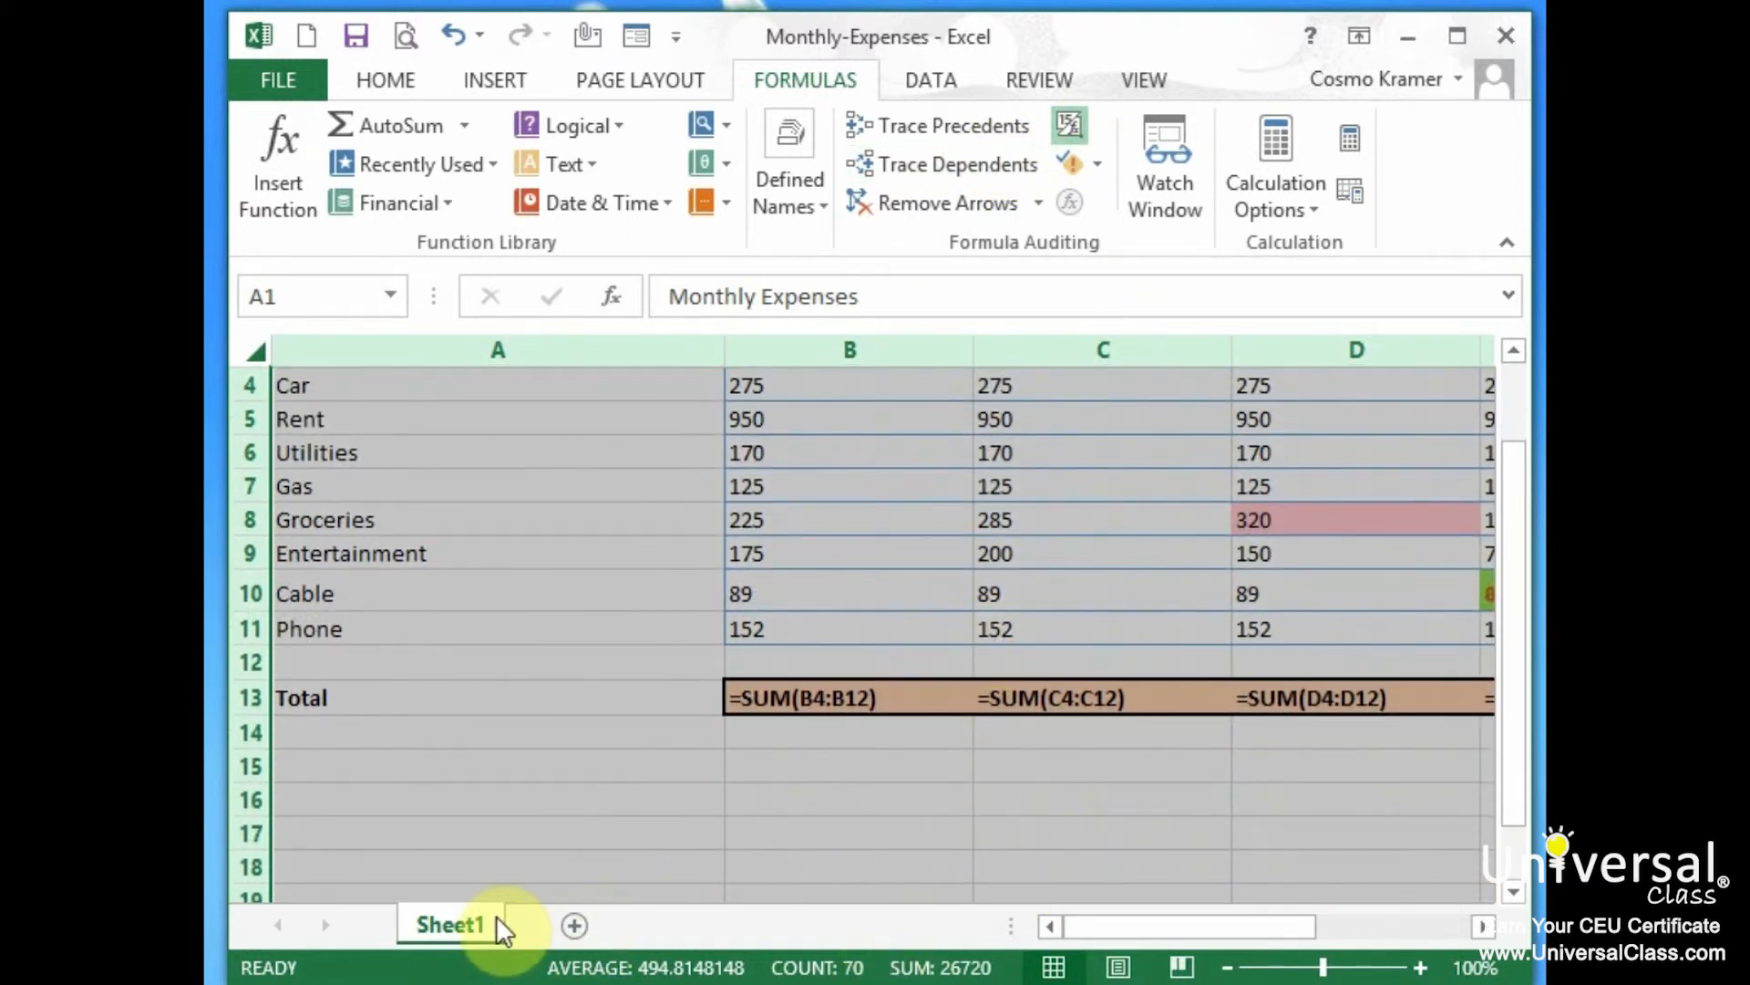
{"action": "double_click", "coordinate": [726, 352]}
{"action": "left_click_drag", "start_coordinate": [1524, 602], "coordinate": [1524, 664]}
Narrow column A by dragging its right border to the left
{"action": "left_click", "coordinate": [383, 359]}
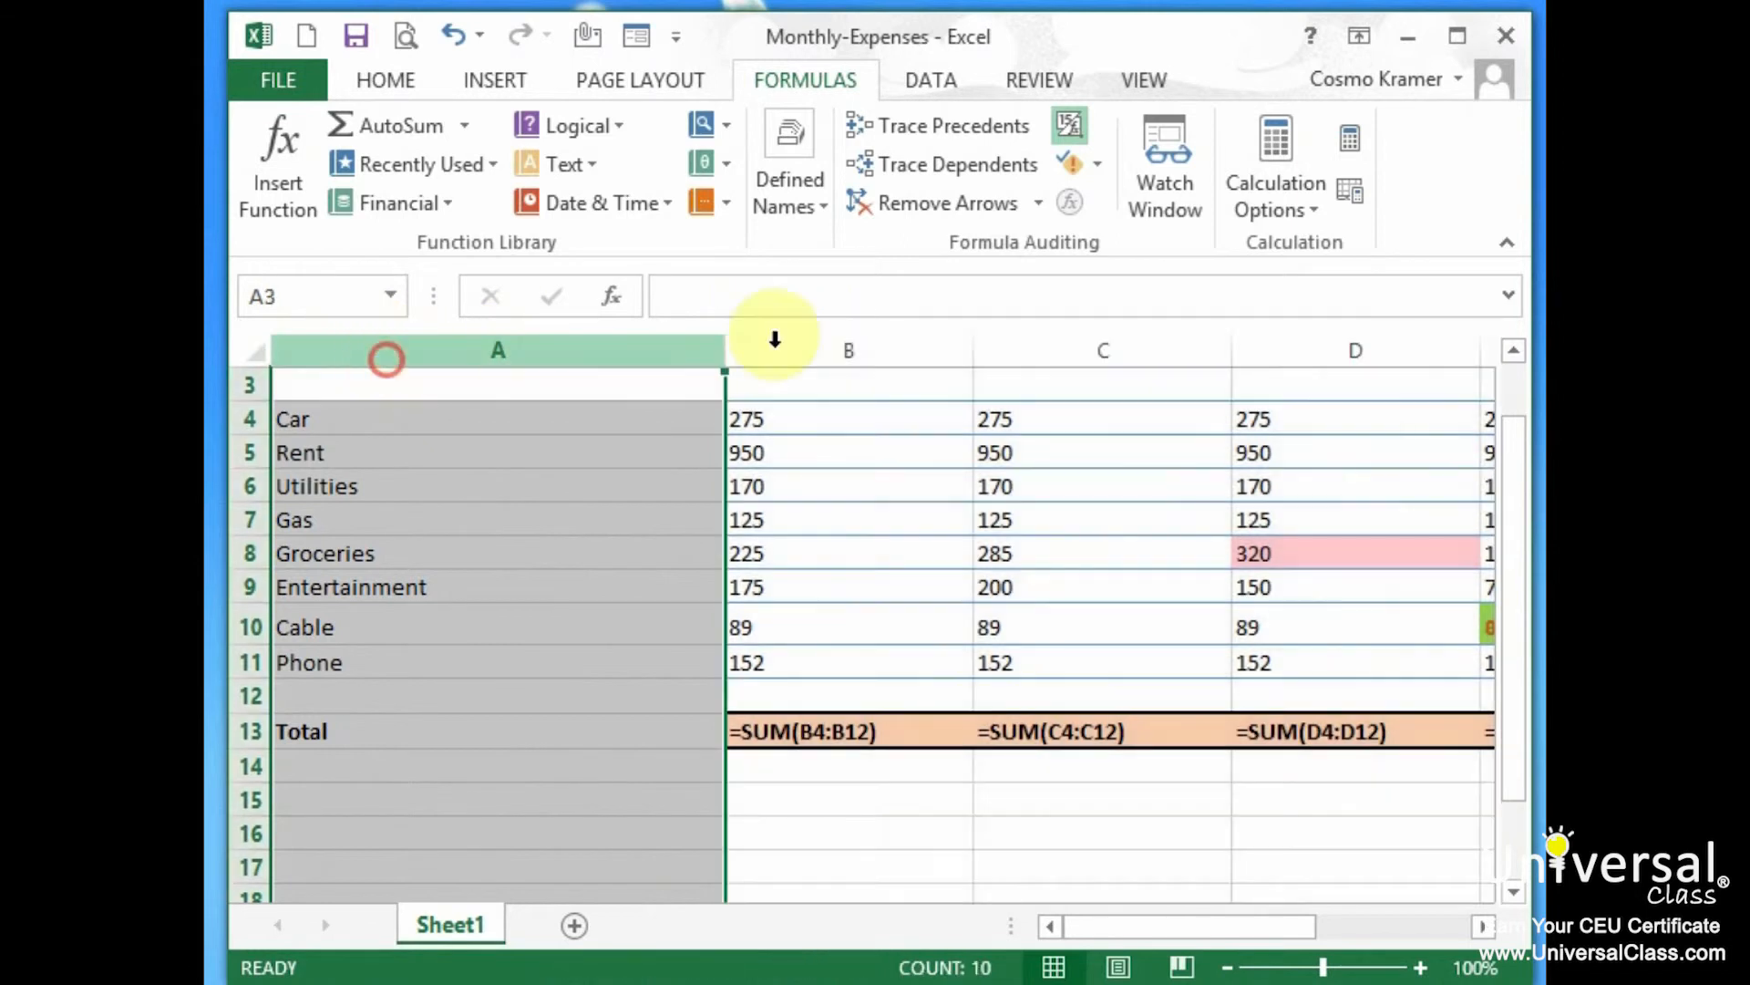
{"action": "left_click_drag", "start_coordinate": [726, 350], "coordinate": [467, 360]}
{"action": "scroll", "coordinate": [920, 781], "scroll_direction": "down", "scroll_amount": 2}
{"action": "scroll", "coordinate": [971, 778], "scroll_direction": "up", "scroll_amount": 3}
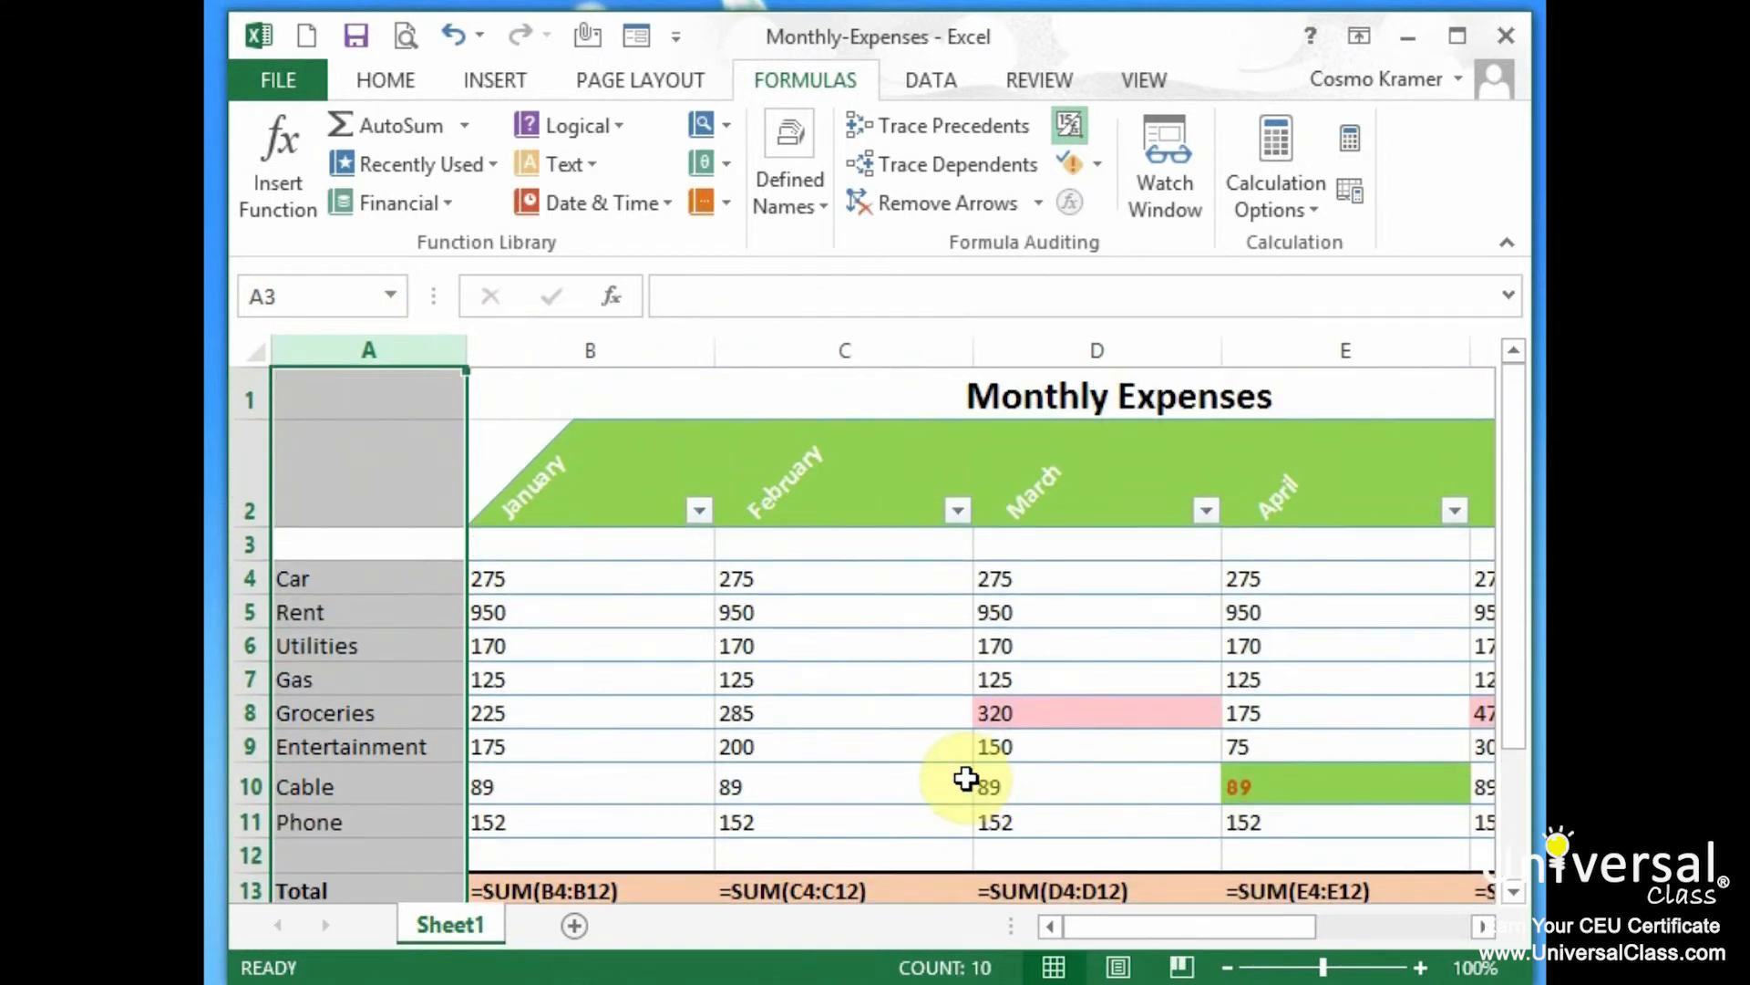
{"action": "scroll", "coordinate": [966, 777], "scroll_direction": "down", "scroll_amount": 1}
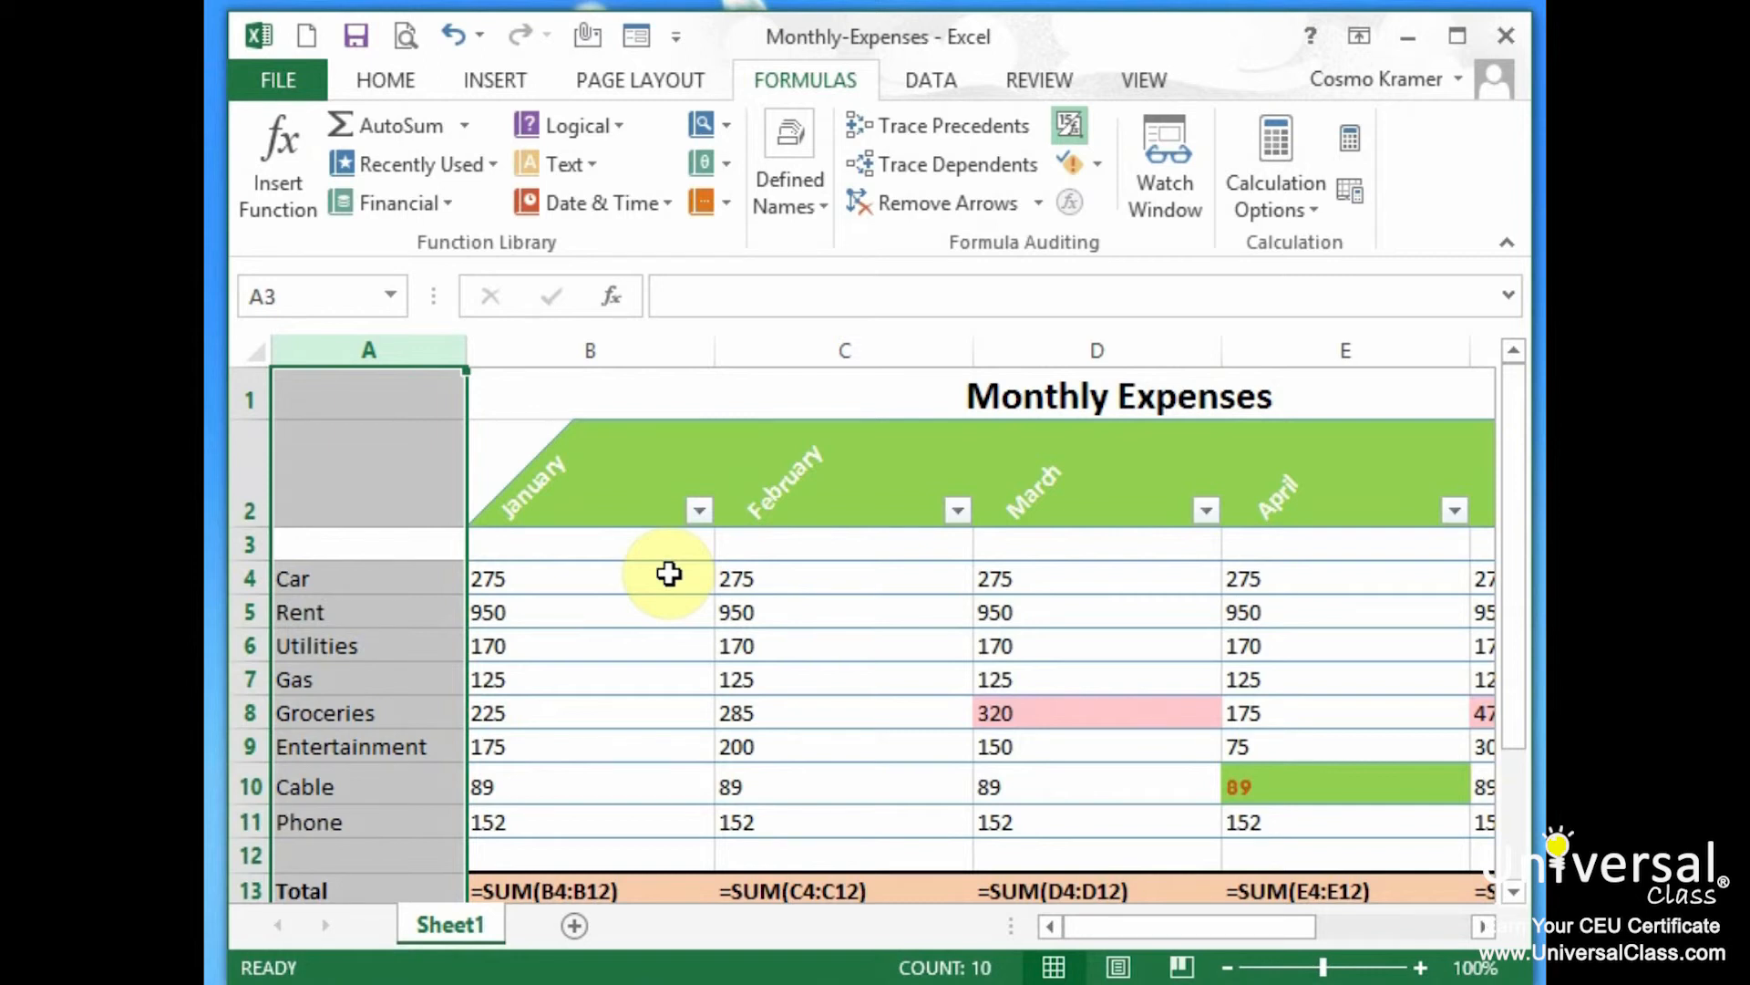
Dismiss the trace error, then trace precedents for the B13, C13 and D13 totals
{"action": "left_click", "coordinate": [981, 120]}
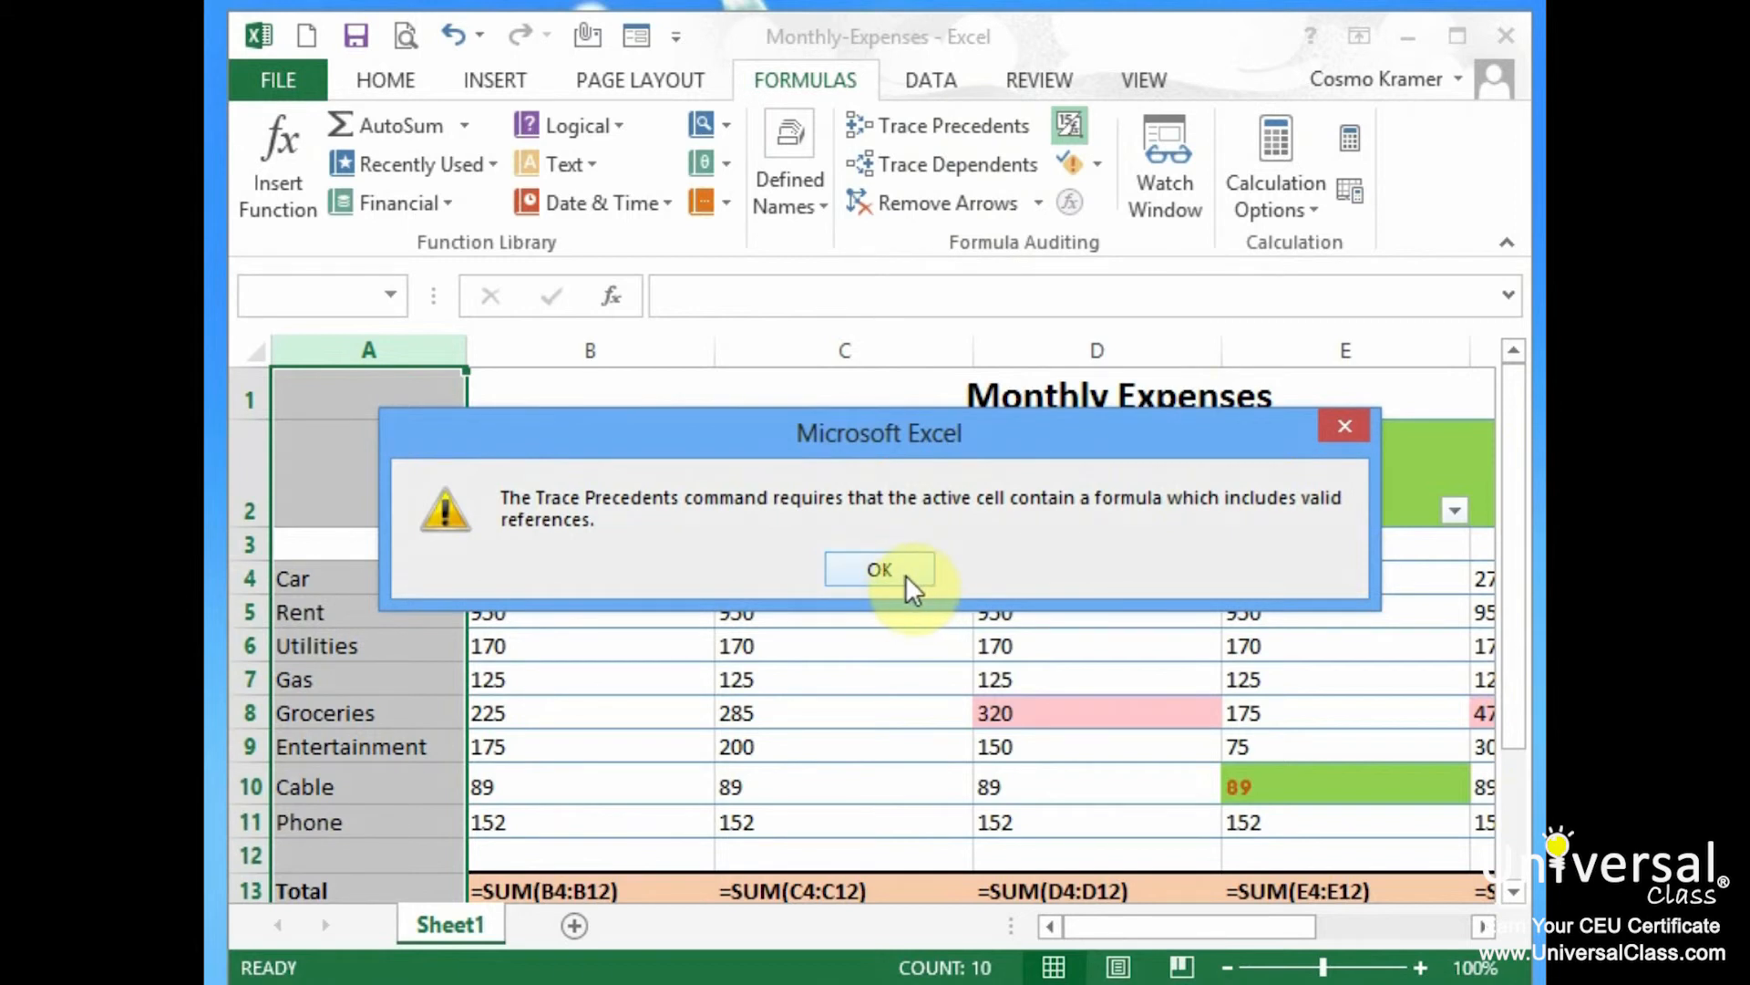
{"action": "left_click", "coordinate": [880, 570]}
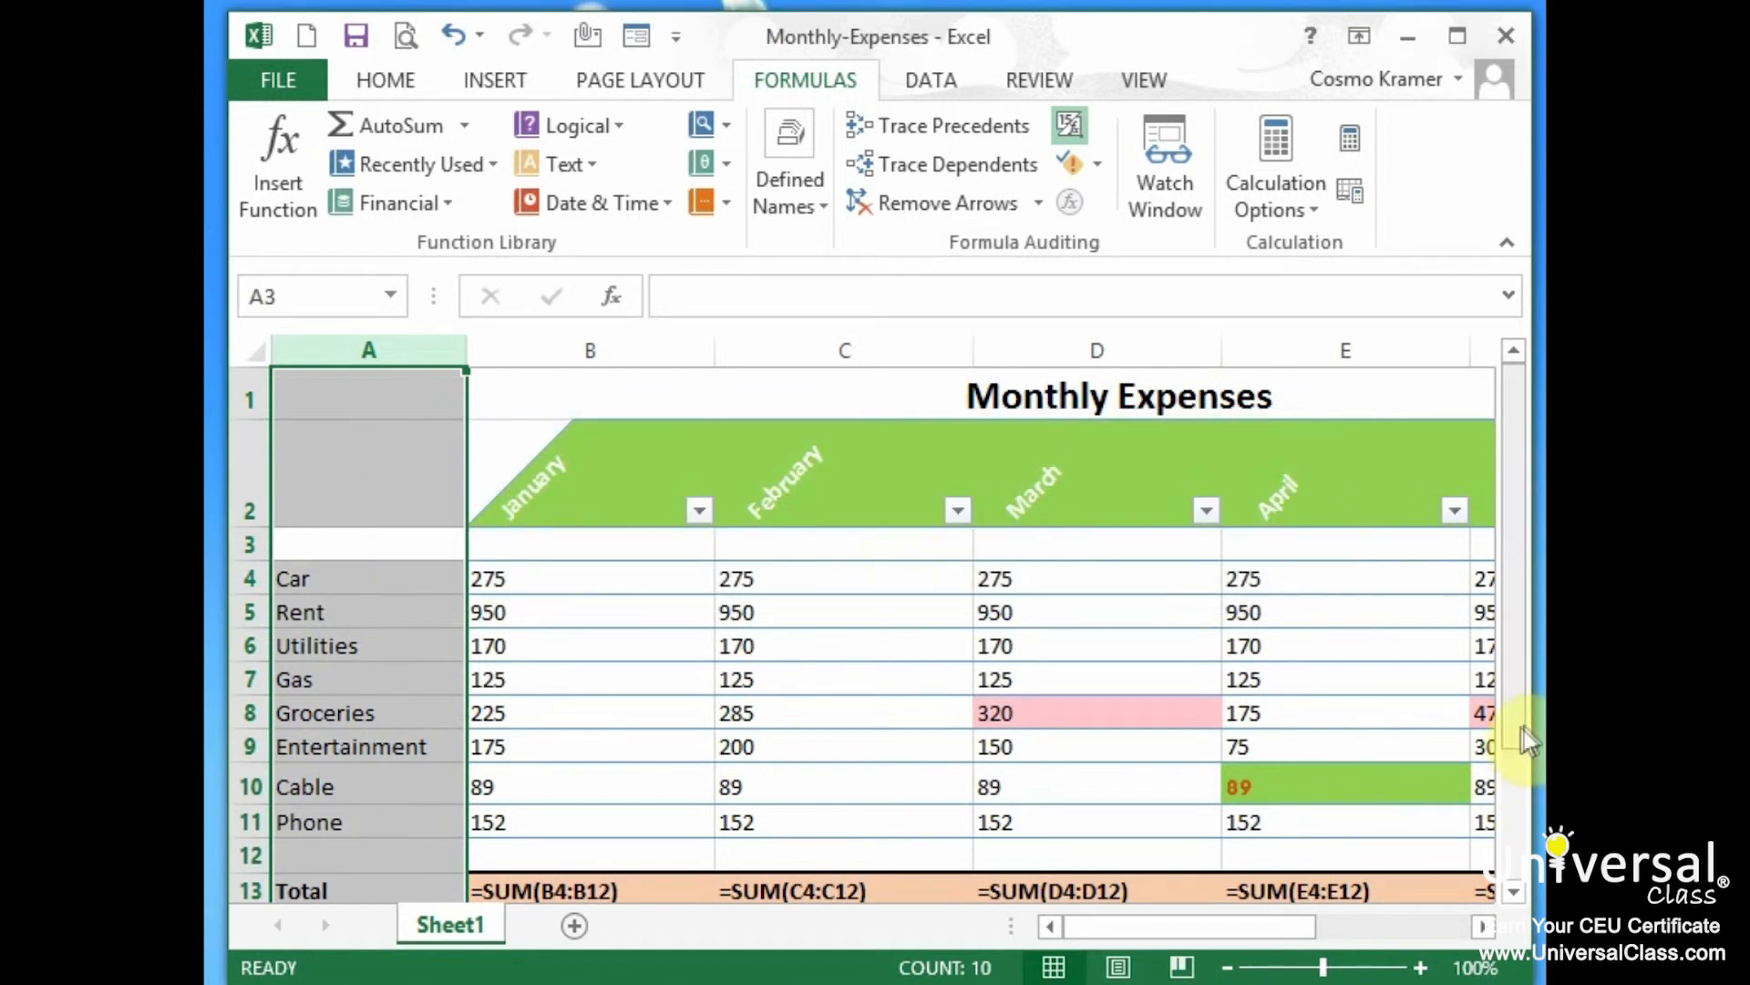
{"action": "scroll", "coordinate": [1522, 743], "scroll_direction": "down", "scroll_amount": 1}
{"action": "scroll", "coordinate": [1527, 752], "scroll_direction": "down", "scroll_amount": 1}
{"action": "left_click", "coordinate": [586, 839]}
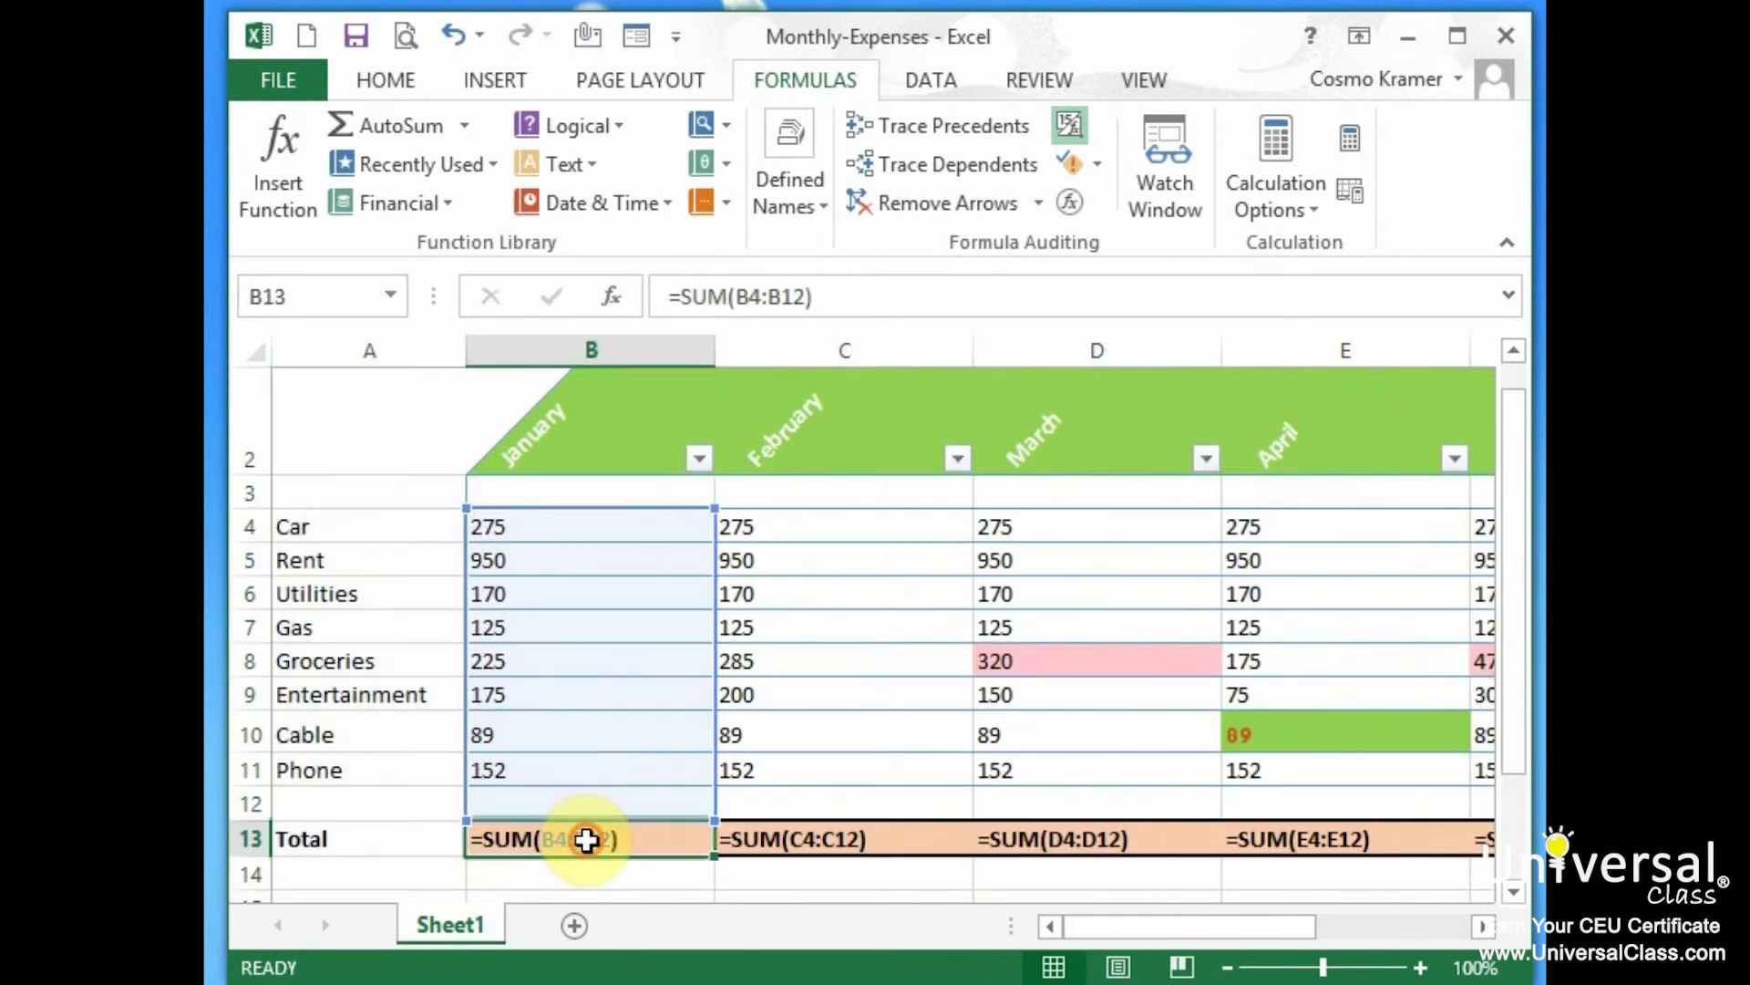
{"action": "left_click", "coordinate": [942, 134]}
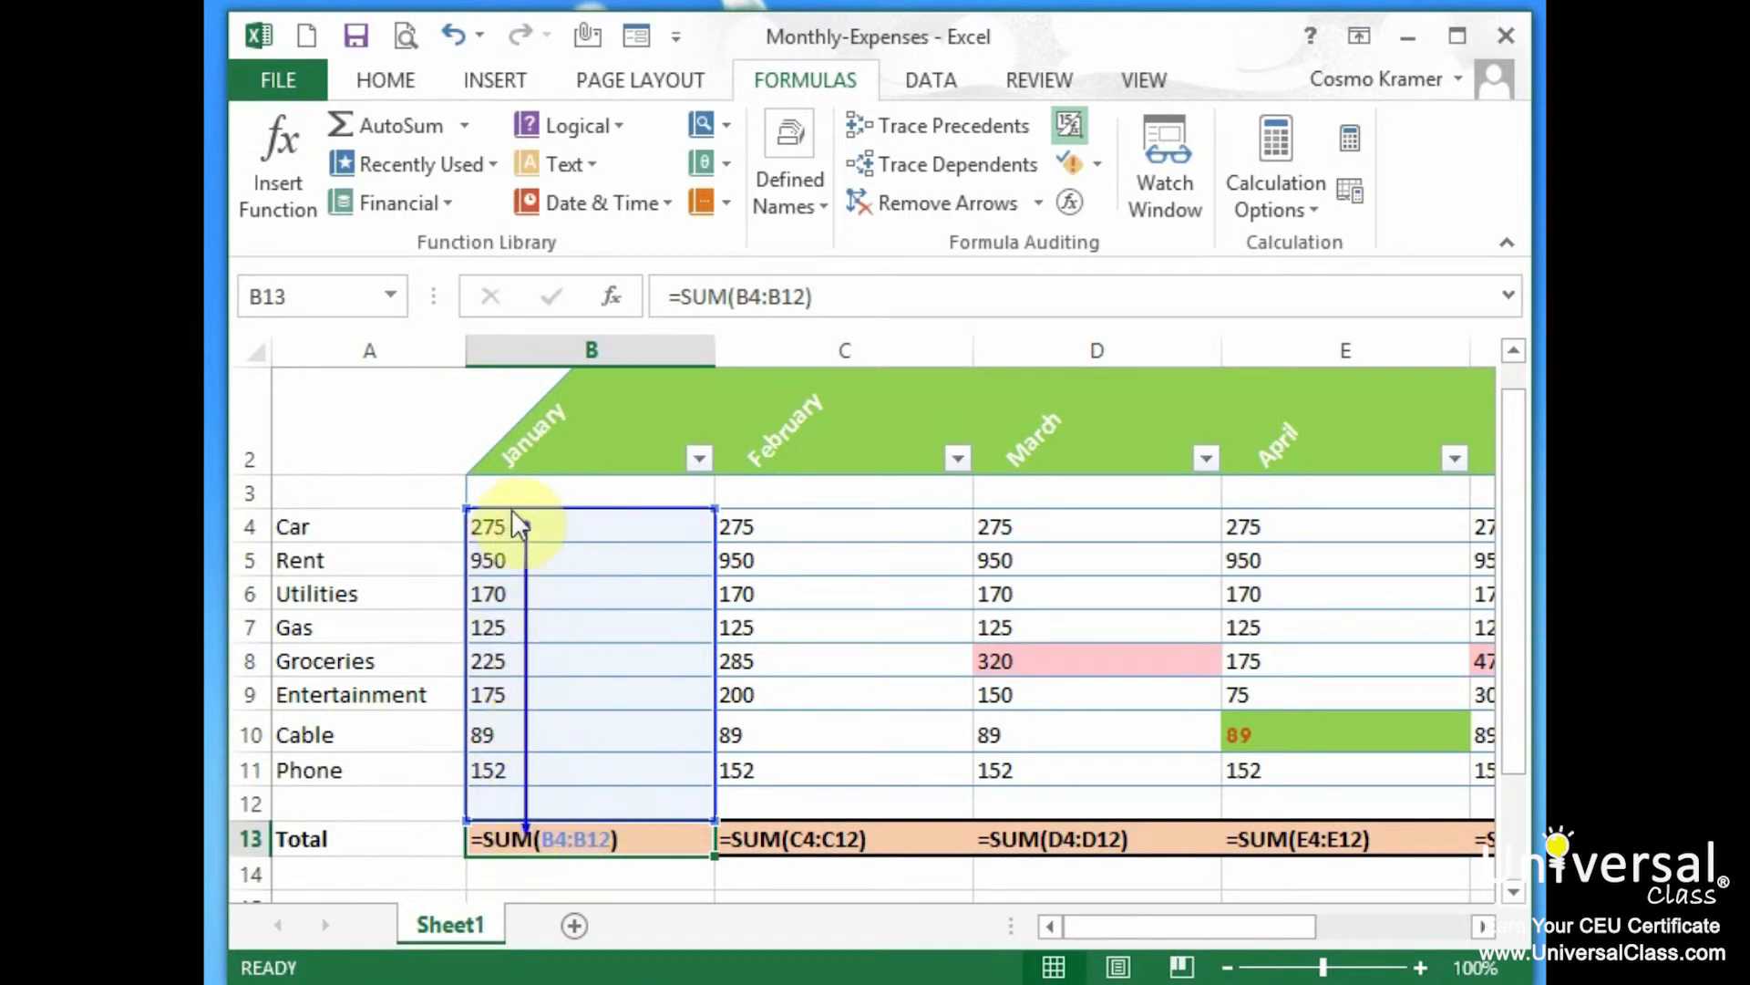
{"action": "left_click", "coordinate": [782, 843]}
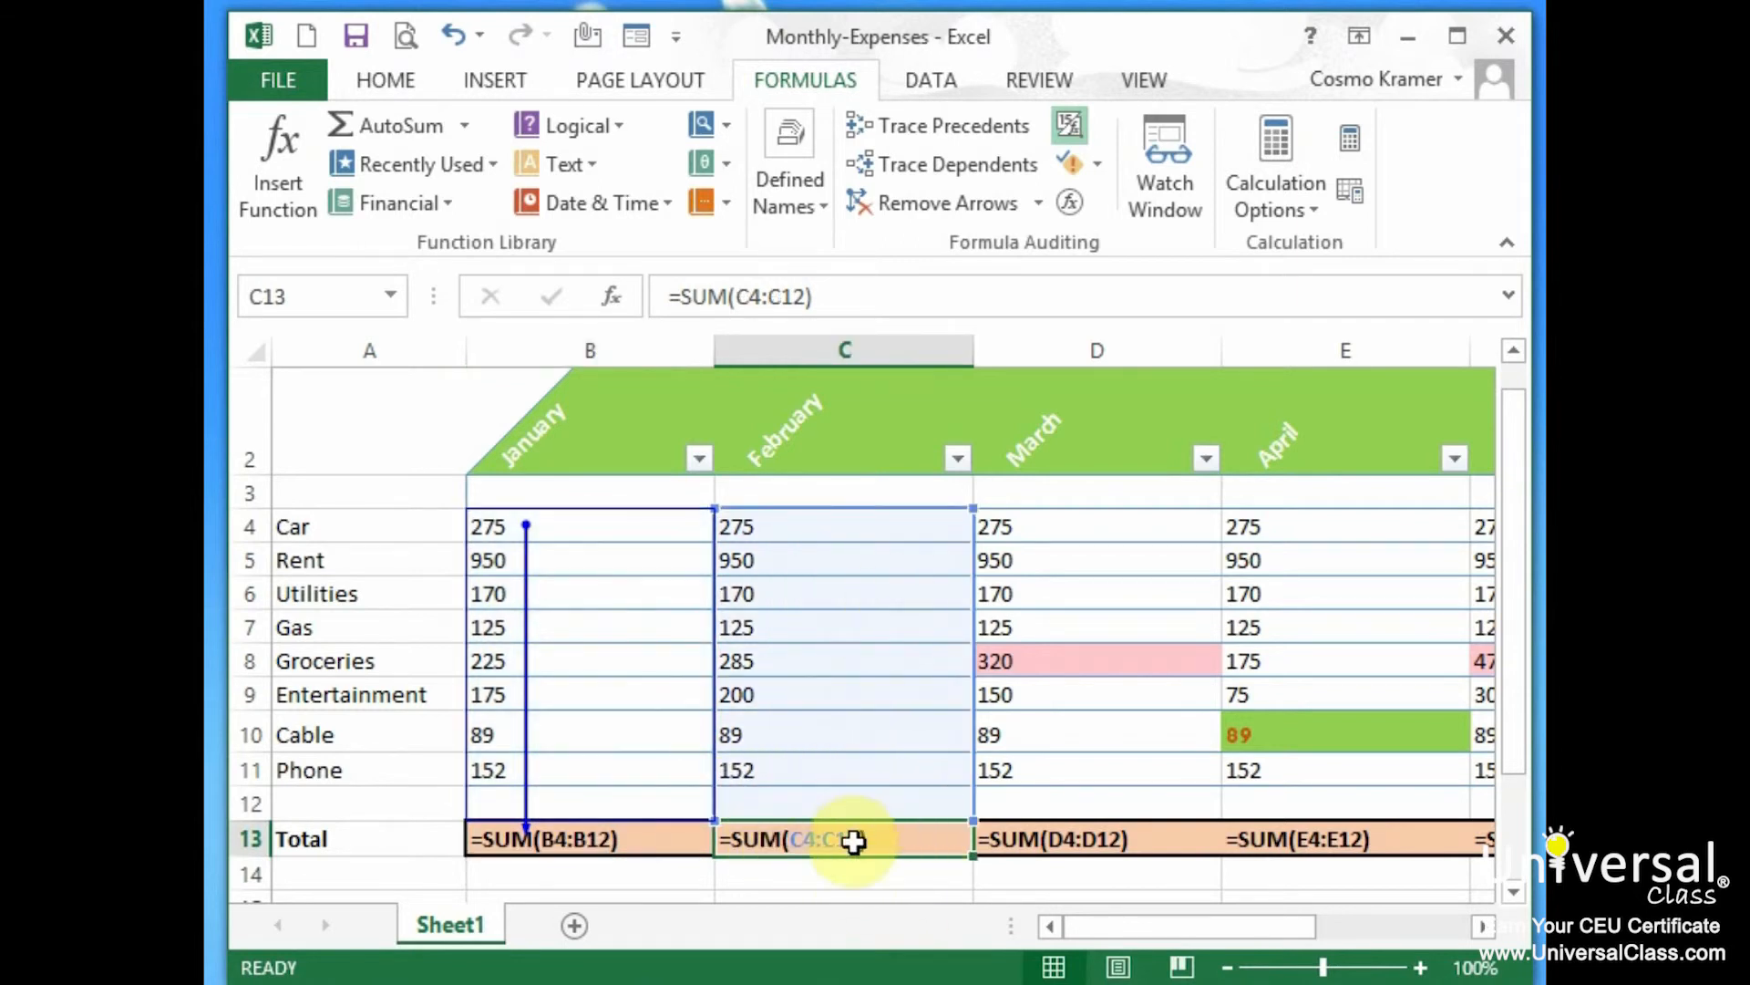
{"action": "left_click", "coordinate": [970, 124]}
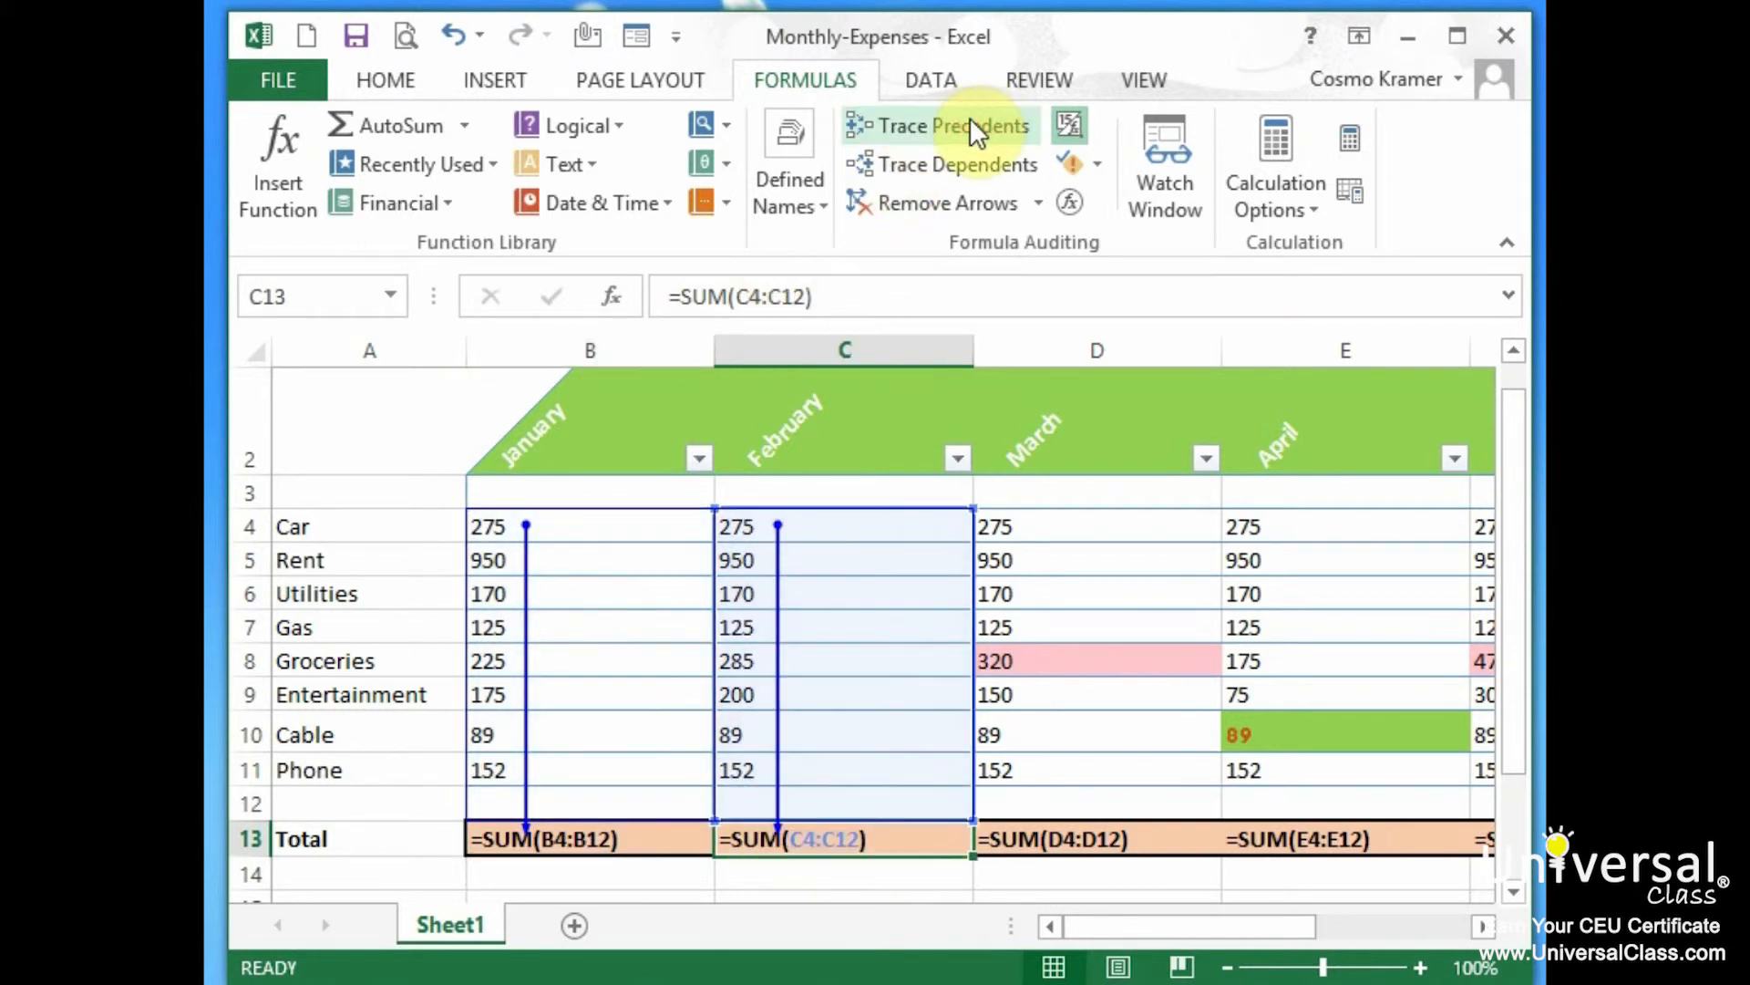
{"action": "left_click", "coordinate": [1143, 837]}
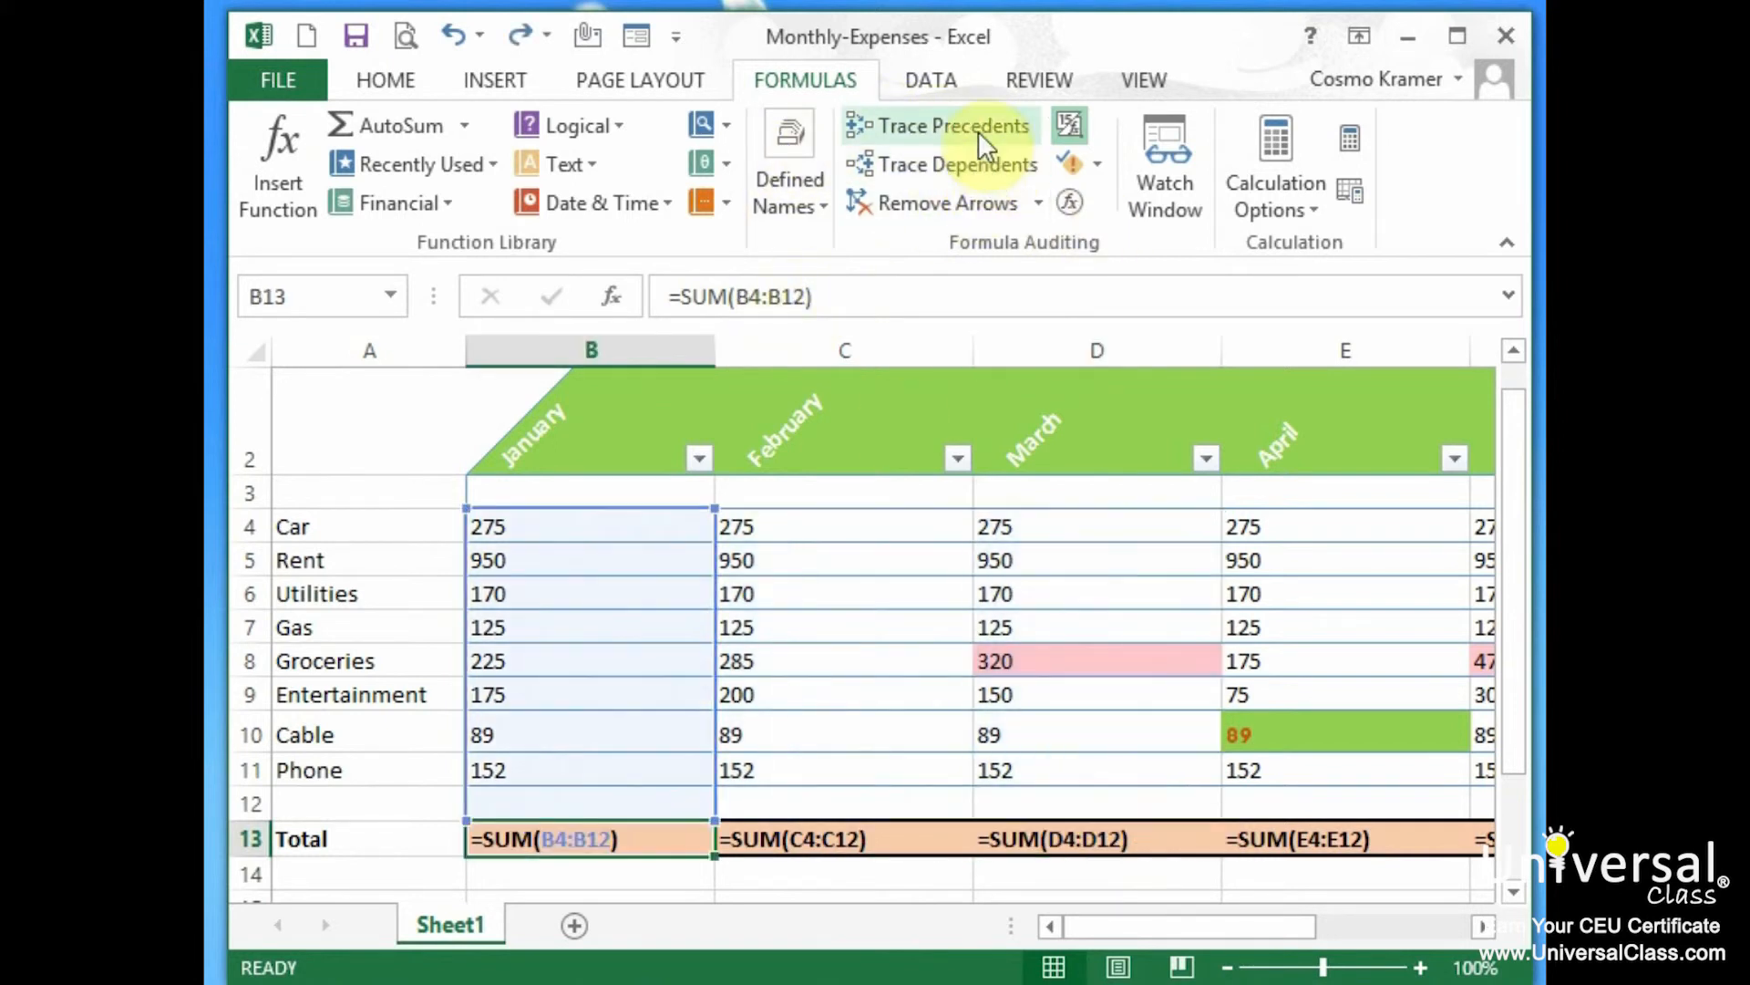
{"action": "left_click", "coordinate": [977, 129]}
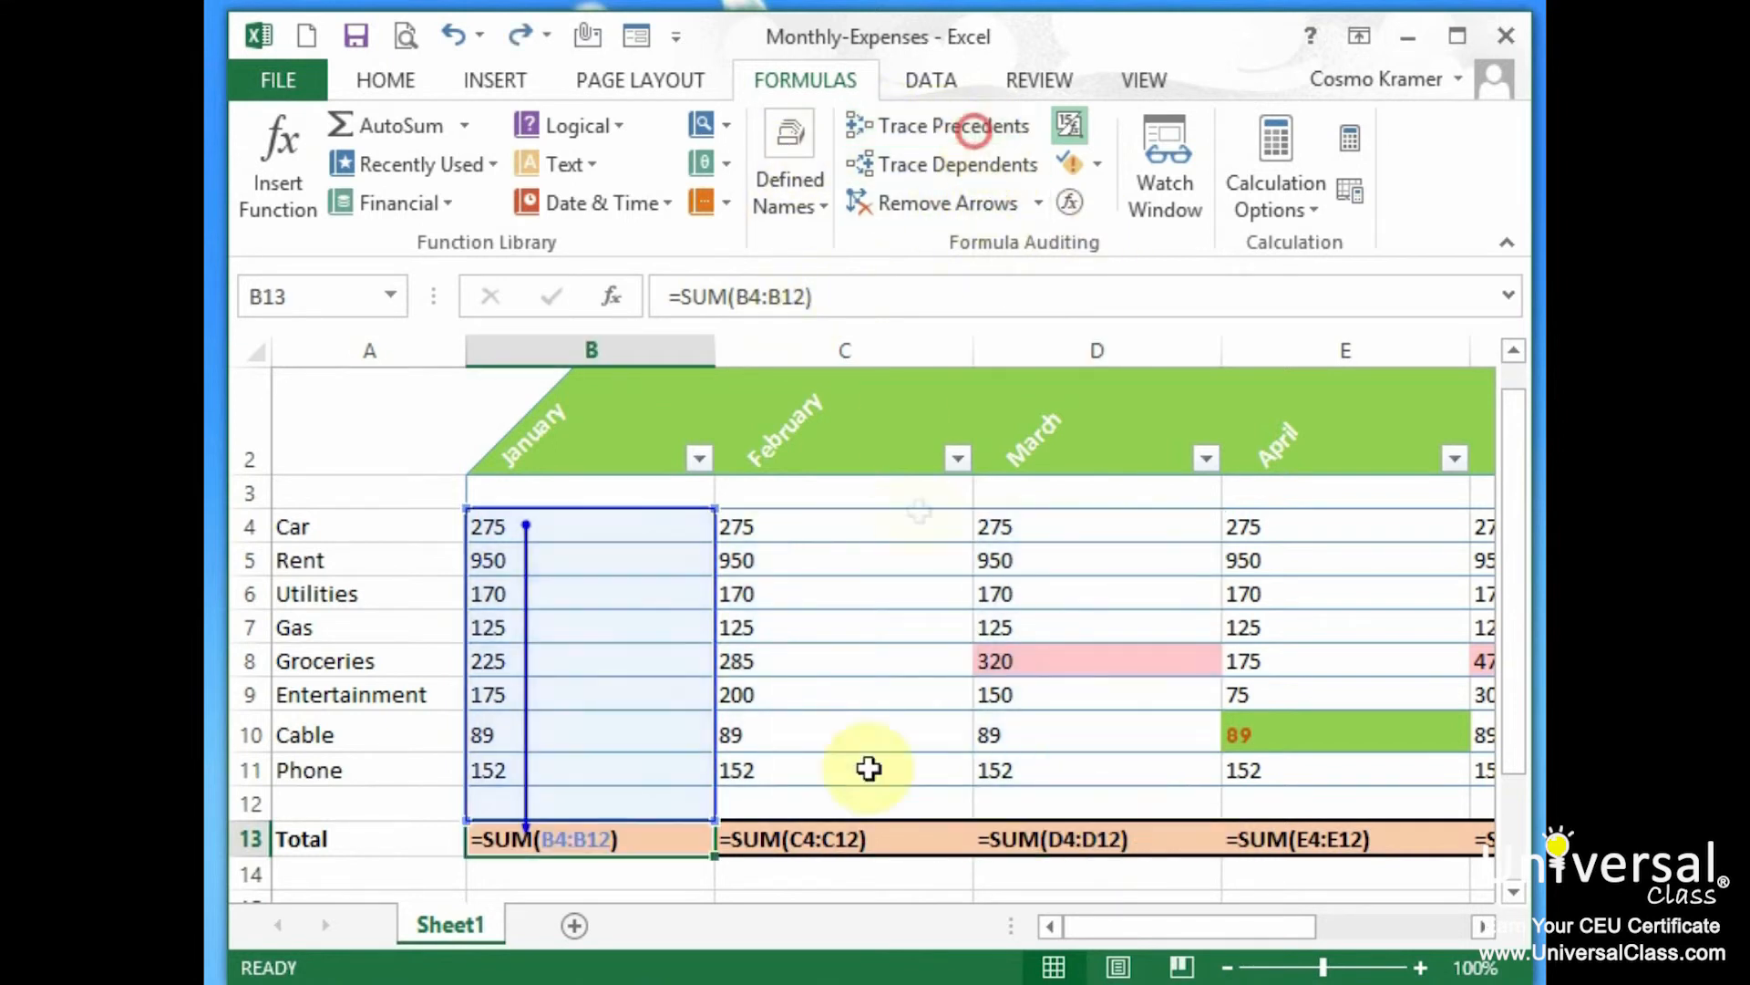
Re-trace precedents for C13 and D13, then remove all trace arrows
{"action": "left_click", "coordinate": [840, 836]}
{"action": "left_click", "coordinate": [994, 125]}
{"action": "left_click", "coordinate": [1079, 843]}
{"action": "left_click", "coordinate": [939, 125]}
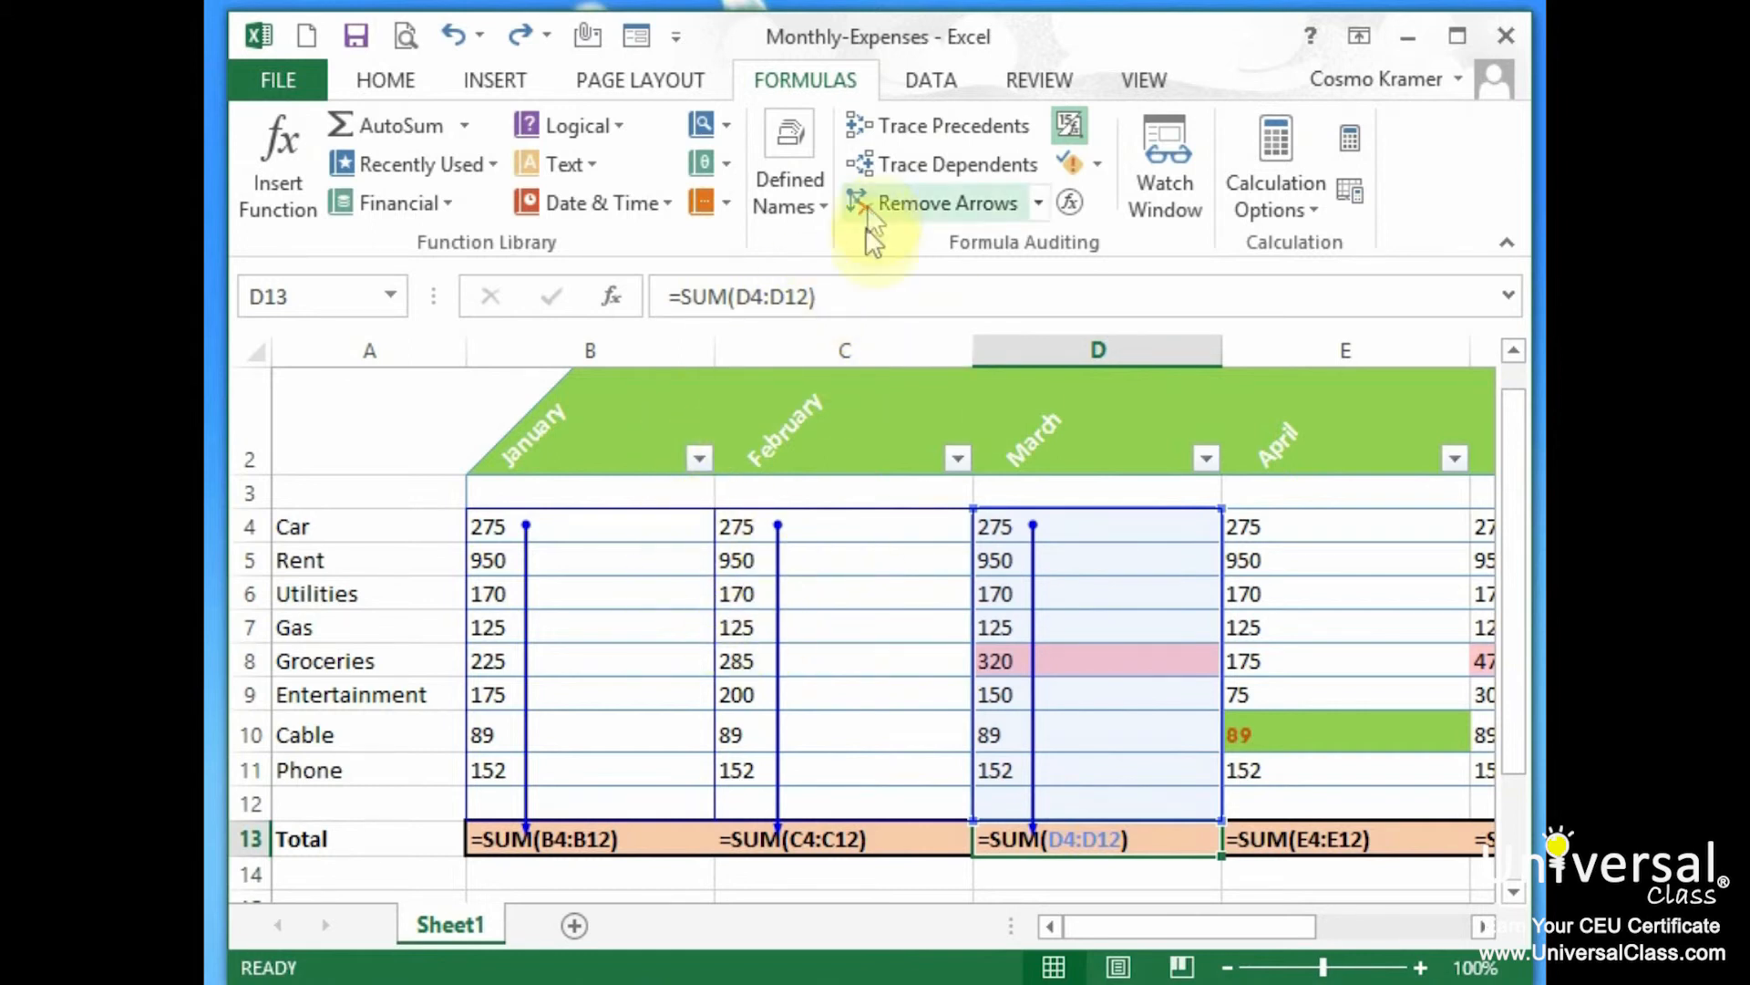
{"action": "left_click", "coordinate": [922, 214]}
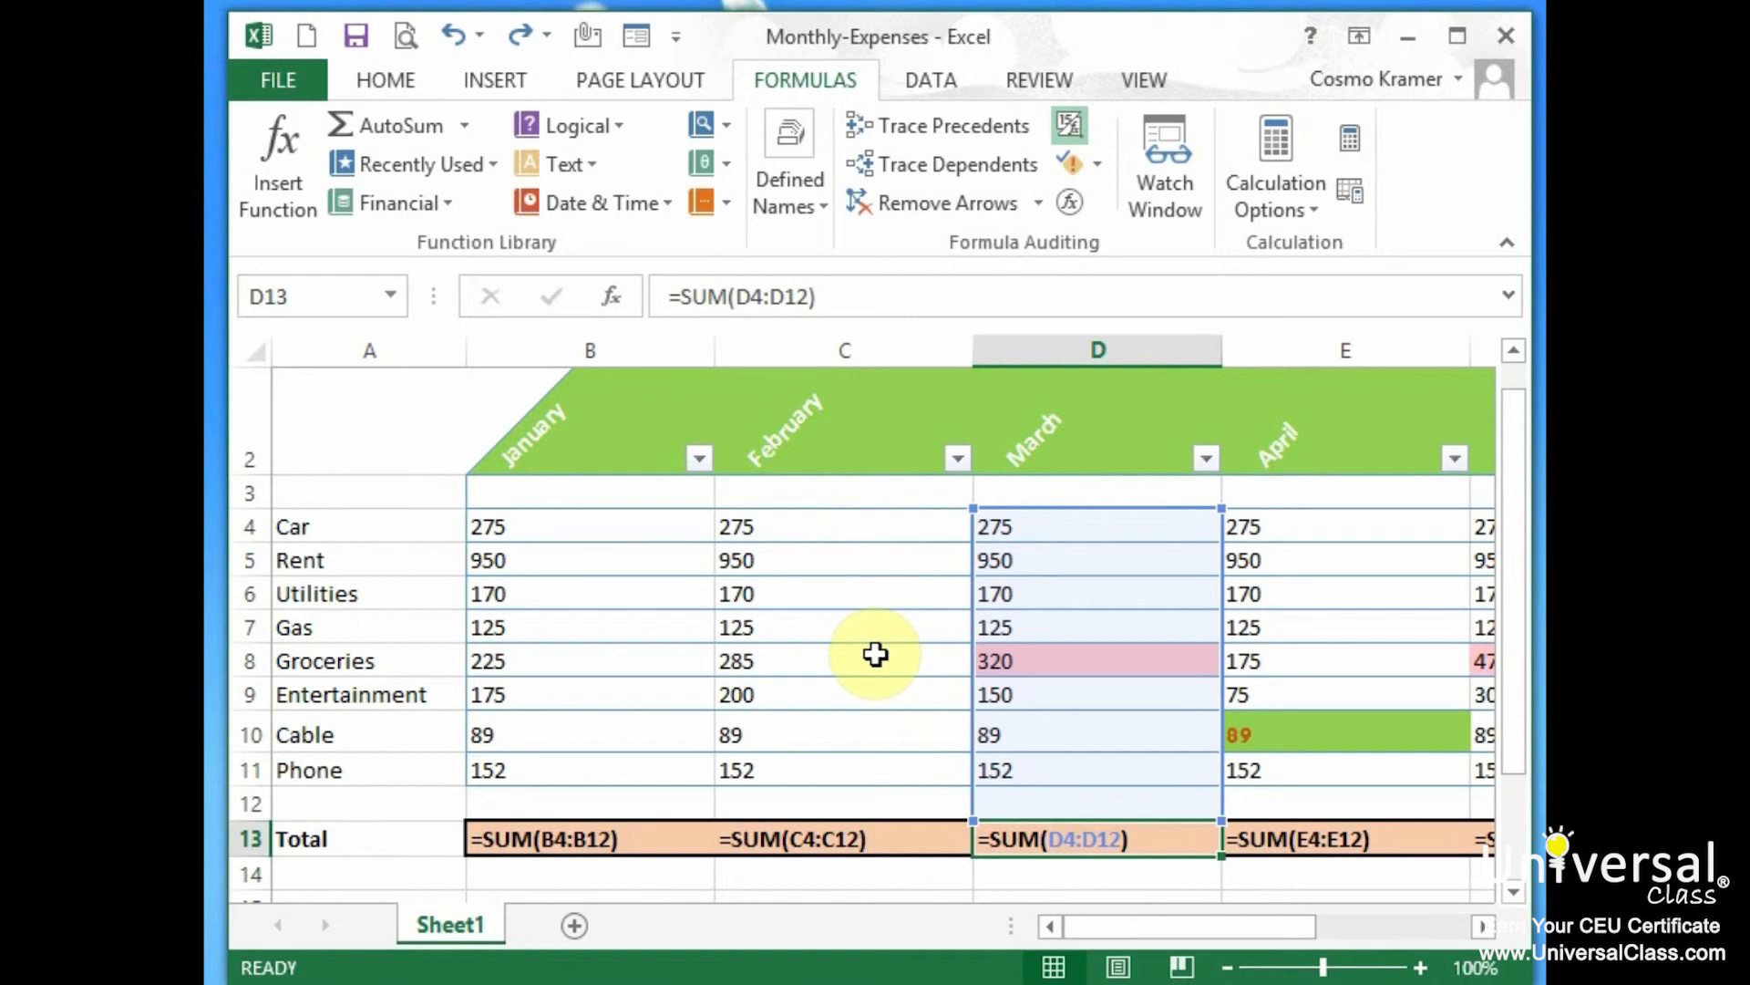
Trace the dependents of the January Car cost in B4
{"action": "left_click", "coordinate": [581, 530]}
{"action": "left_click", "coordinate": [575, 566]}
{"action": "left_click", "coordinate": [578, 528]}
{"action": "left_click", "coordinate": [578, 555]}
{"action": "left_click", "coordinate": [578, 527]}
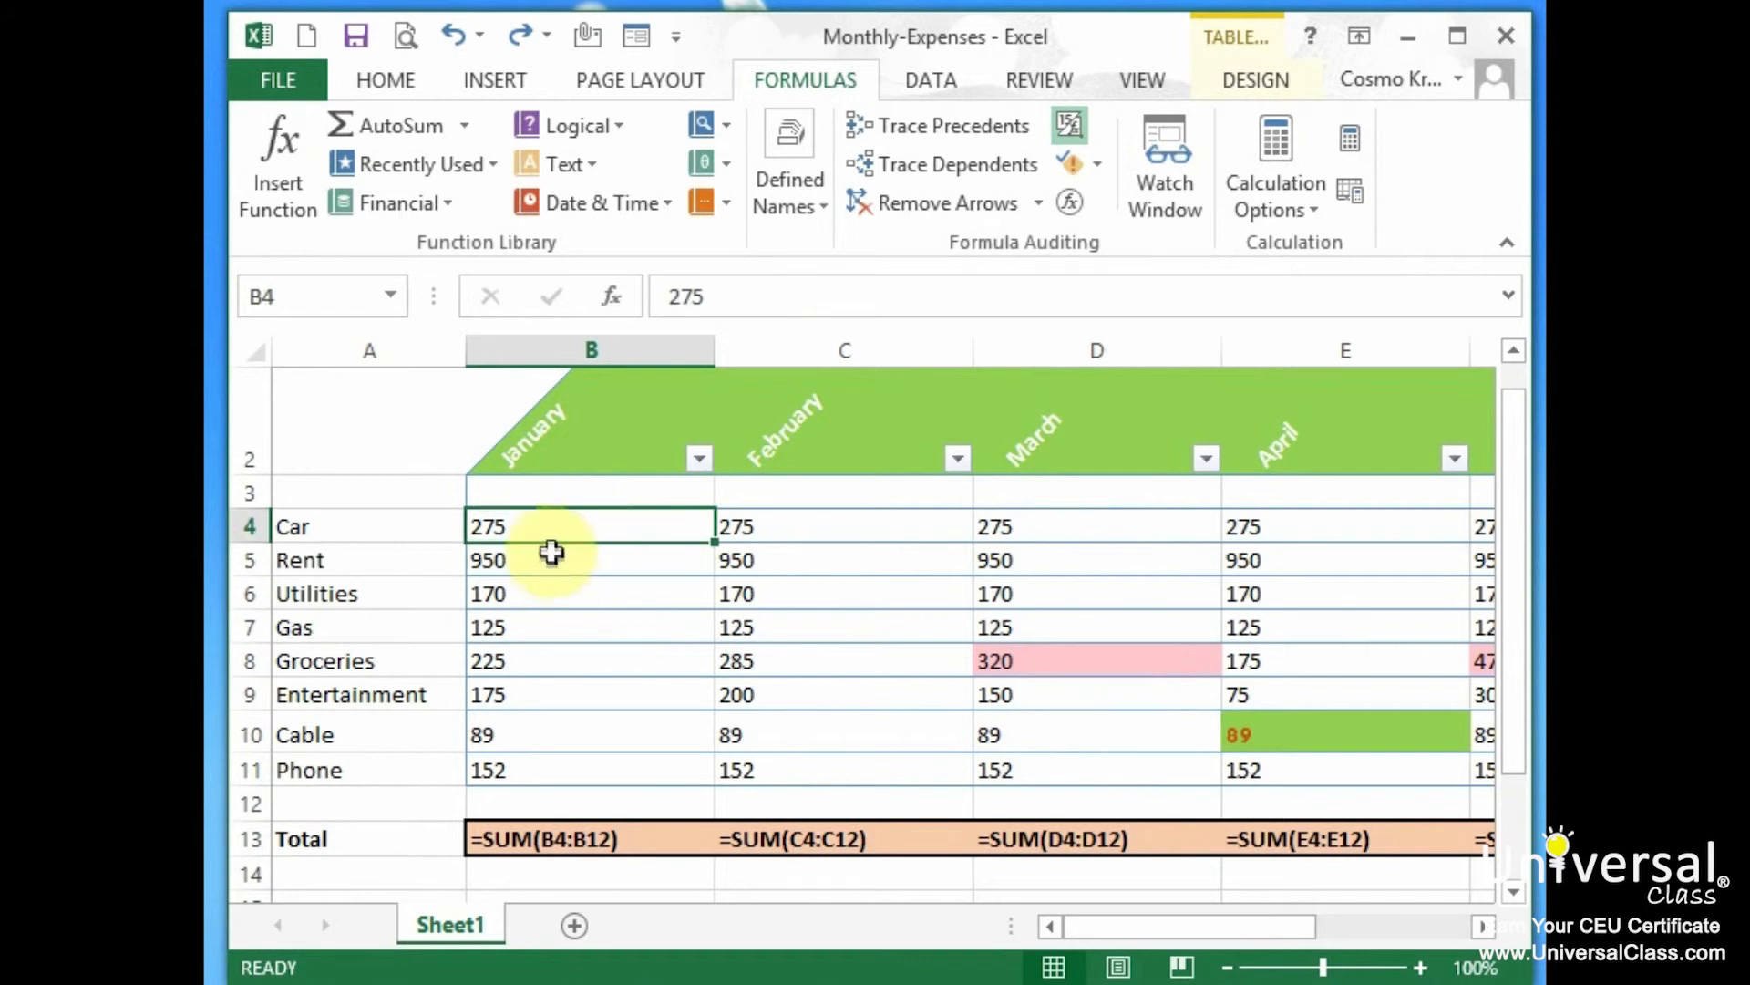
{"action": "left_click", "coordinate": [950, 170]}
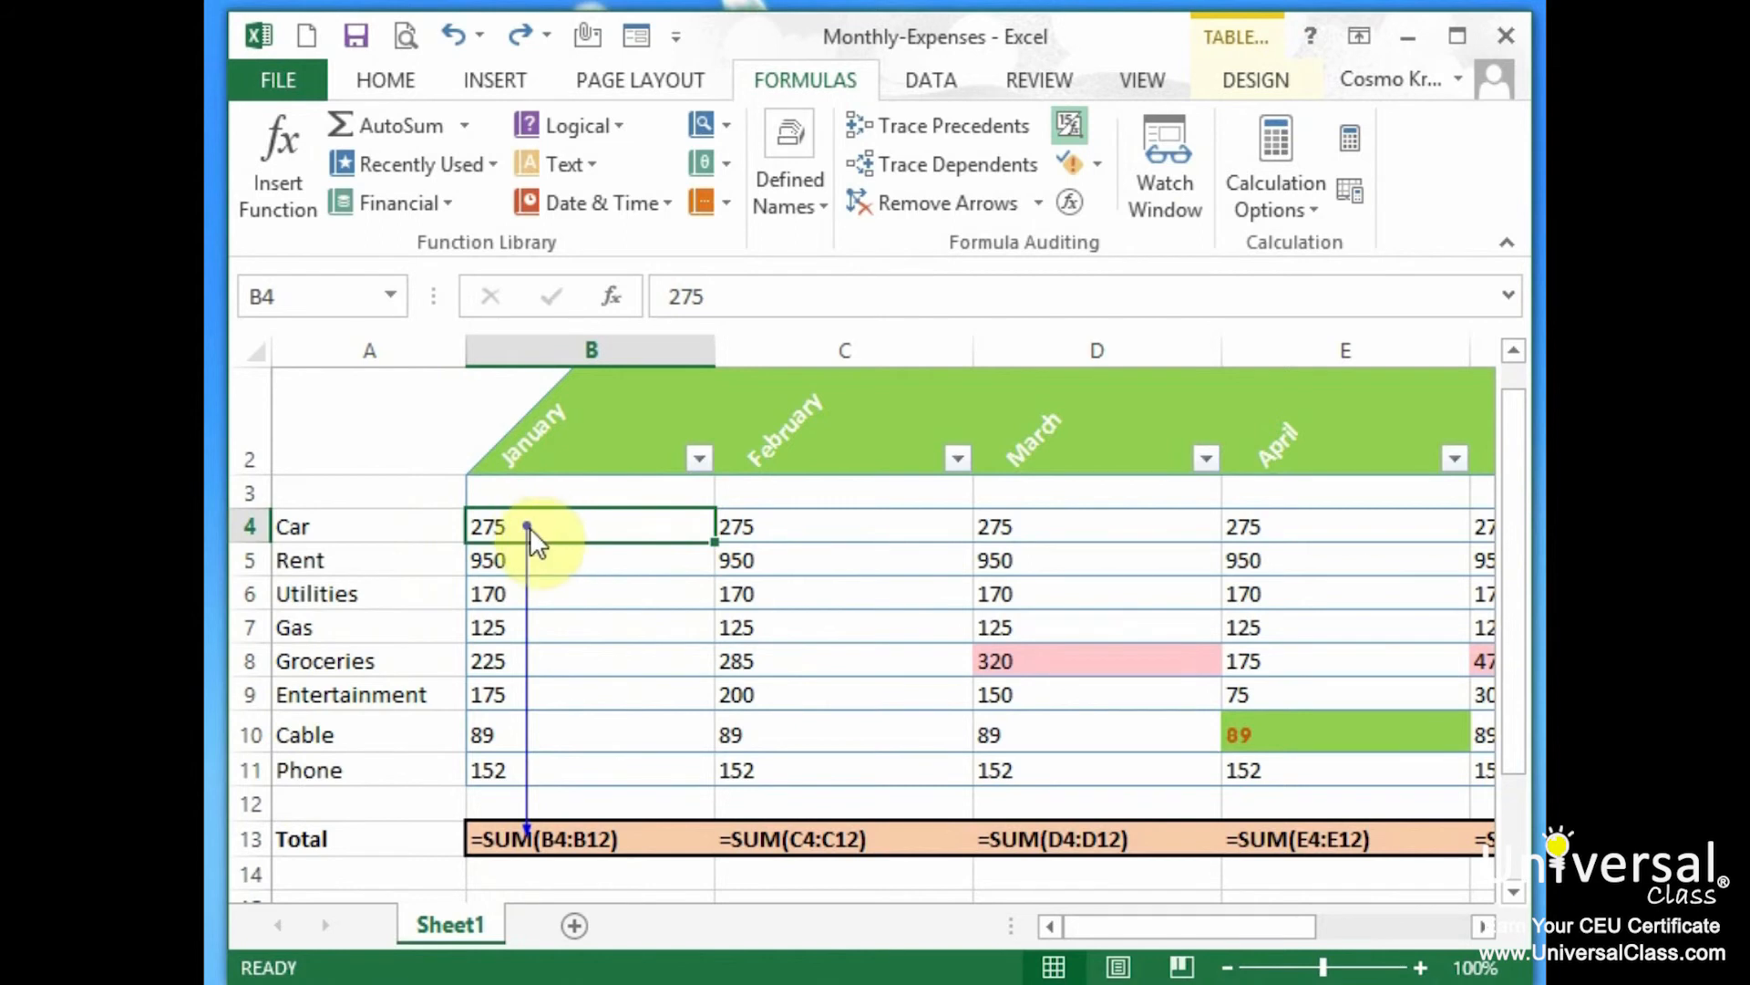
Trace the dependents of the February Utilities cost in C6, then remove all arrows
{"action": "left_click", "coordinate": [855, 600]}
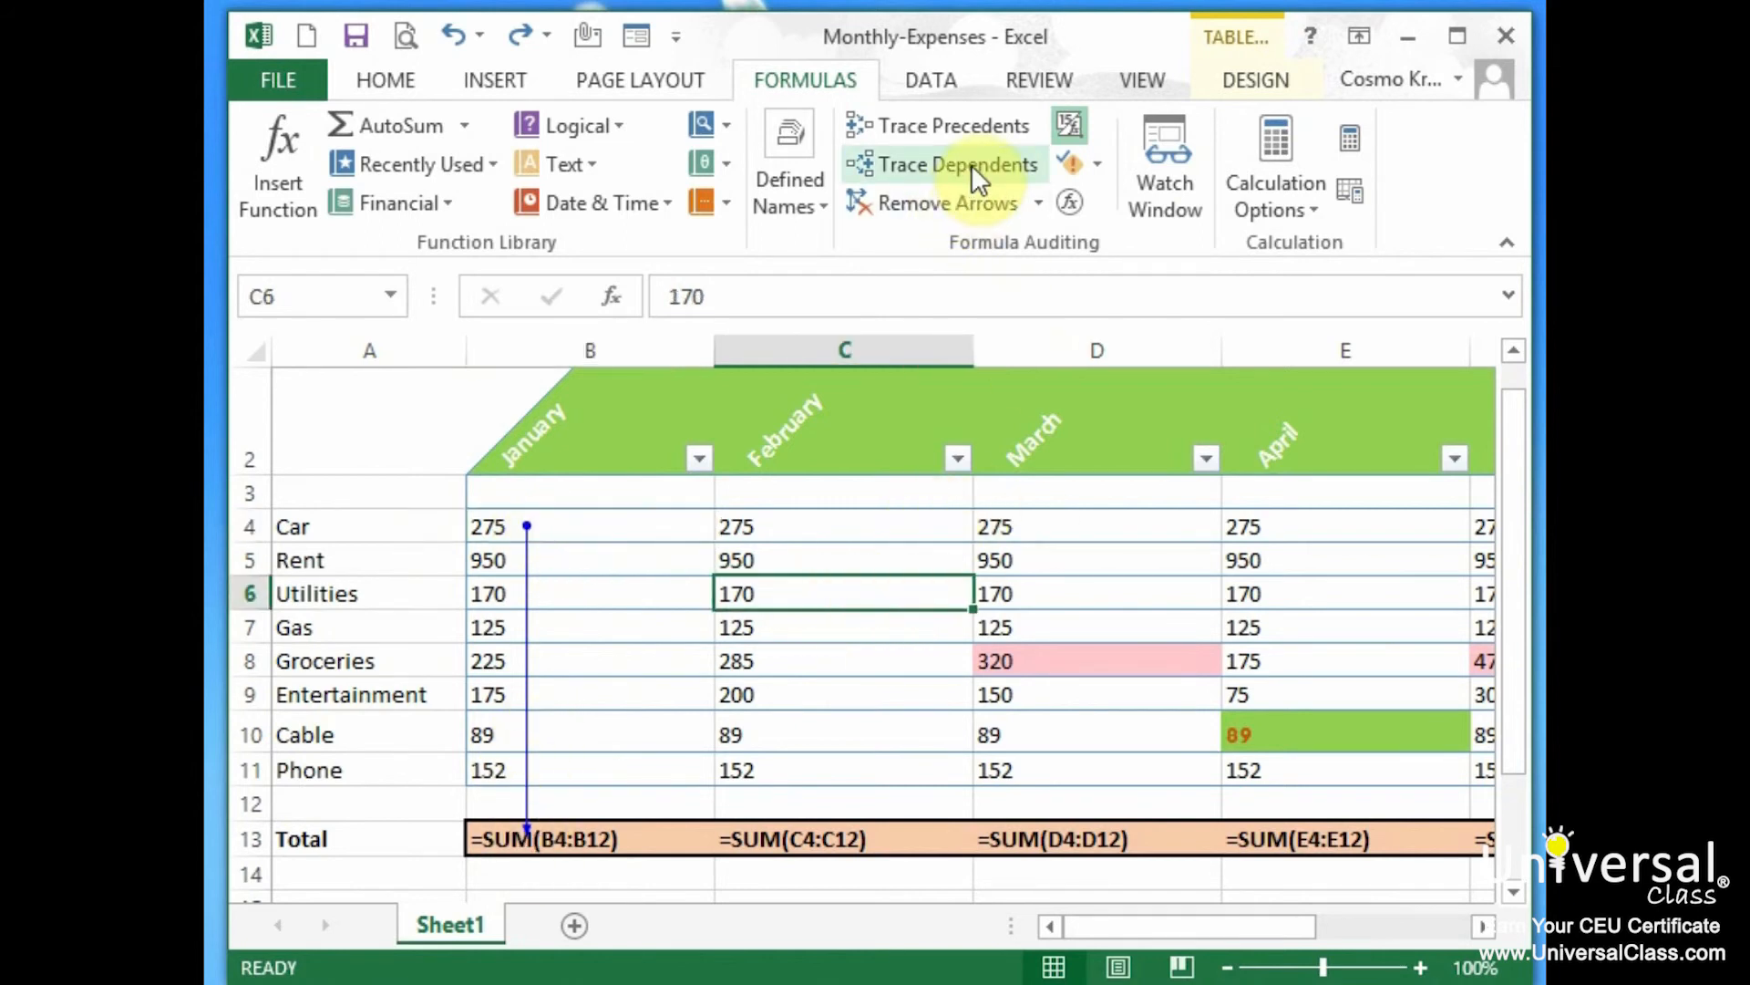
{"action": "left_click", "coordinate": [971, 164]}
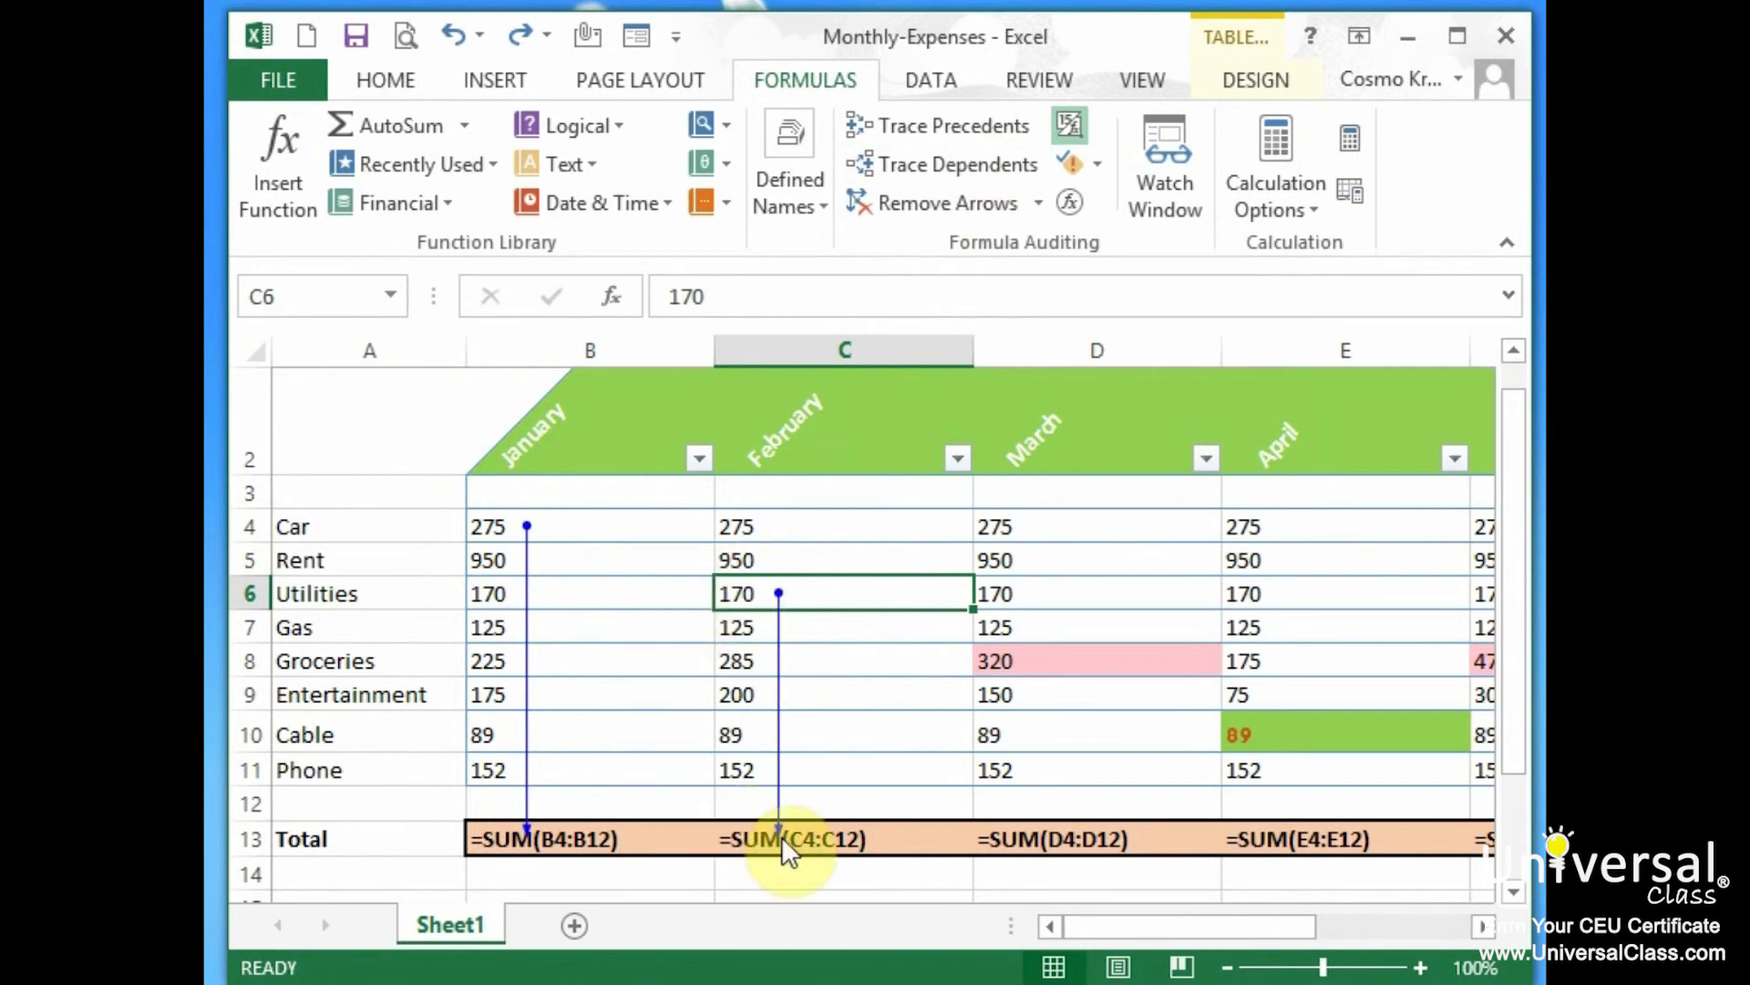
{"action": "left_click", "coordinate": [1087, 631]}
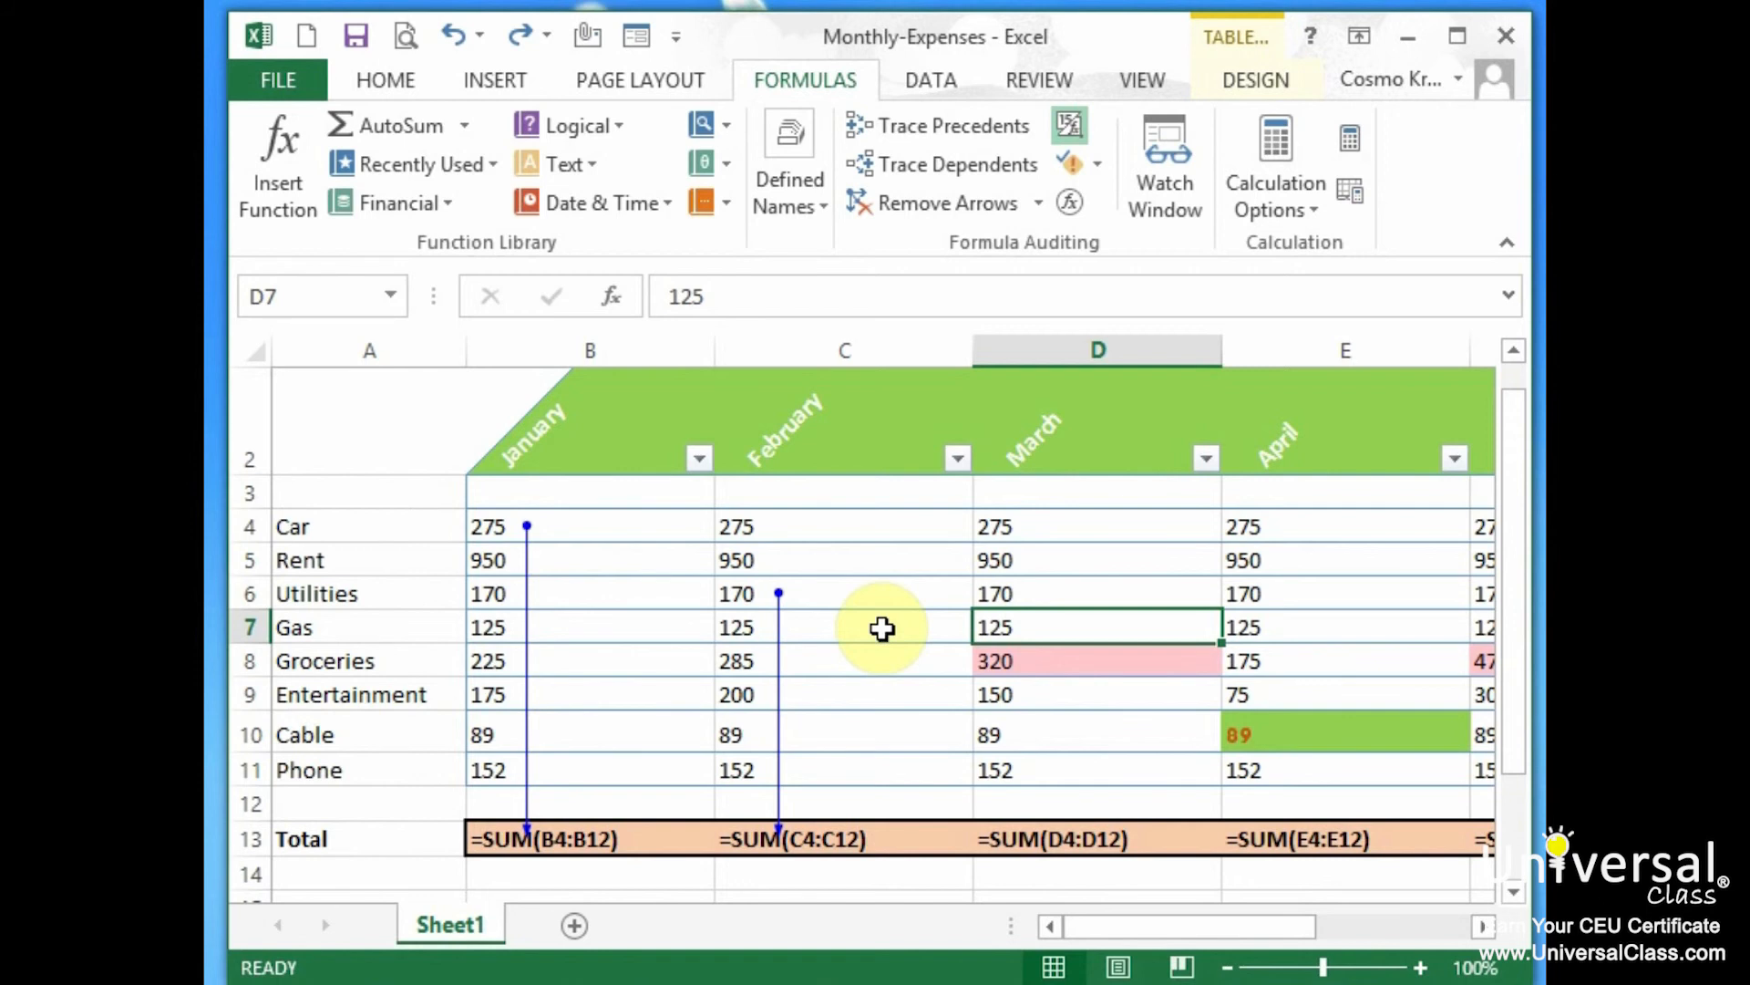
{"action": "left_click", "coordinate": [946, 203]}
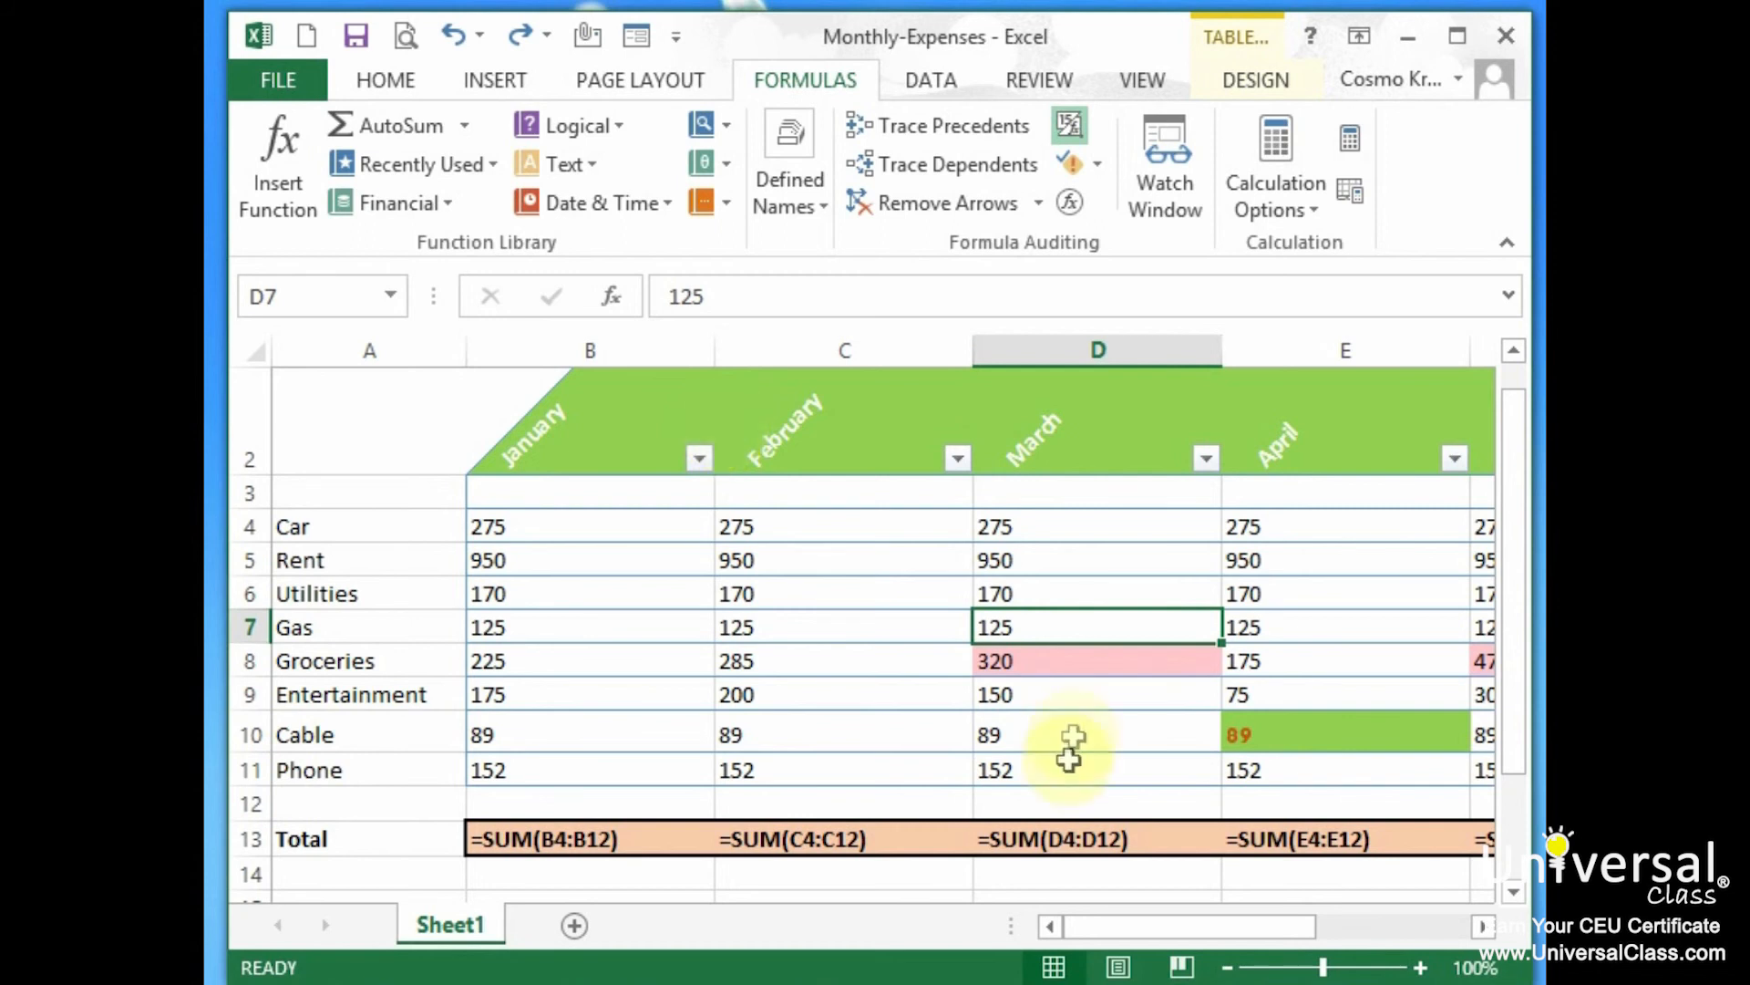
{"action": "left_click", "coordinate": [850, 841]}
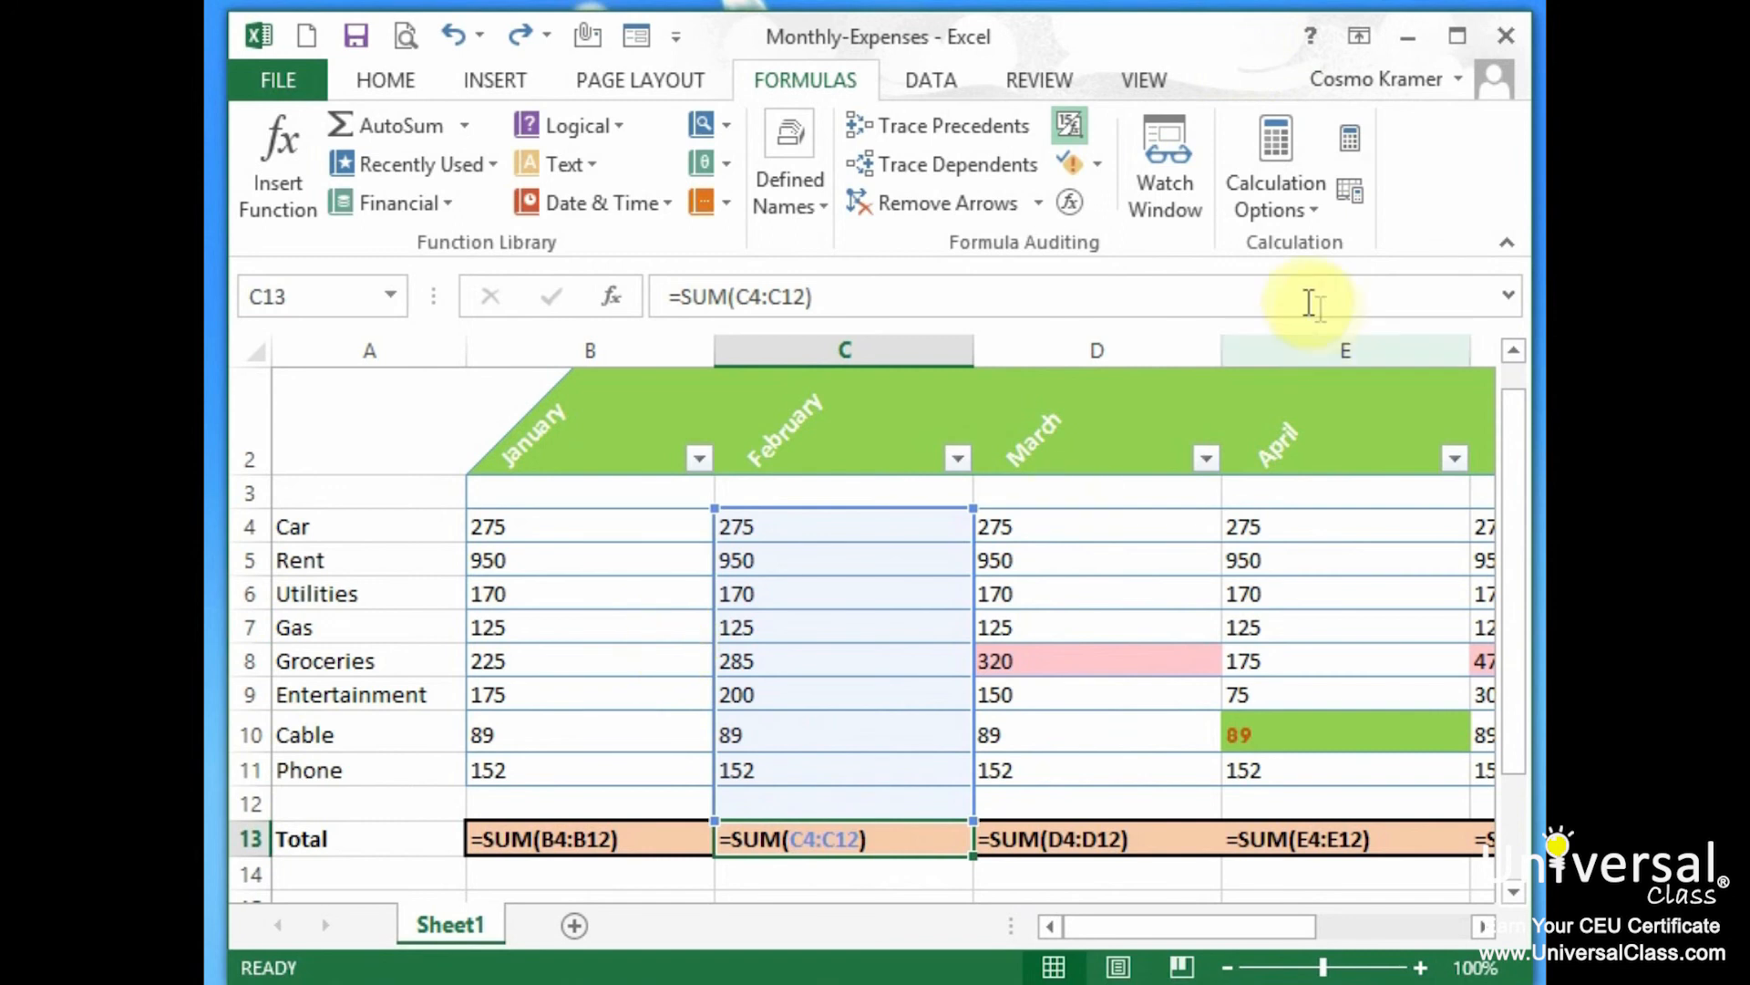
Add a watch on the February total C13 in the Watch Window
{"action": "left_click", "coordinate": [1172, 153]}
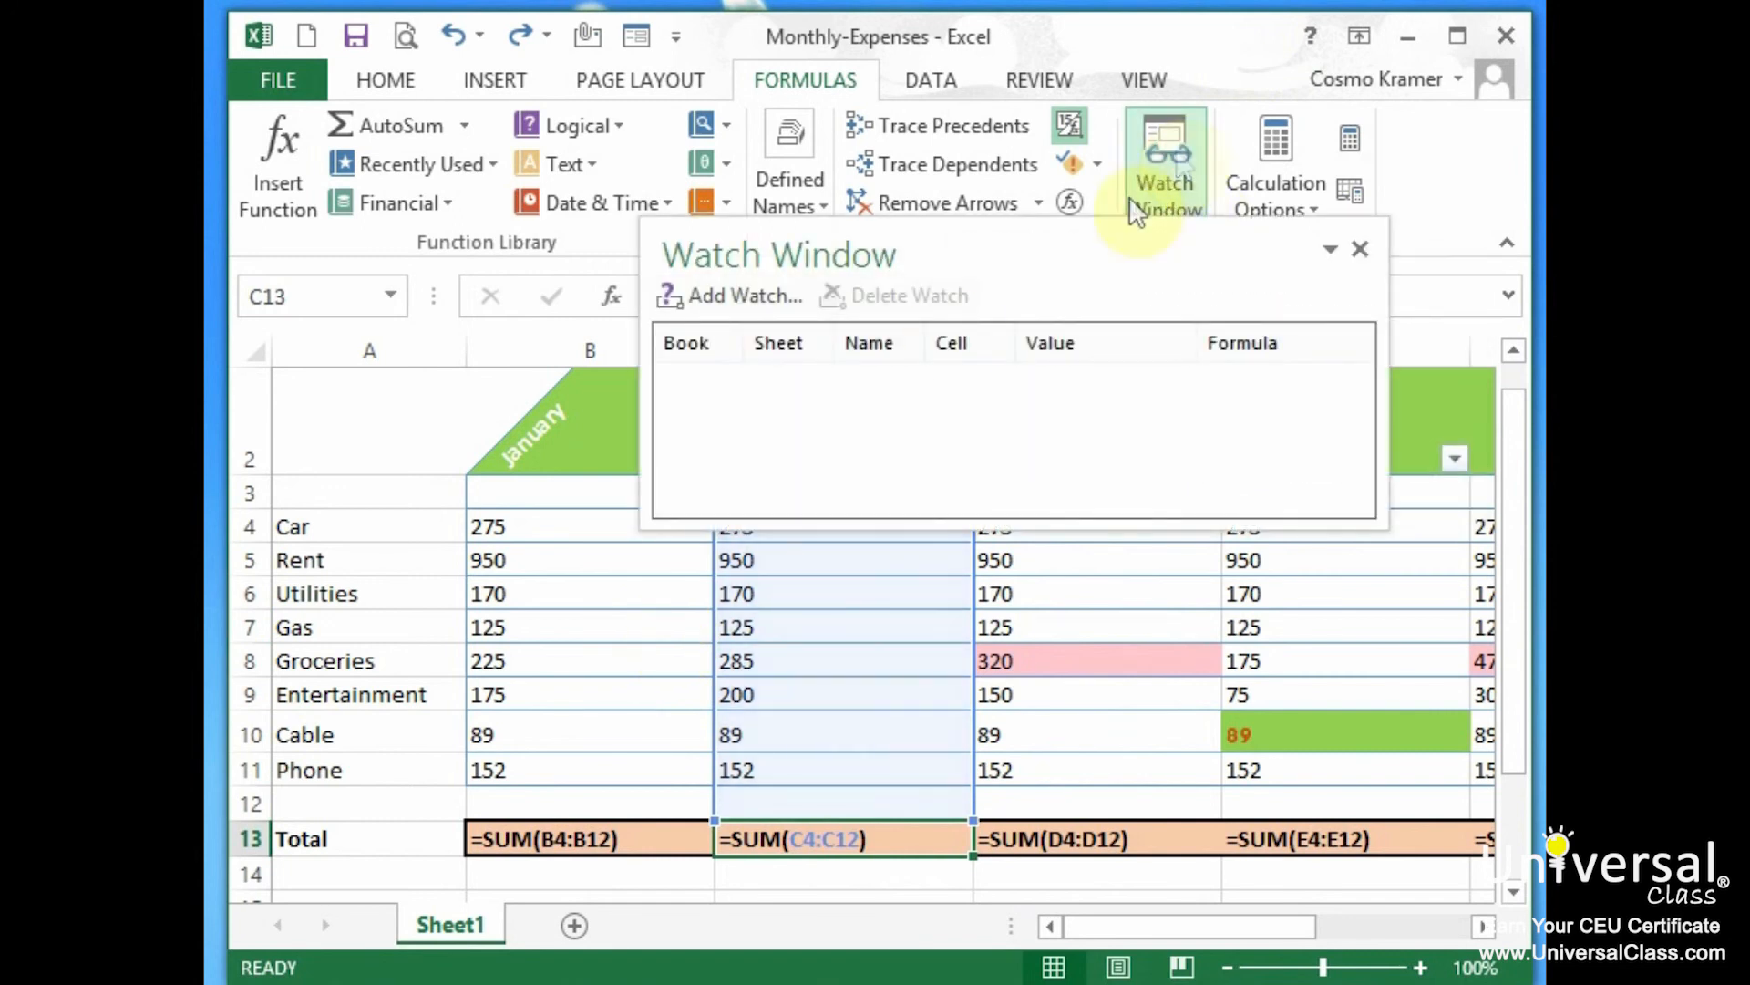
{"action": "left_click", "coordinate": [724, 291]}
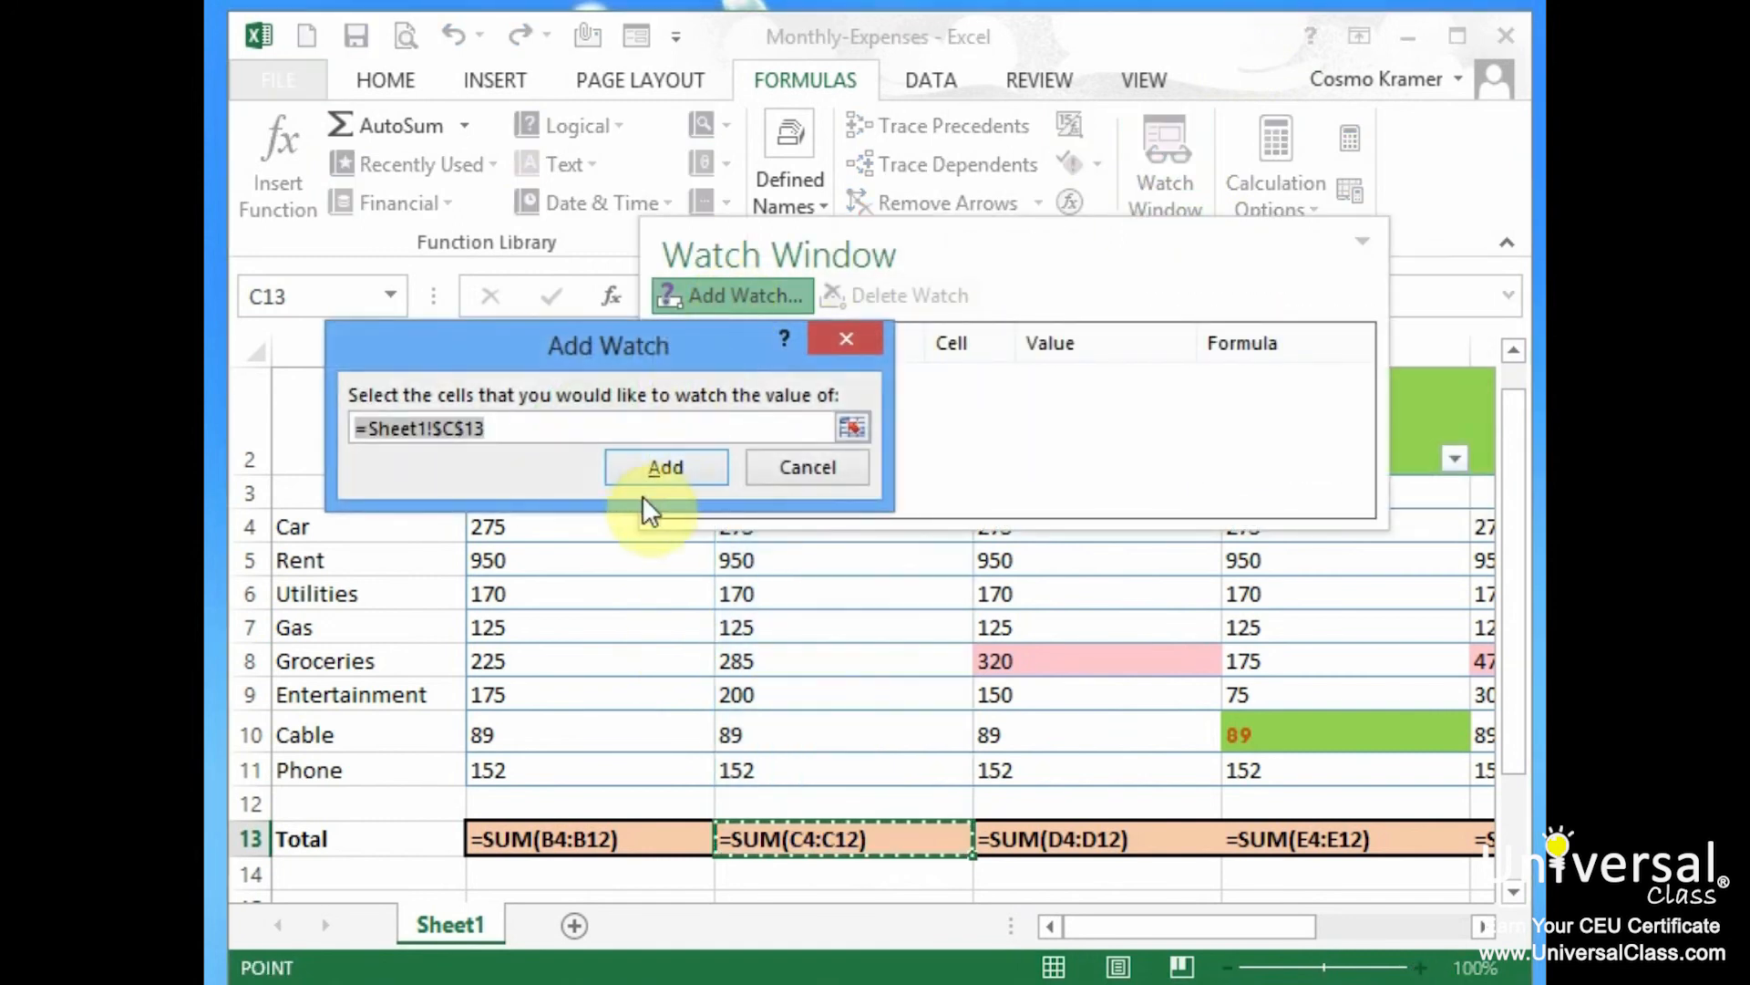
{"action": "left_click", "coordinate": [688, 471]}
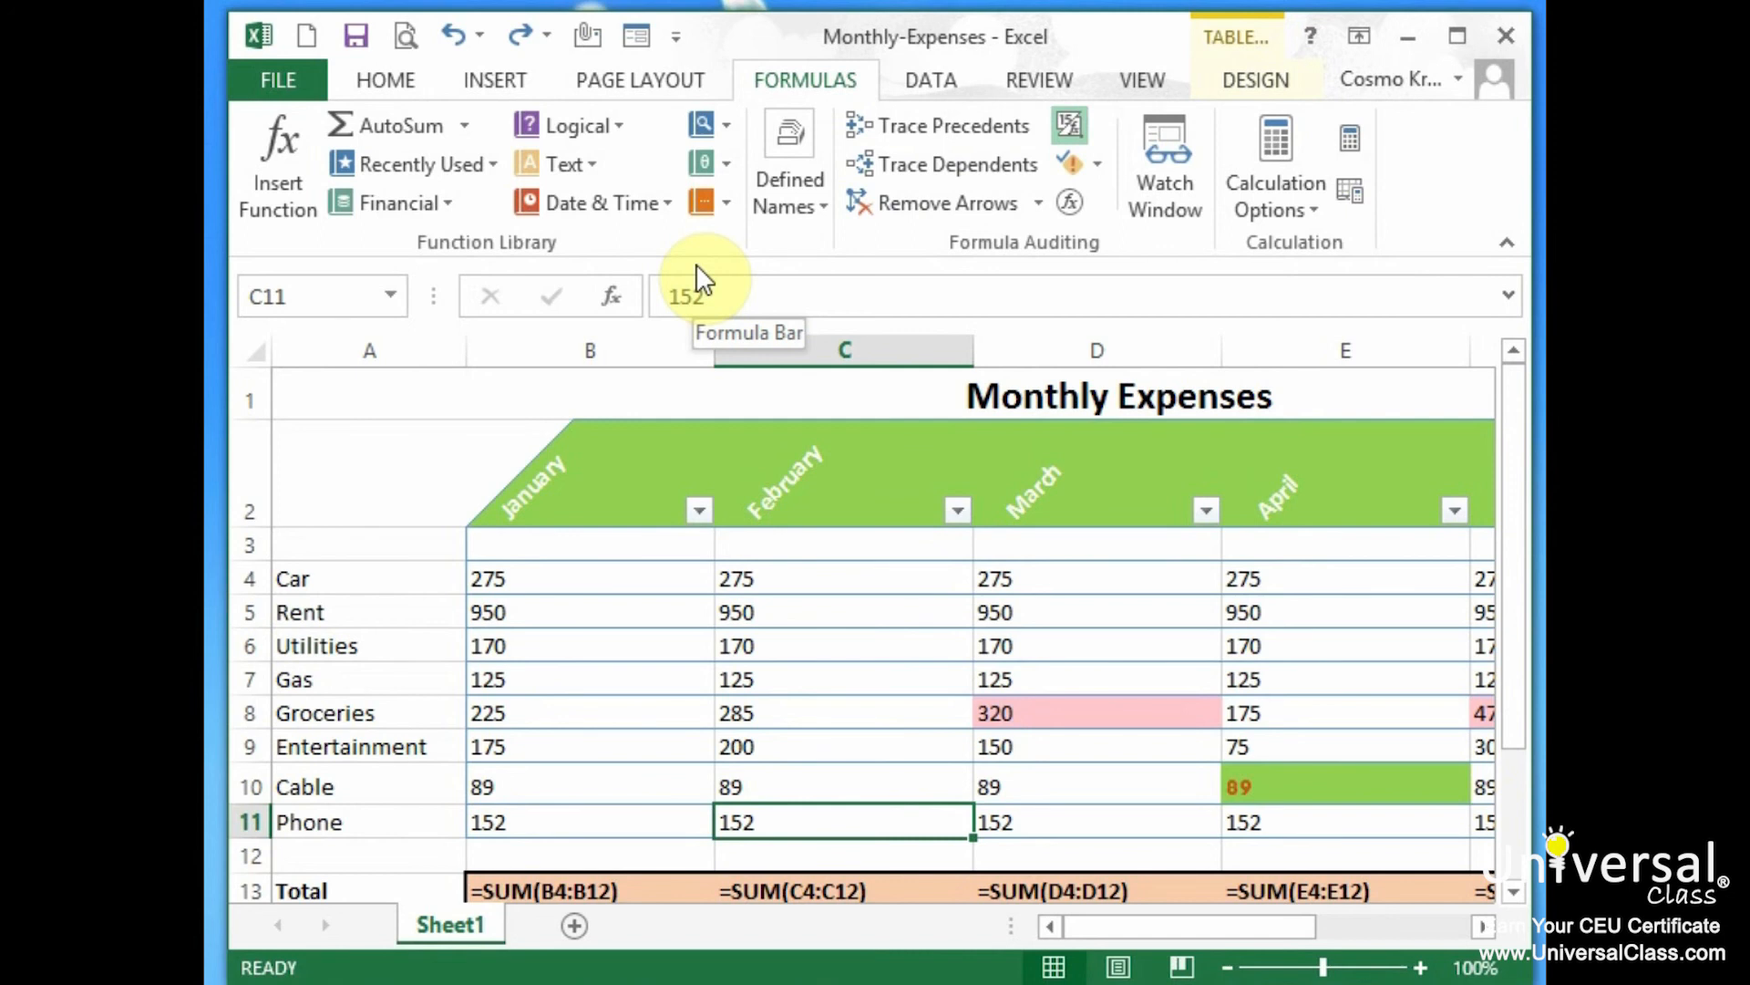
{"action": "scroll", "coordinate": [635, 766], "scroll_direction": "down", "scroll_amount": 1}
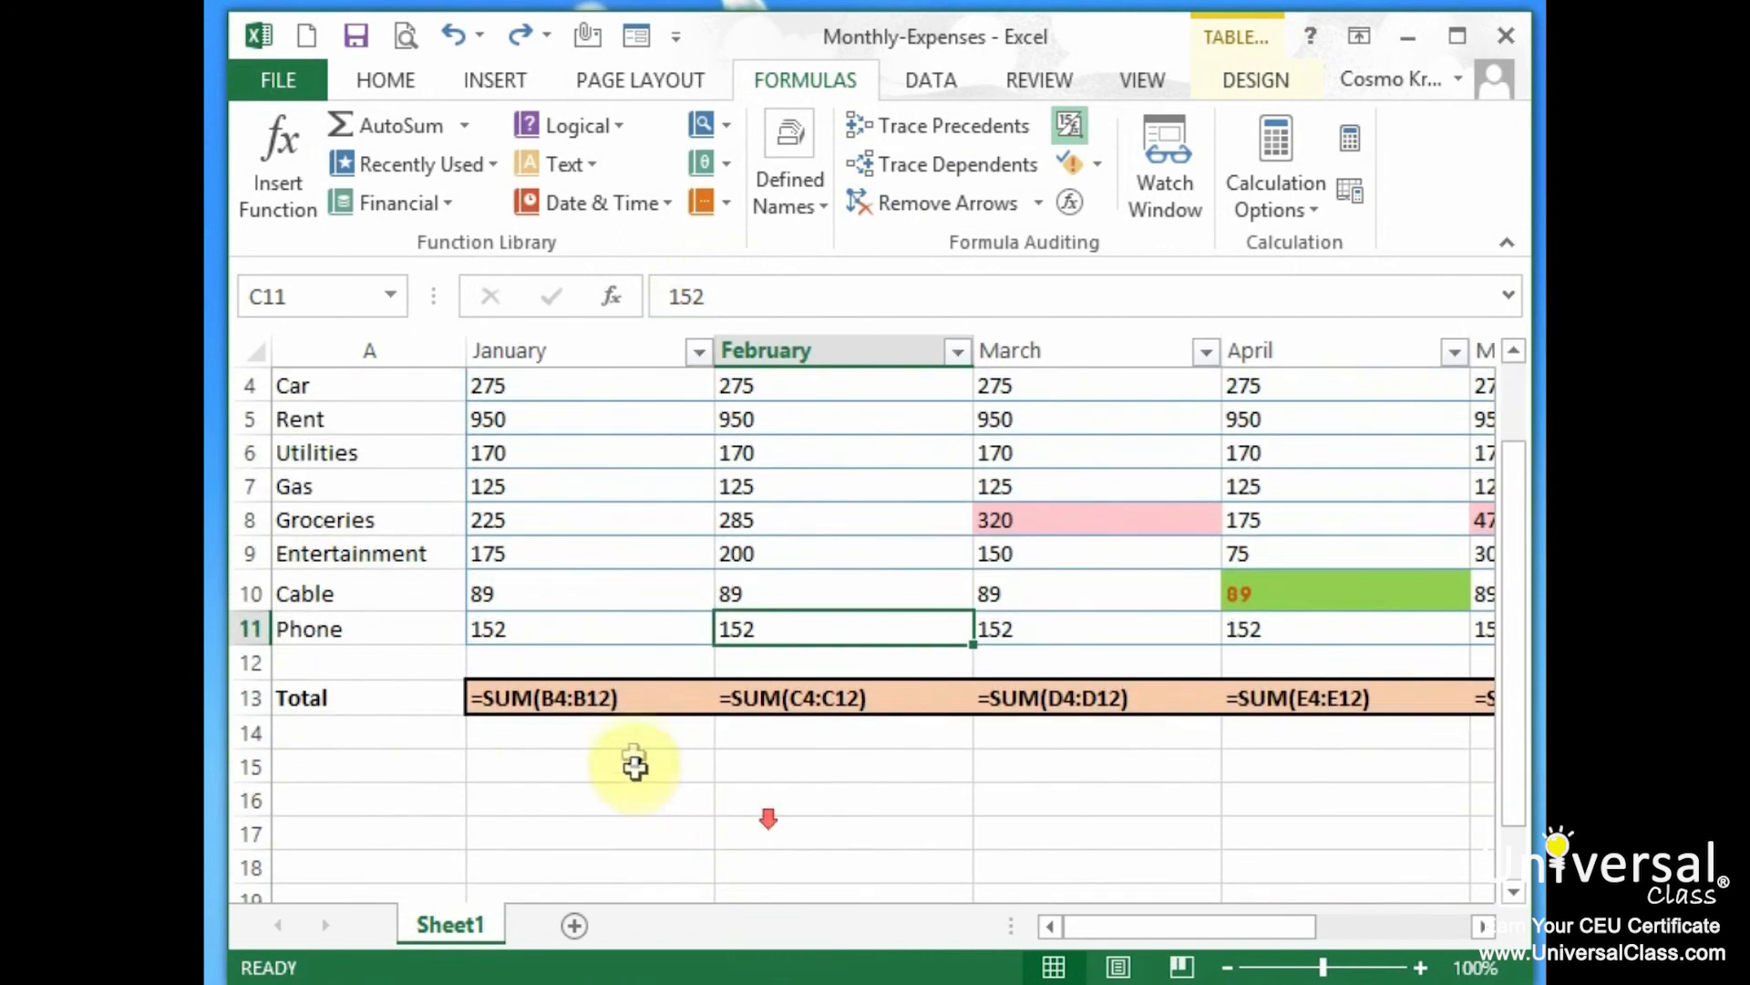
{"action": "left_click", "coordinate": [627, 700]}
{"action": "scroll", "coordinate": [733, 735], "scroll_direction": "up", "scroll_amount": 1}
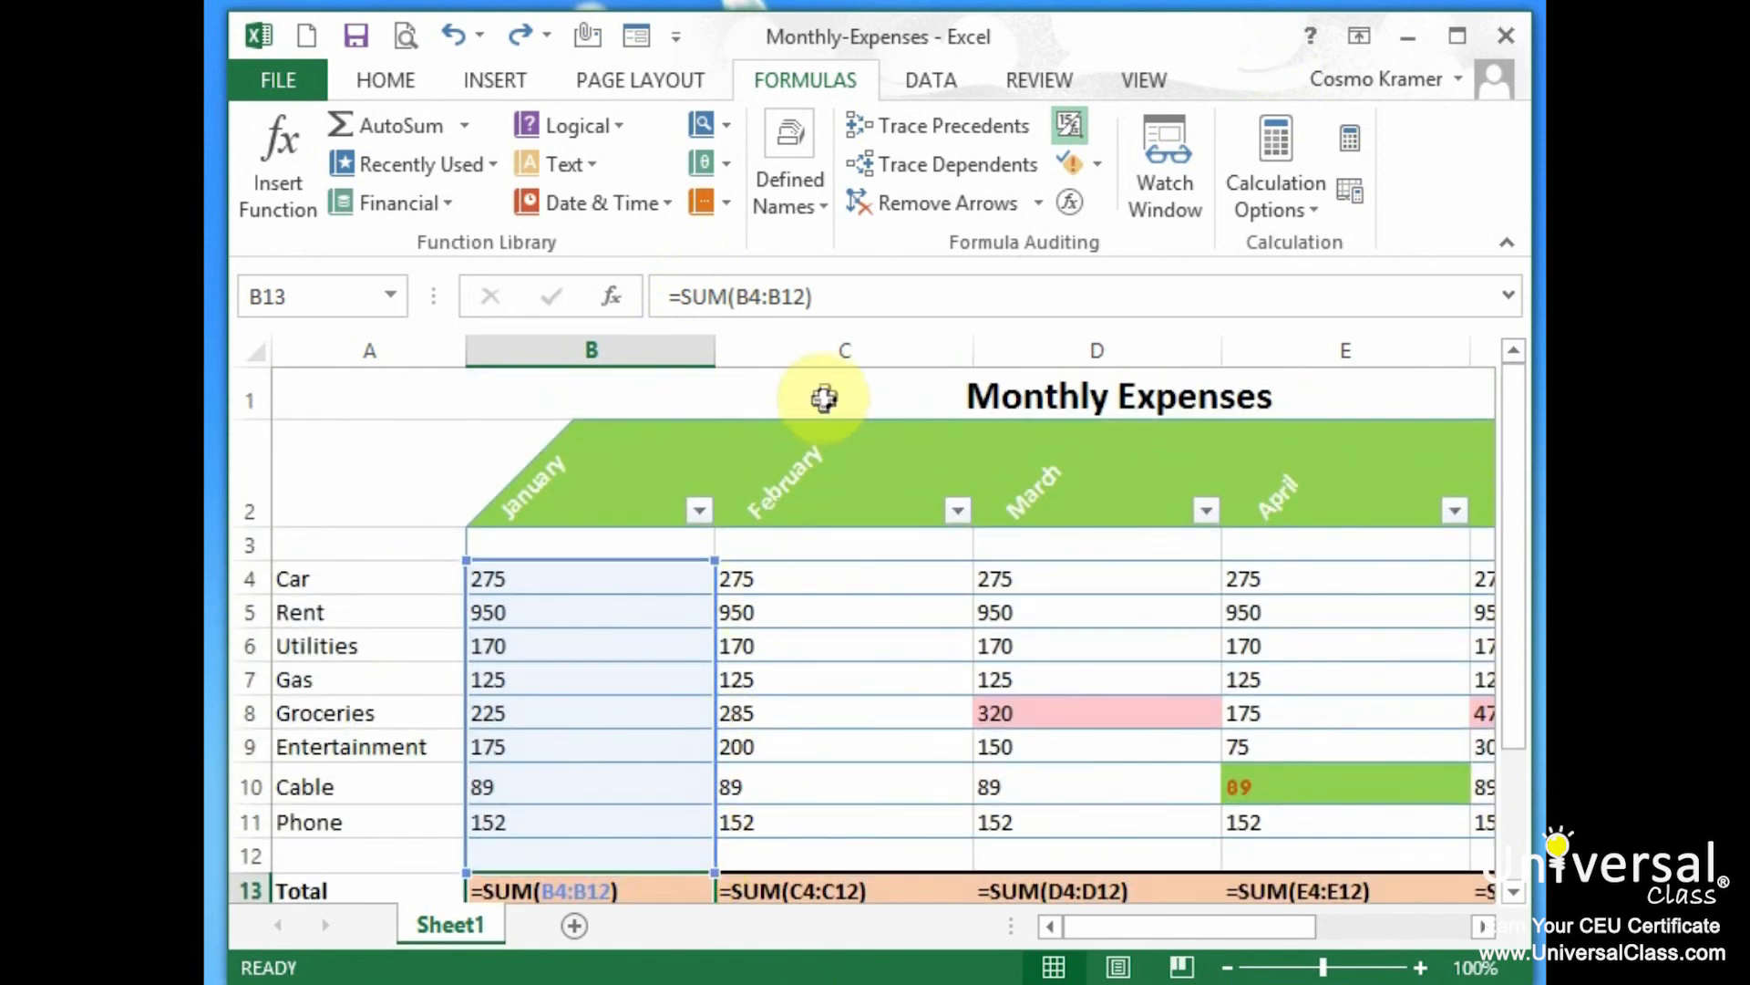
Evaluate B13's =SUM(B4:B12) formula step by step to get $2,161.00
{"action": "left_click", "coordinate": [1074, 195]}
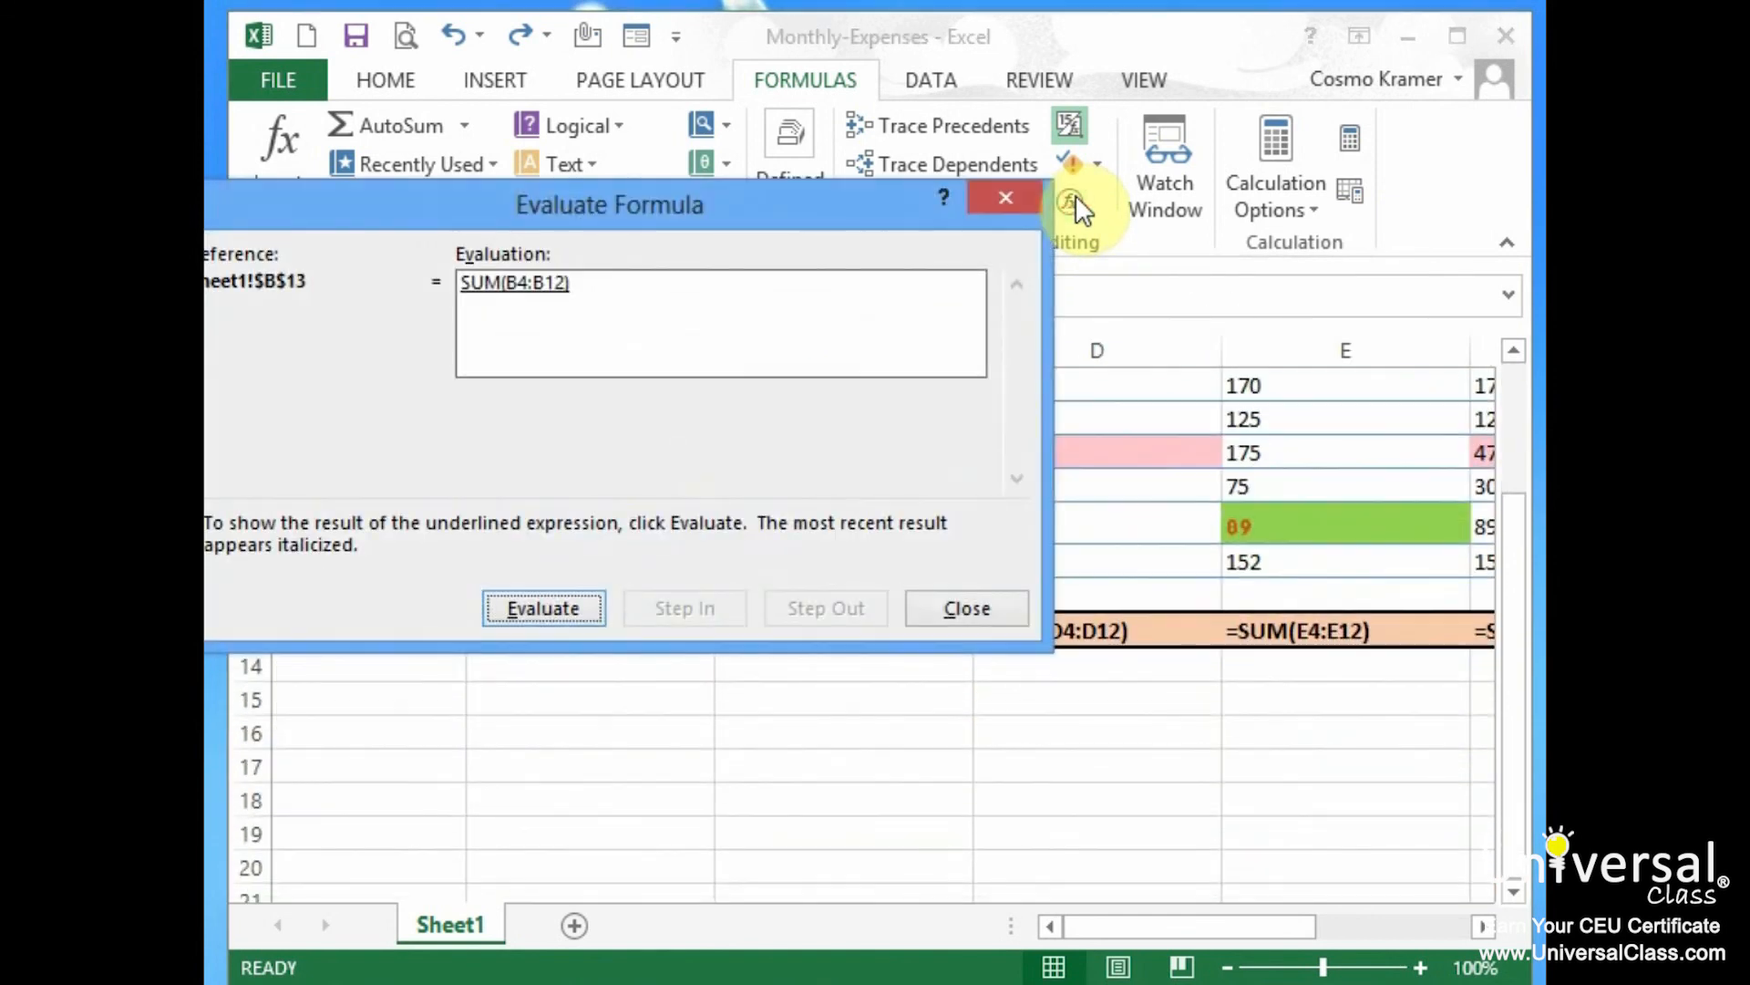
{"action": "left_click_drag", "start_coordinate": [703, 207], "coordinate": [1190, 141]}
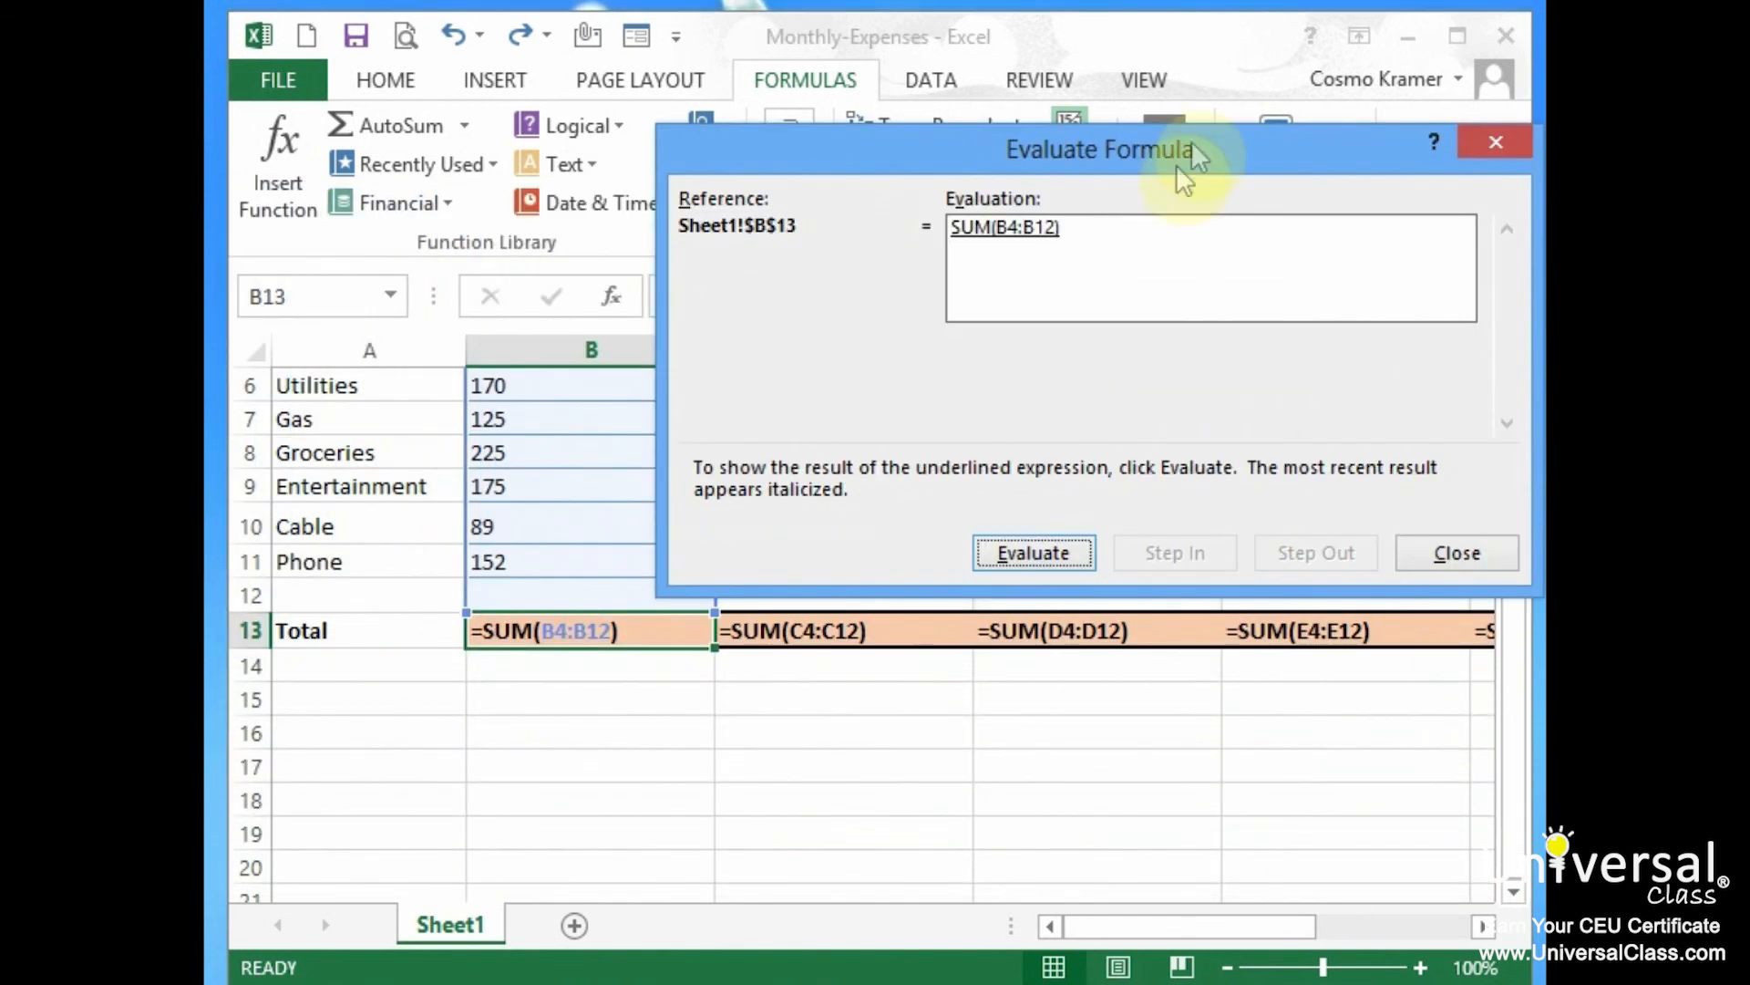
{"action": "left_click_drag", "start_coordinate": [1338, 134], "coordinate": [1314, 51]}
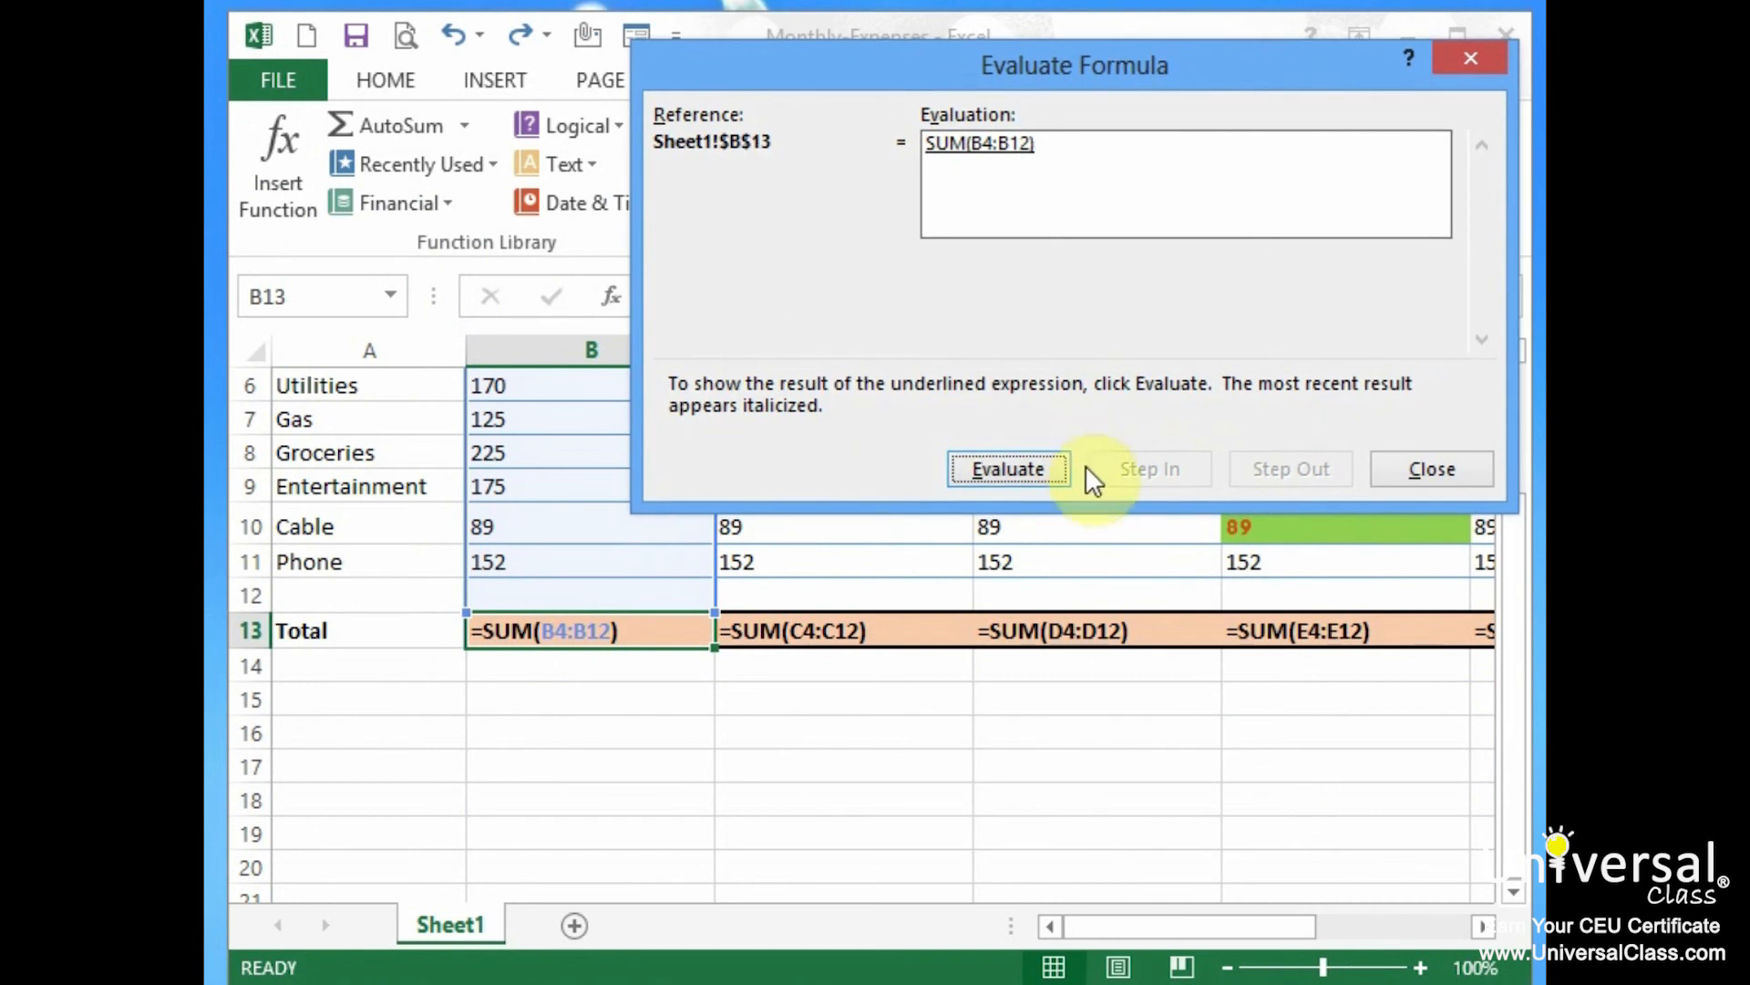
{"action": "left_click", "coordinate": [1032, 469]}
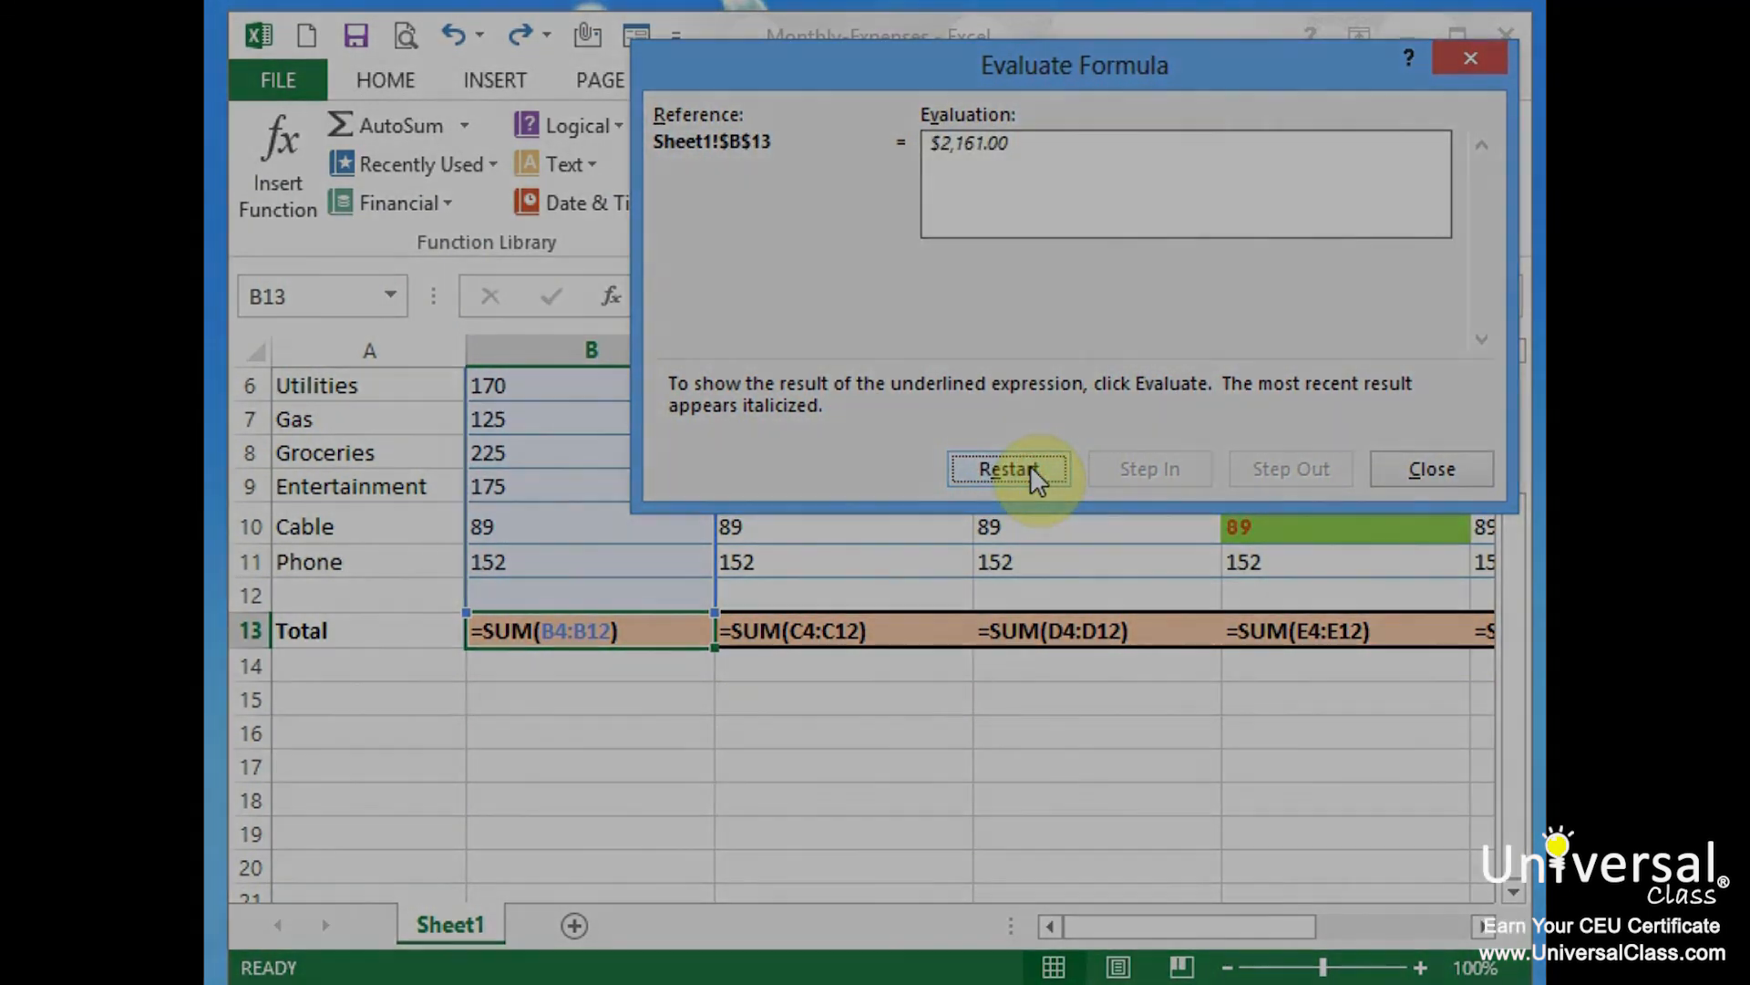